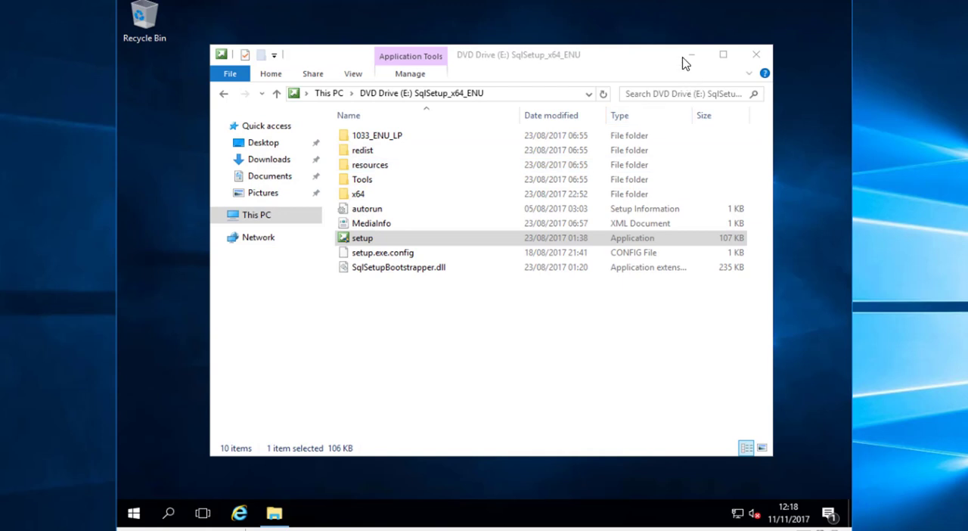
Start a new SQL Server stand-alone installation and continue past the product key page
click(688, 57)
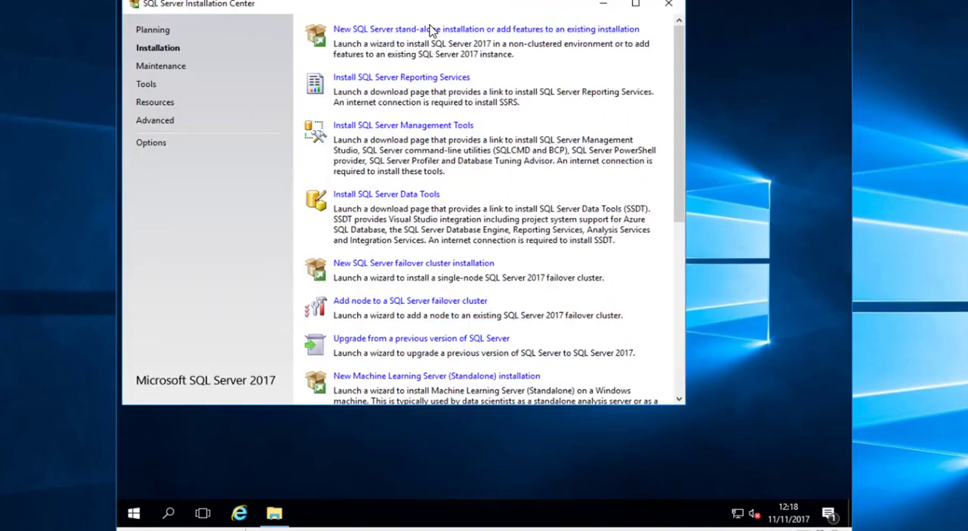
click(438, 34)
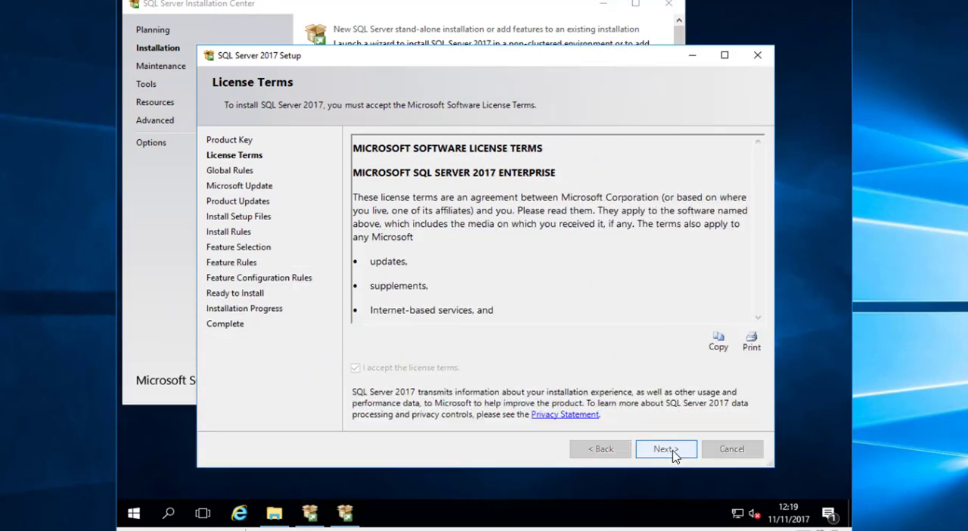
click(665, 449)
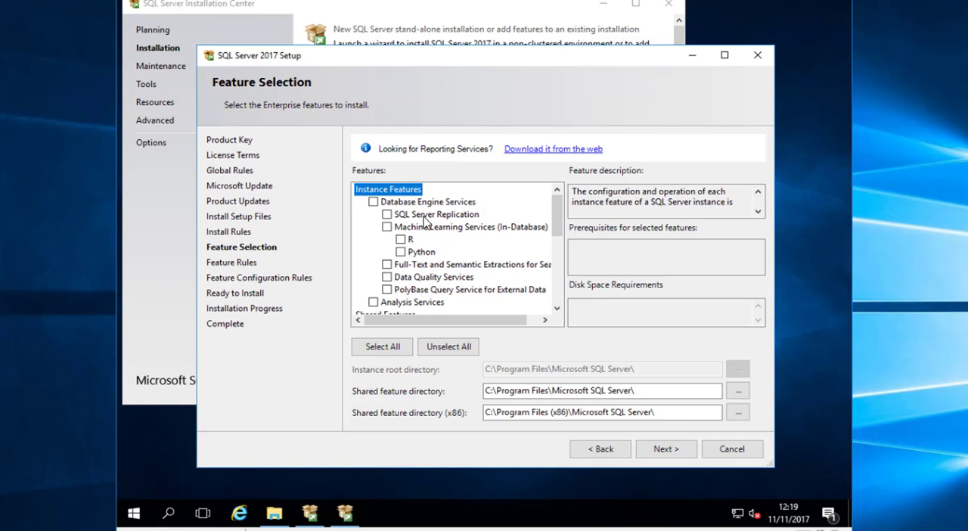
Select the Database Engine Services and Full-Text and Semantic Extractions for Search features and continue through the setup
click(373, 202)
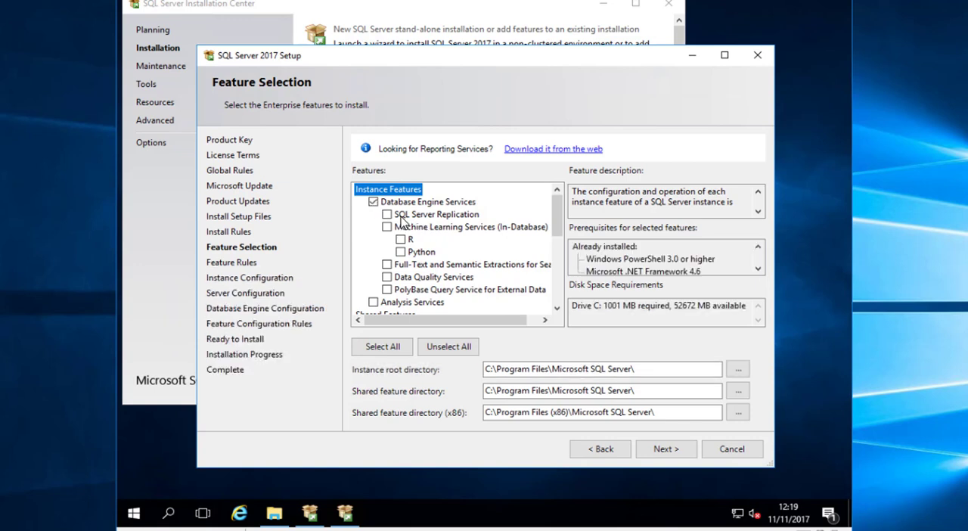
click(387, 265)
mouse_move(557, 230)
mouse_down()
mouse_move(553, 304)
mouse_move(549, 219)
mouse_up()
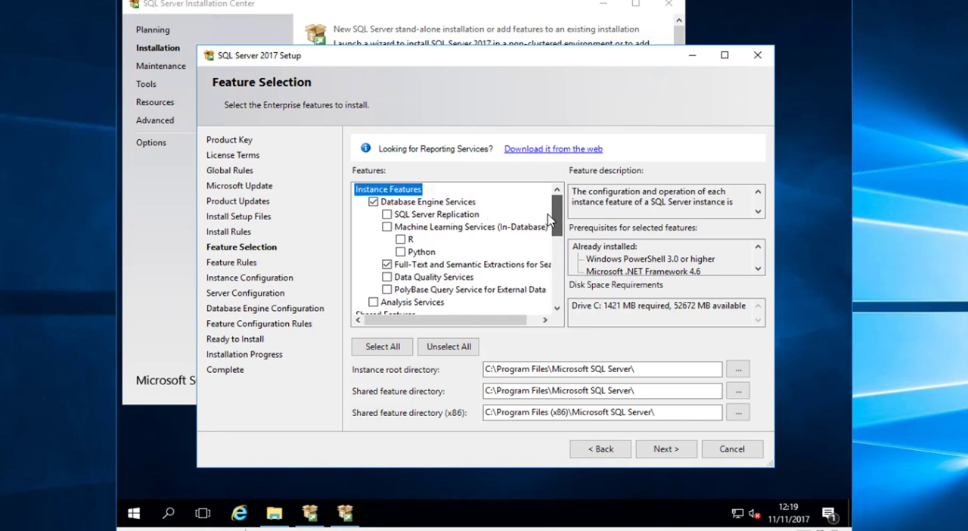
click(666, 450)
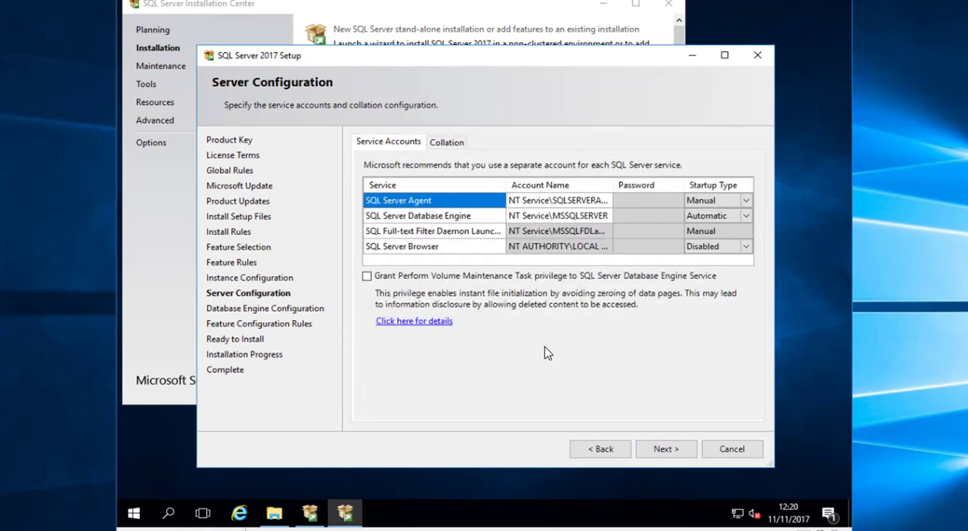
Set the account name of both SQL Server Agent and SQL Server Database Engine to elm\sc_svcsql
click(575, 201)
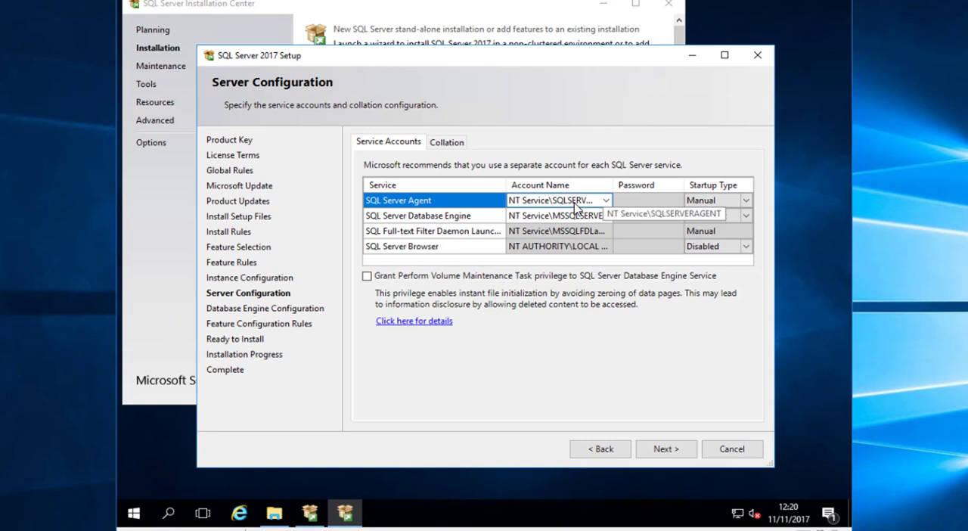
click(544, 205)
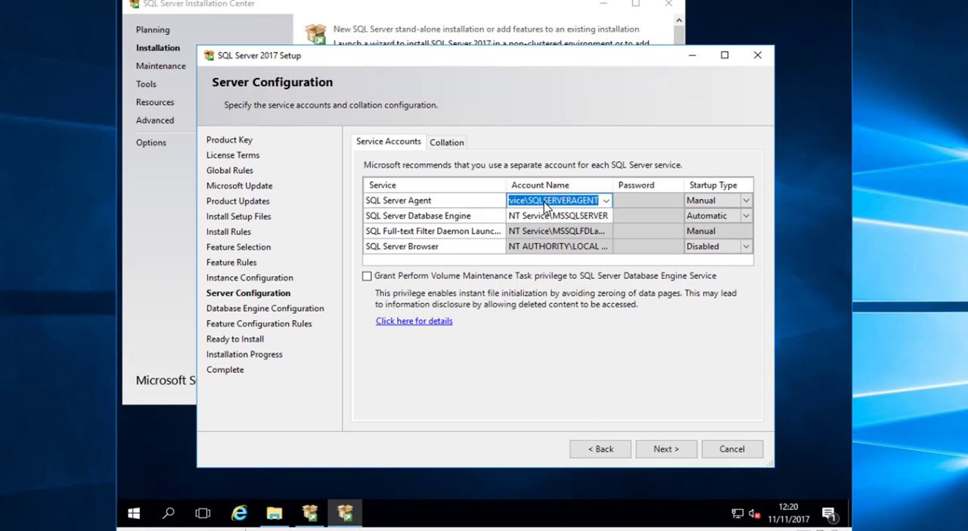
text(elm\sc_s)
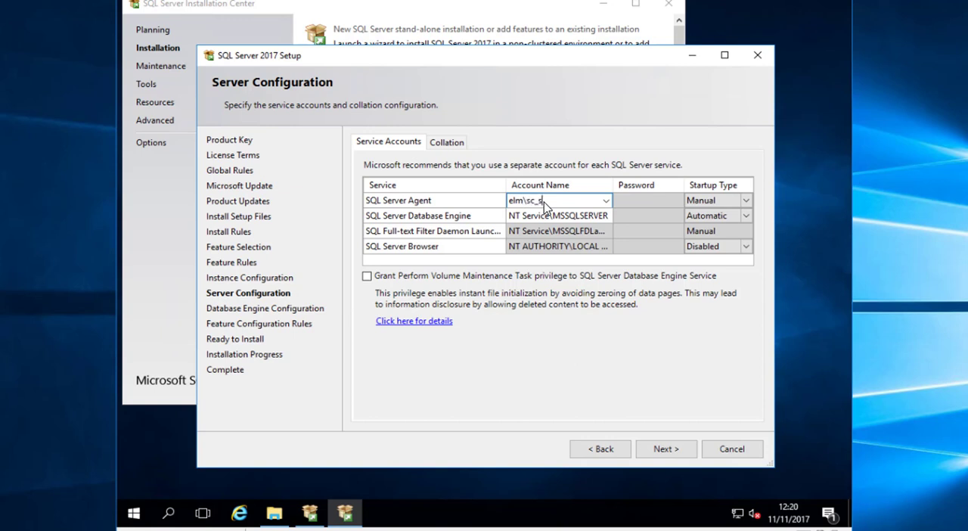
text(vcsql)
double_click(544, 205)
key(ctrl+c)
click(555, 216)
key(ctrl+v)
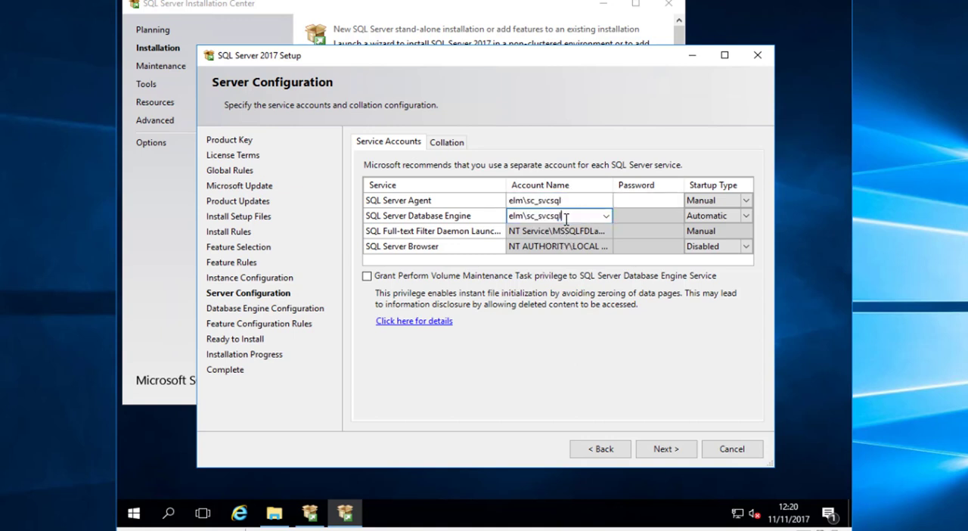
Enter the service account password for SQL Server Agent and Database Engine, and set the Agent's startup type to Automatic
click(639, 203)
text(••••••••••)
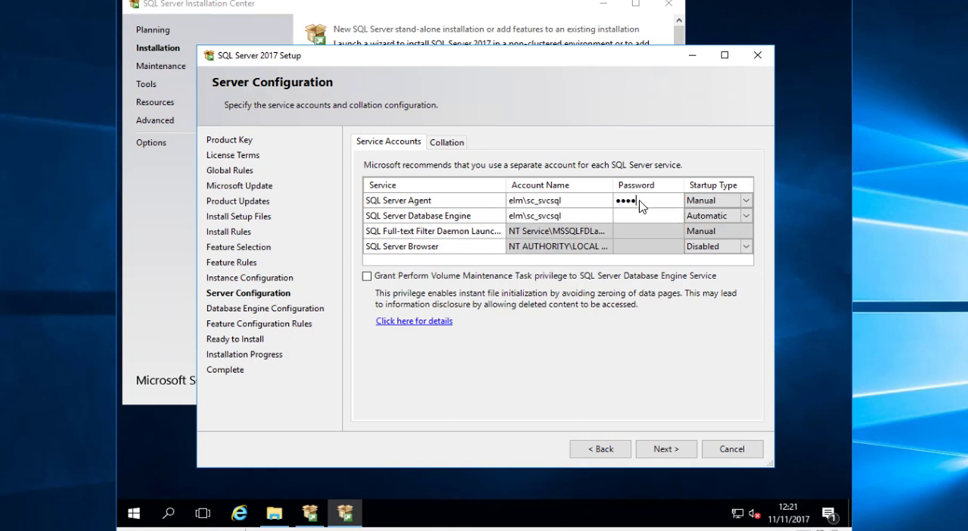
key(Tab)
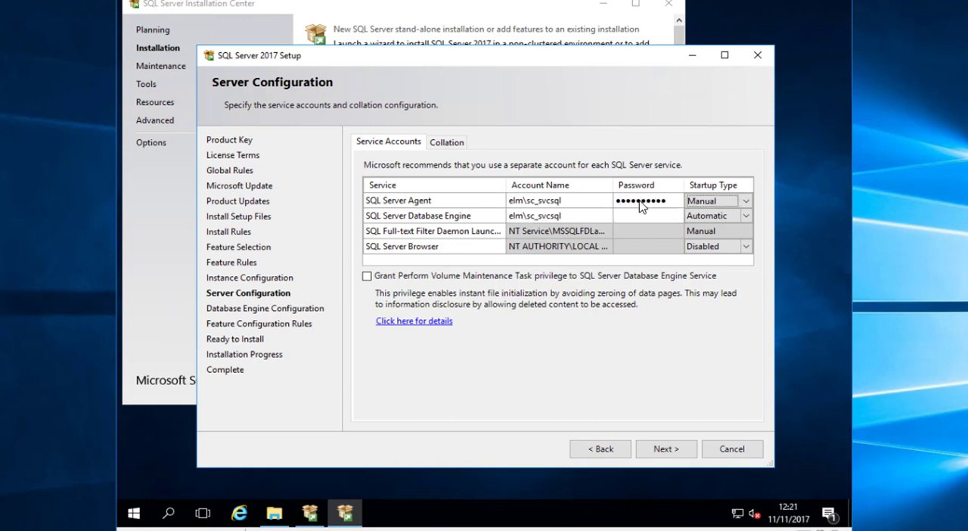
click(715, 202)
click(717, 202)
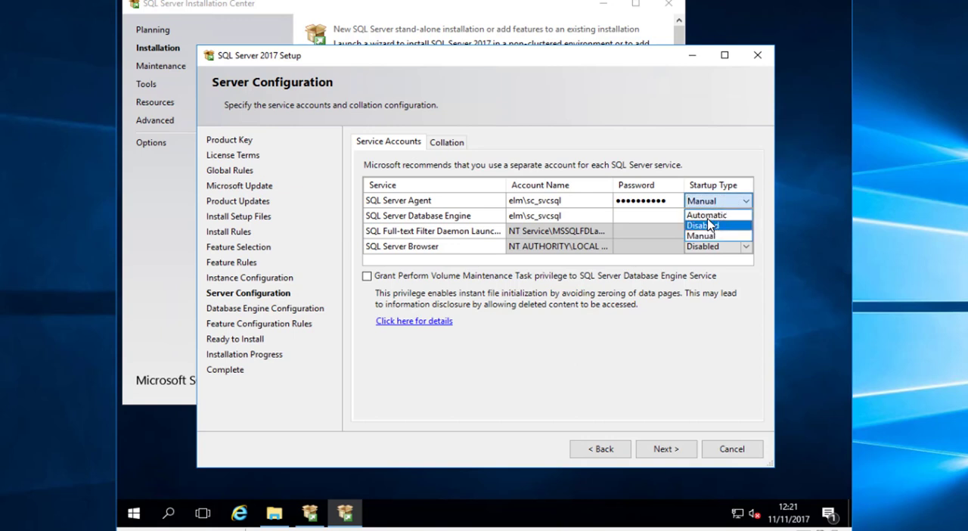
click(706, 215)
click(642, 215)
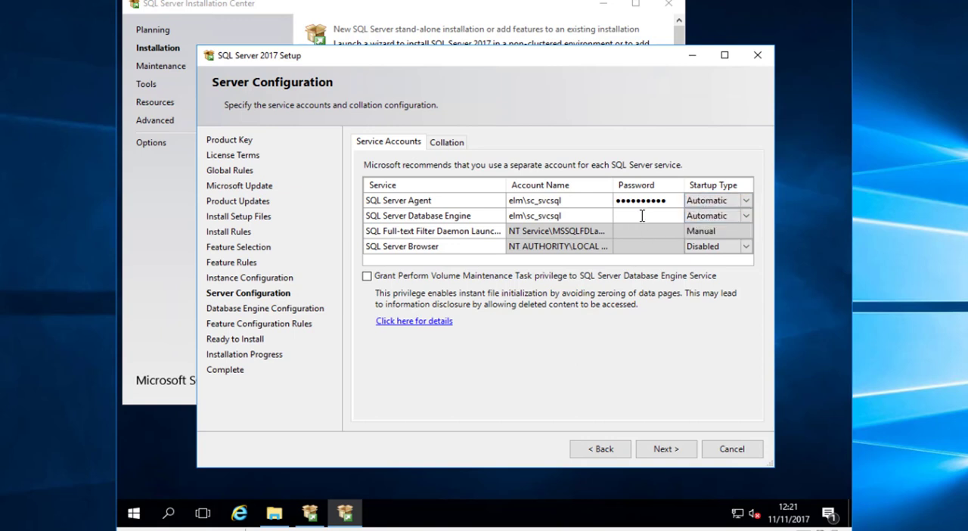
text(•••)
Confirm SQL_Latin1_General_CP1_CI_AS as the database engine collation and continue to the Database Engine Configuration page
click(447, 142)
click(724, 185)
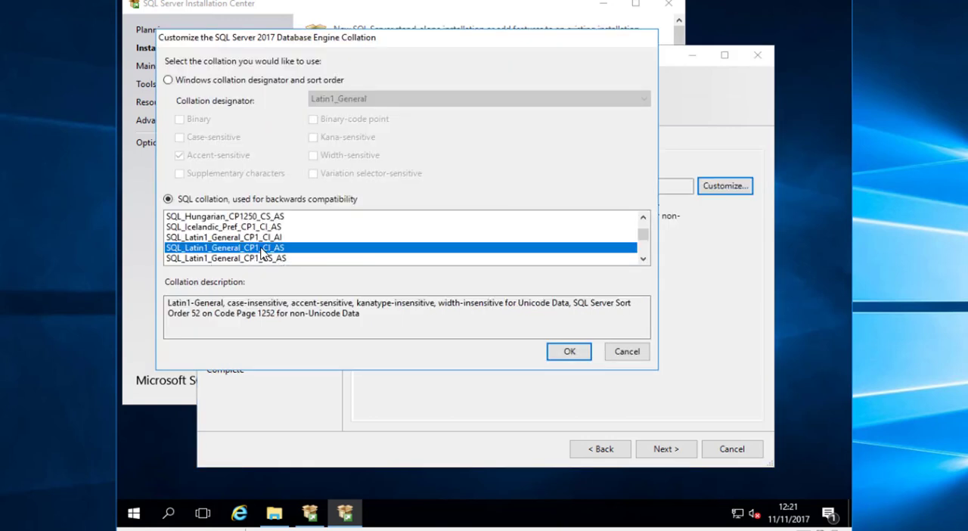
click(573, 353)
click(670, 455)
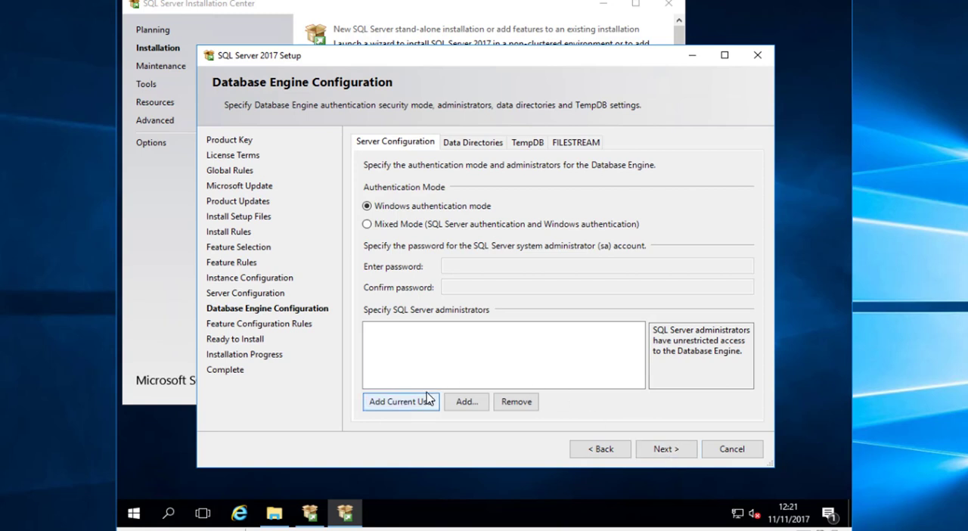
Add the Domain Admins group as a SQL Server administrator by looking up "doma" in the directory
click(465, 401)
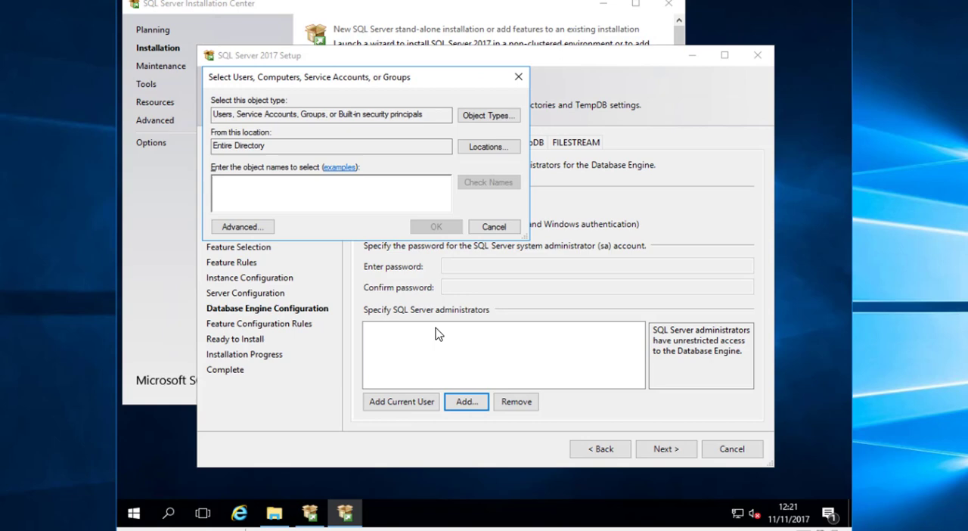
text(doma)
key(Return)
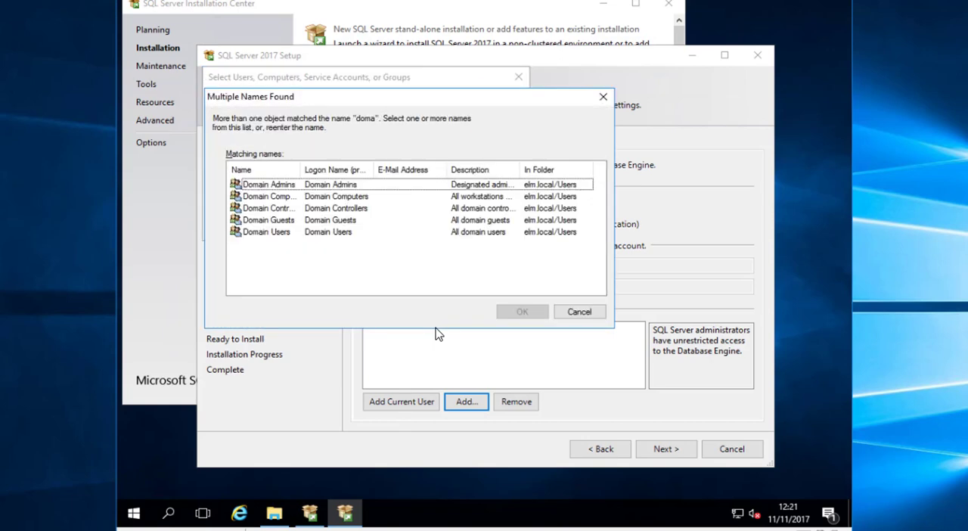
double_click(286, 187)
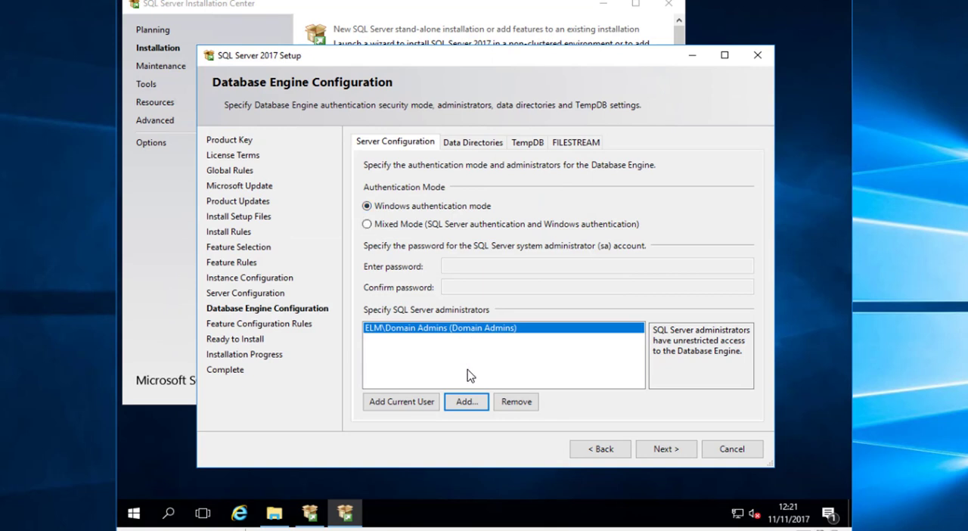
Add an individual domain user account to the SQL Server administrators
click(467, 403)
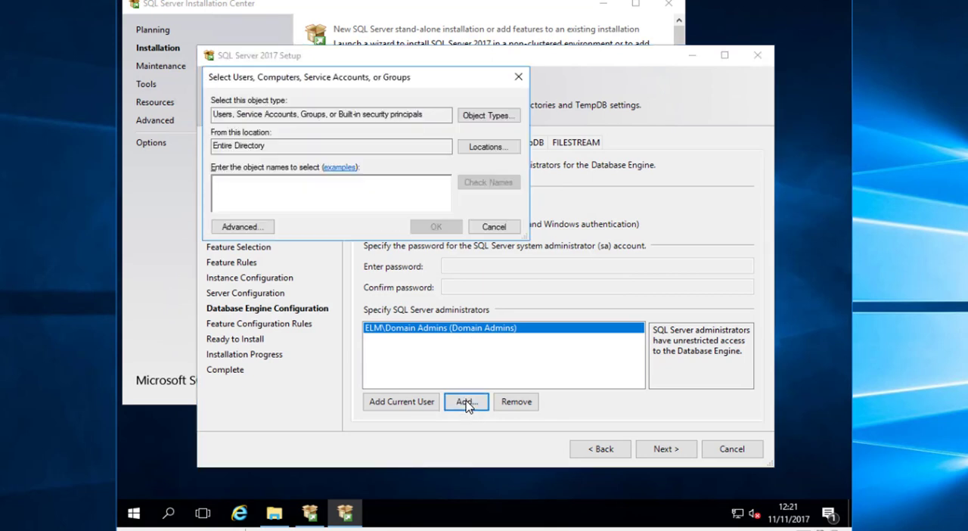
key(Return)
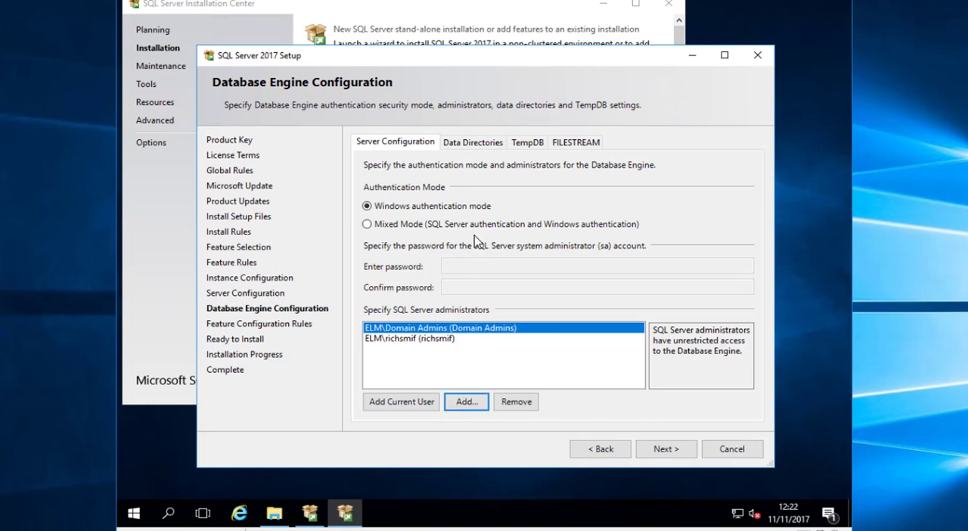
Show the database engine's data directories, and check the drives of This PC in File Explorer
click(473, 142)
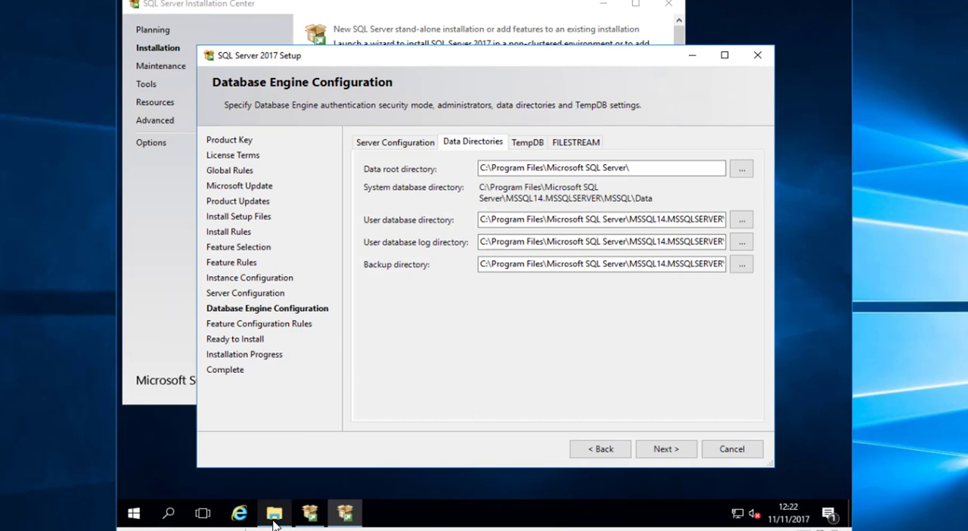
click(273, 520)
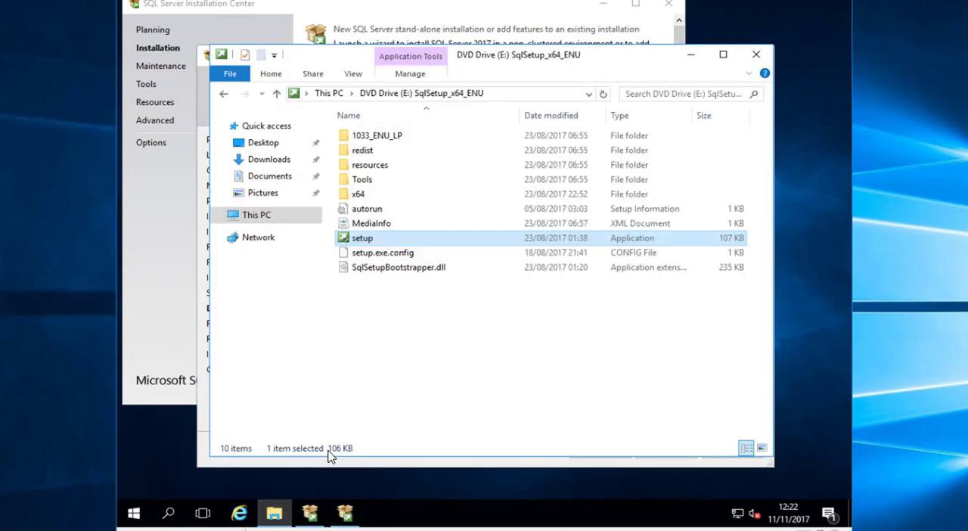
click(257, 216)
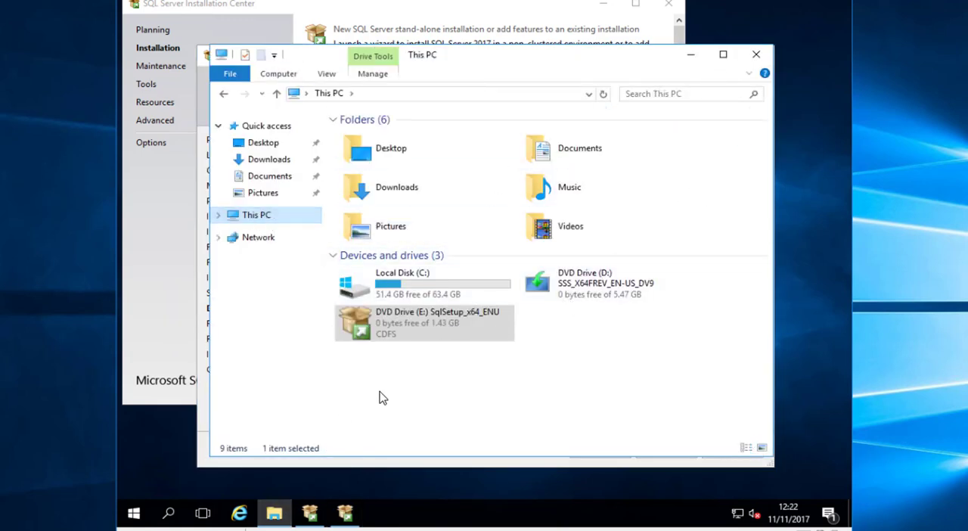
Open Disk Management and examine the SQL (F:) and SCCM_CONTENT (H:) volumes in File Explorer before closing it
right_click(133, 514)
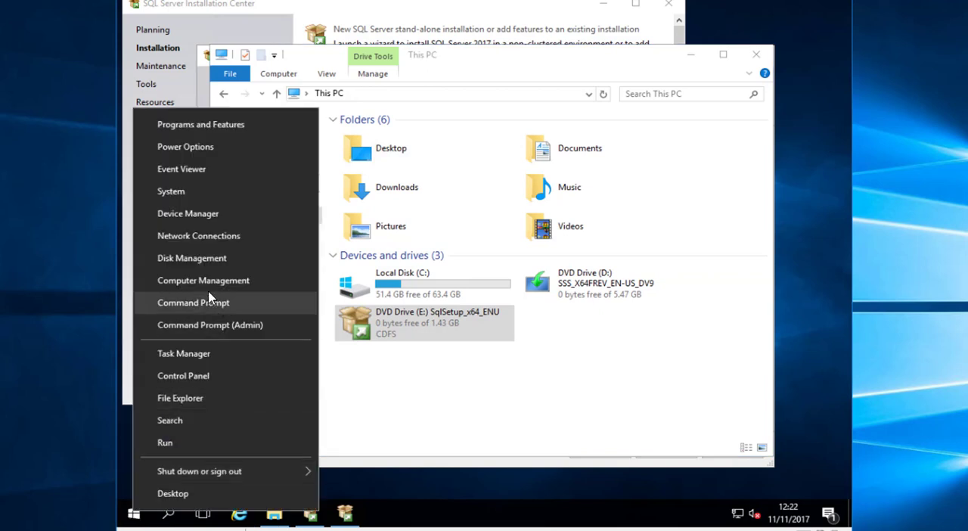
click(215, 258)
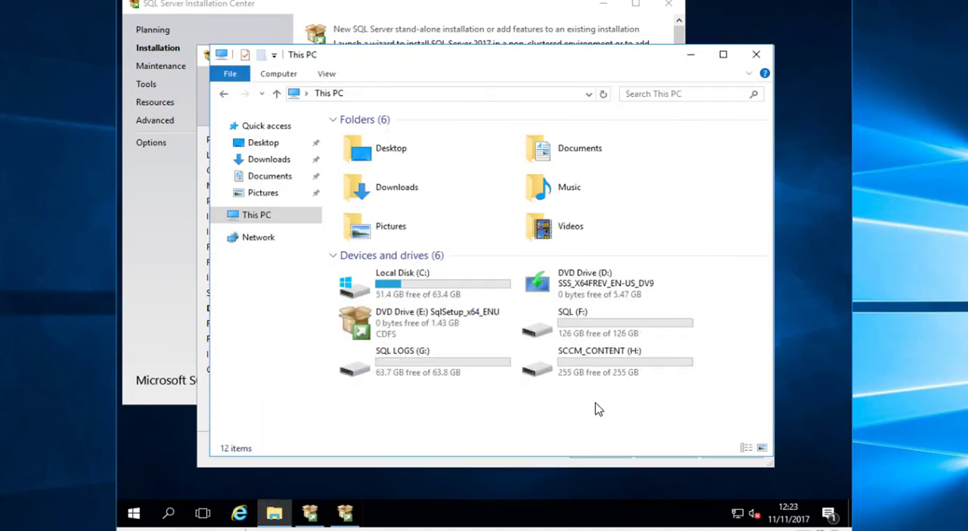
click(596, 322)
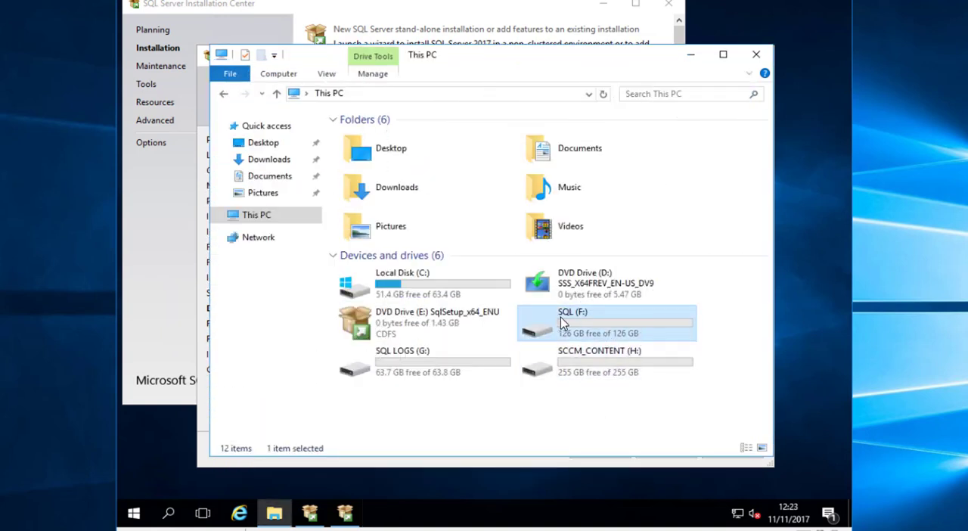
click(597, 374)
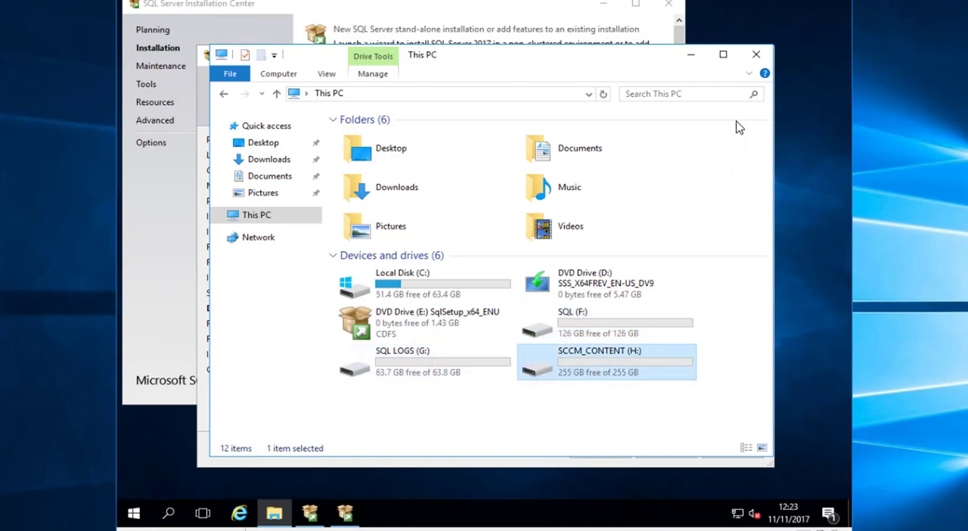
click(755, 55)
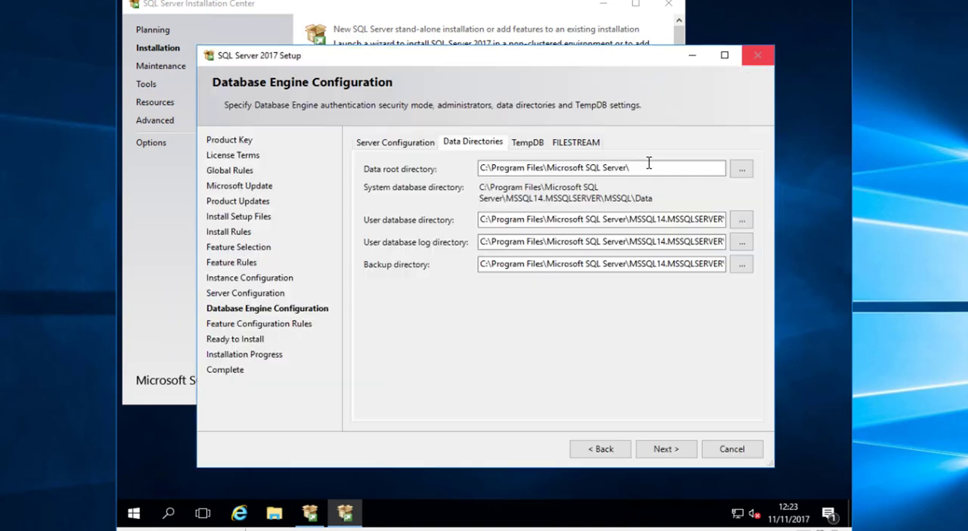
Change the drive letter of the user database directory to F
click(523, 225)
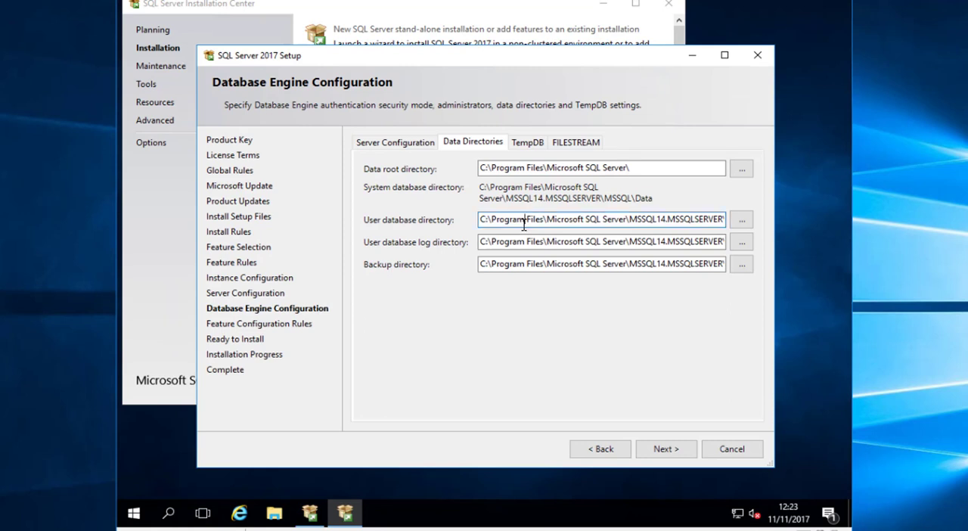
key(Home)
key(Delete)
text(F)
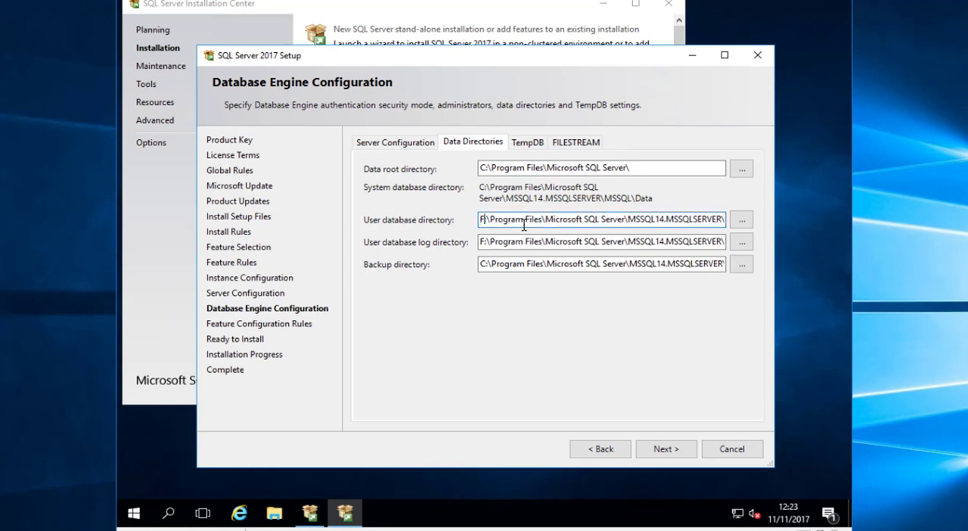
Change the drive letter of the user database log directory to G
click(516, 242)
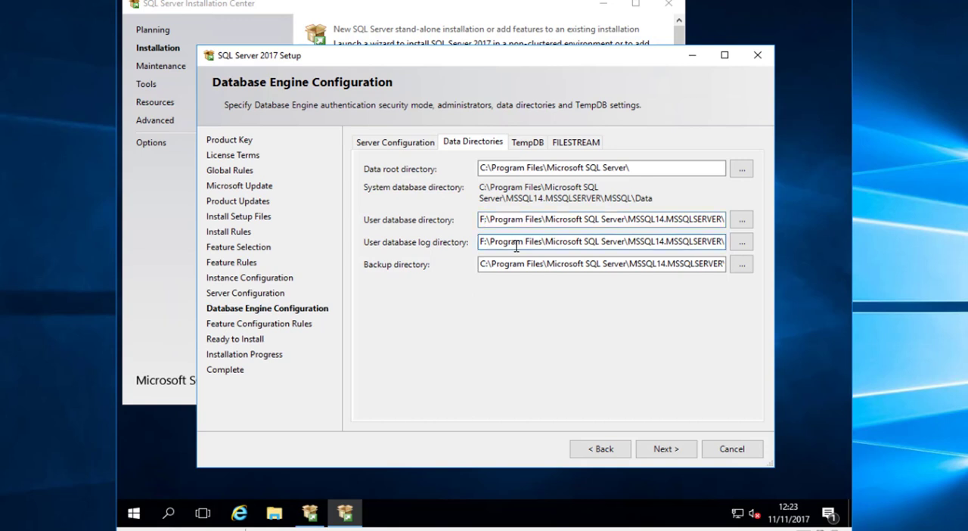
key(Delete)
text(g)
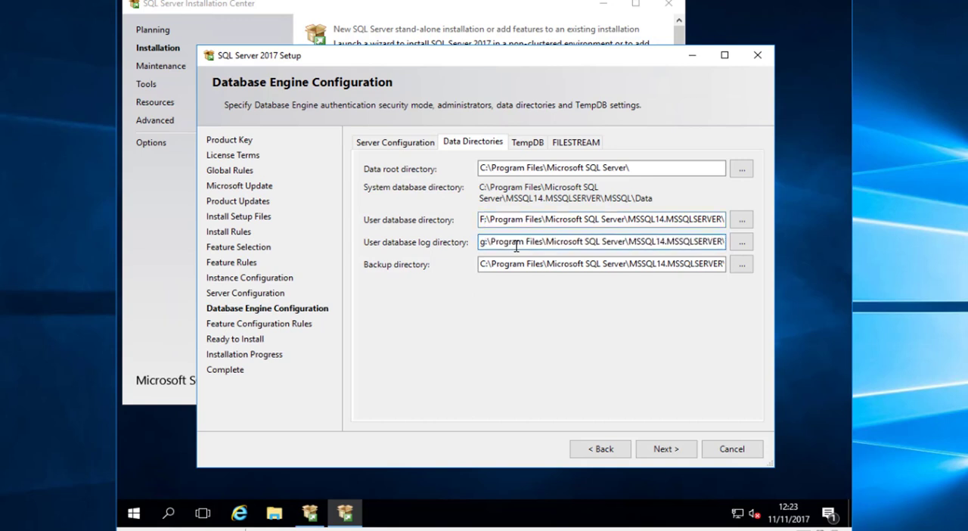
key(BackSpace)
text(G)
click(545, 263)
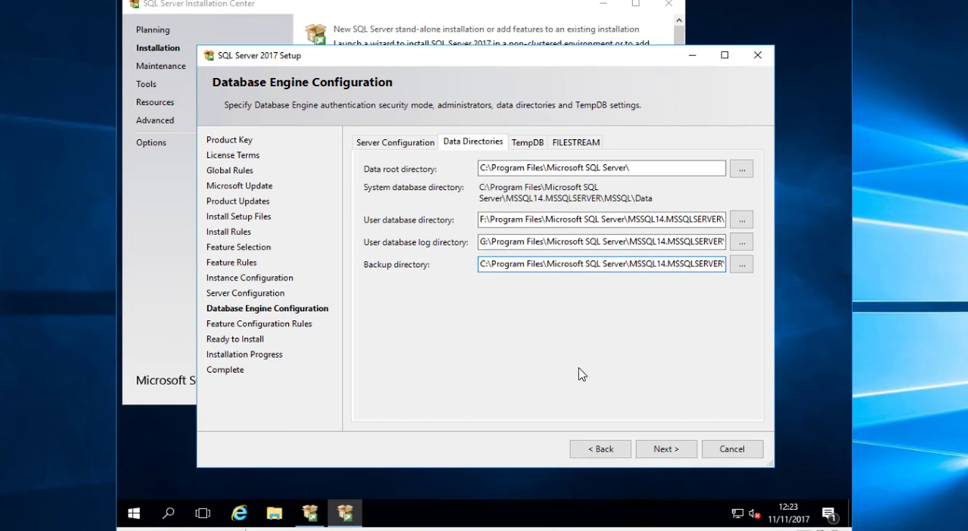
Continue to the Ready to Install page and select the full configuration file path
click(665, 449)
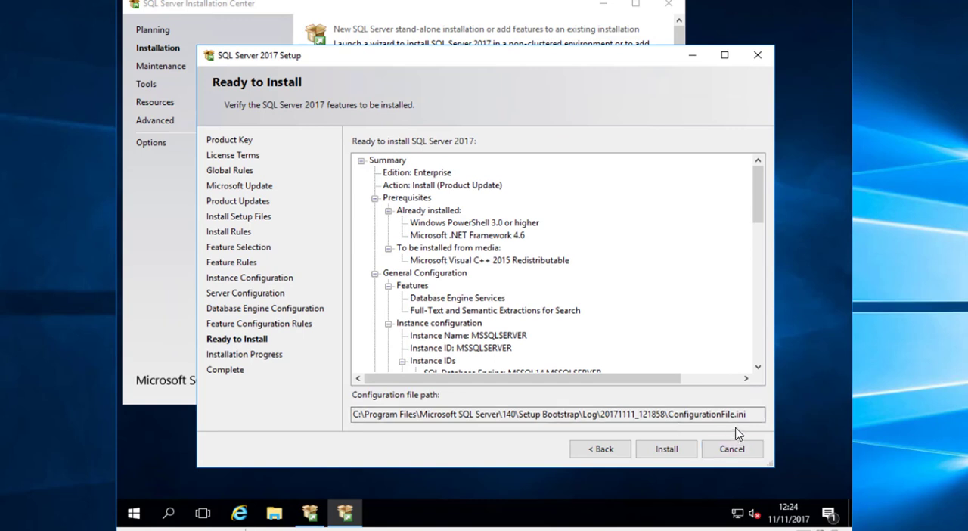
drag(746, 411, 209, 389)
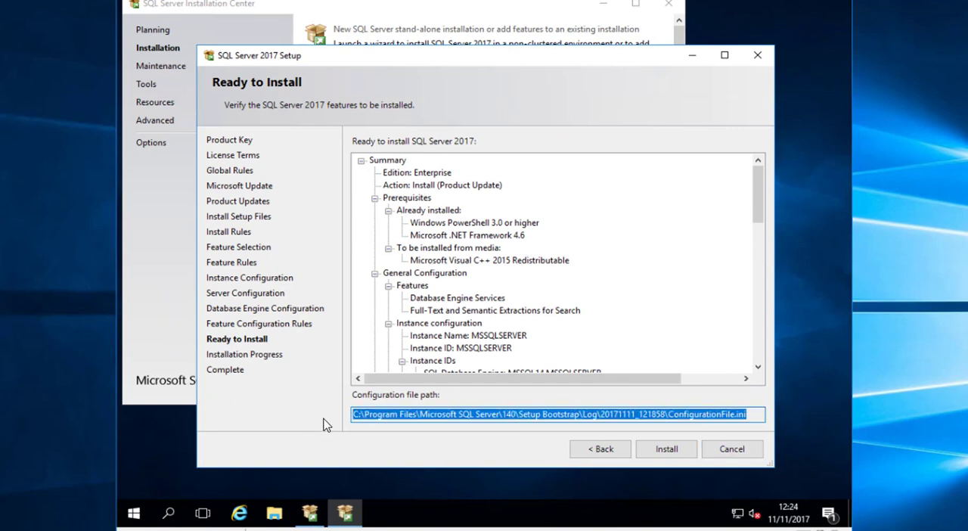
Run the SQL Server 2017 installation, and close the setup wizard and the SQL Server Installation Center once it completes
click(669, 454)
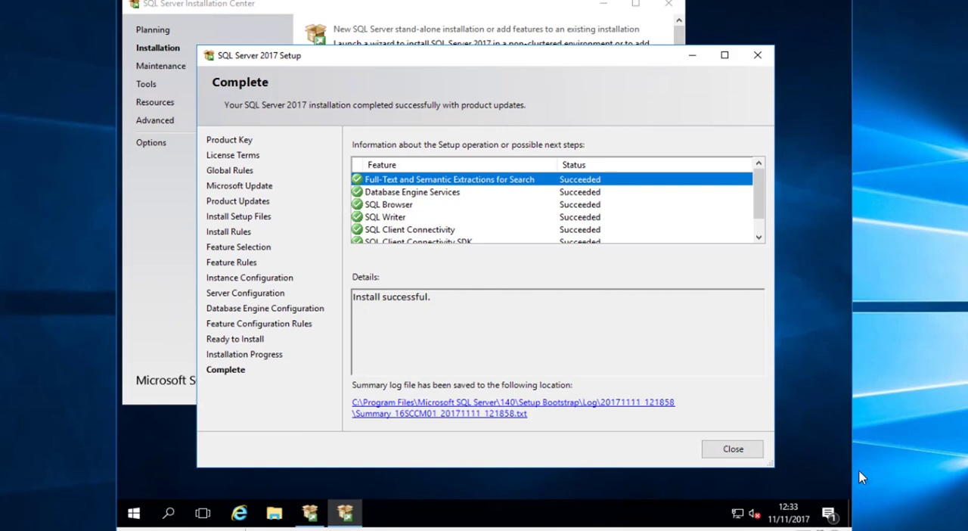
click(732, 450)
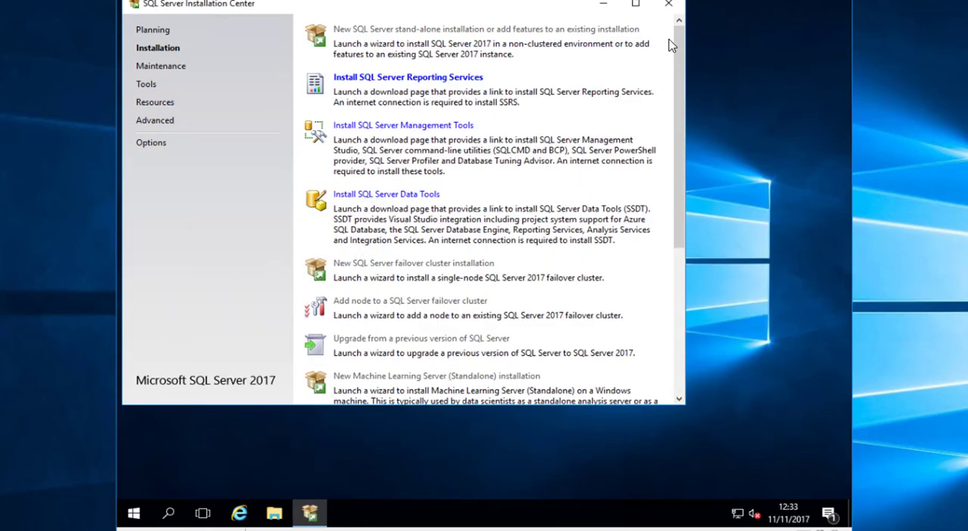
click(669, 4)
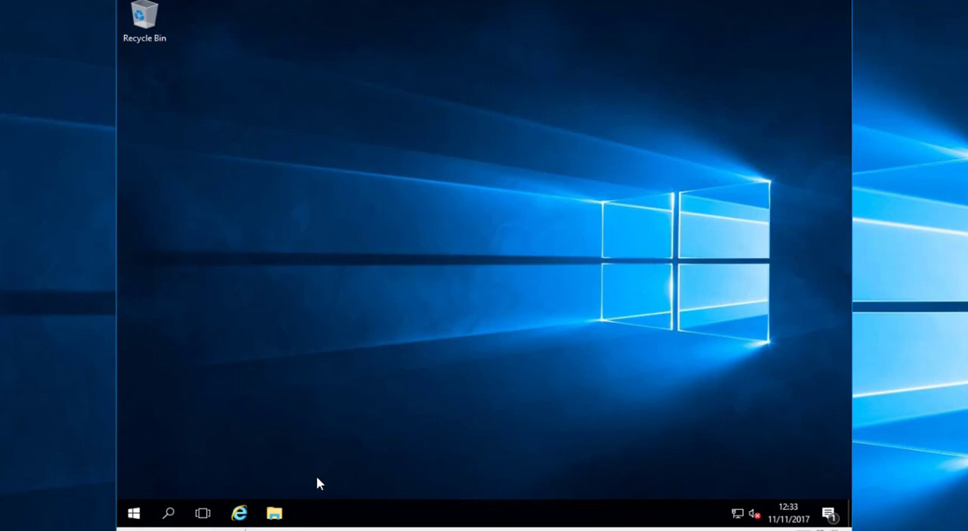
Open the network folder \\16dc01\ISO\ISOs\SCCM PRE-REQ in File Explorer
click(274, 513)
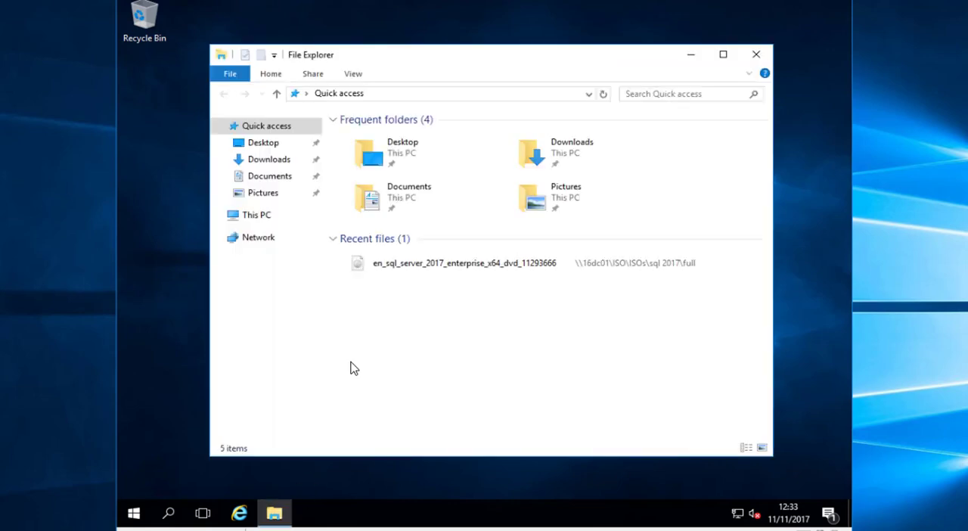
click(450, 96)
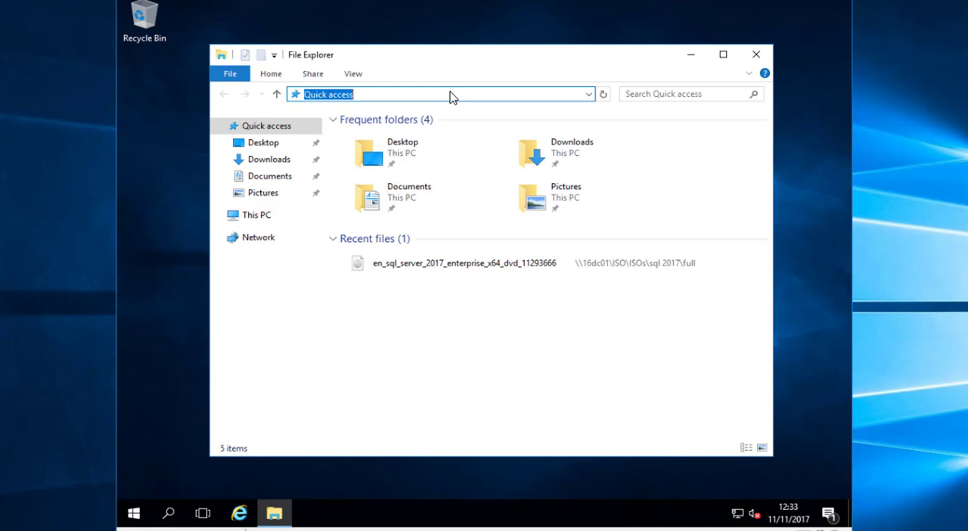
text(\\)
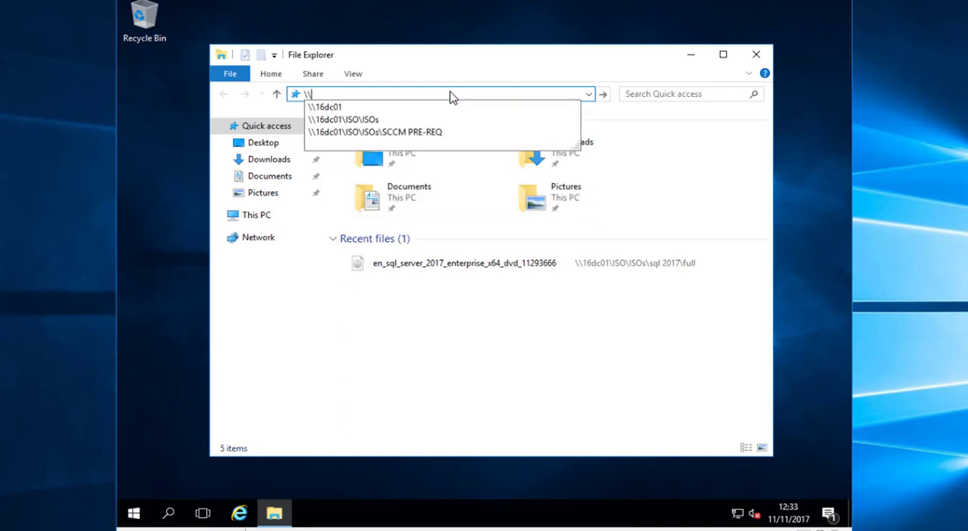
key(Down)
key(Down)
key(Down)
key(Return)
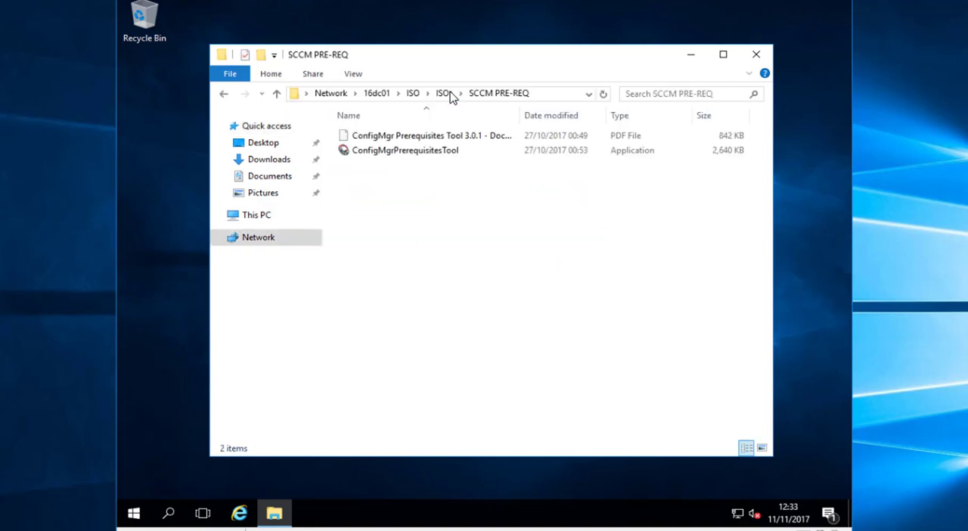
Launch ConfigMgrPrerequisitesTool from the SCCM PRE-REQ folder and minimize the File Explorer window behind it
double_click(406, 150)
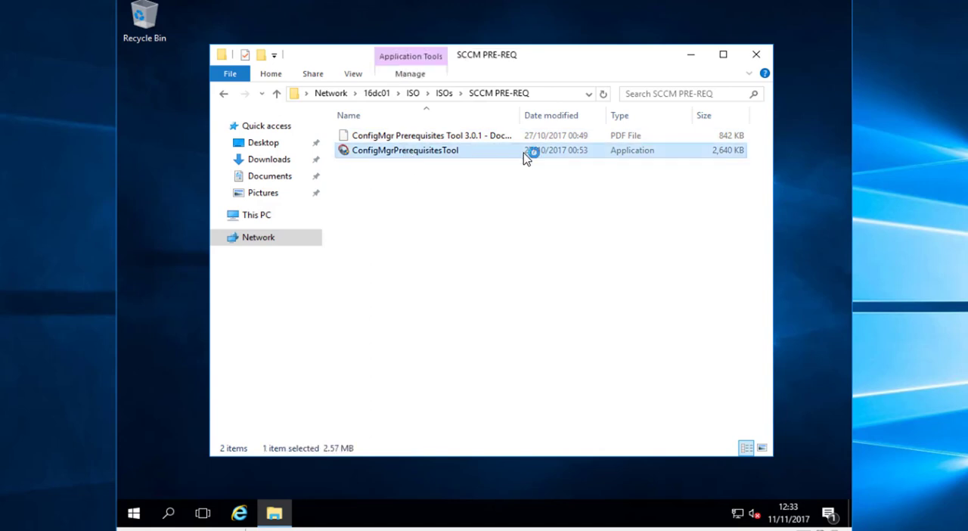
click(462, 330)
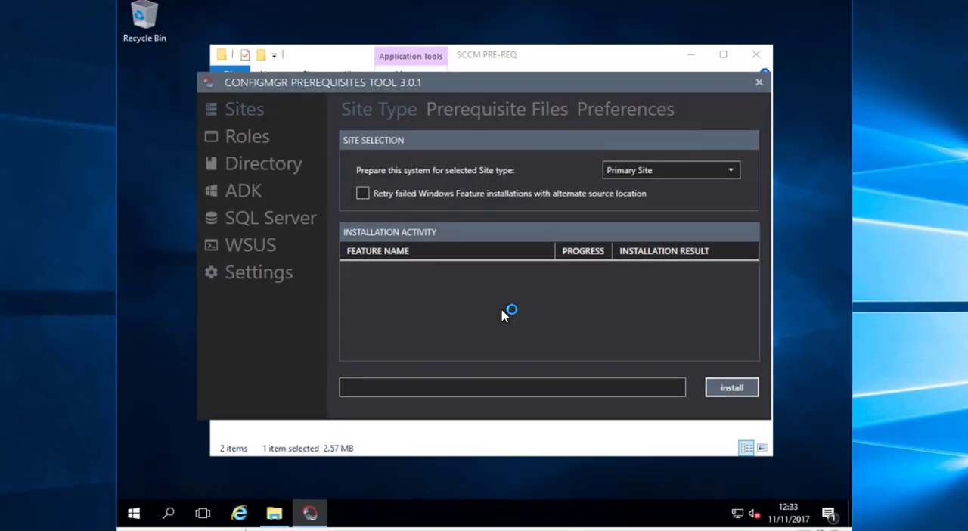
click(690, 57)
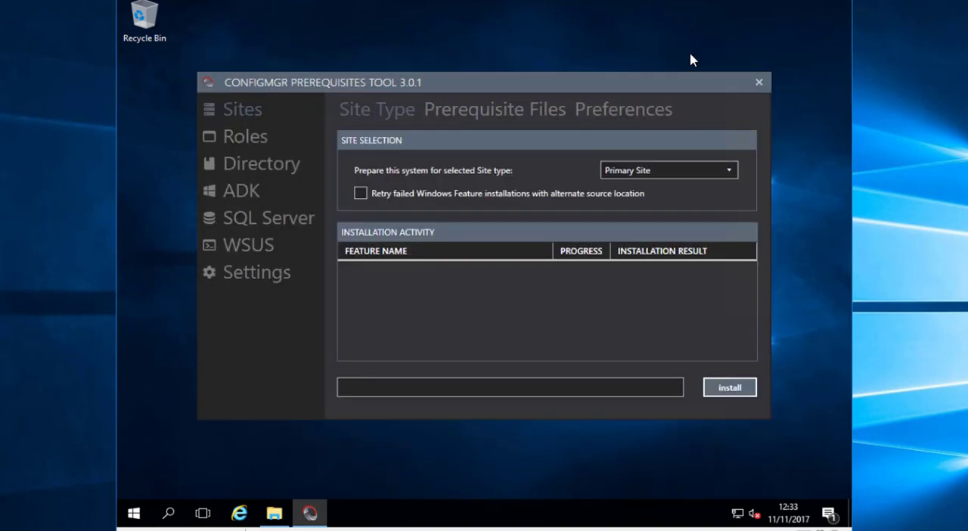
Examine the available site types and the site system roles offered by the prerequisites tool
click(663, 170)
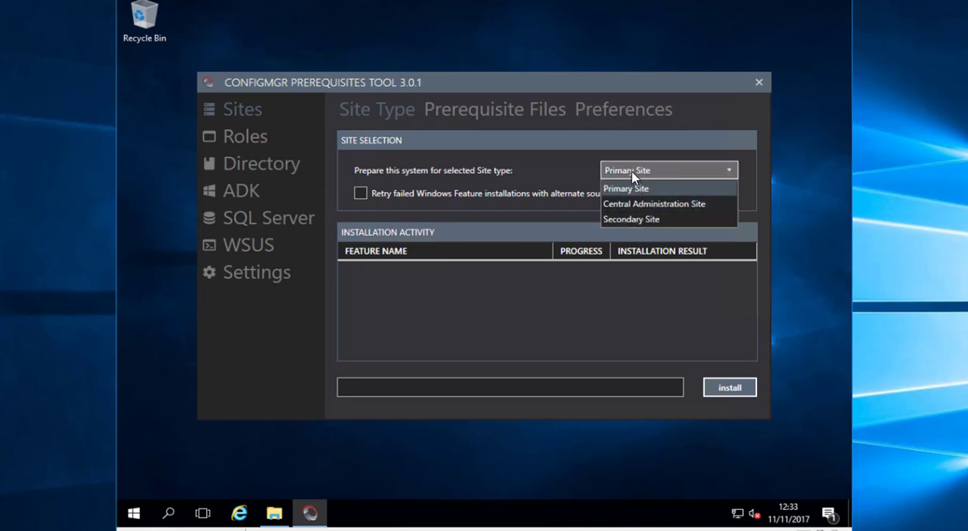
click(281, 318)
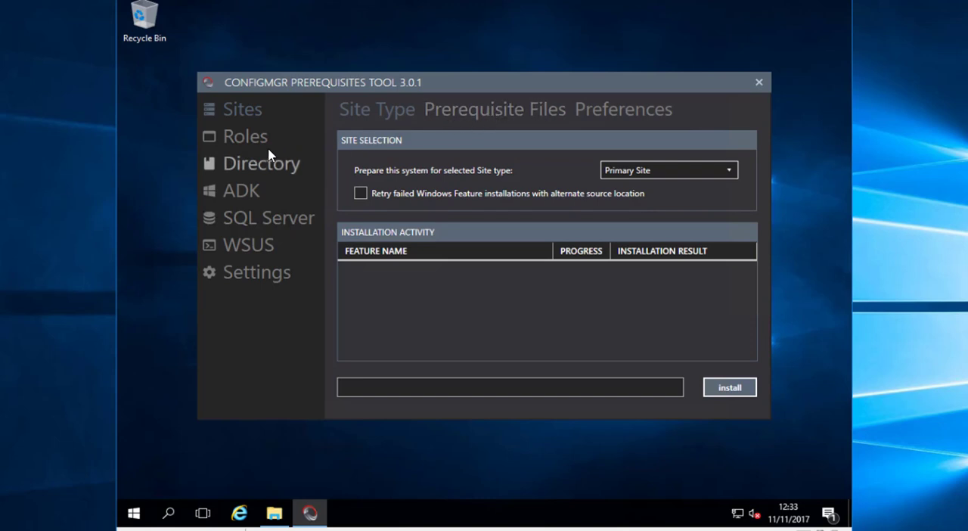
click(309, 143)
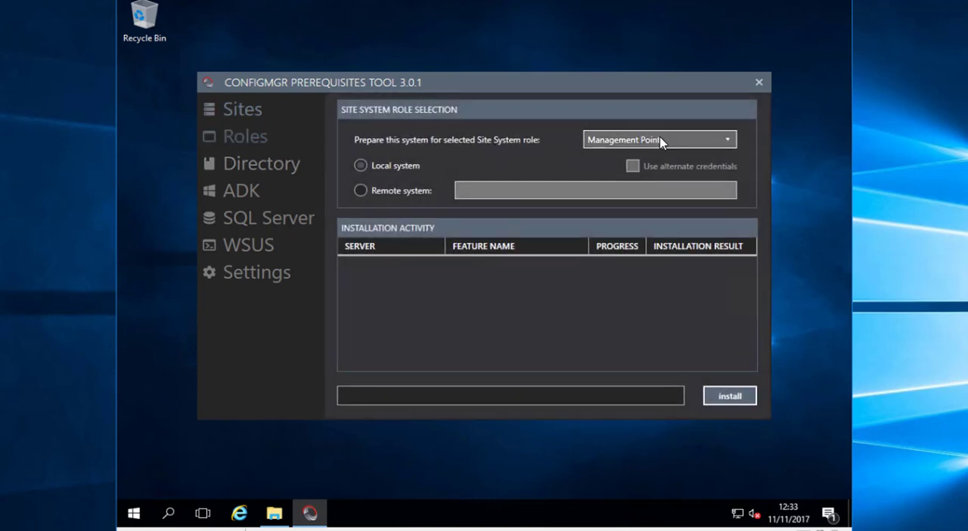
click(688, 142)
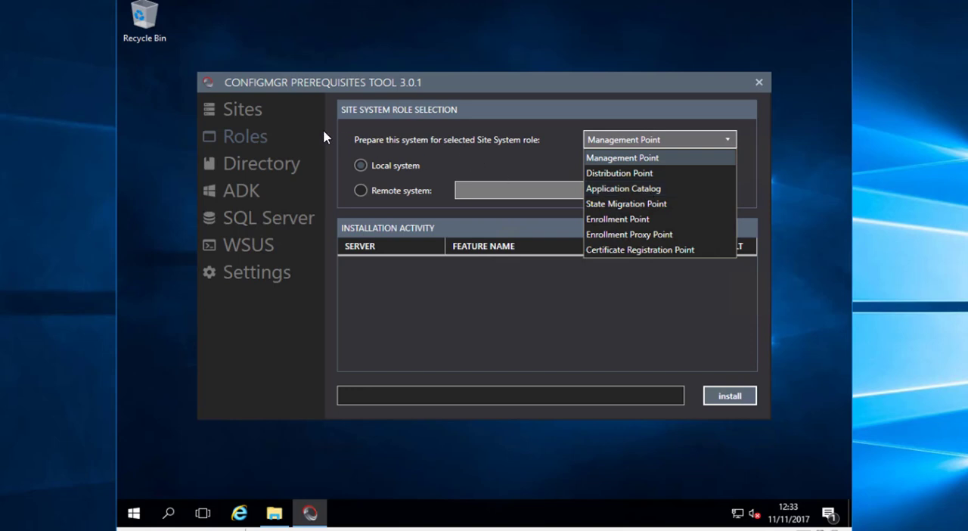
Return to the site selection and install the prerequisite Windows features for the Primary Site type
click(249, 112)
click(250, 112)
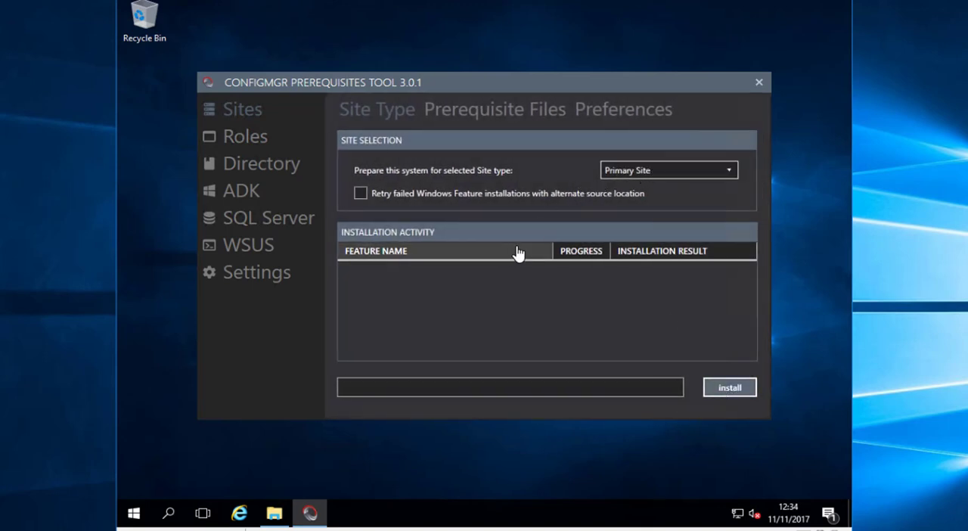
click(726, 389)
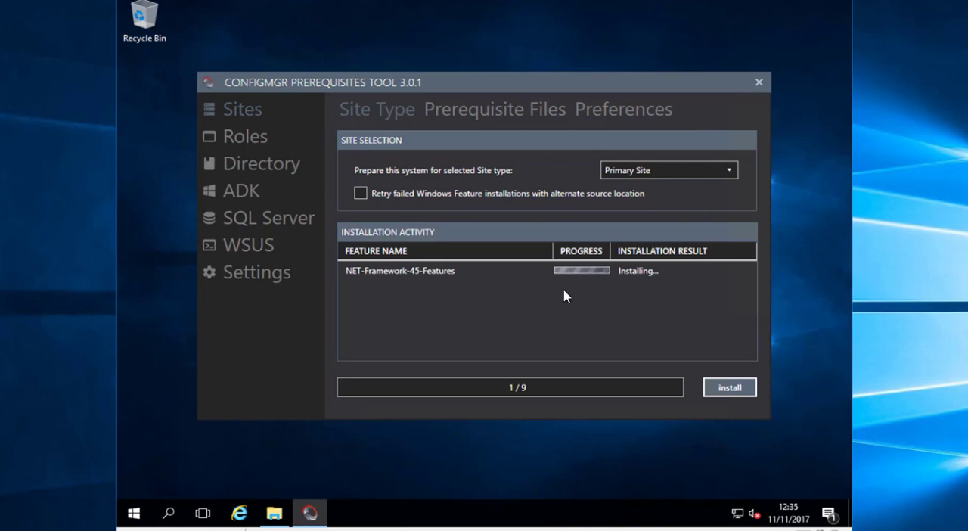
Detect the Schema Master domain controller automatically in the Directory schema settings and open the browser for the schema extension file
click(265, 167)
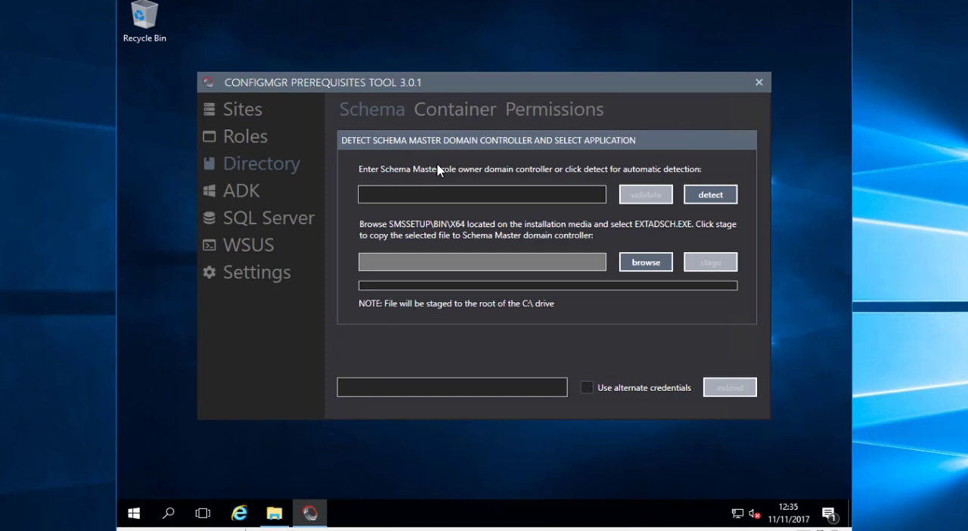
click(458, 190)
click(709, 197)
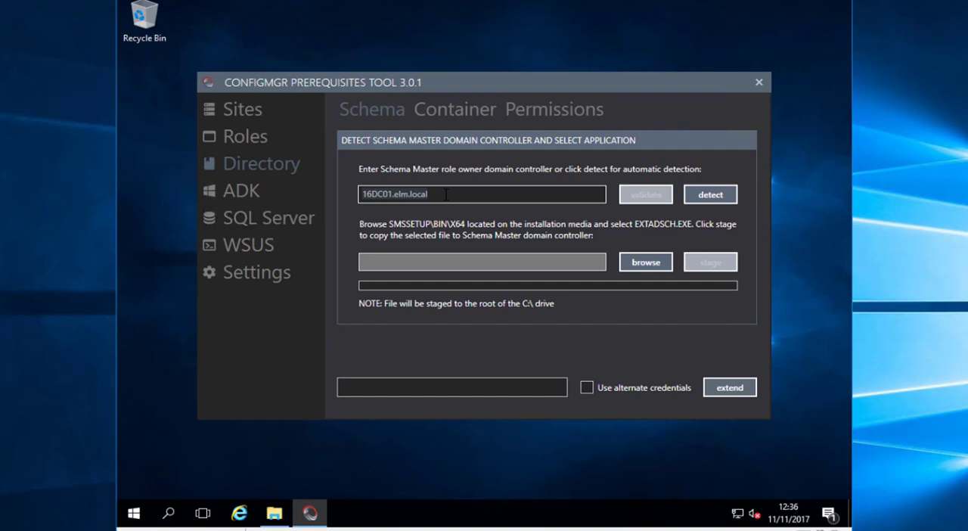
click(629, 266)
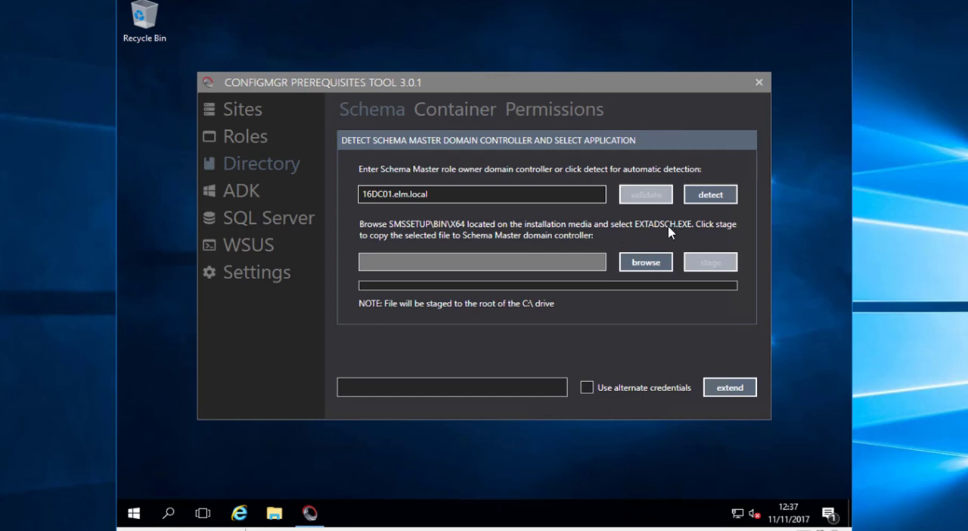
Copy all contents of the SCCM_1702 folder in \\16dc01\ISO\ISOs to C:\Install_media
click(273, 513)
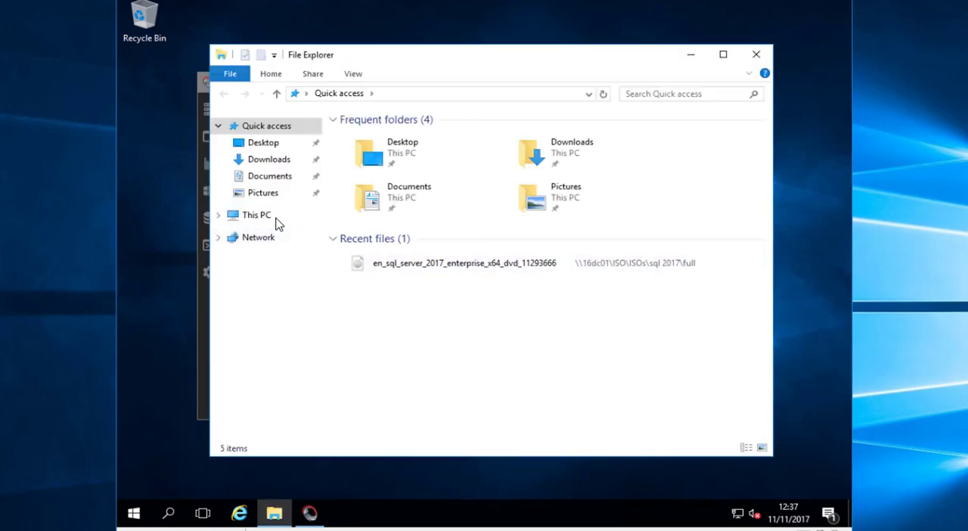
right_click(493, 263)
click(557, 431)
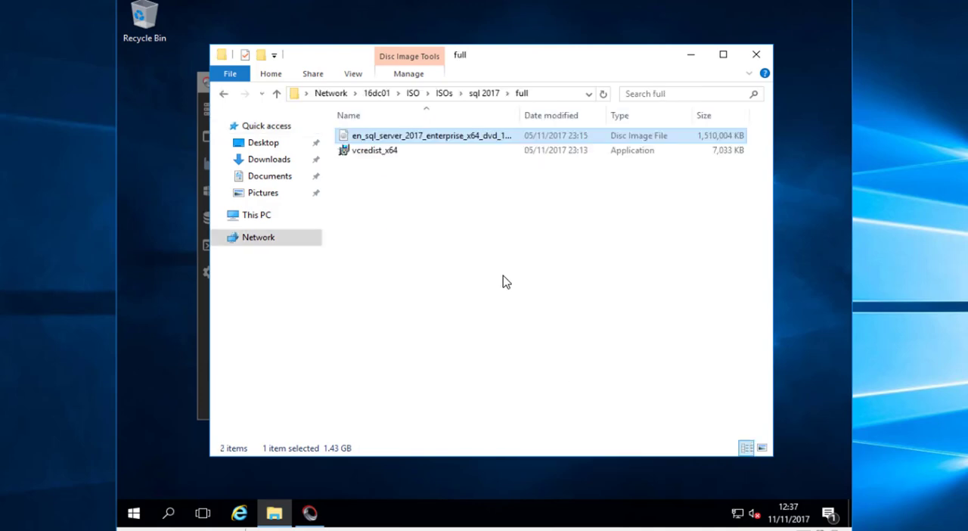
click(444, 94)
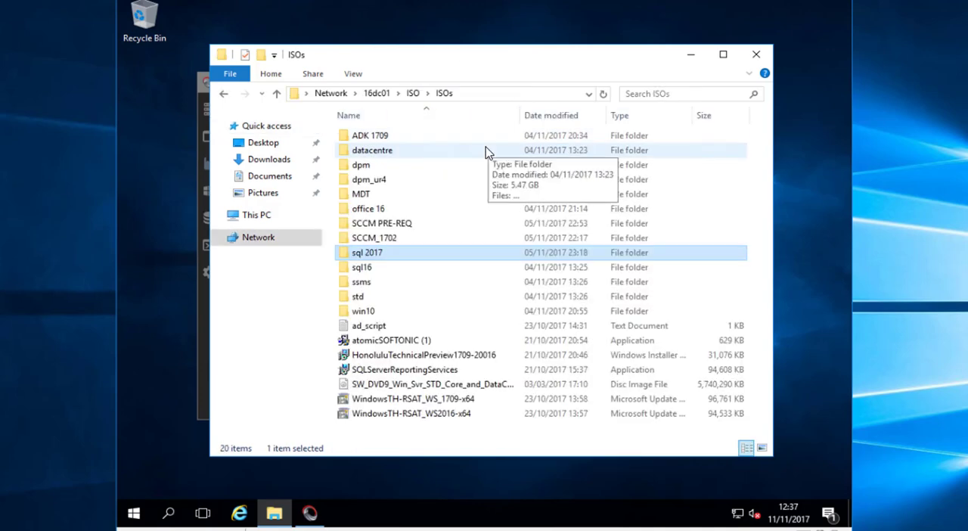
double_click(394, 238)
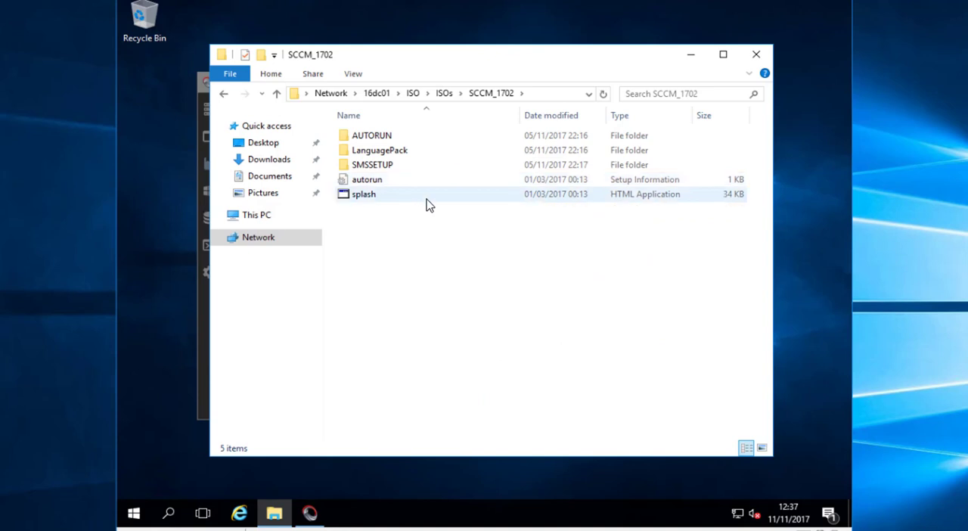
key(ctrl+a)
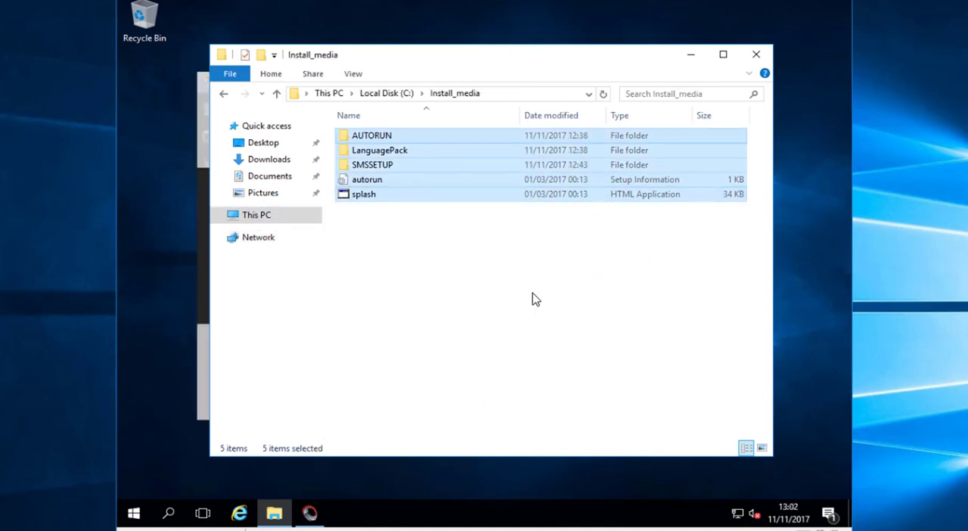
Open the SMSSETUP folder in C:\Install_media, move its window aside and dismiss the prerequisites tool's feature installation notice
click(439, 199)
double_click(411, 167)
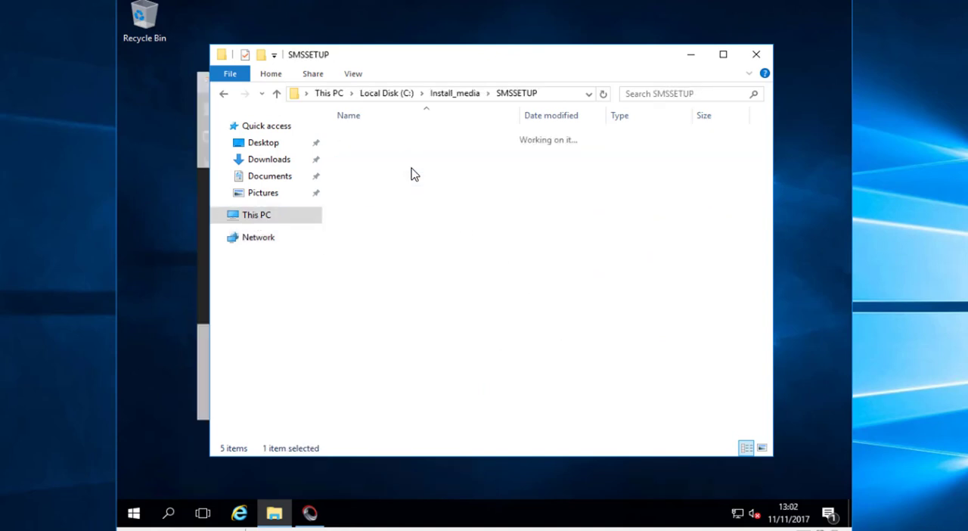
drag(501, 60, 492, 268)
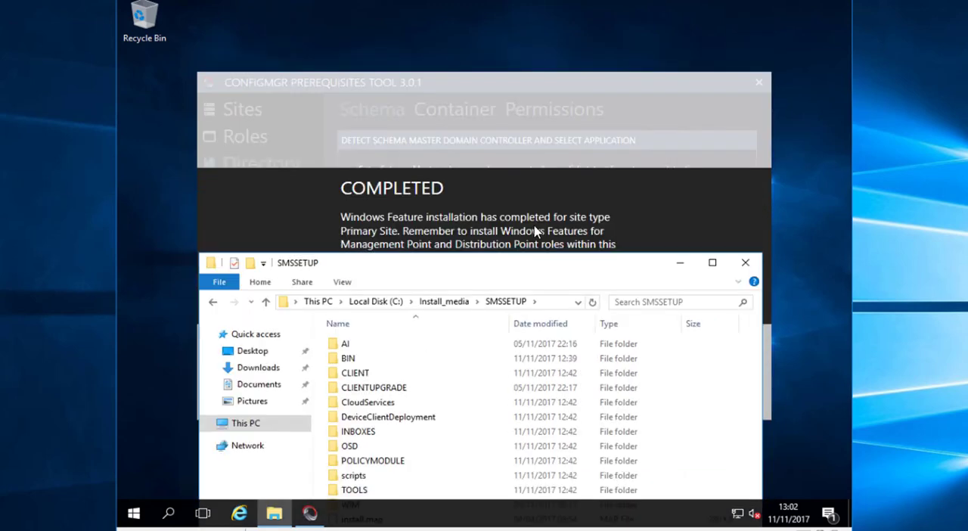
click(571, 211)
click(597, 298)
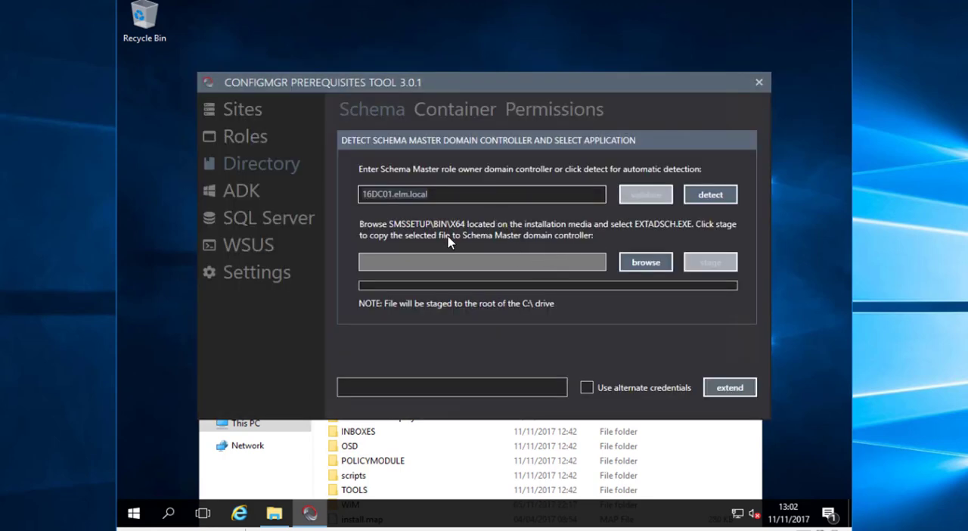
Choose C:\Install_media\SMSSETUP\BIN\X64\extadsch.exe as the schema extension file and try to stage it to the Schema Master domain controller
click(396, 460)
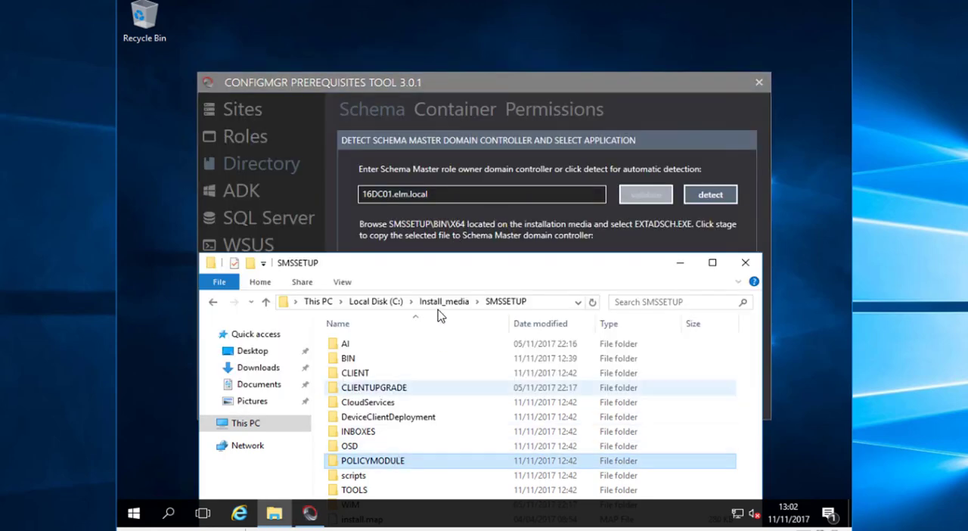
double_click(368, 360)
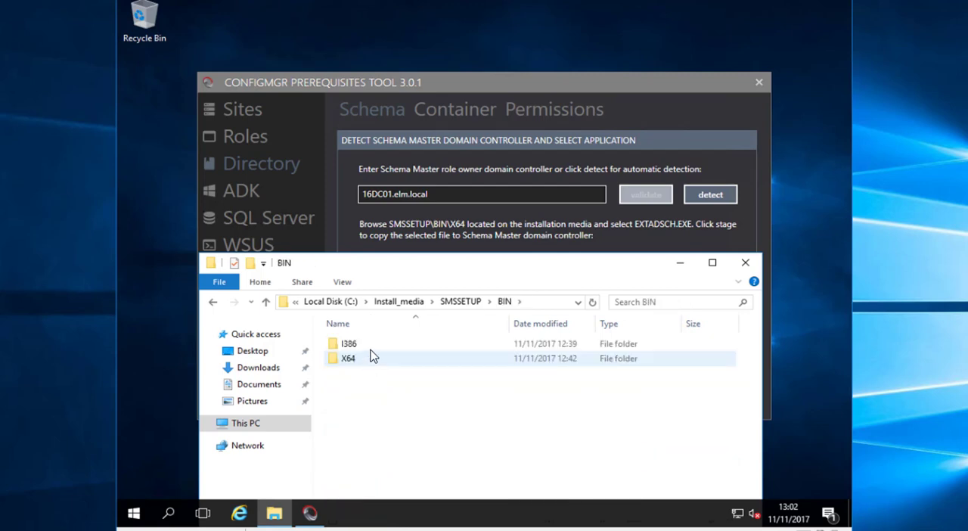
double_click(371, 361)
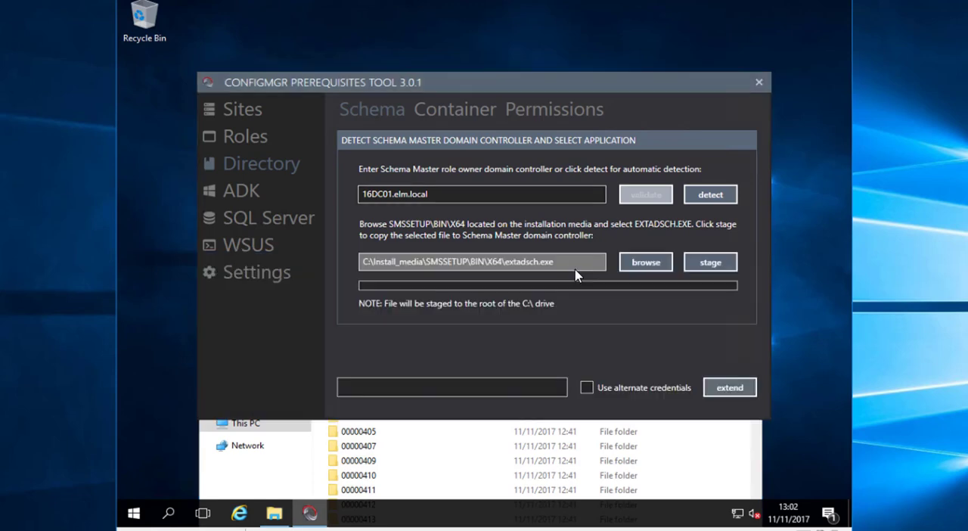
click(710, 267)
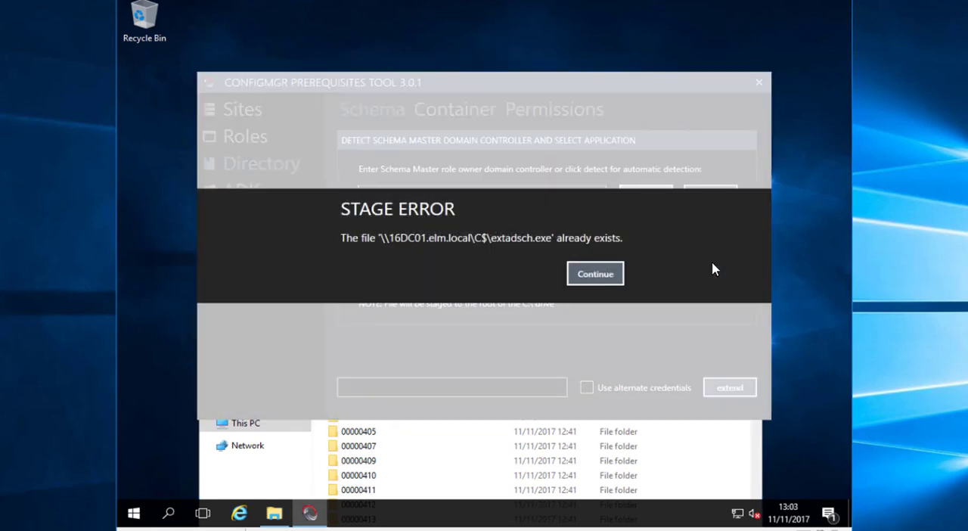
click(595, 277)
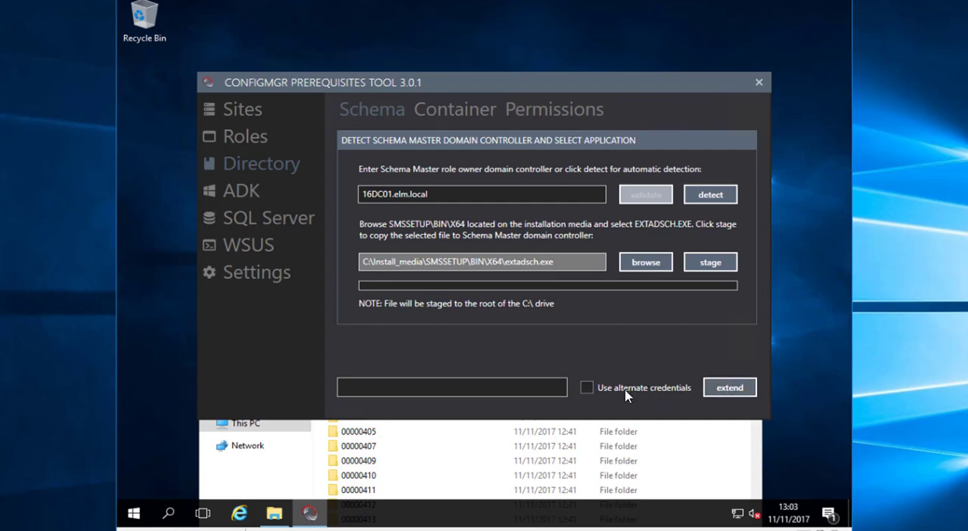
Check the remote action credentials settings and the site feature installation results, and return to the Directory schema settings
click(236, 274)
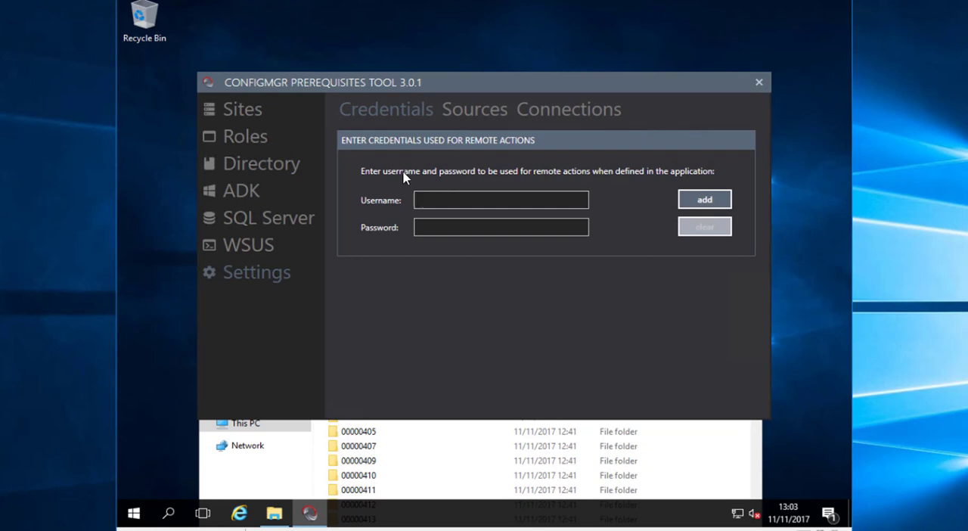
click(267, 121)
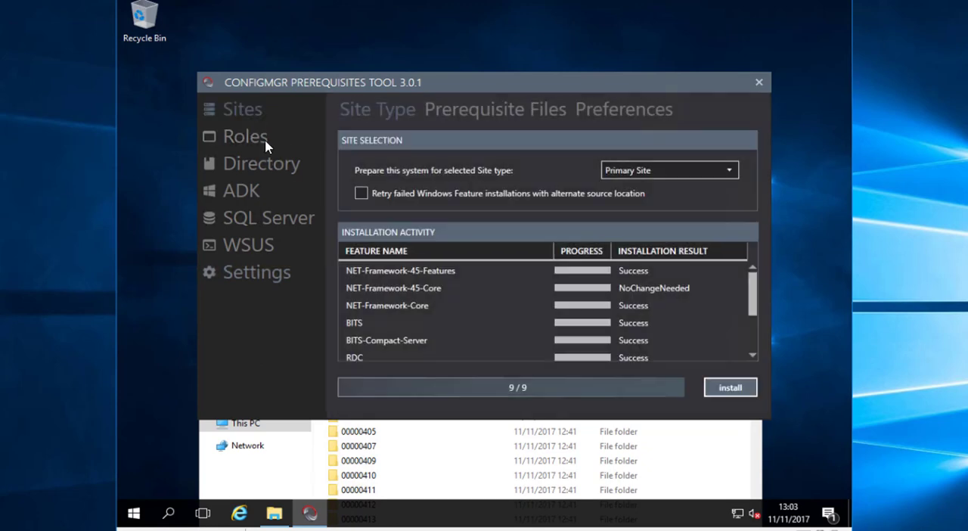
click(263, 164)
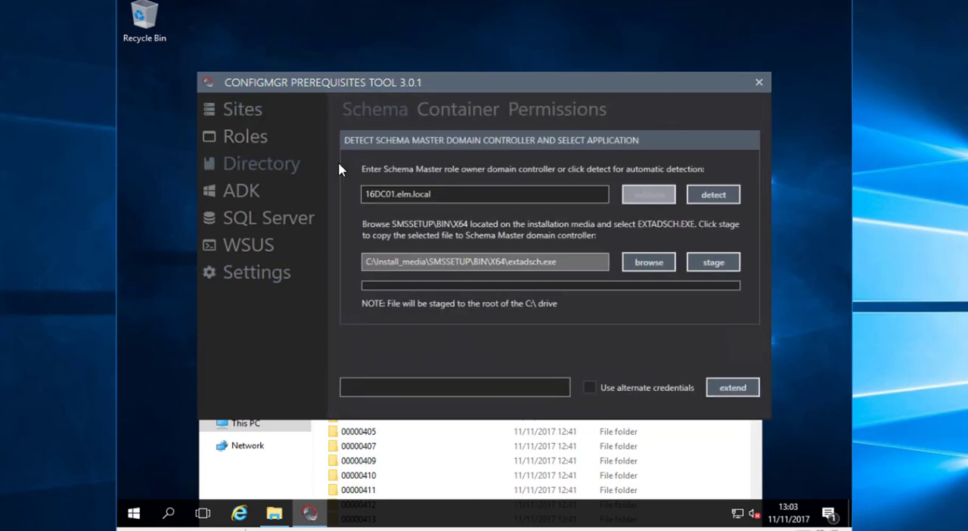
Extend the Active Directory schema for Configuration Manager with the selected extadsch.exe on 16DC01.elm.local
click(730, 389)
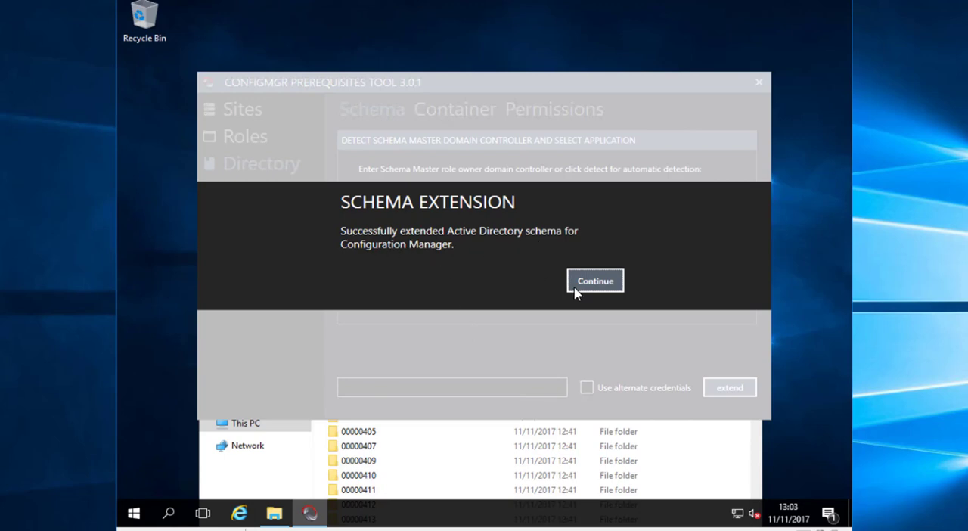
click(596, 282)
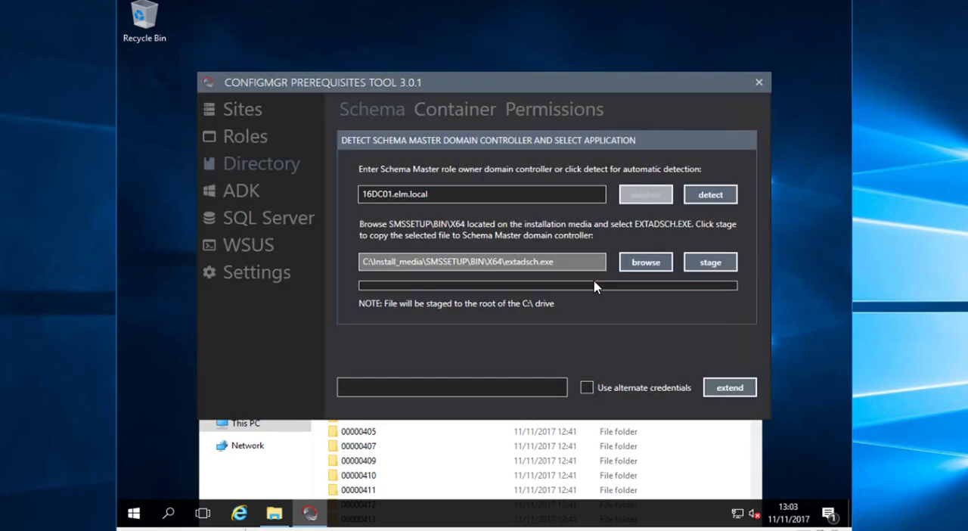
Review the Primary Site feature installation results and the site system role selection settings
click(243, 112)
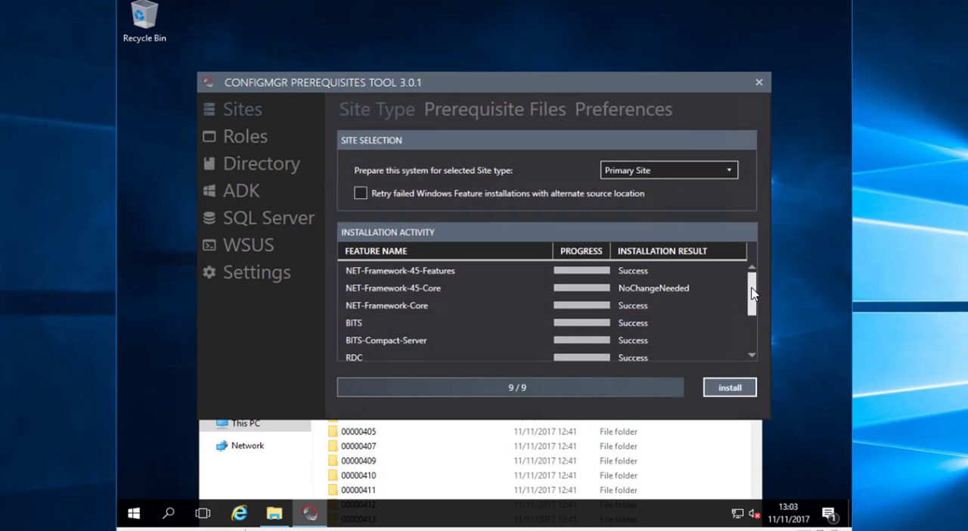
drag(752, 295, 747, 274)
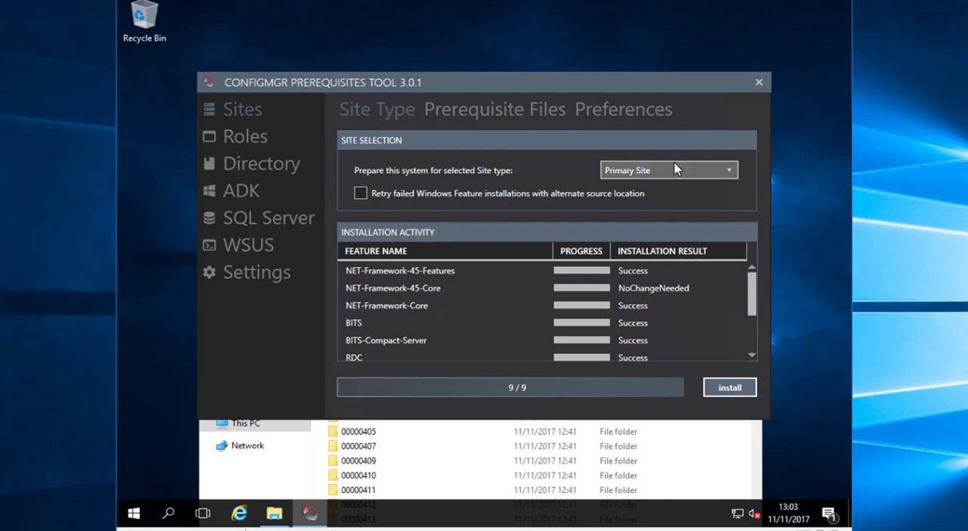
click(273, 139)
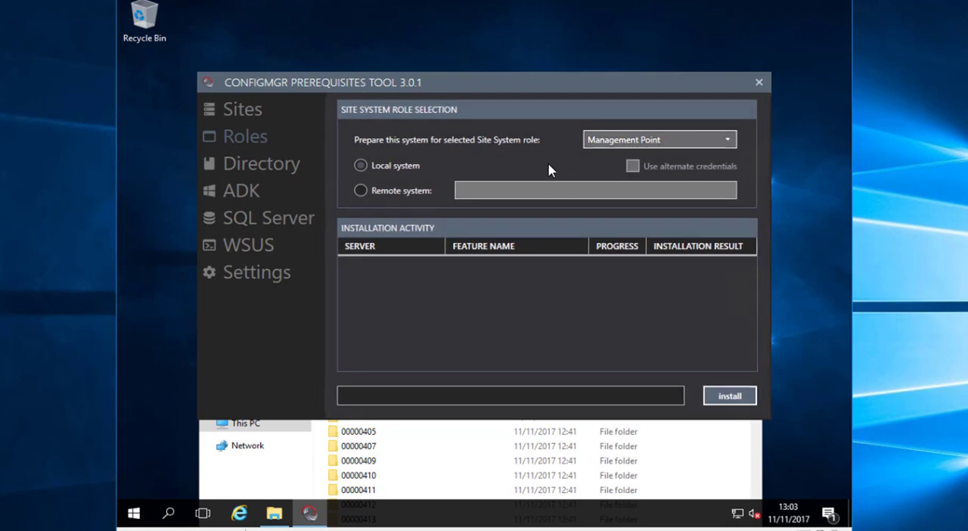
click(246, 108)
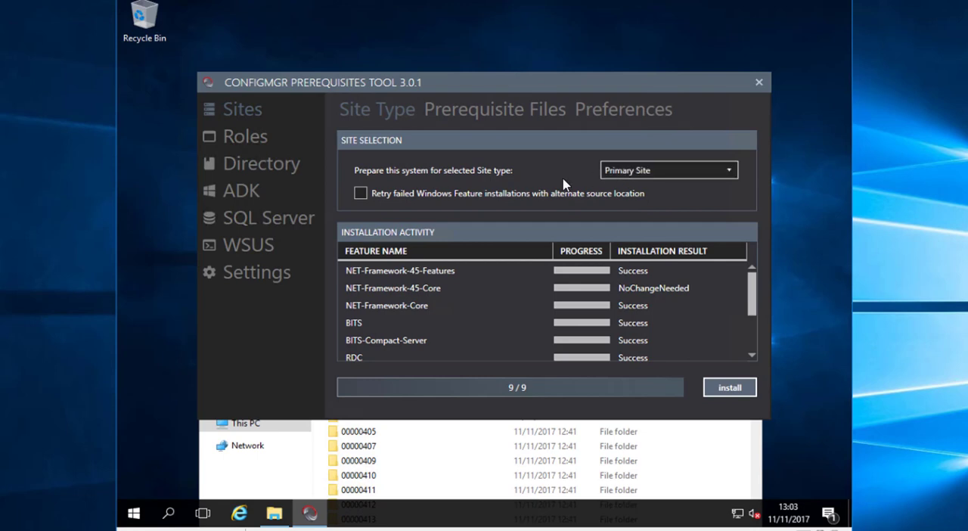
Load the available Windows ADK versions, and download and install Windows ADK for Windows 10, version 1709, using C:\Windows\Temp as the download location
click(316, 191)
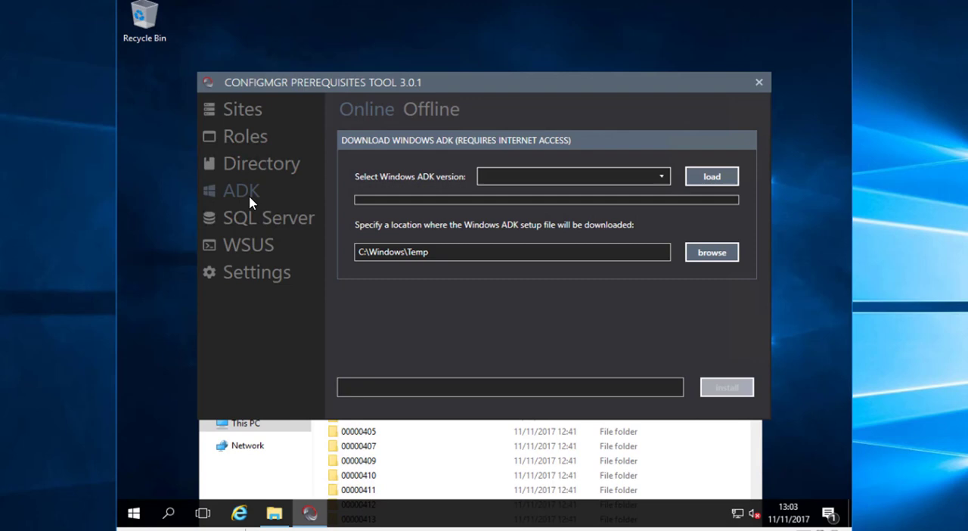
click(705, 179)
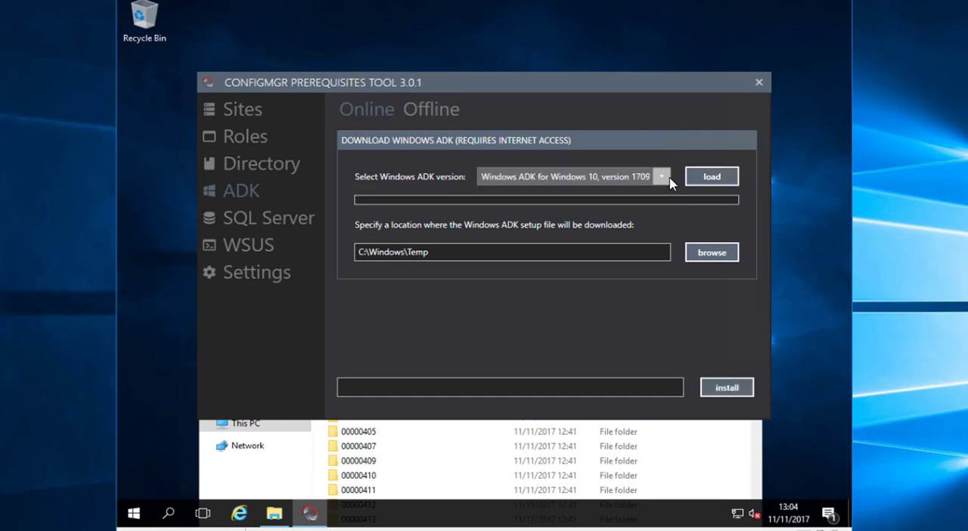
click(630, 180)
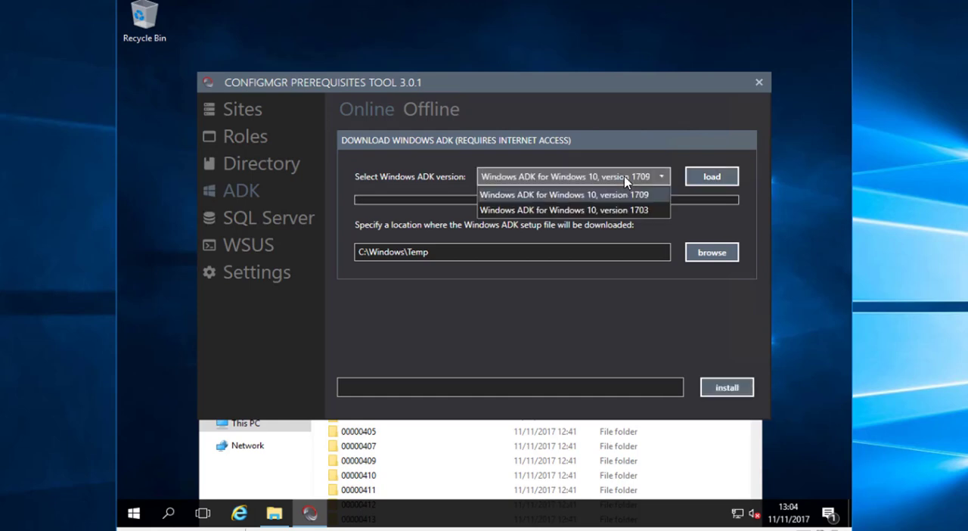
click(578, 196)
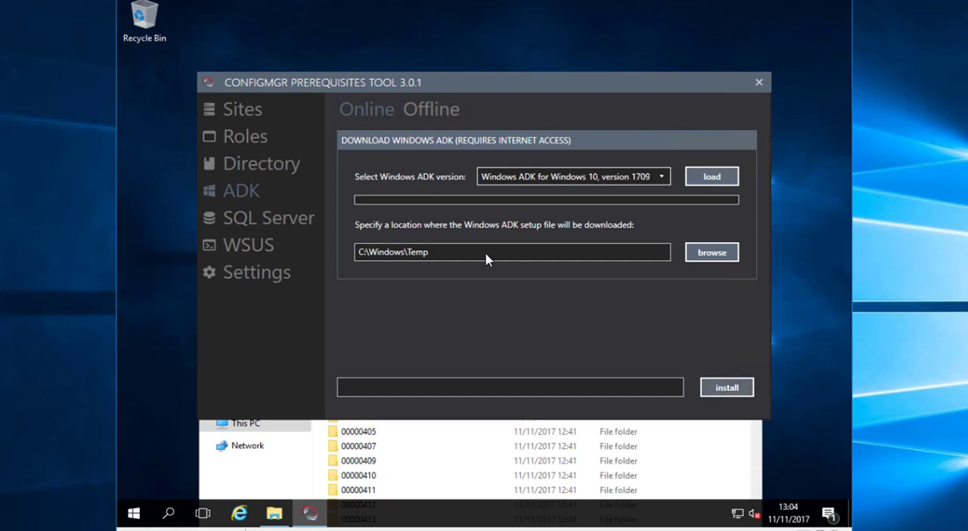
click(458, 253)
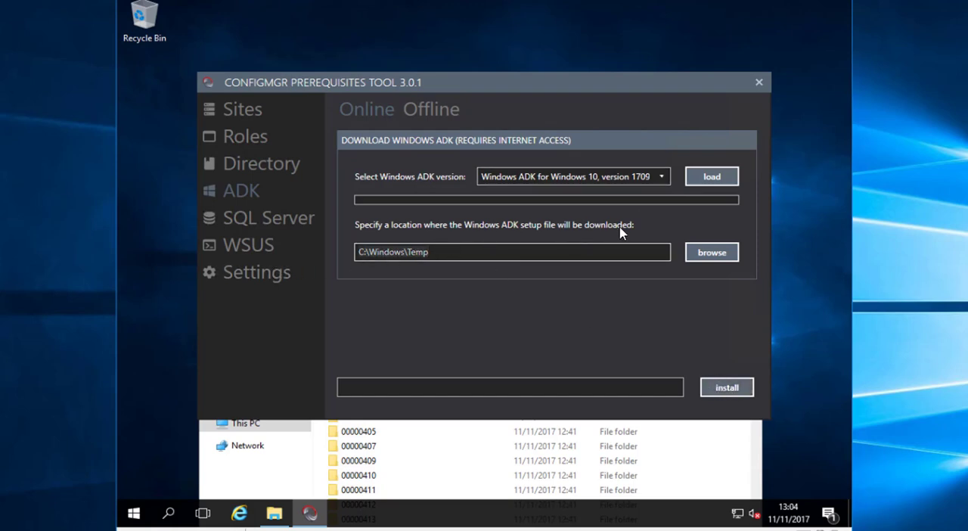
click(722, 388)
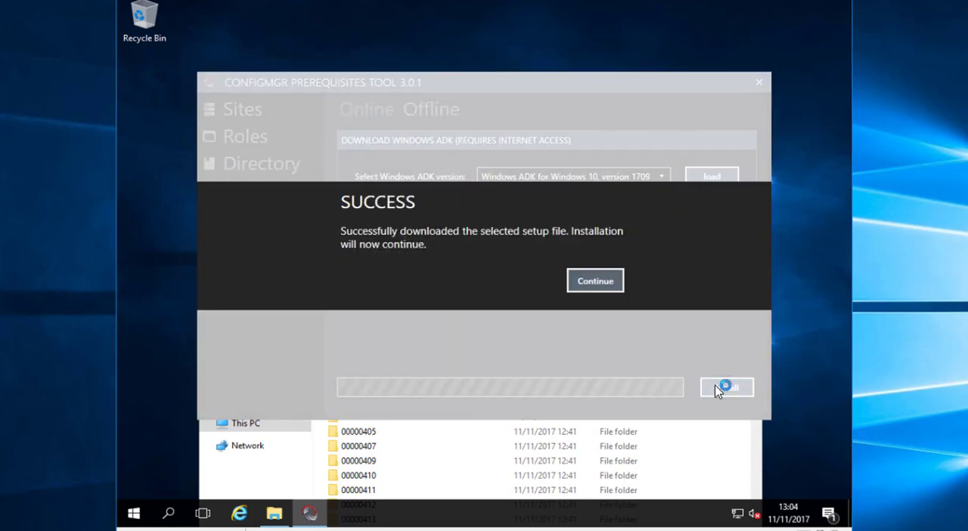
click(604, 284)
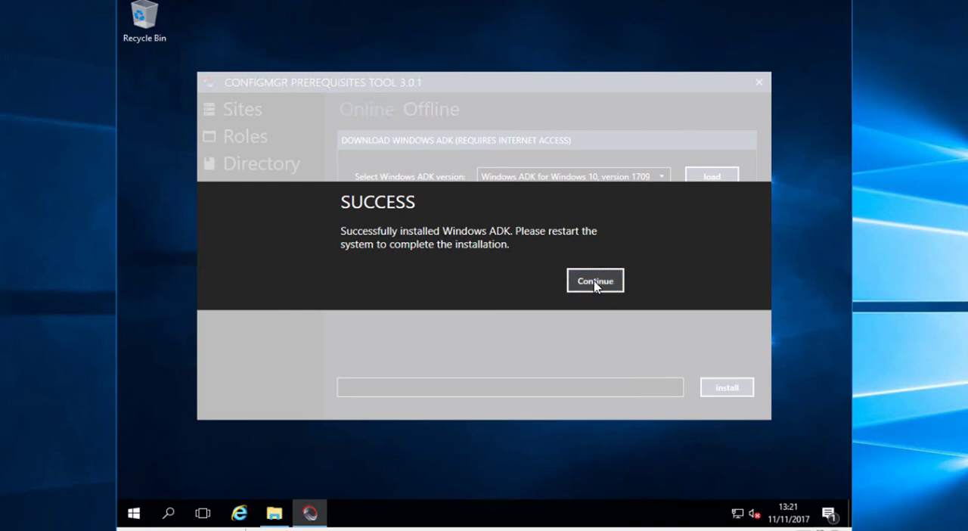
click(594, 283)
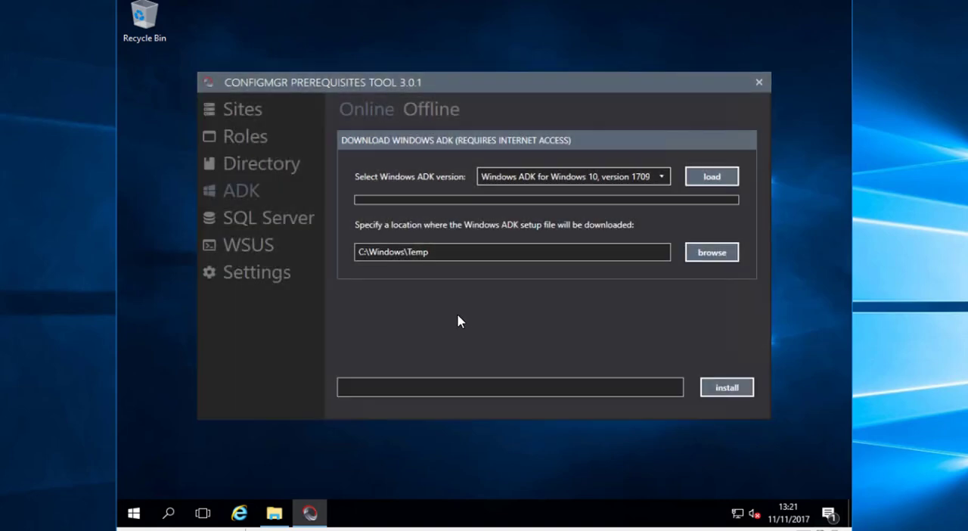
Restart the server to complete the ADK installation and open the prerequisites tool's SQL Server memory settings
click(134, 513)
click(135, 482)
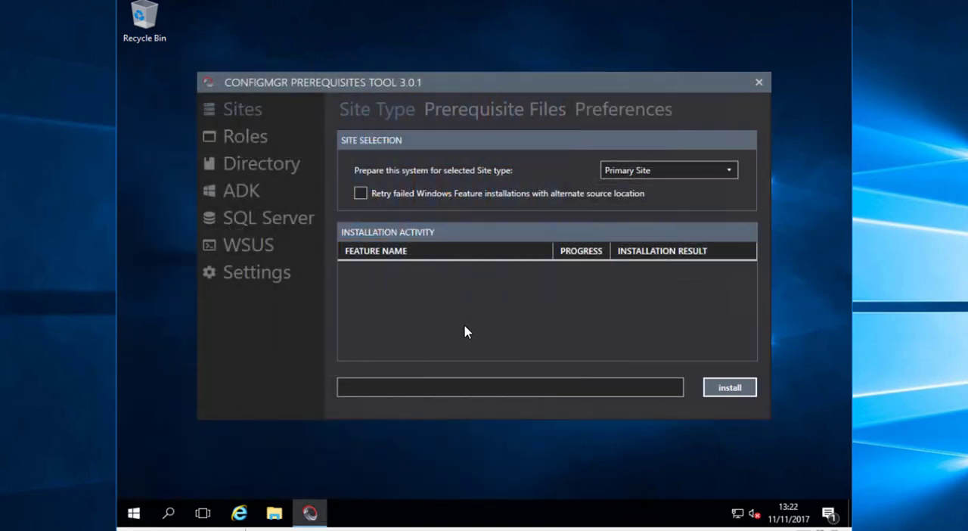
click(292, 222)
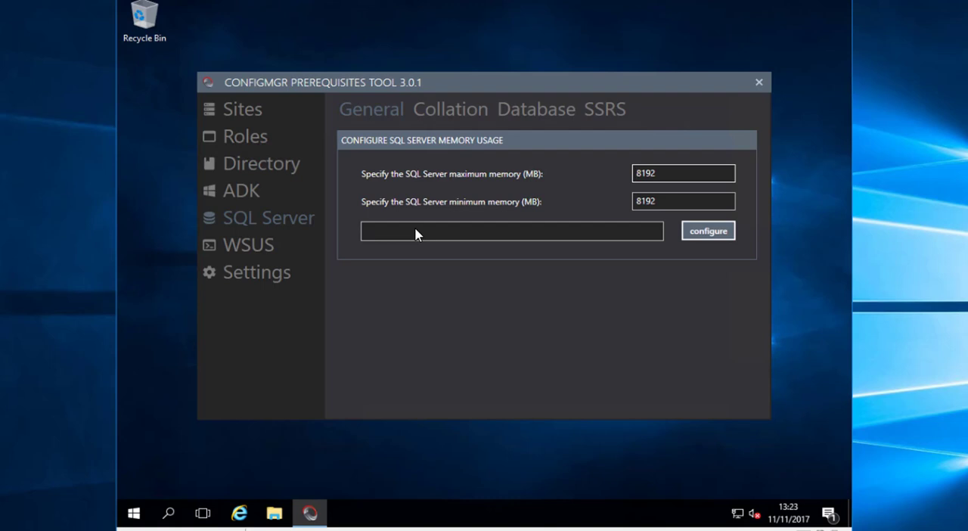
Browse to \\16dc01\ISO\ISOs\ssms\17.3 and run SSMS-Setup-ENU to install SQL Server Management Studio
click(274, 513)
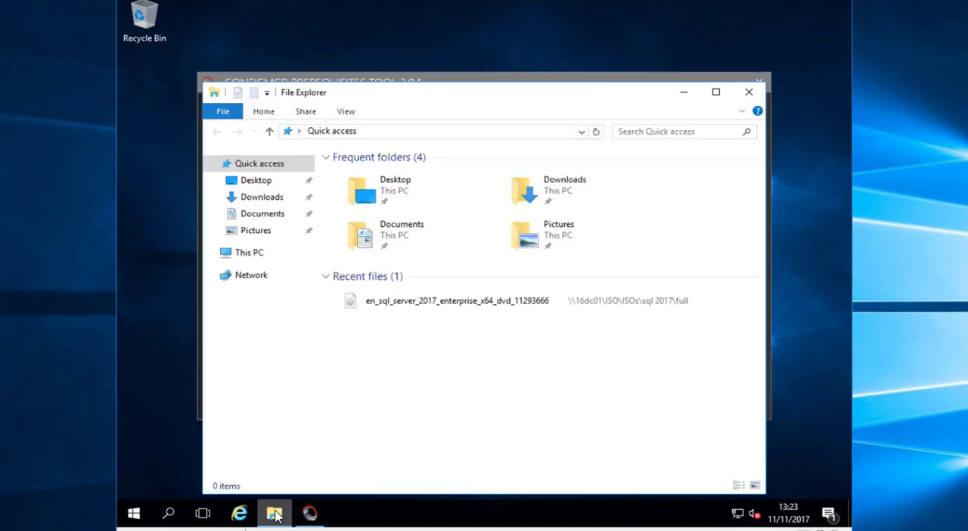
click(462, 310)
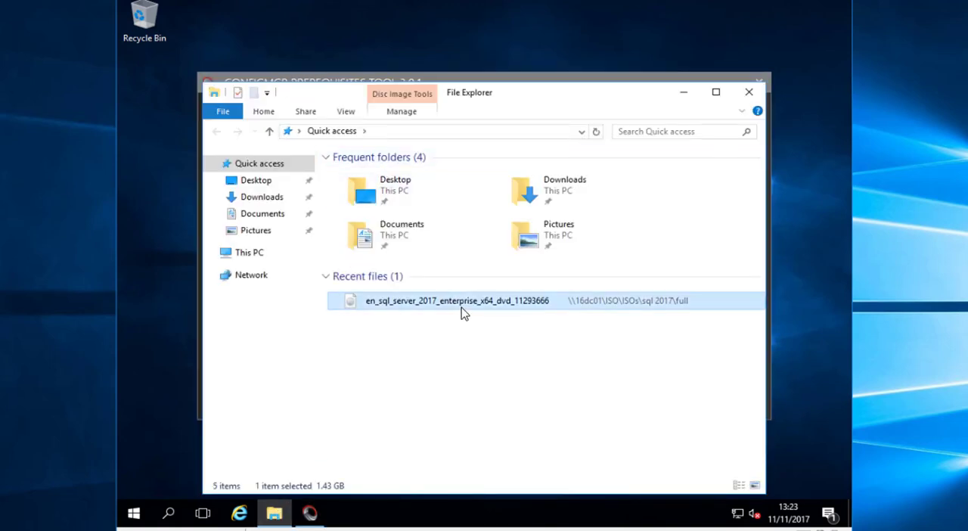
right_click(462, 308)
click(530, 277)
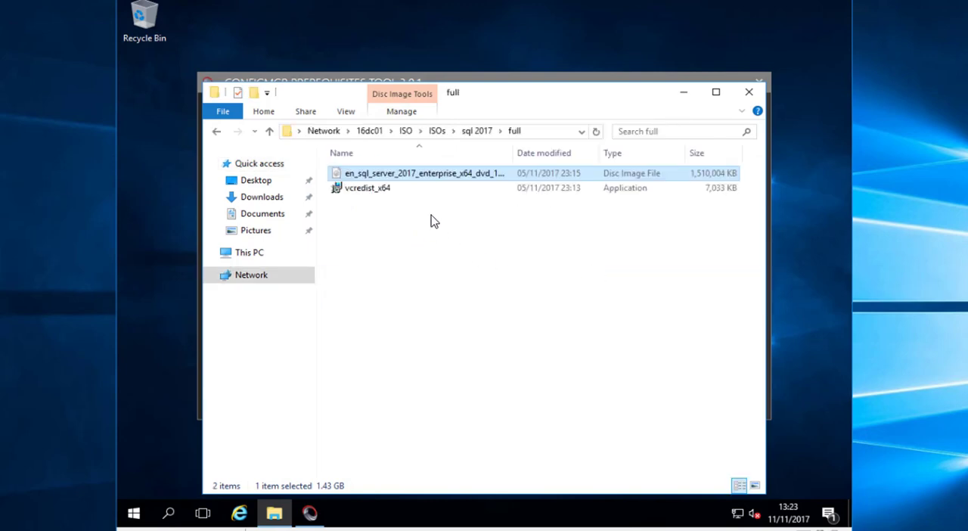
click(477, 133)
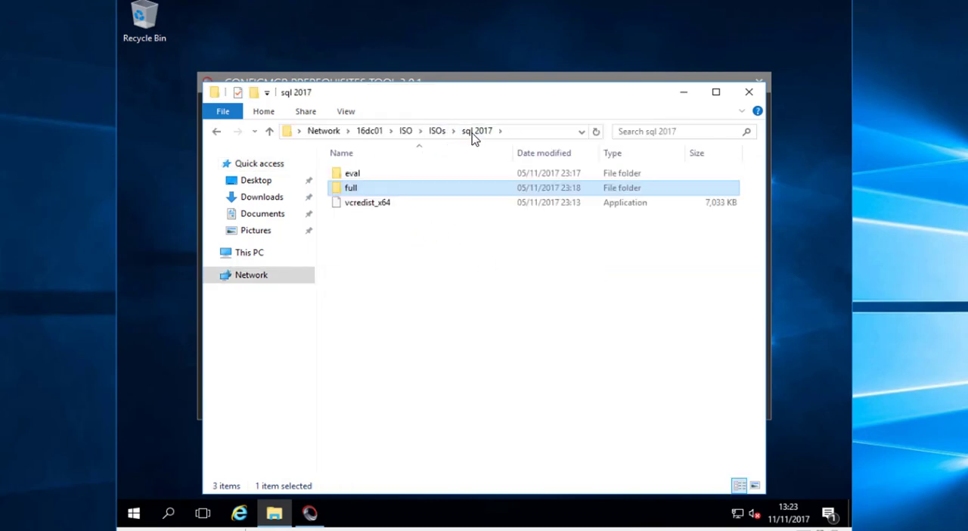
click(436, 132)
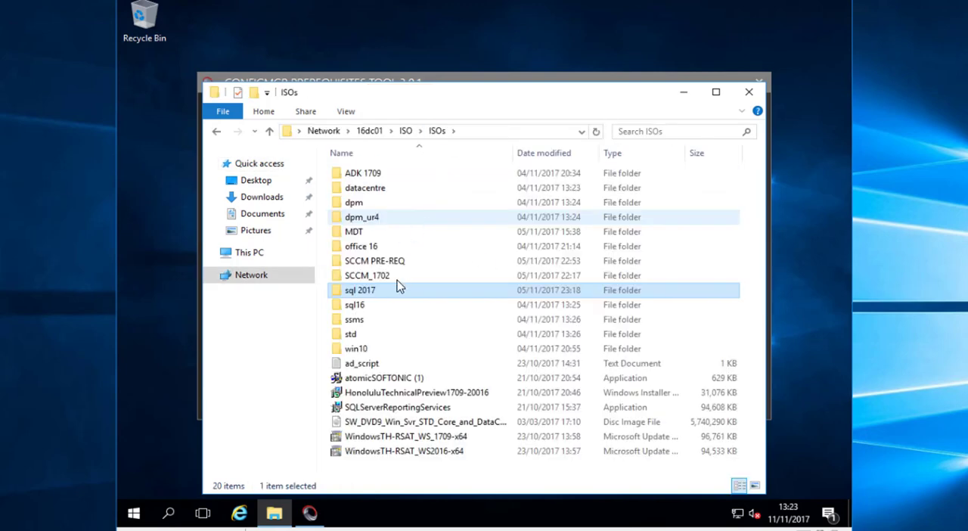
double_click(379, 324)
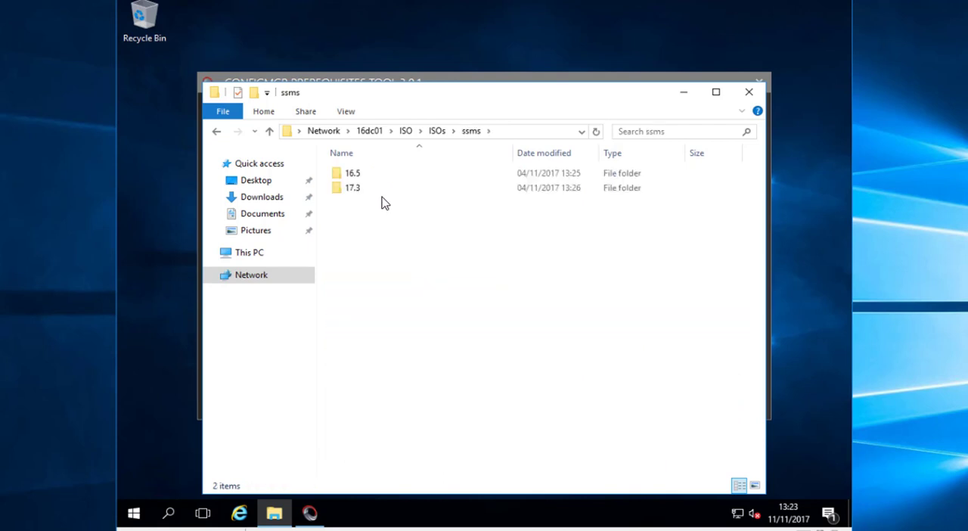
double_click(377, 191)
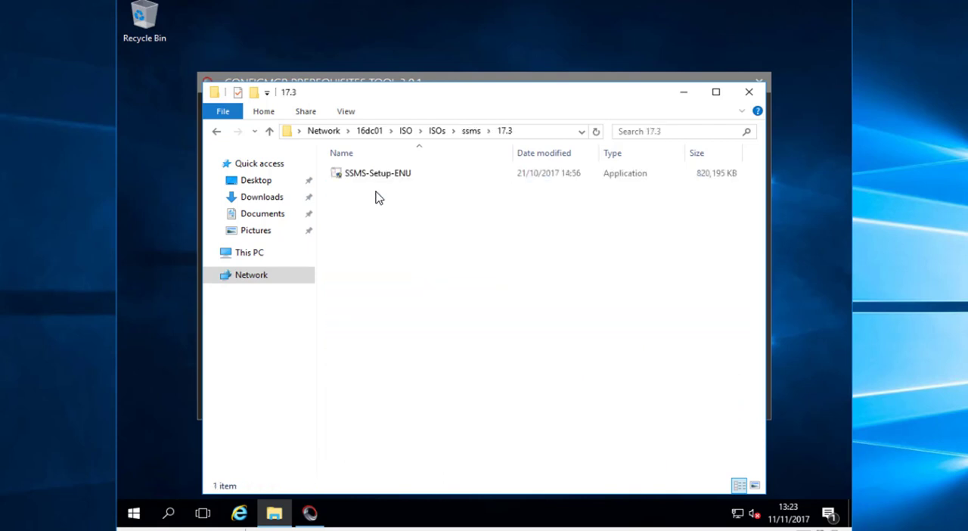
double_click(387, 176)
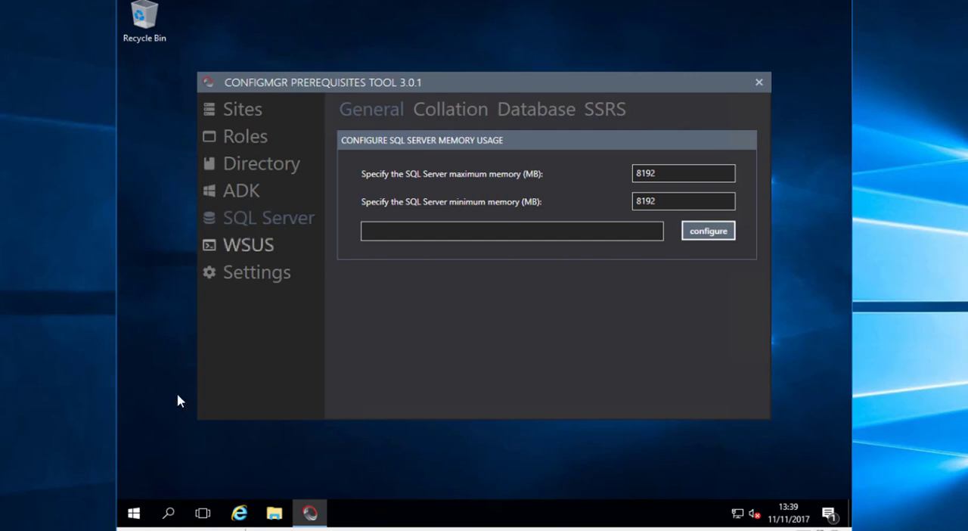
Restart the server after the SQL Server Management Studio installation
click(134, 512)
click(136, 481)
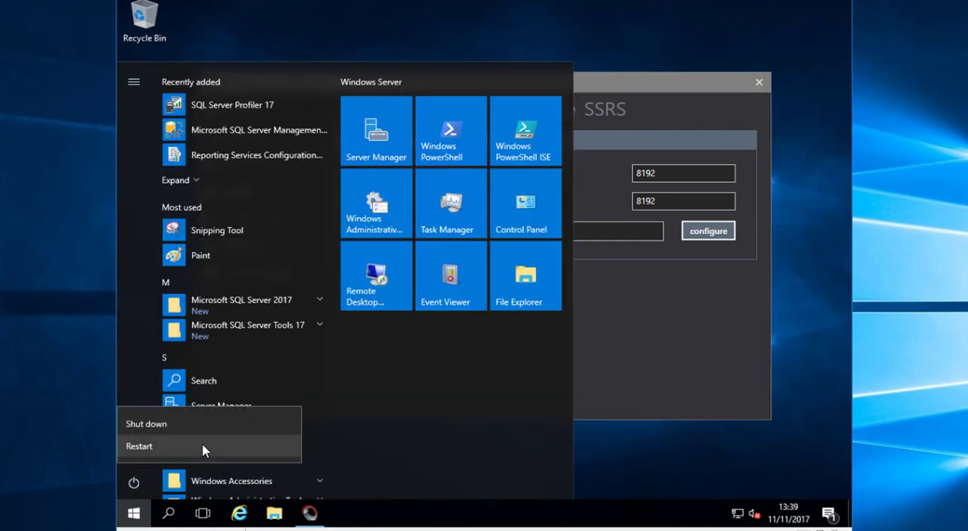
click(205, 449)
click(352, 441)
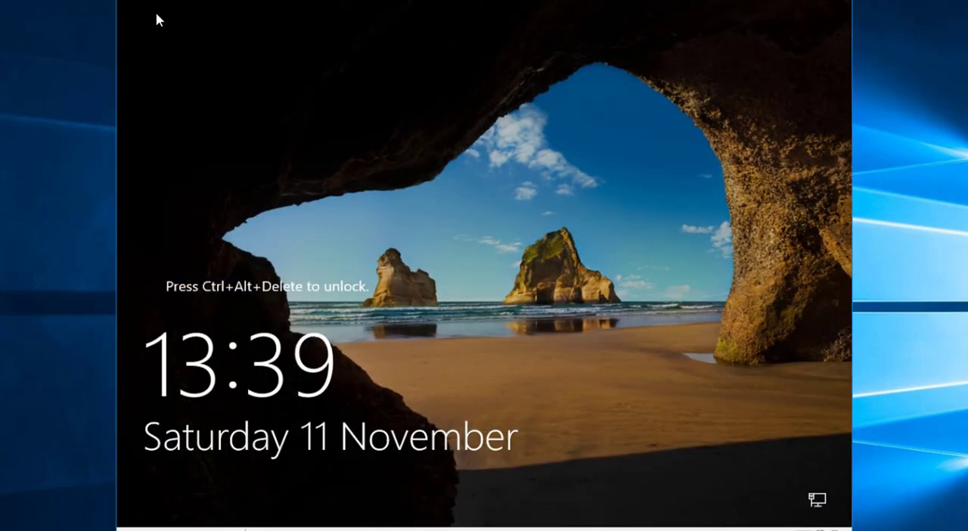
Unlock the server, sign in with the account password and close Server Manager
key(ctrl+alt+End)
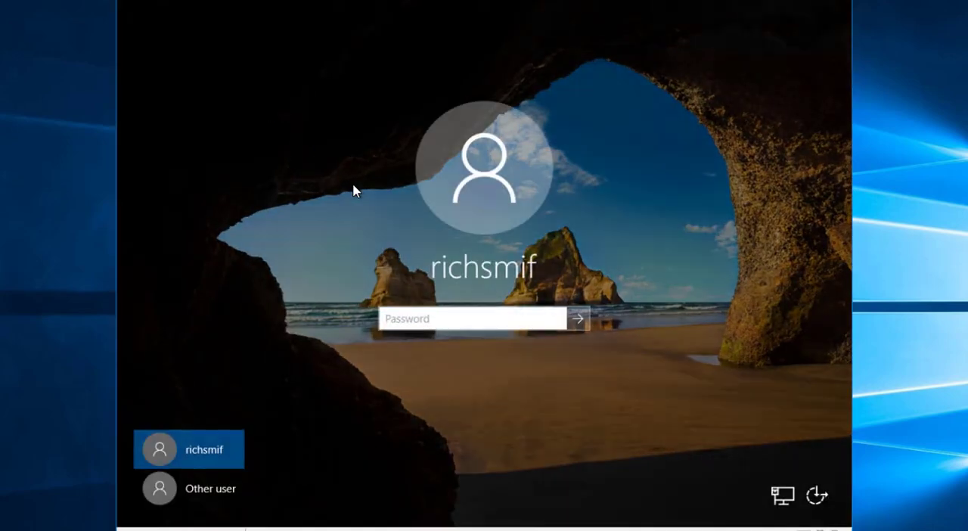
text(•••••••••••)
key(Return)
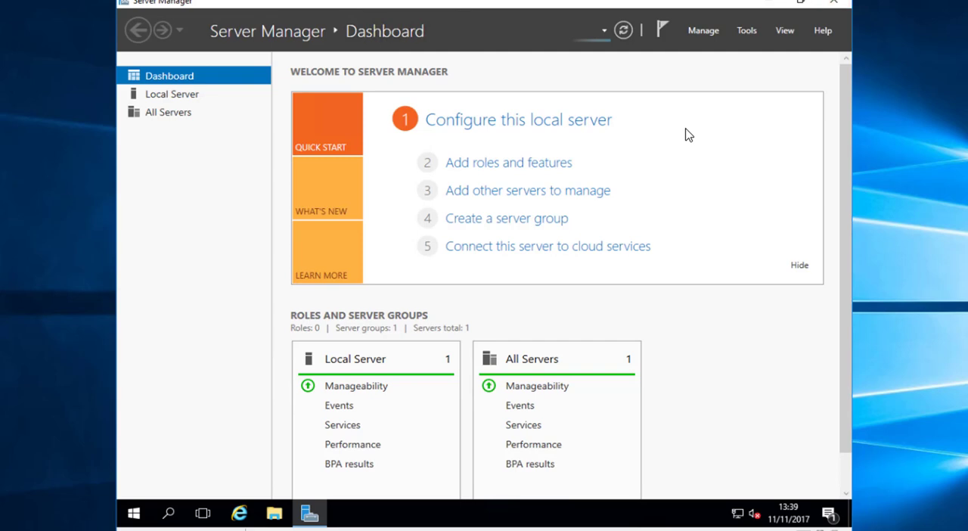
key(alt+F4)
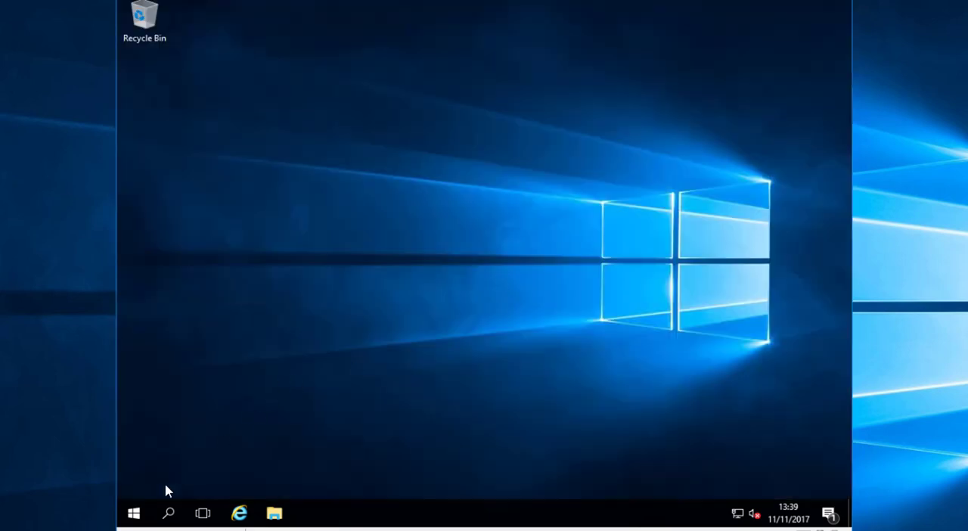
Browse to \\16dc01\ISO\ISOs\SCCM PRE-REQ from the recent SQL Server image's location and launch ConfigMgrPrerequisitesTool
click(133, 513)
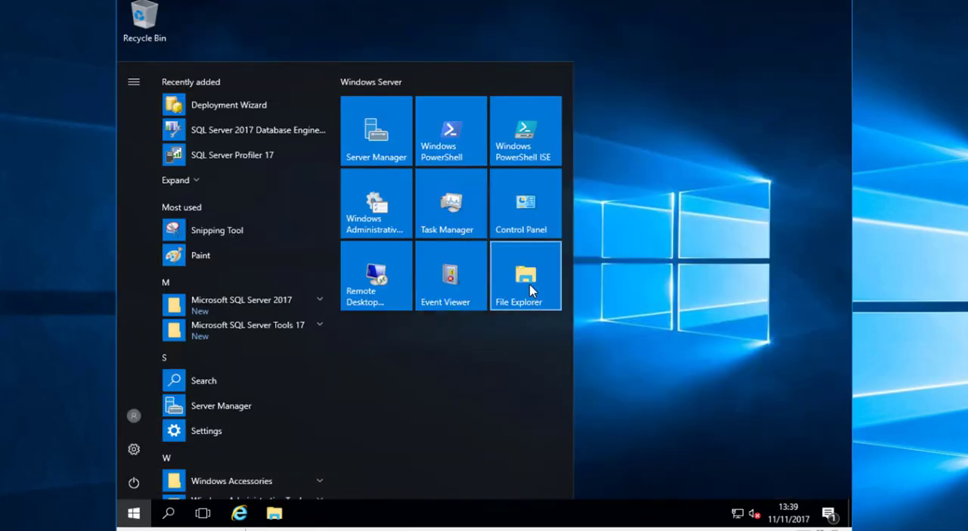
click(530, 285)
click(431, 310)
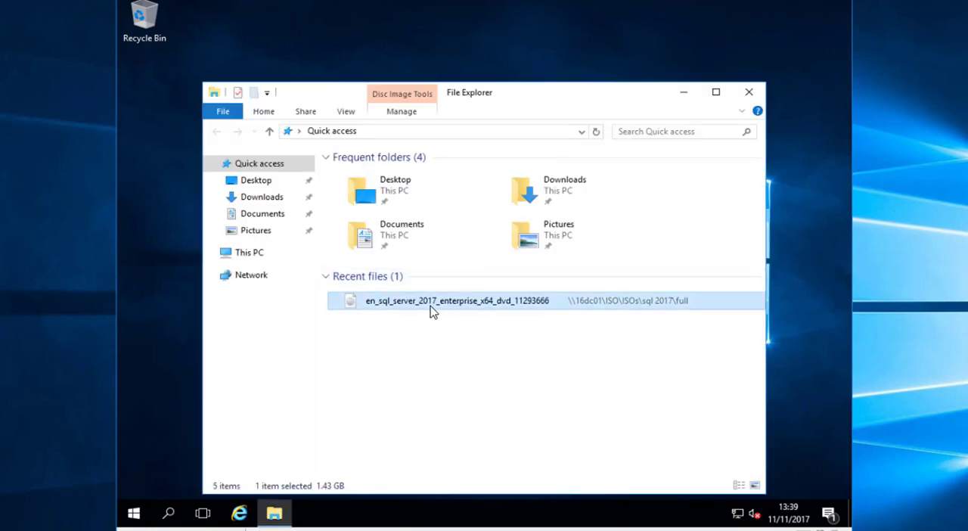
right_click(431, 310)
click(521, 274)
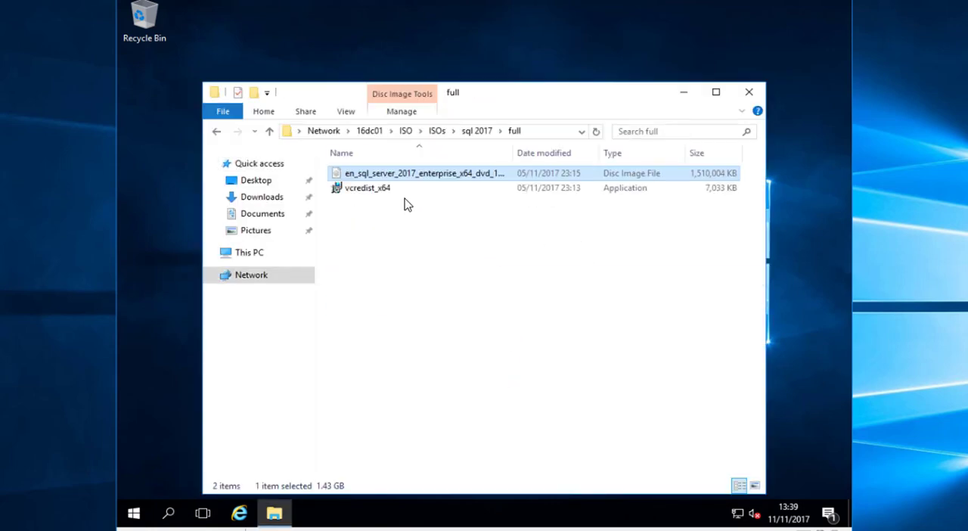
click(438, 132)
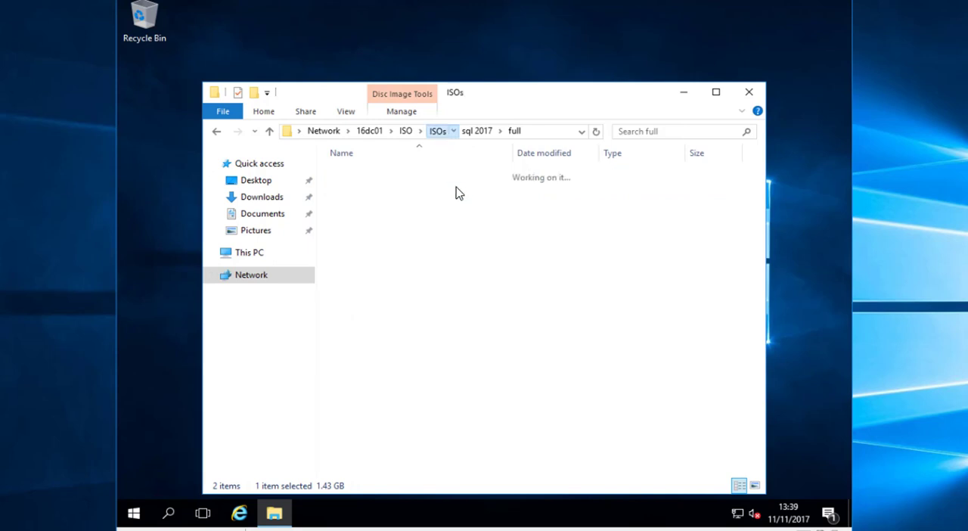
double_click(398, 264)
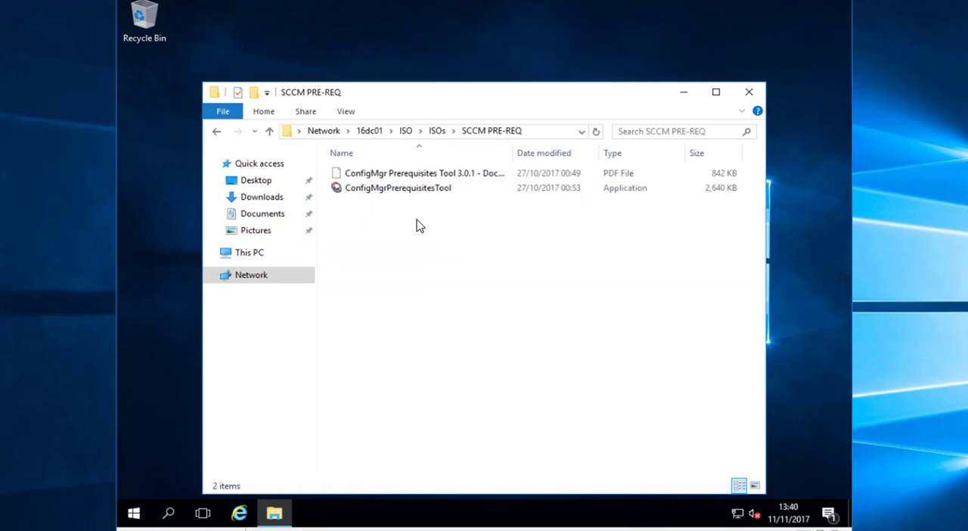
double_click(412, 192)
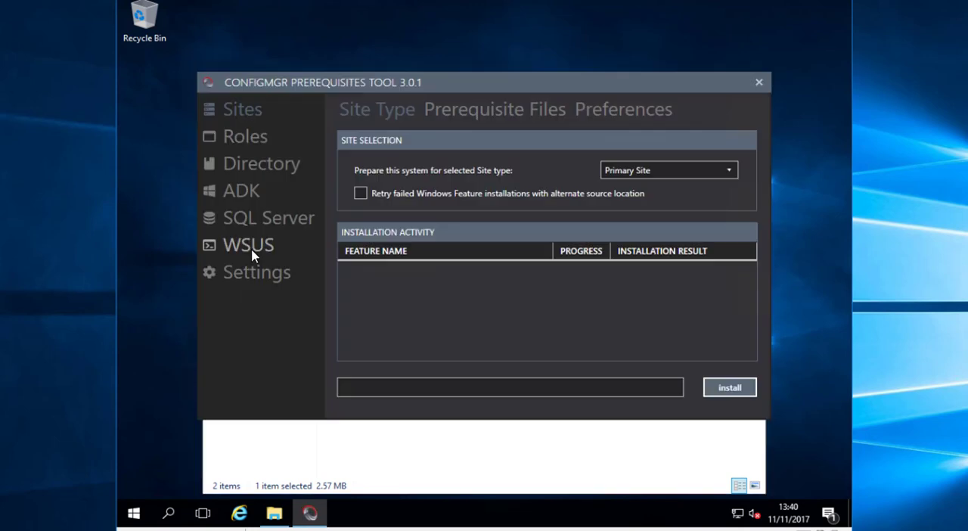
Install the WSUS features in the ConfigMgr Prerequisites Tool with SQL Server as the database option
click(251, 245)
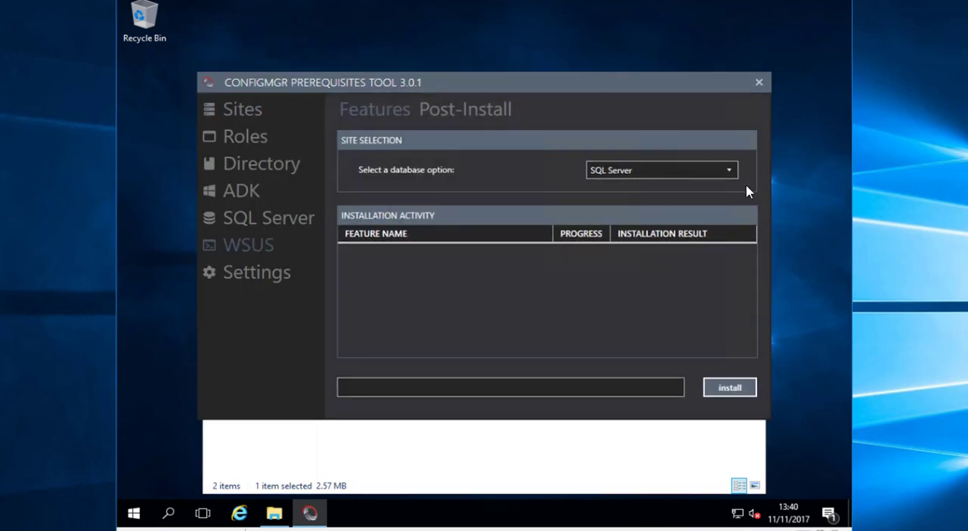
click(680, 175)
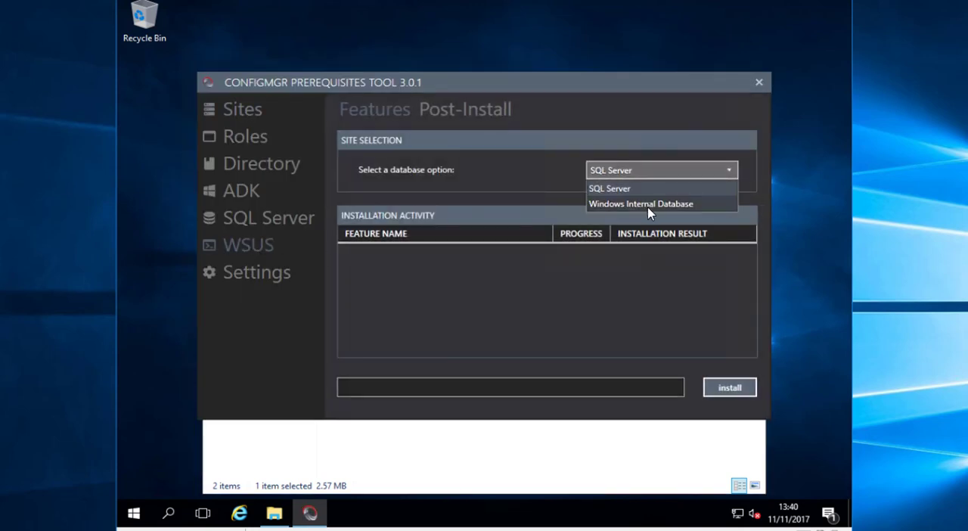
click(610, 188)
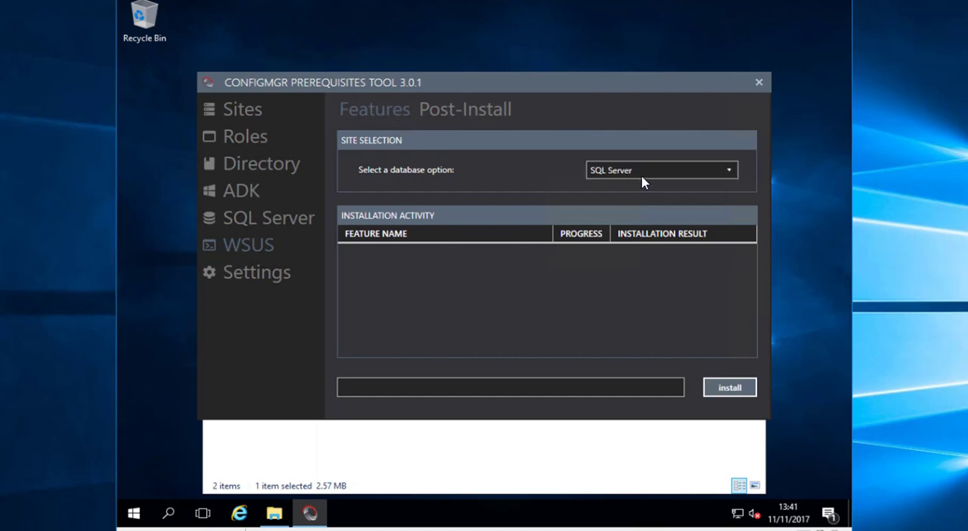
click(722, 390)
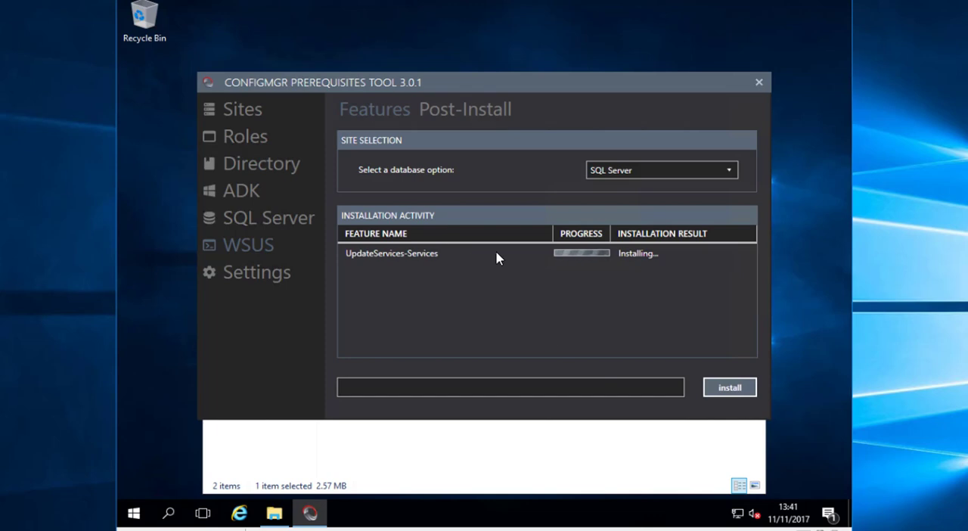
Check the WSUS feature installation and set the SQL Server FQDN to localhost in the post-install configuration
click(475, 115)
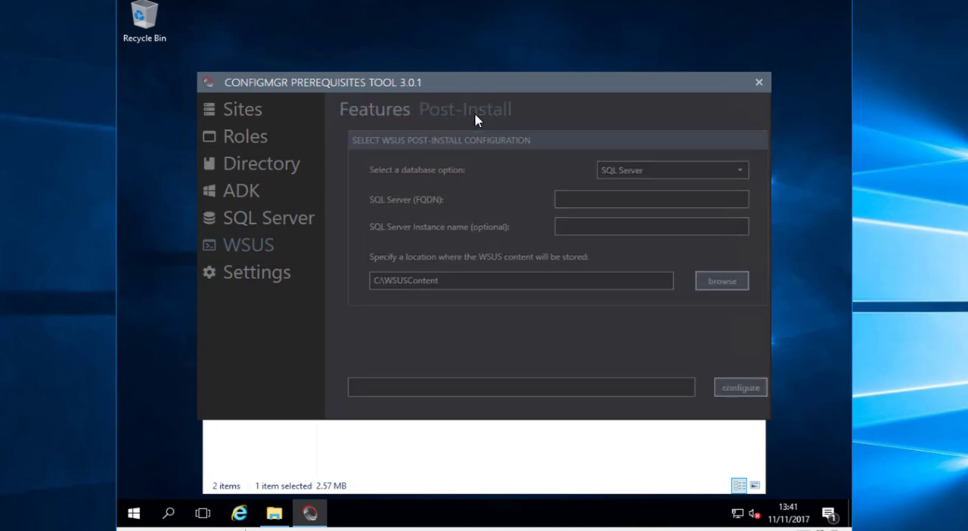
click(398, 118)
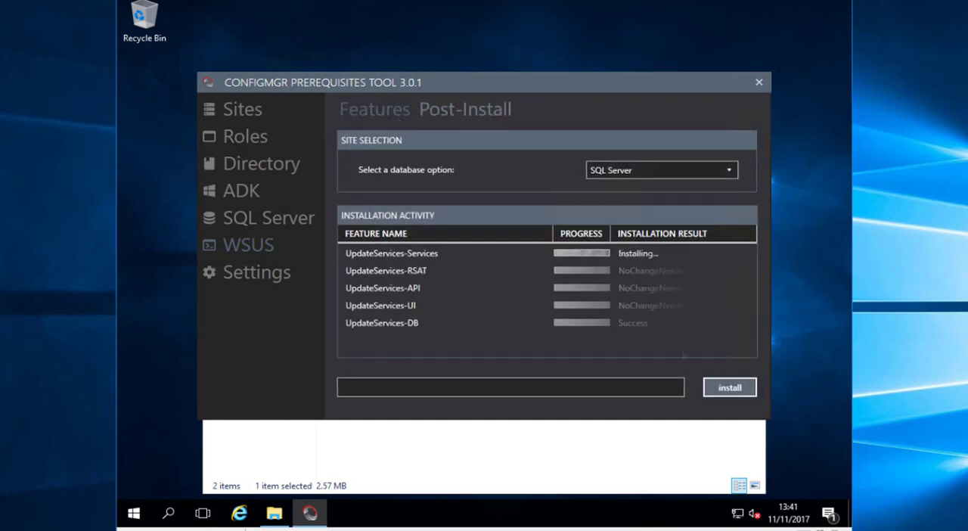
click(479, 109)
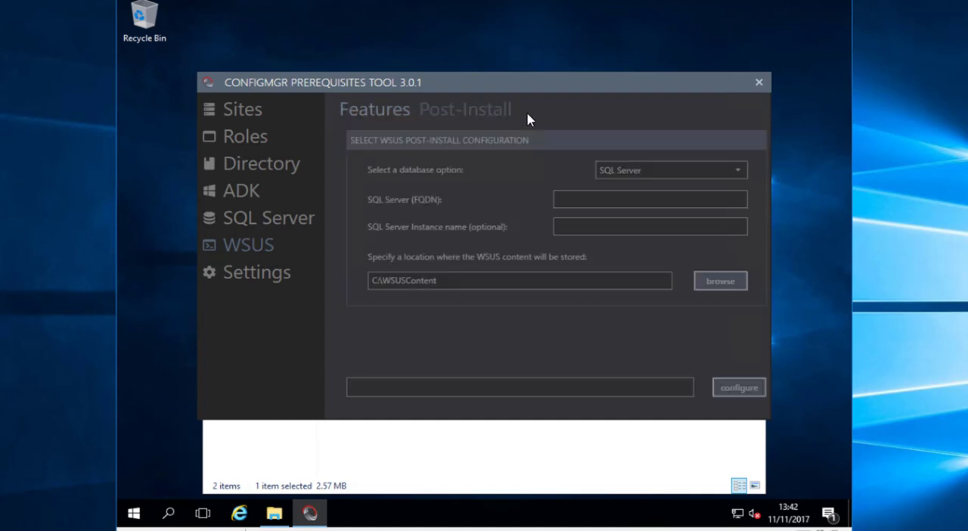
click(586, 198)
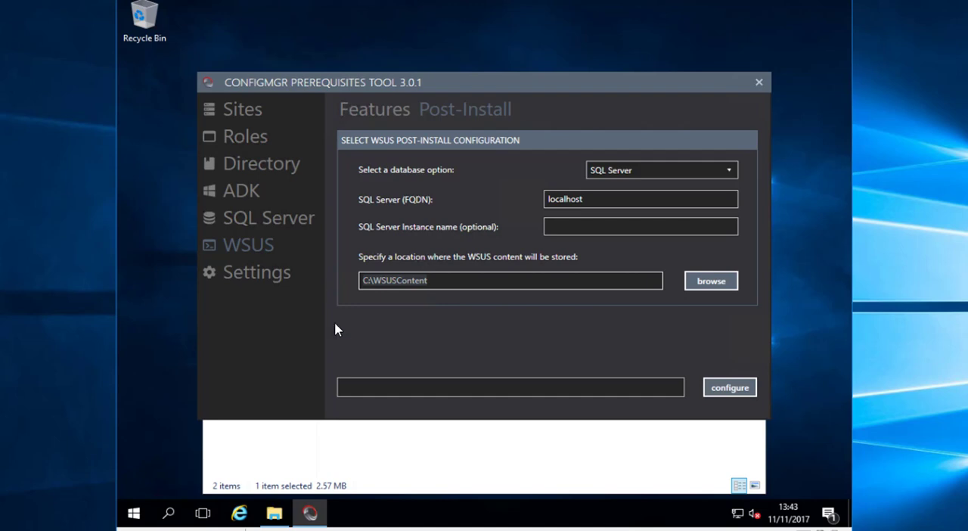
Review the server's drives in This PC and add a hard drive to the SCSI controller in the 16SCCM01 virtual machine settings
click(273, 513)
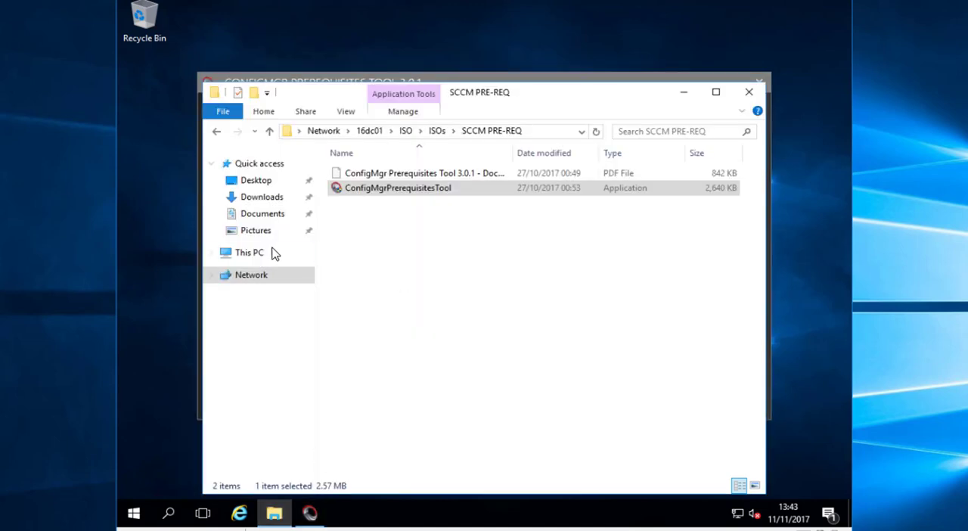
click(274, 253)
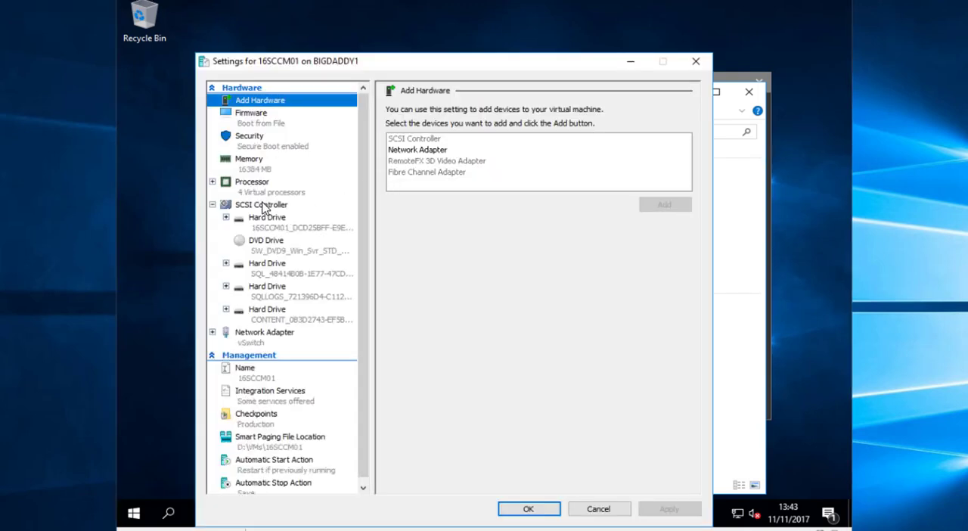
click(268, 209)
click(431, 149)
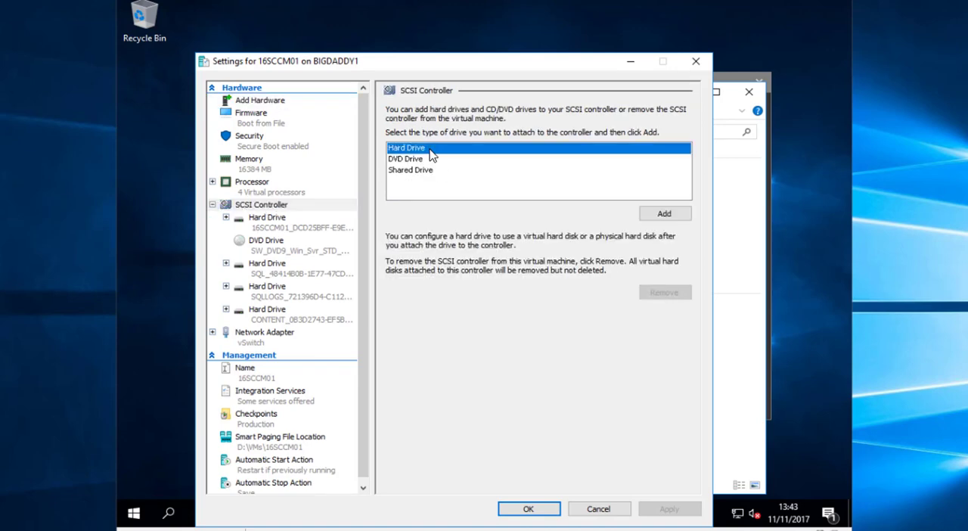
click(666, 212)
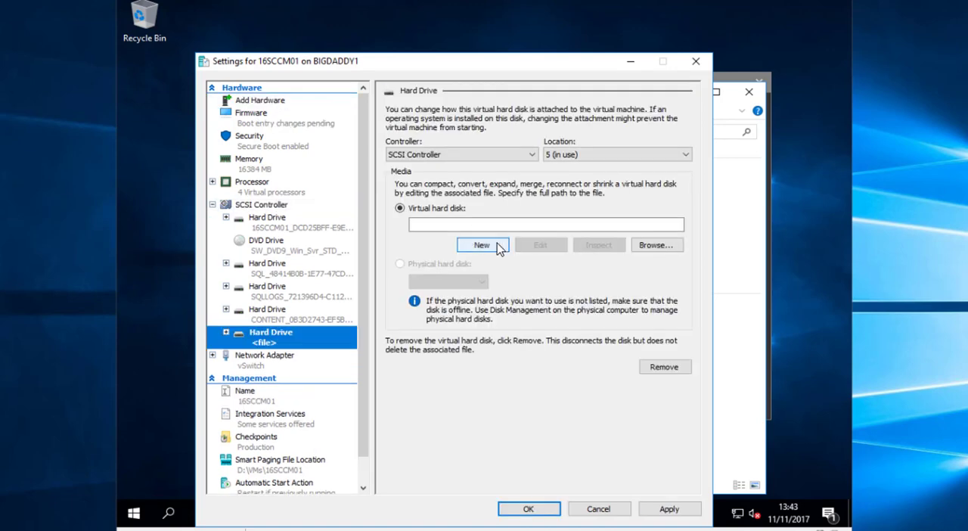
Start a new virtual hard disk for the added drive and set its location to D:\VMs\16SCCM01\Virtual Hard Disks
click(495, 244)
click(549, 454)
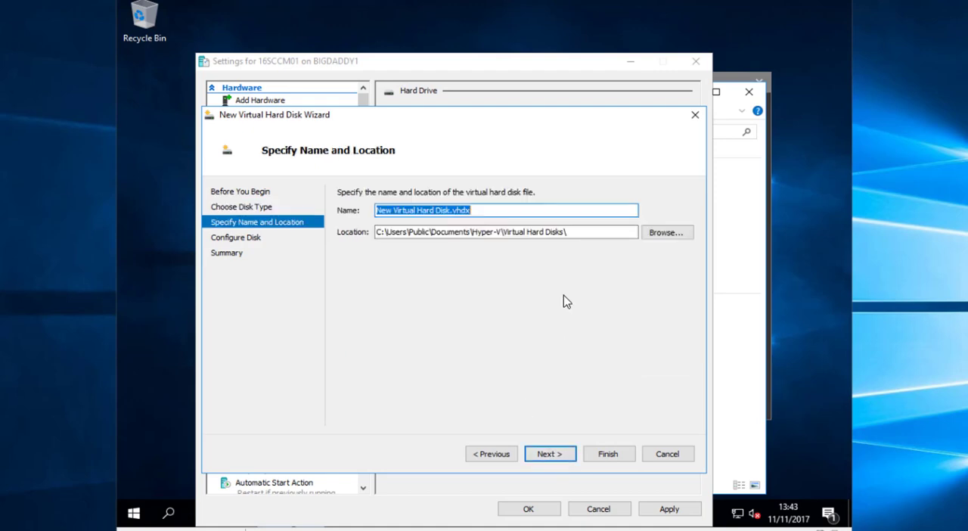
click(660, 292)
click(330, 160)
double_click(402, 337)
click(328, 156)
double_click(771, 321)
double_click(392, 266)
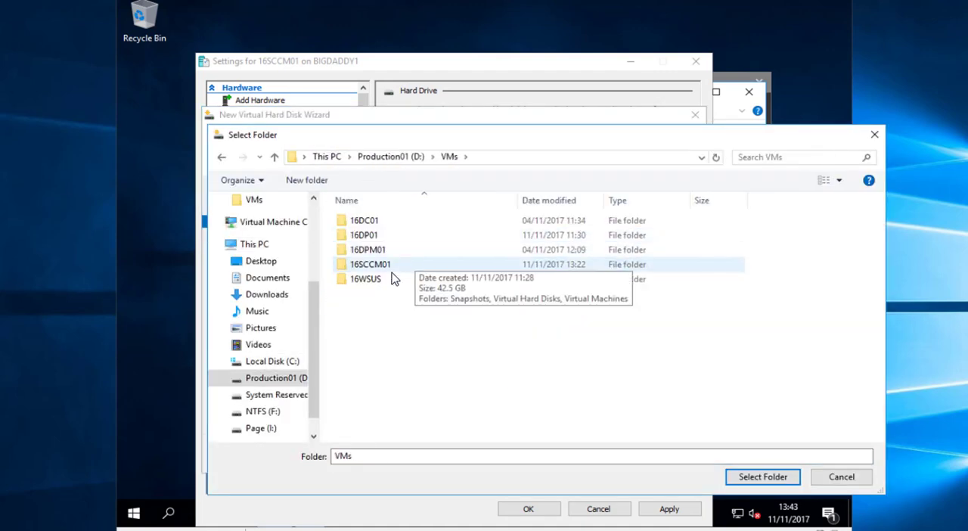
double_click(392, 267)
double_click(425, 235)
click(763, 476)
Name the virtual hard disk SUS.vhdx, size it at 512 GB, create it and apply the virtual machine settings
text(DISK1)
mouse_move(450, 211)
mouse_down()
mouse_move(337, 215)
mouse_move(465, 217)
mouse_up()
click(549, 453)
text(512)
click(552, 452)
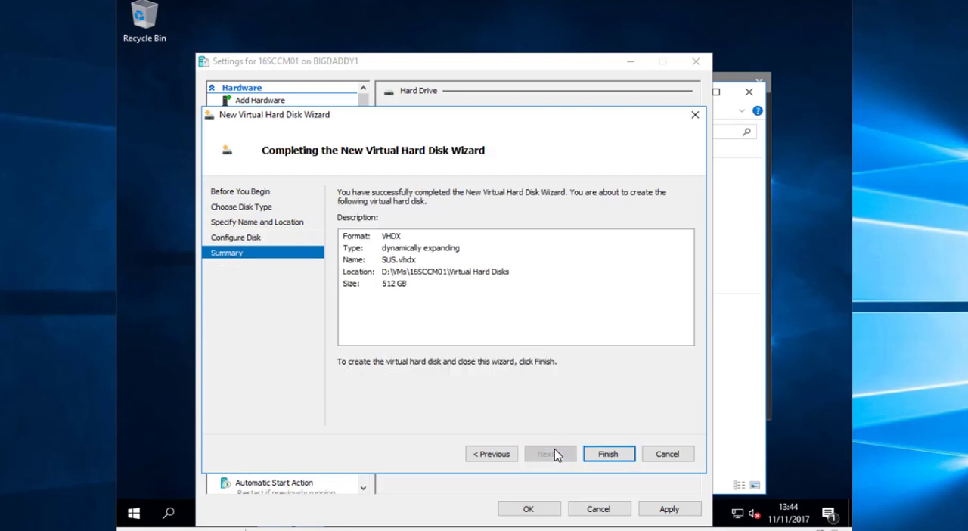
click(607, 455)
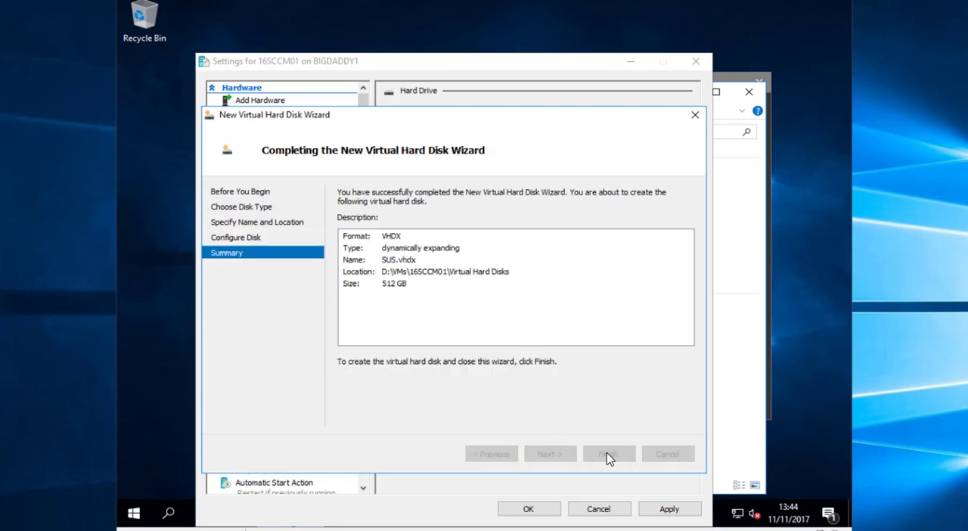
click(669, 509)
click(529, 508)
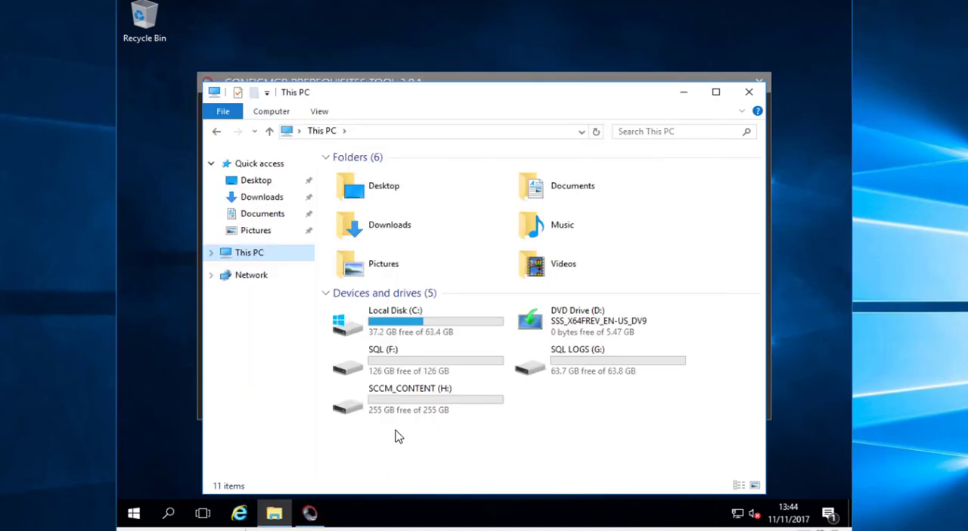
Open Disk Management on the server and create an NTFS volume with drive letter E on the new disk
right_click(133, 514)
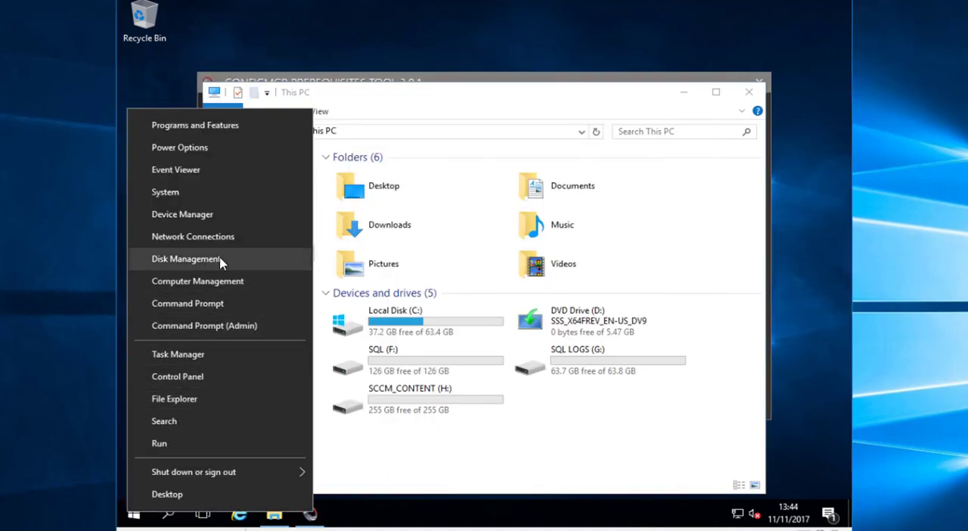
click(221, 261)
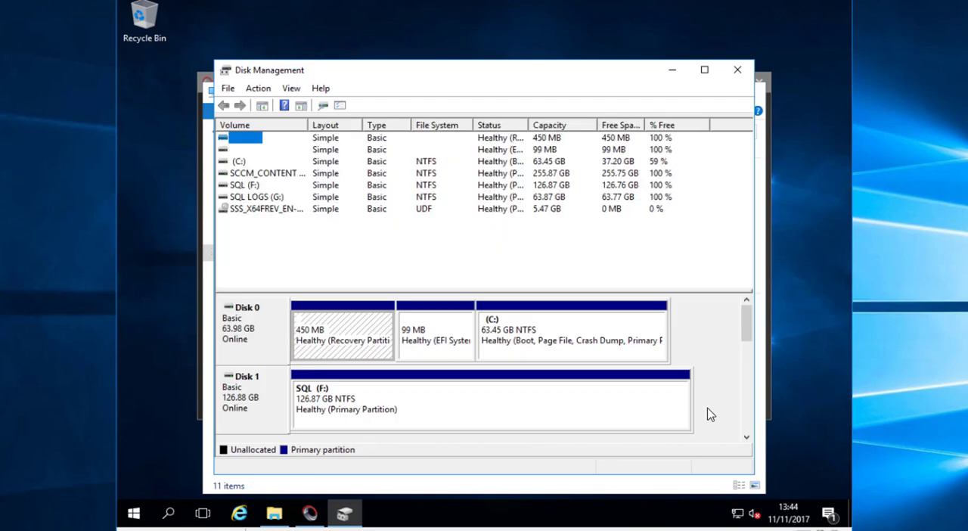
scroll(746, 420, down, 3)
right_click(366, 338)
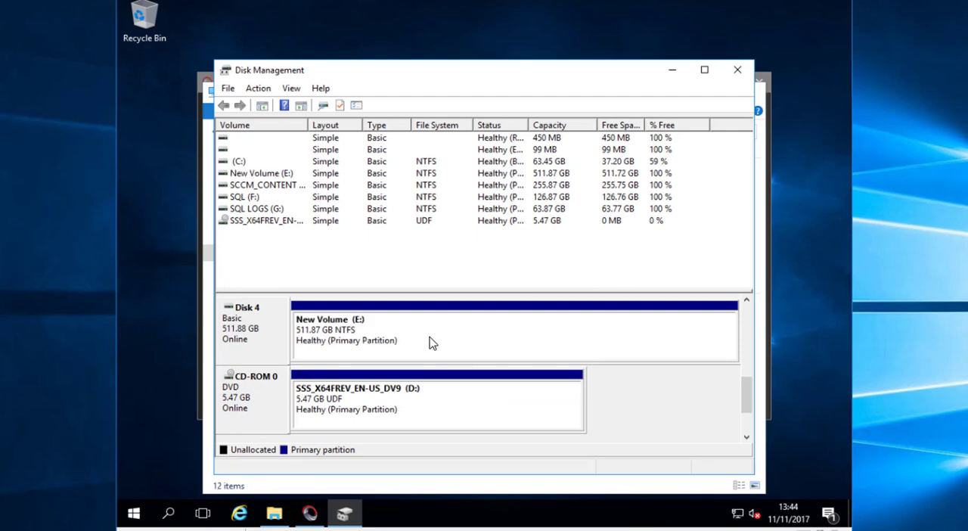
Open the new E: volume, create a folder named SUS in it, and close File Explorer and Disk Management
right_click(432, 340)
click(484, 164)
right_click(406, 257)
mouse_move(484, 410)
click(594, 414)
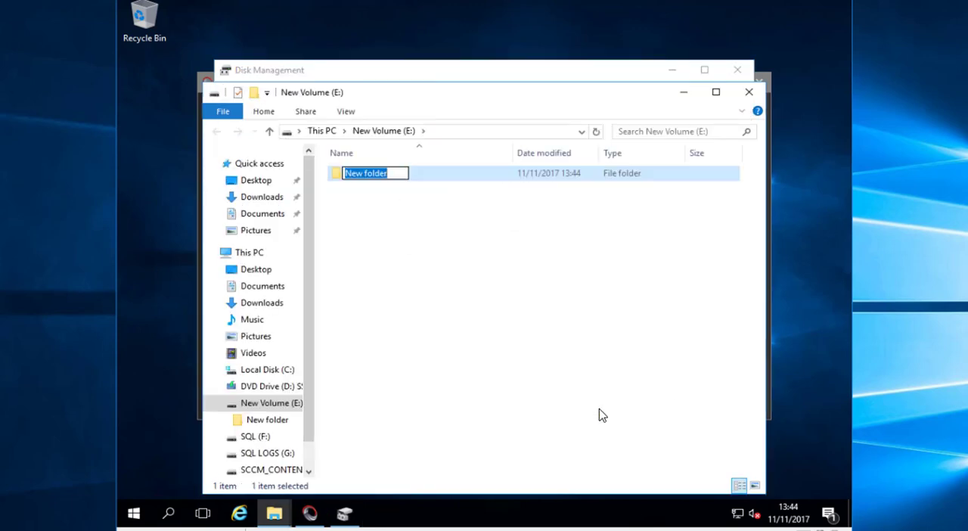
text(SUS)
key(Return)
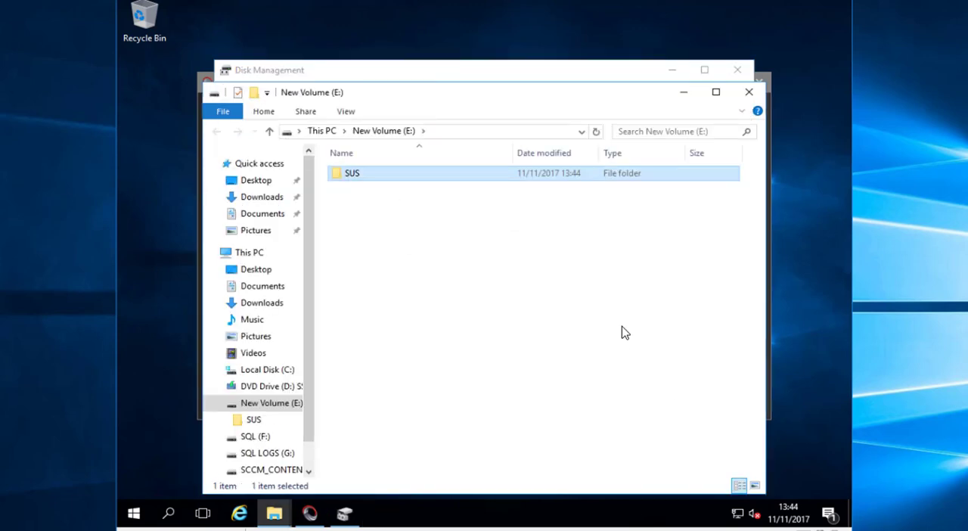
click(748, 92)
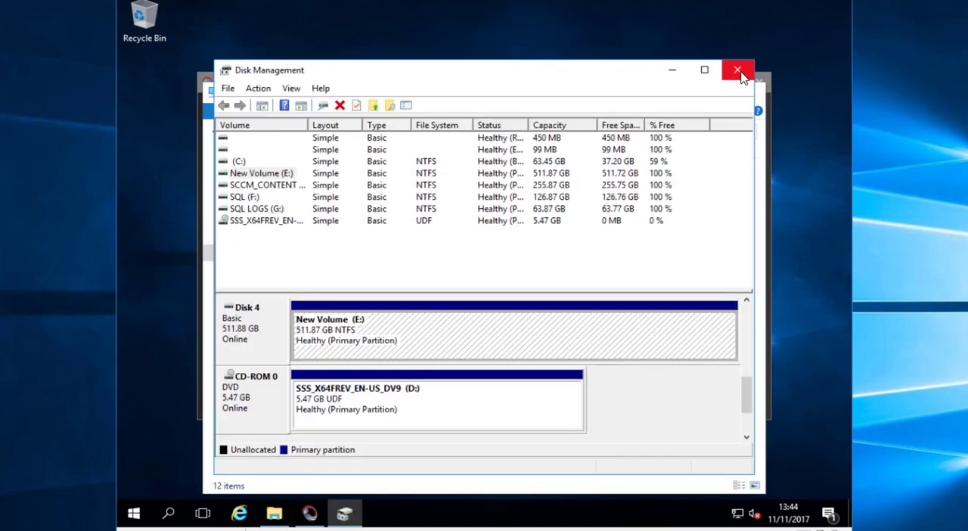
click(737, 70)
click(747, 93)
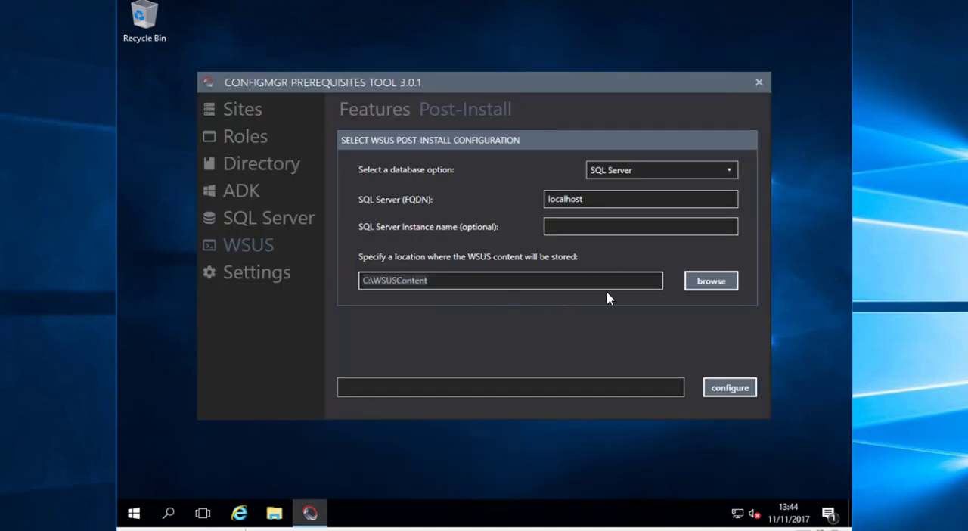
Set the WSUS content location to E:\SUS and run the WSUS post-install configuration
click(709, 281)
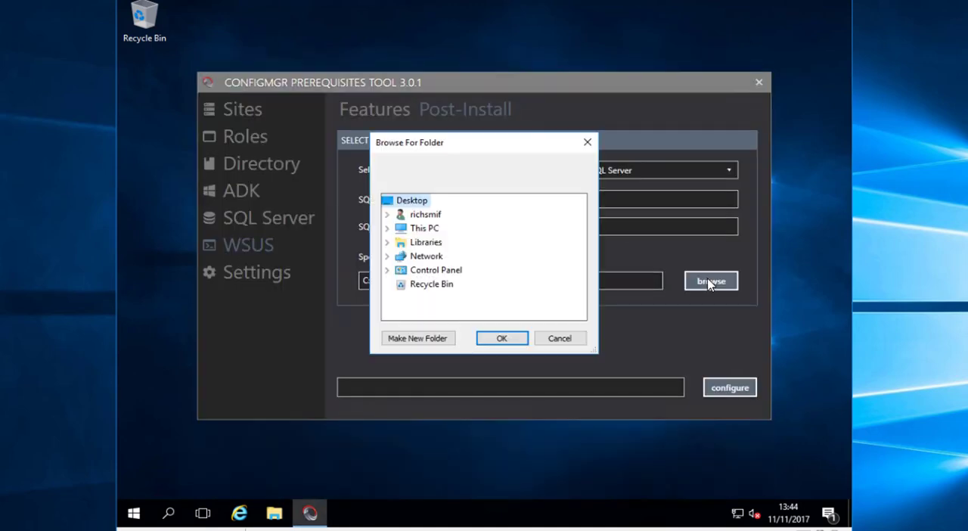
double_click(433, 234)
scroll(470, 281, down, 1)
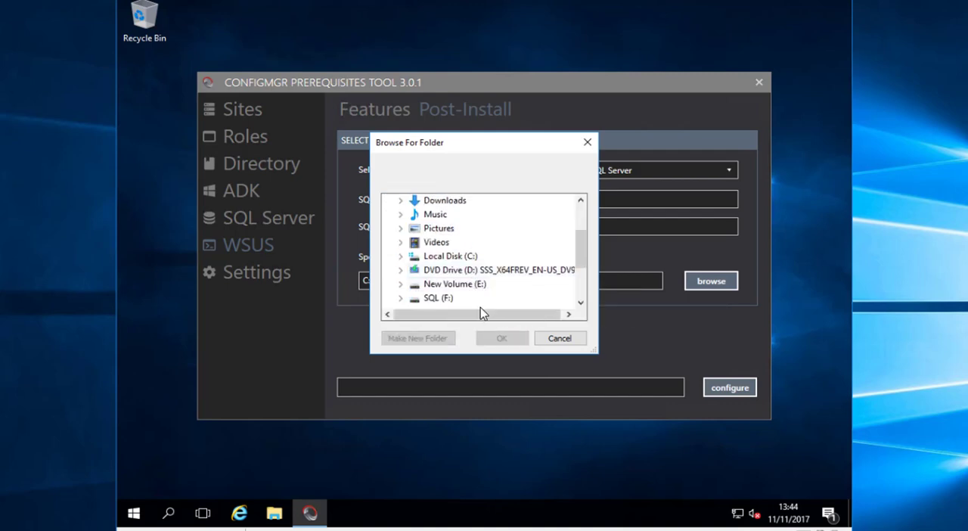
click(470, 293)
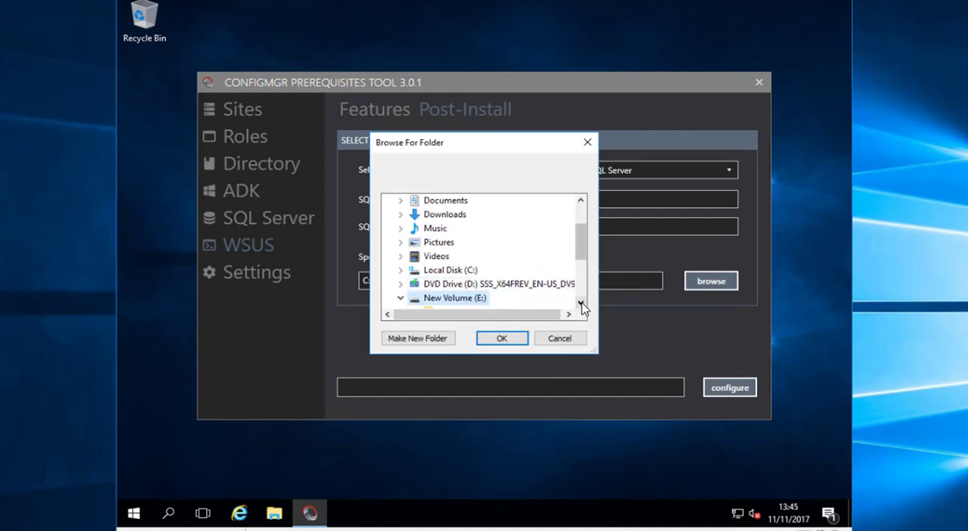
click(445, 283)
click(503, 338)
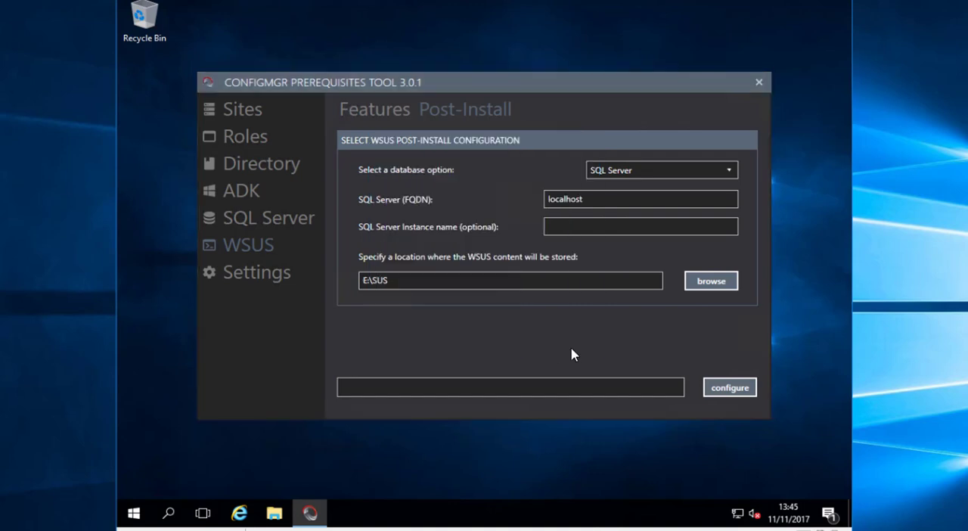
click(724, 389)
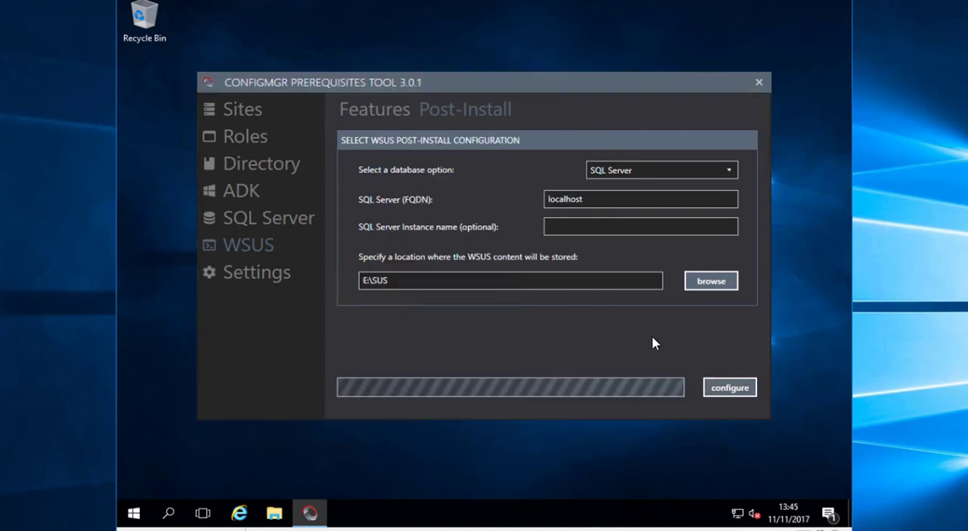
Inspect the contents of E:\SUS in File Explorer while the WSUS configuration runs, and minimize the window
click(275, 514)
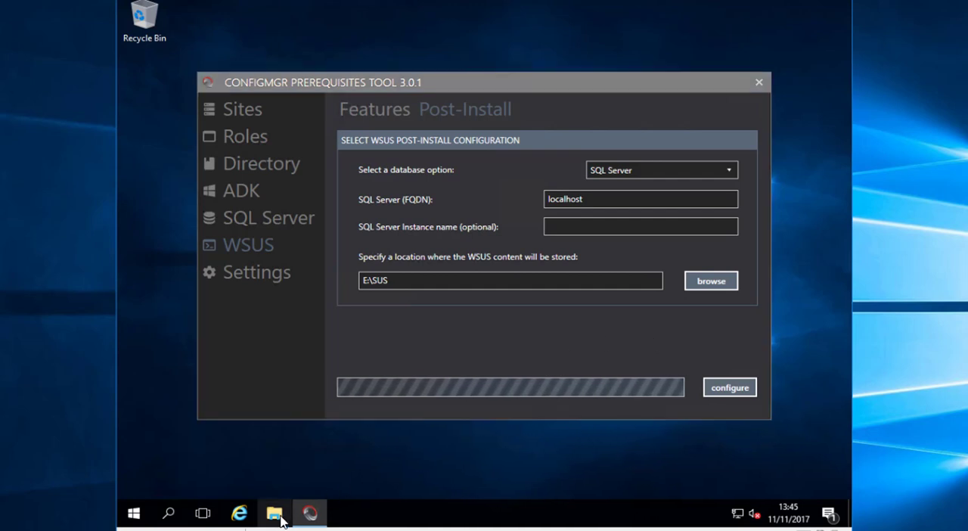
drag(469, 101, 696, 164)
click(393, 324)
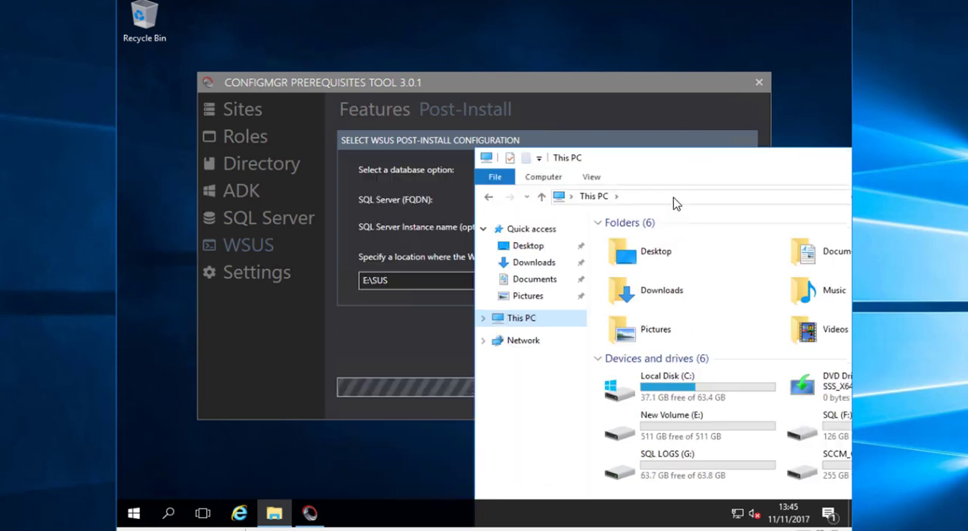
double_click(704, 431)
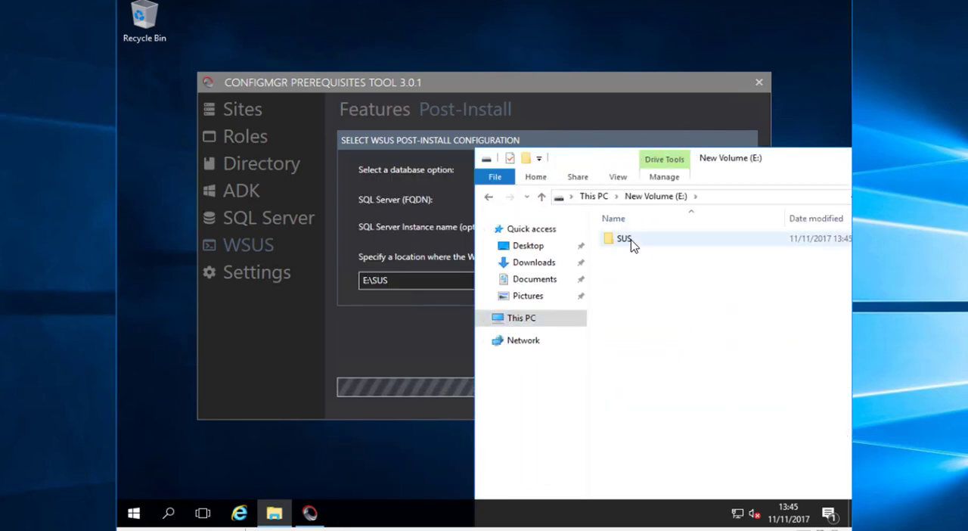
double_click(630, 241)
drag(741, 169, 593, 252)
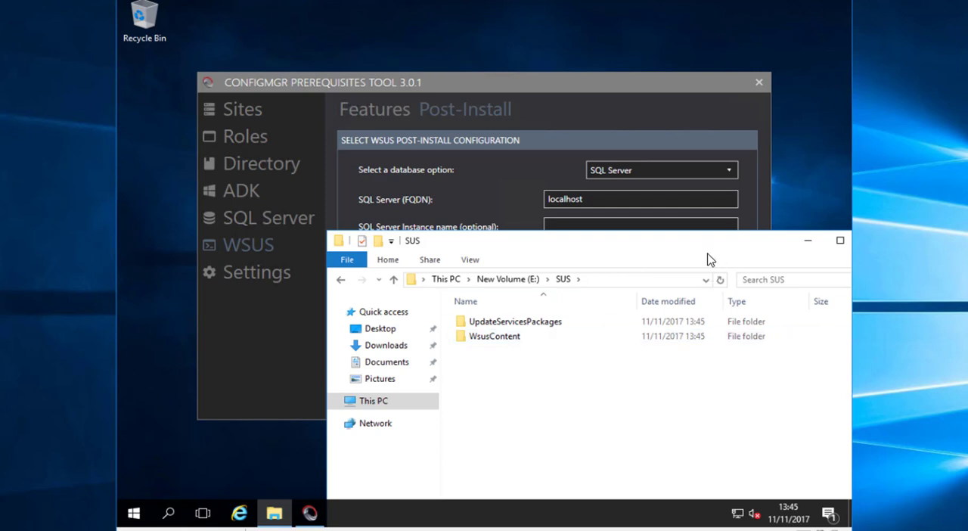
click(808, 241)
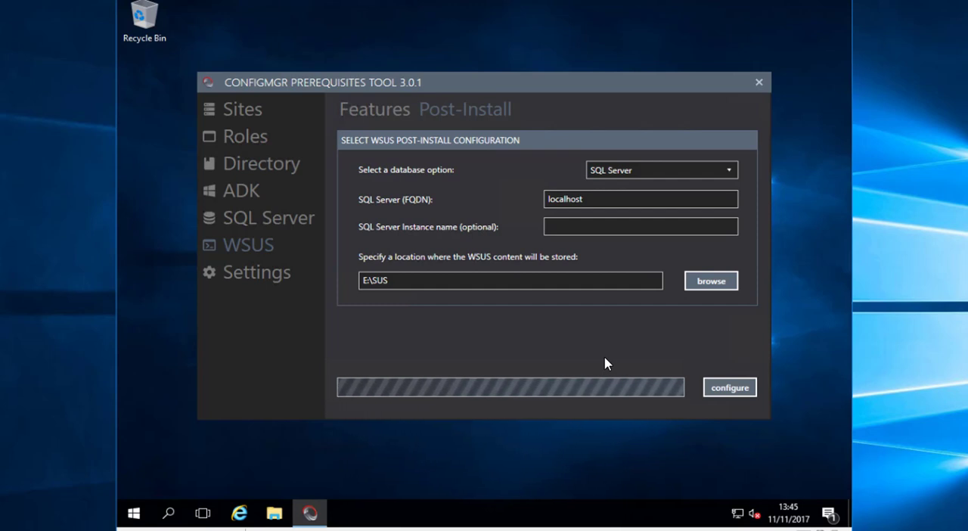
Launch splash from the SCCM_1702 folder under ISOs on the 16dc01 network share, allow it to run, and close File Explorer
click(277, 515)
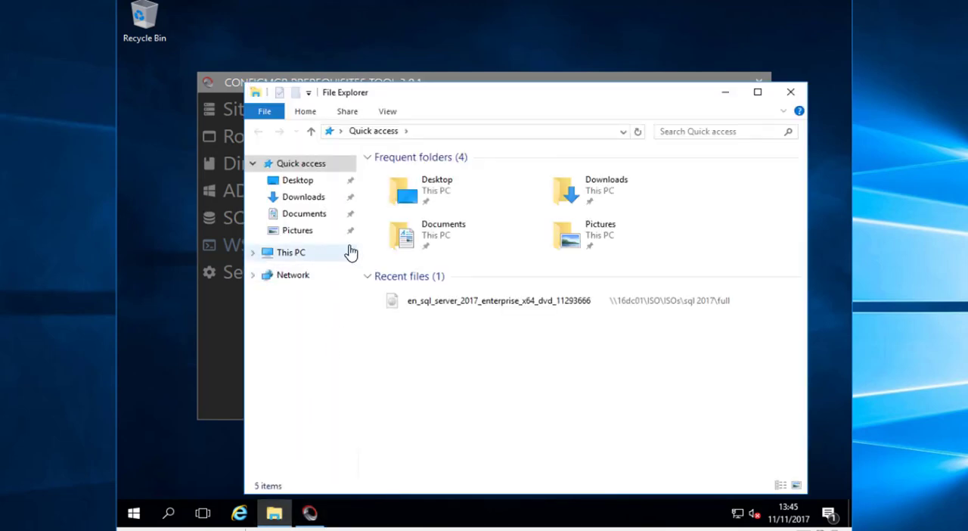
click(348, 252)
double_click(540, 317)
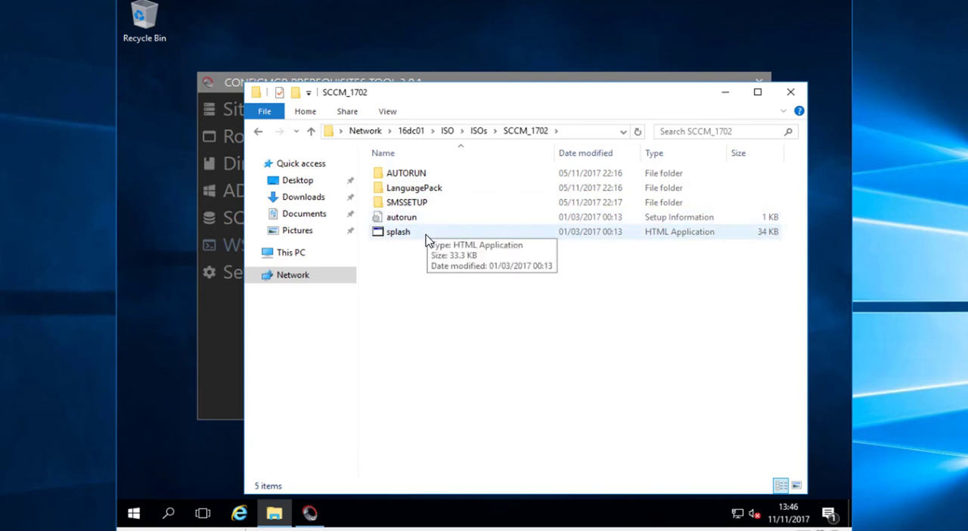
click(426, 238)
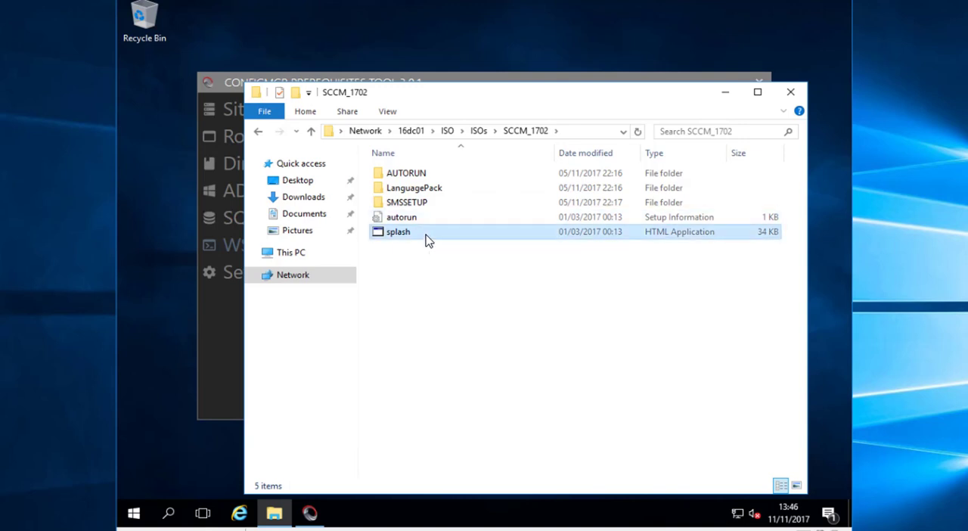
double_click(425, 239)
click(530, 266)
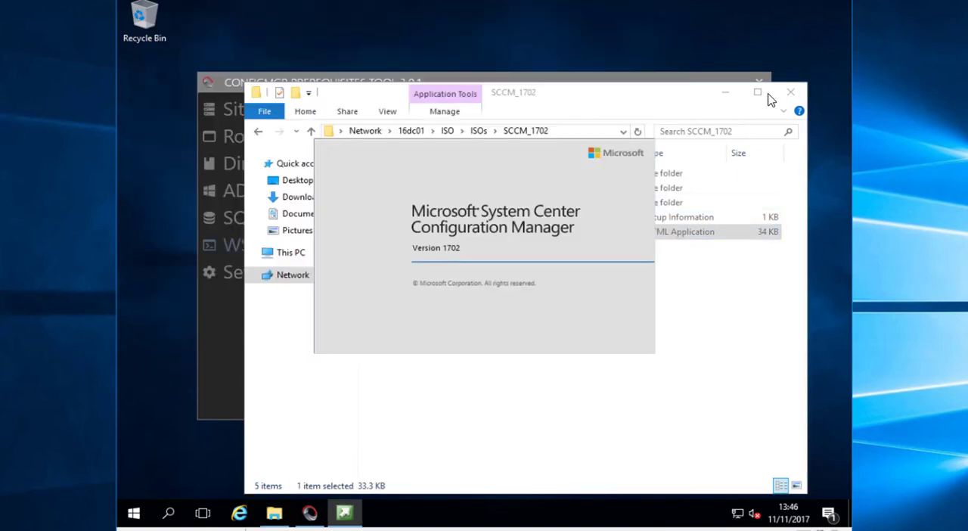
click(790, 92)
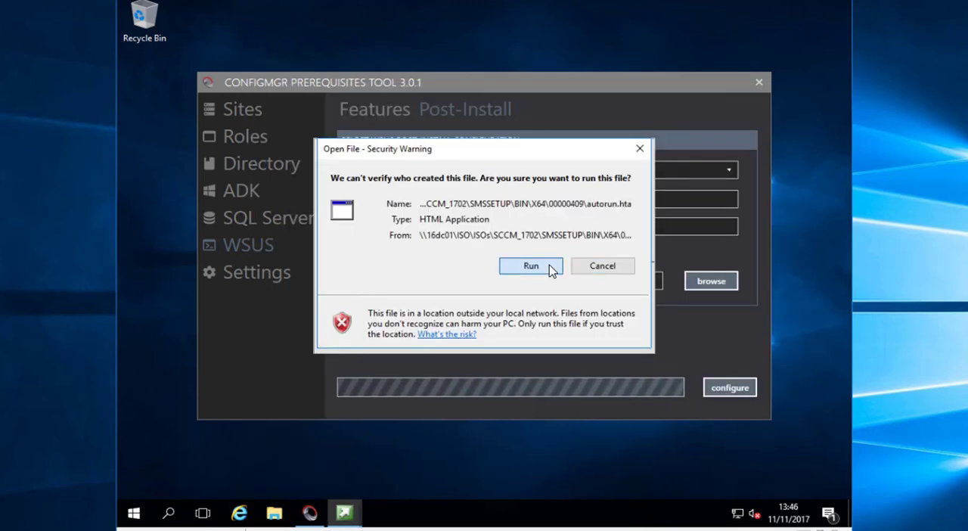
click(550, 269)
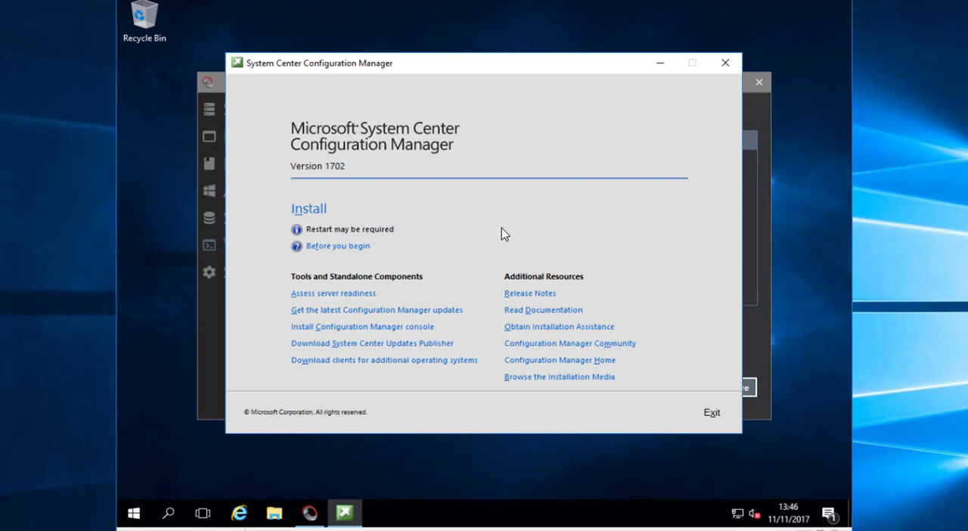
Start the Configuration Manager installation and choose a primary site with the typical stand-alone installation options
click(316, 212)
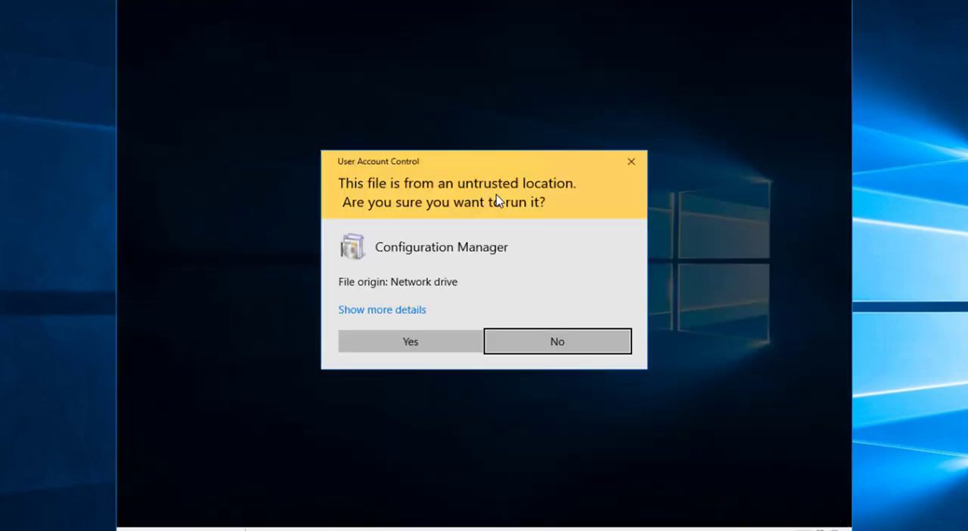
click(428, 340)
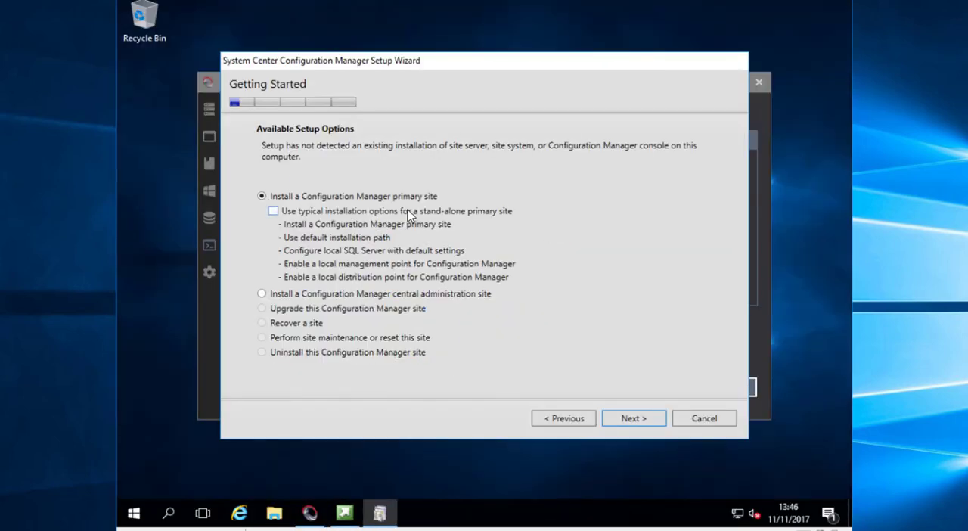
click(352, 212)
click(633, 418)
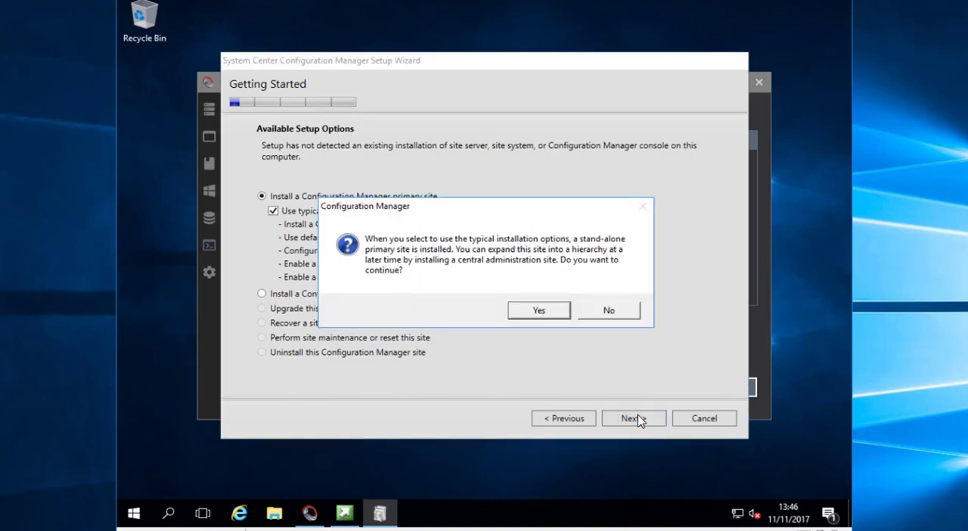
click(539, 311)
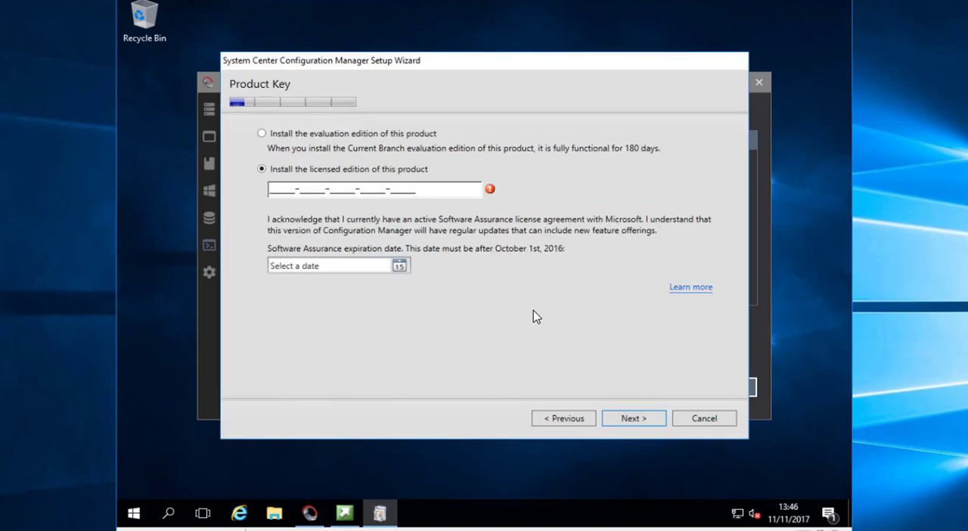
Choose the evaluation edition and accept the Configuration Manager, SQL Server Express, SQL Server Native Client and Silverlight license terms
click(361, 135)
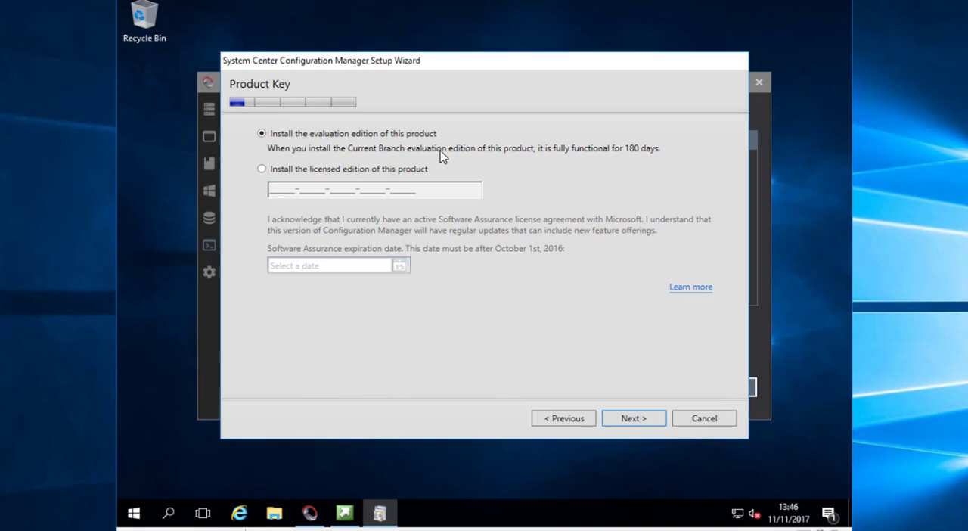
click(637, 420)
click(382, 195)
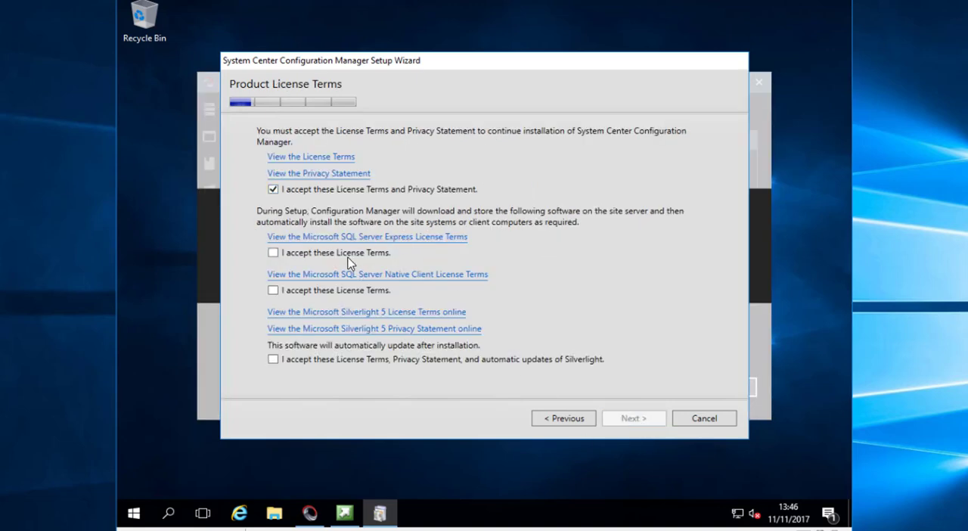
click(348, 254)
click(342, 291)
click(347, 361)
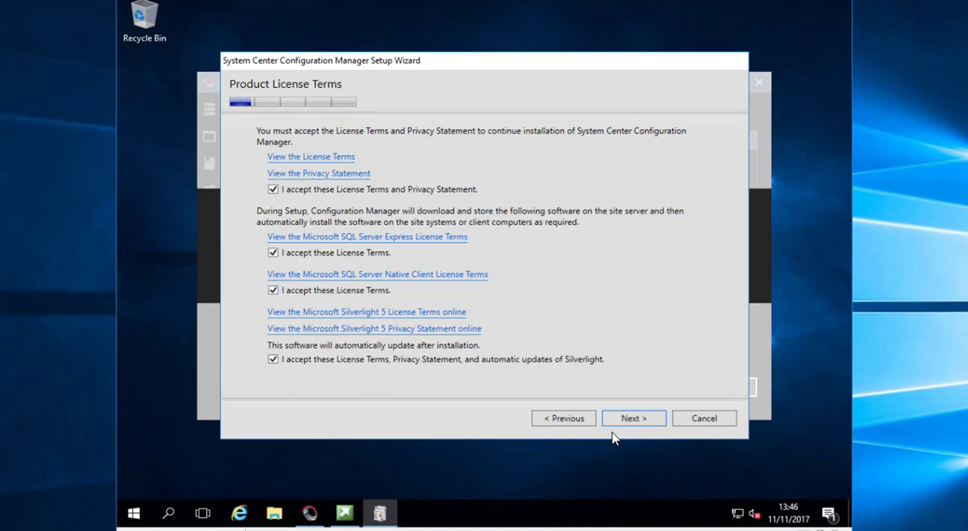
click(624, 418)
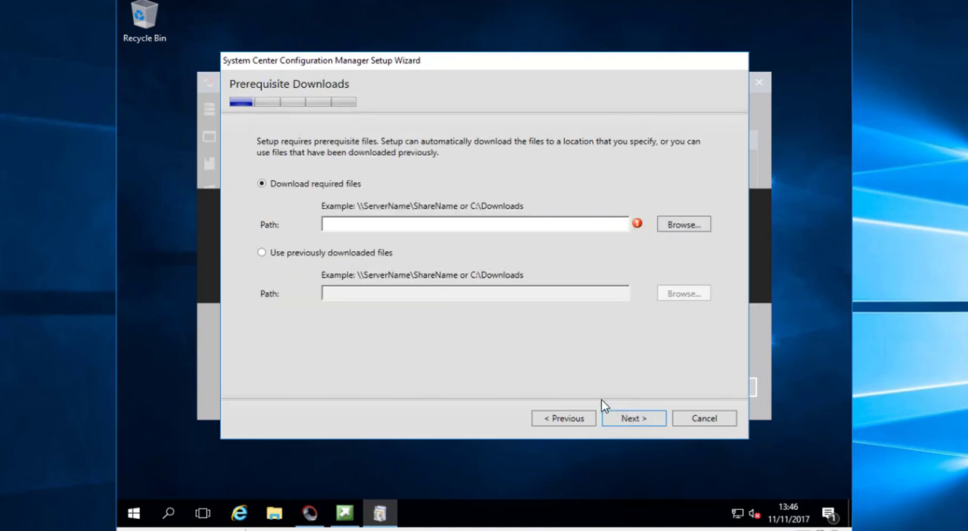
Create a folder named 1720_PRE on the C: drive for the prerequisite files and close File Explorer
click(274, 513)
click(294, 254)
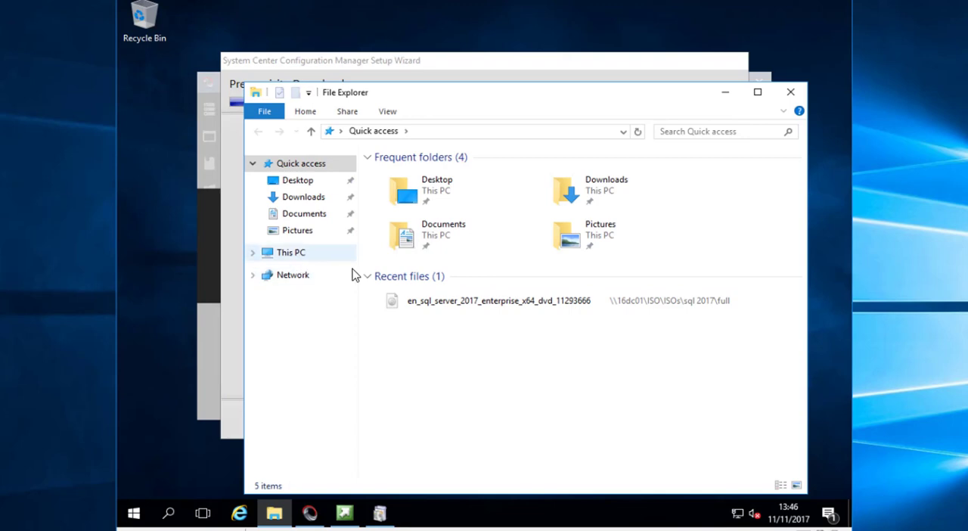
double_click(476, 320)
right_click(421, 304)
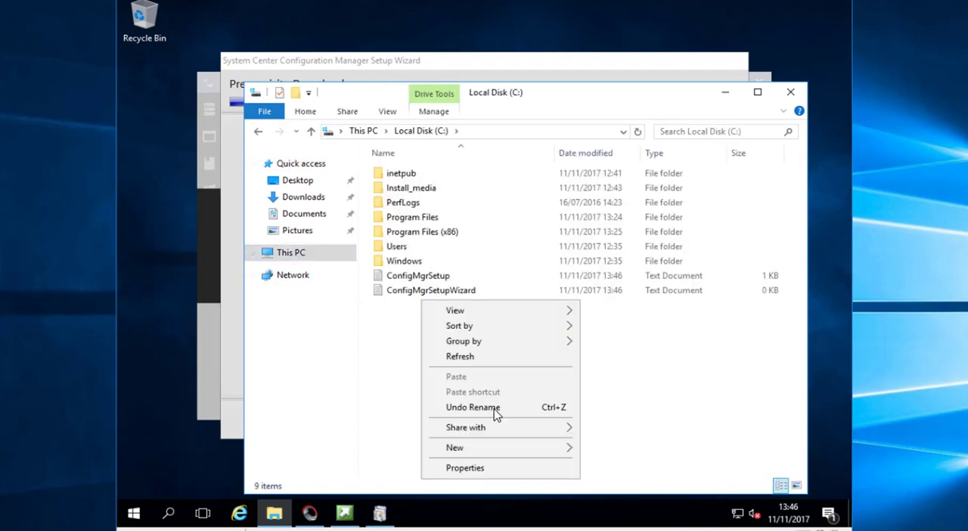
mouse_move(571, 448)
click(605, 451)
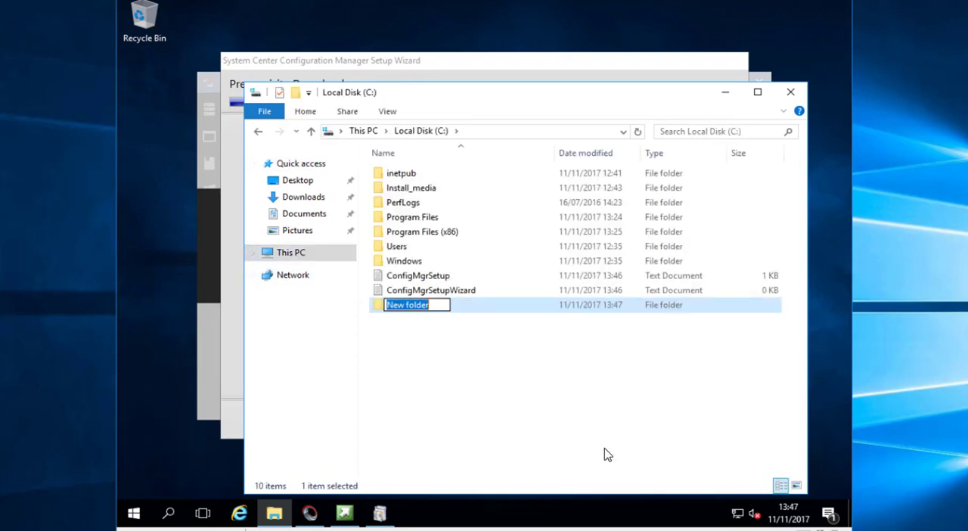
text(1720)
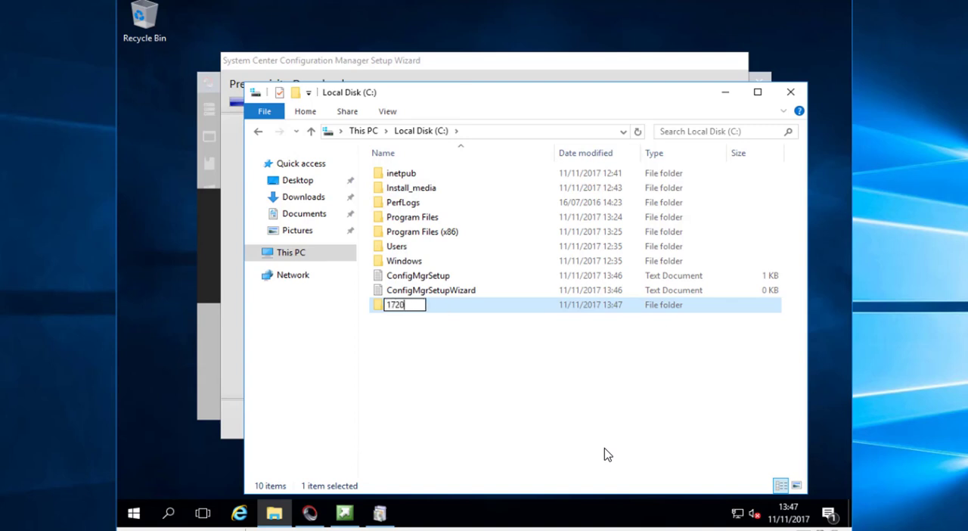
text(_PRE)
key(Return)
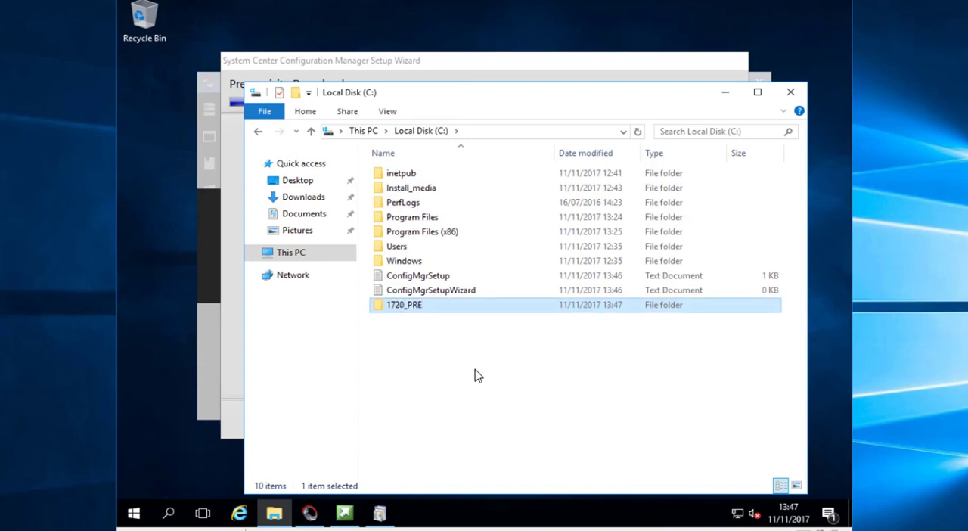
click(790, 91)
Set the download path for the required files to C:\1720_PRE without quotation marks and start the prerequisite download
text("C:\1720_PRE")
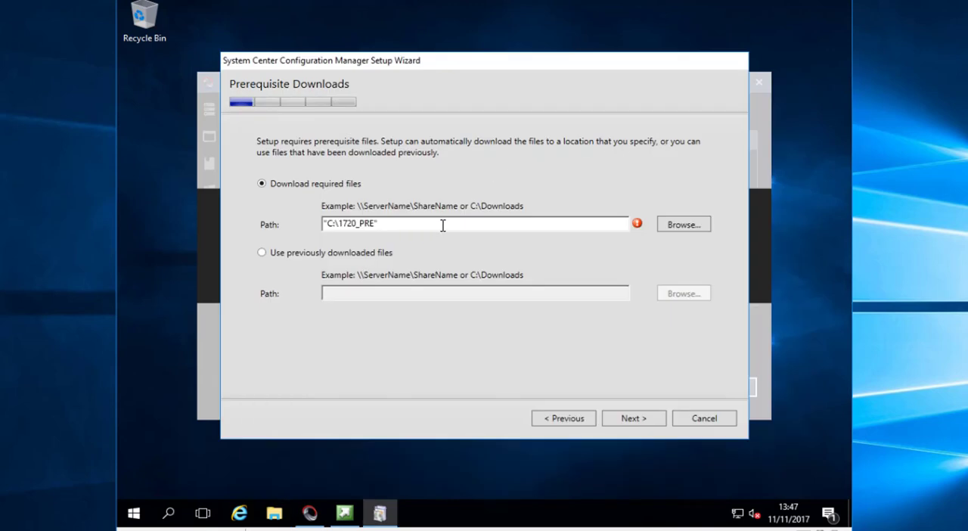
key(Delete)
click(634, 419)
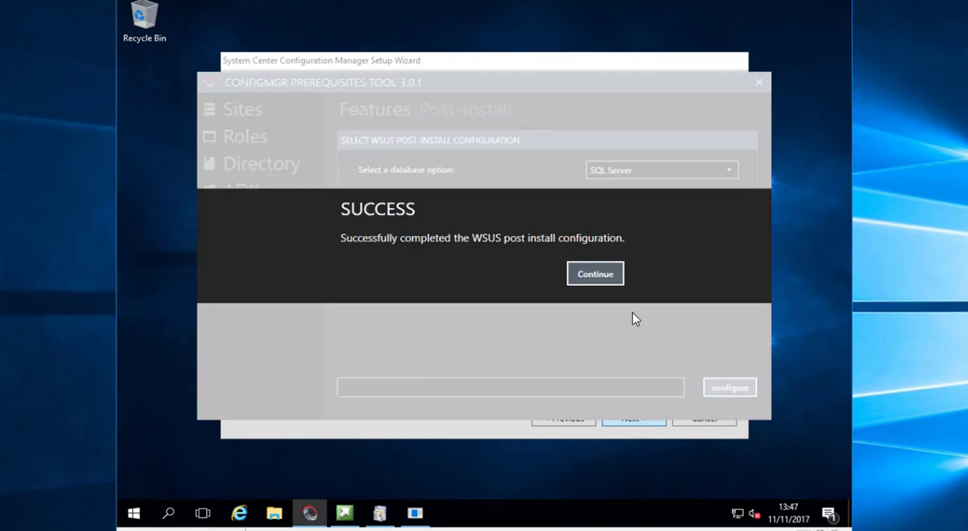
Dismiss the WSUS post-install message, close the ConfigMgr Prerequisites Tool, and bring the Setup Downloader to the front
click(604, 277)
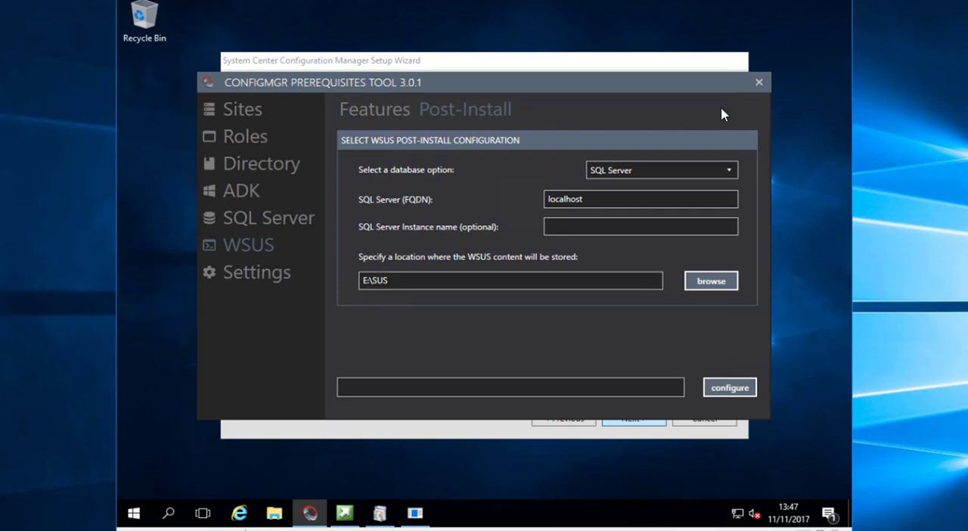
click(759, 82)
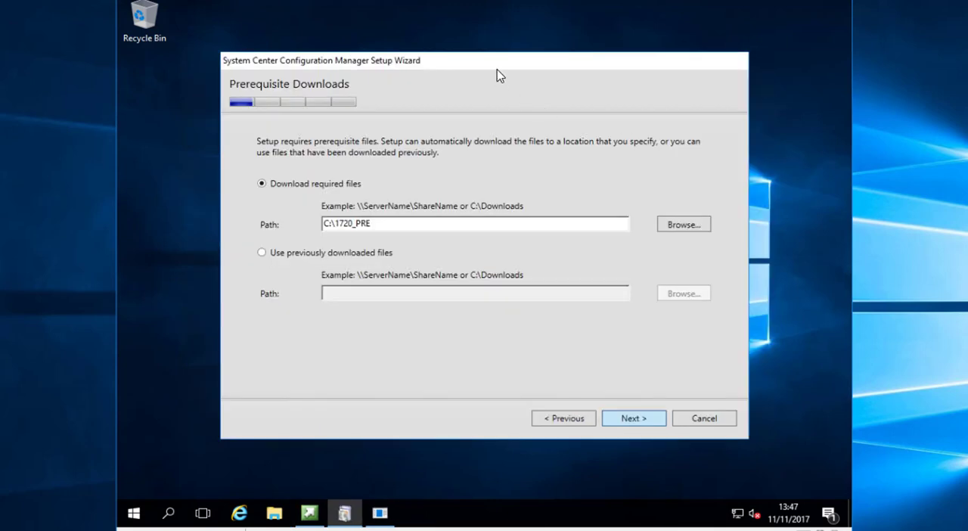
click(379, 513)
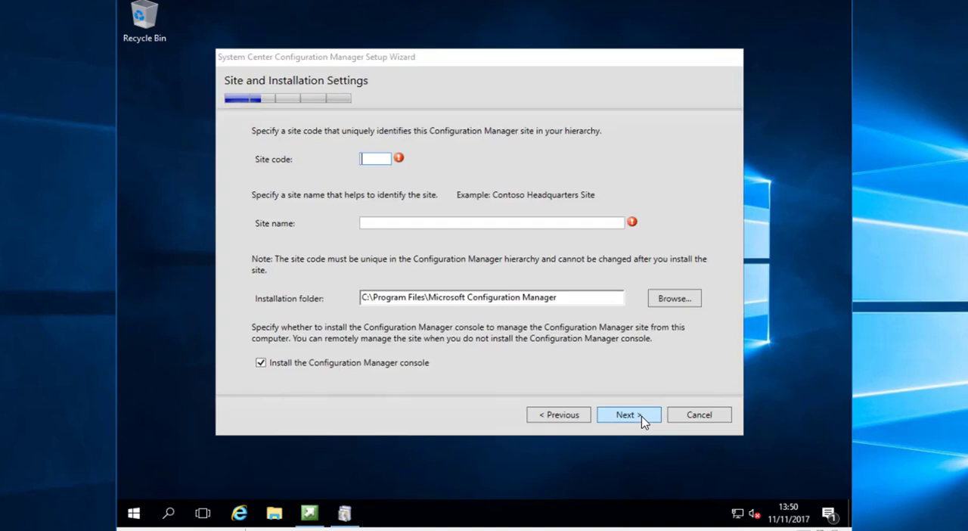
Set the site code to PS1 and the site name to HQ, keeping the default installation folder and console installation
click(375, 158)
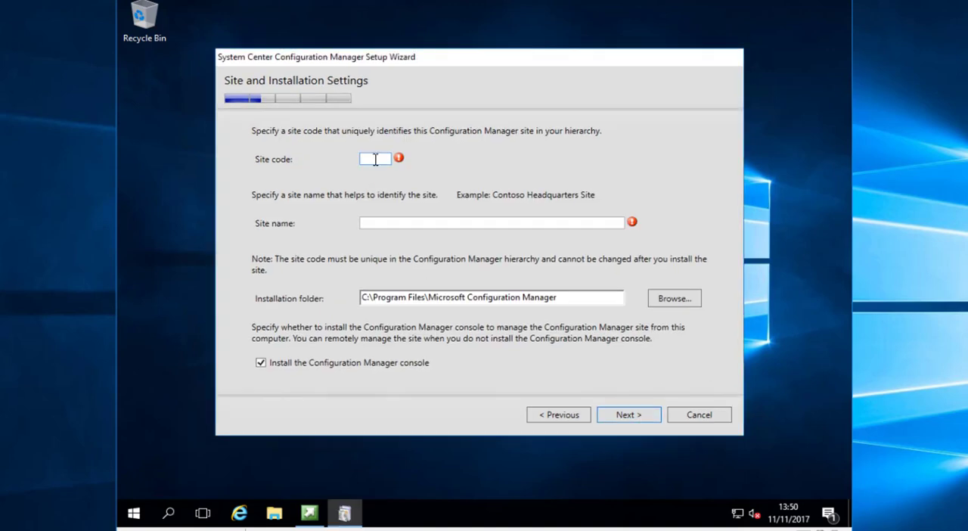
text(PS1)
click(393, 221)
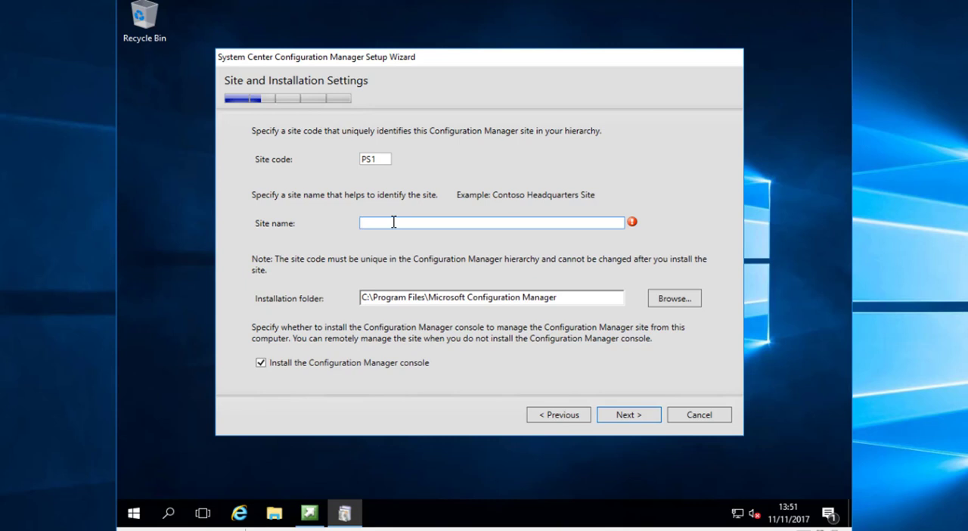
text(hq)
key(BackSpace)
key(BackSpace)
text(HQ)
drag(579, 299, 333, 303)
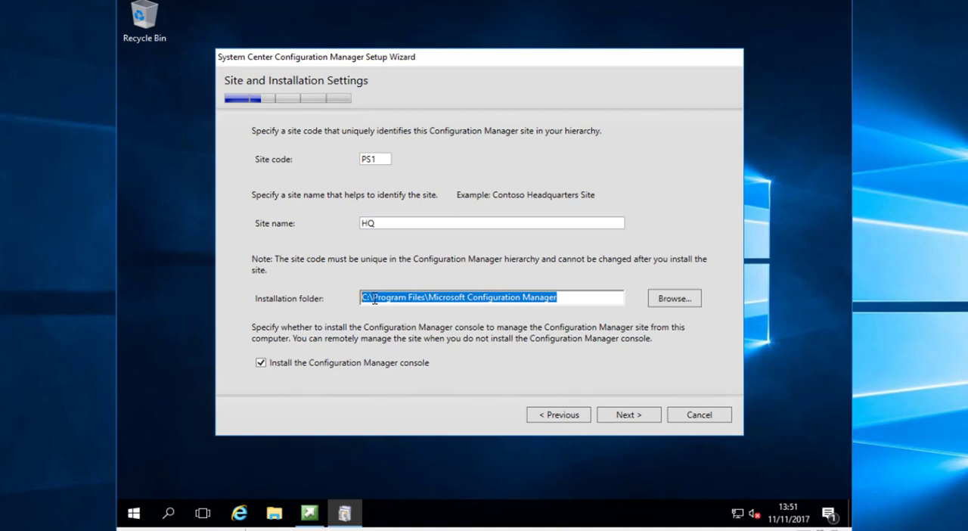
click(424, 297)
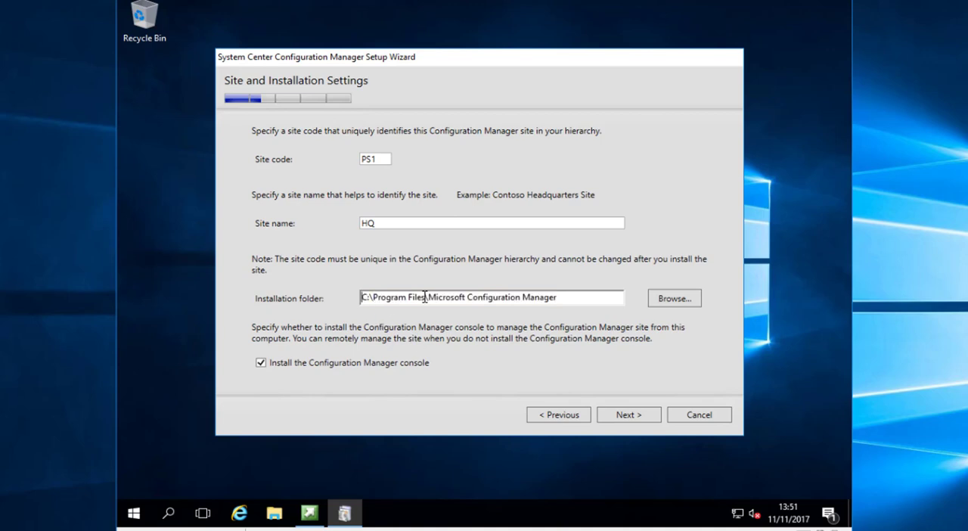
click(618, 419)
Continue to the service connection point setup and accept the recommended connection using server 16SCCM01.elm.local
click(625, 418)
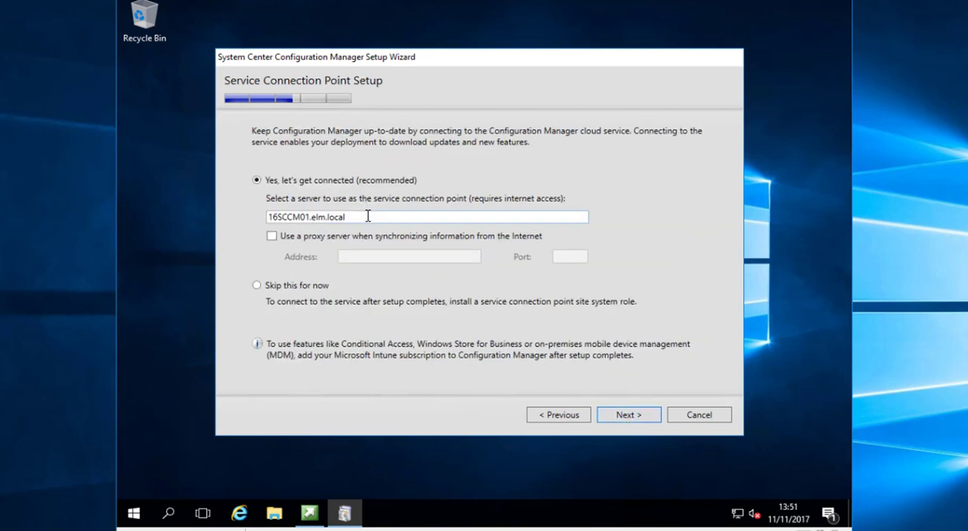
drag(368, 216, 300, 218)
drag(214, 219, 212, 218)
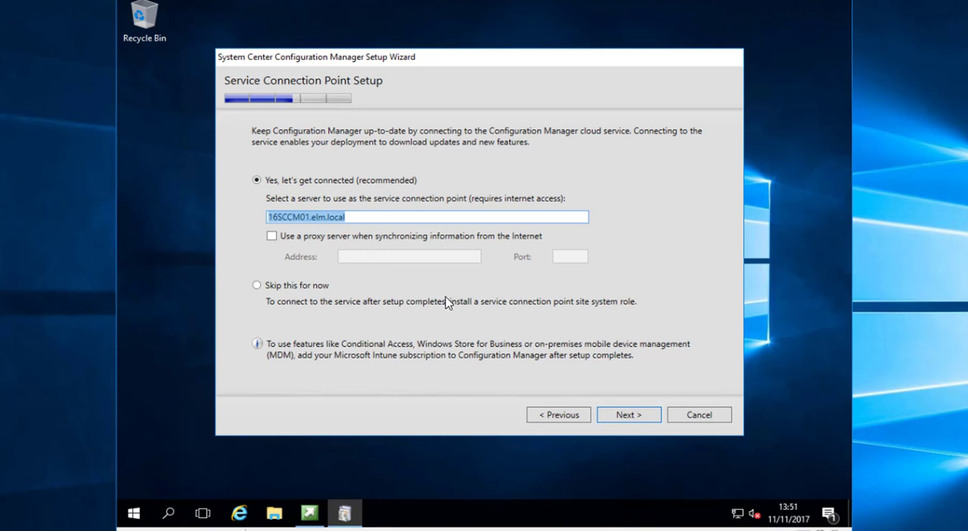
click(622, 415)
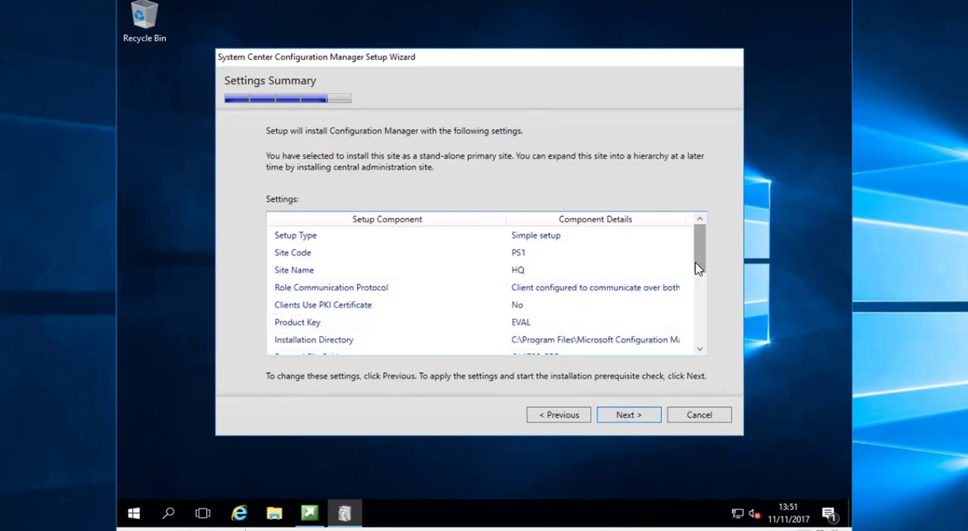
Run the prerequisite check after reviewing the settings summary, and inspect the listed prerequisites and the BITS enabled details
drag(697, 268, 700, 347)
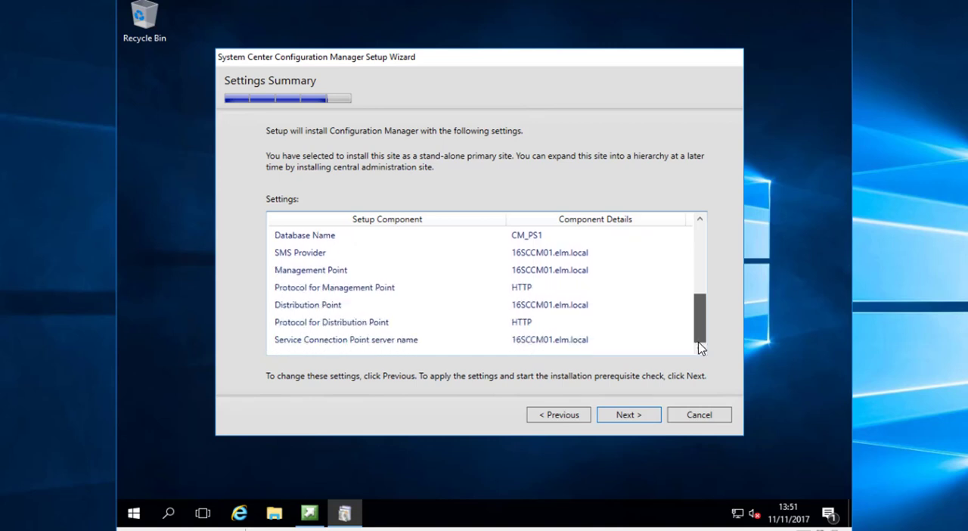
click(639, 414)
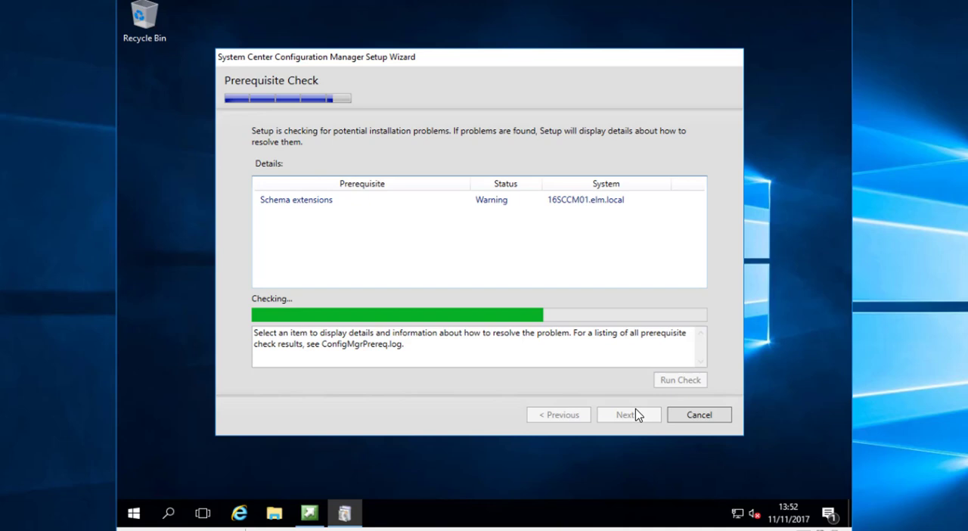
click(506, 205)
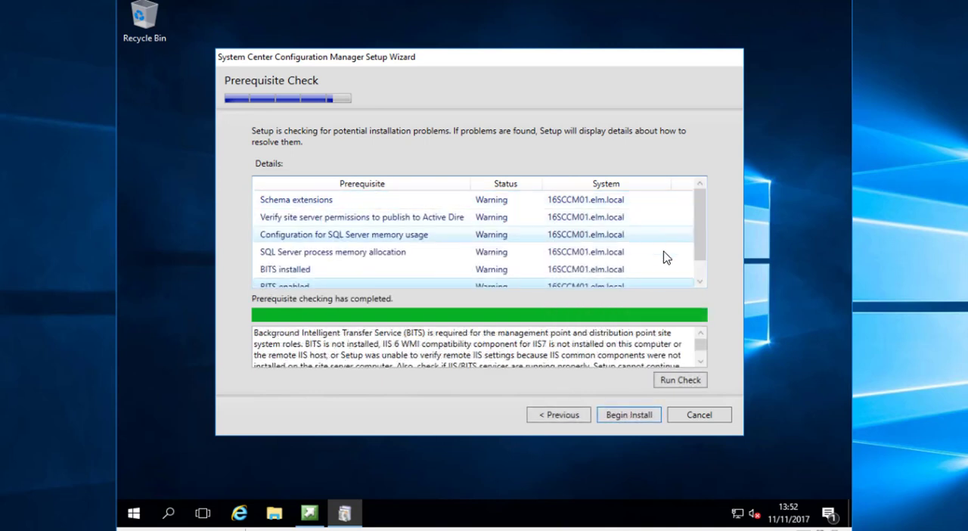
scroll(700, 259, down, 1)
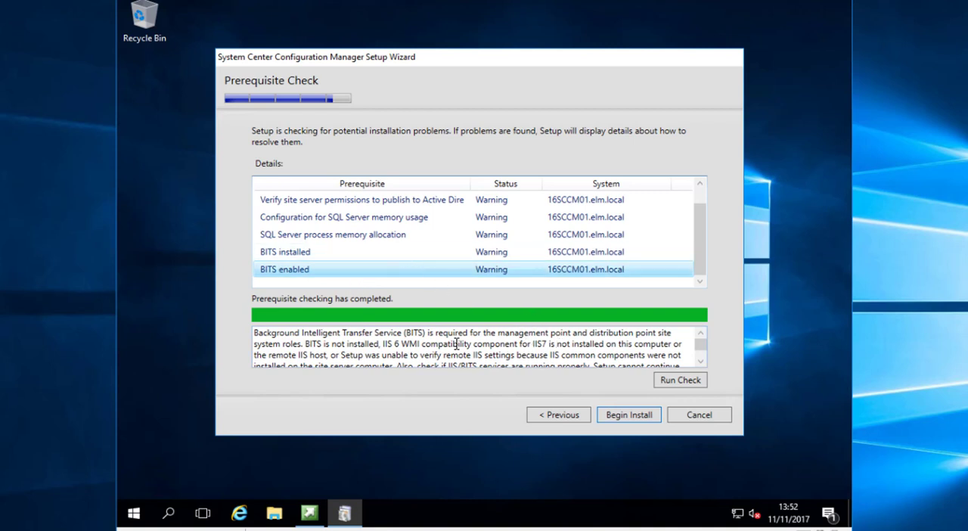
Read the prerequisite details for BITS enabled, SQL Server process memory allocation, and site server permissions to publish to Active Directory
drag(456, 332, 663, 333)
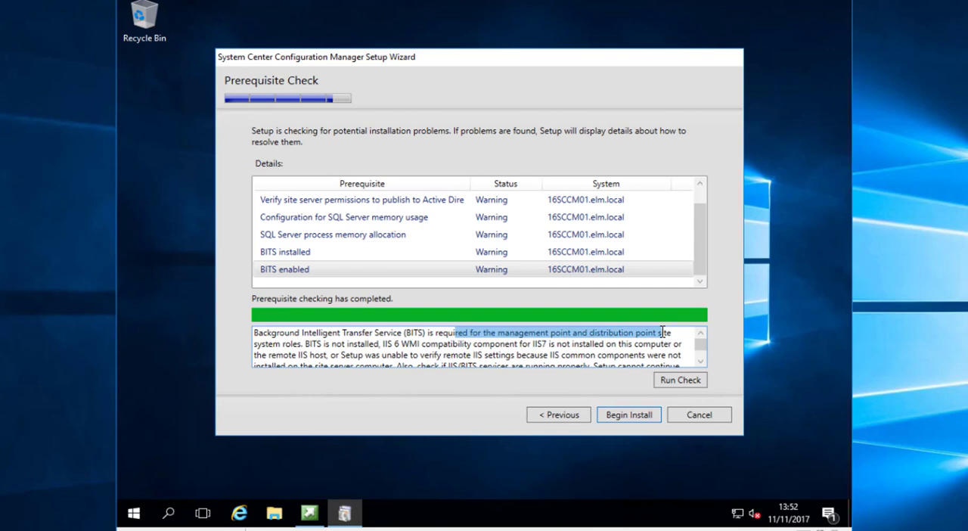
click(442, 236)
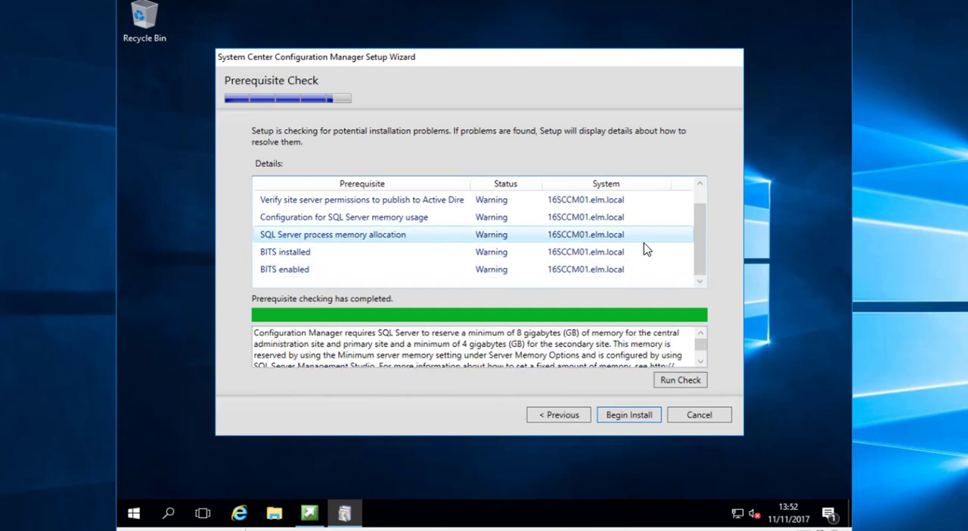
click(700, 183)
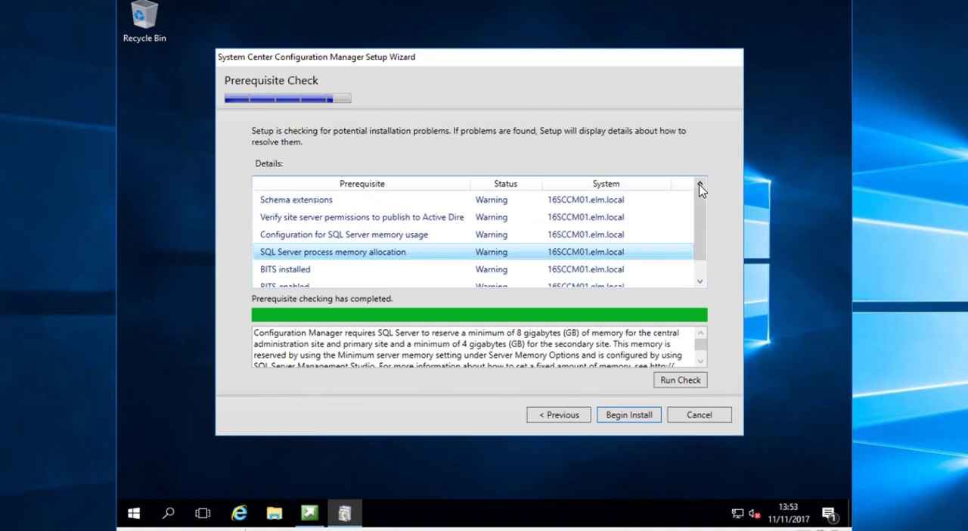
click(476, 219)
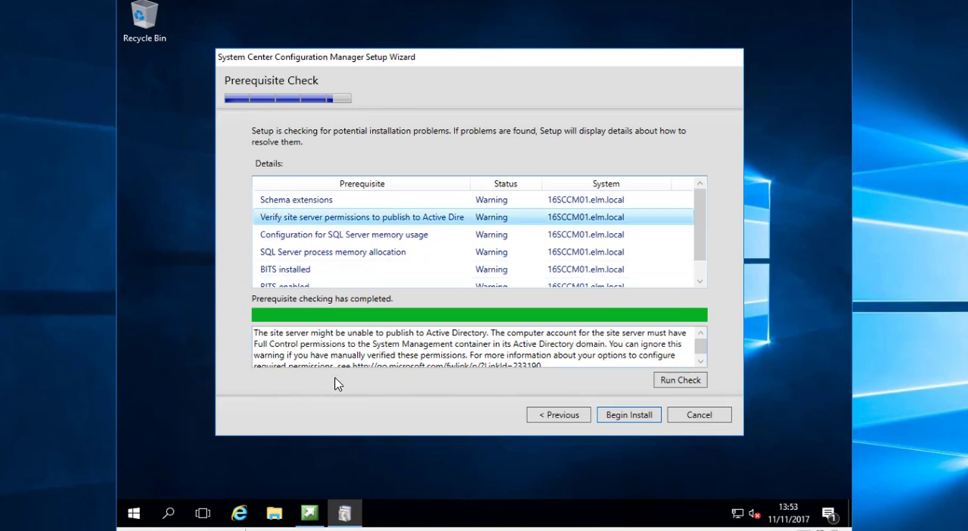
Switch to File Explorer and browse to the network folder \\16dc01\ISO\ISOs
click(274, 515)
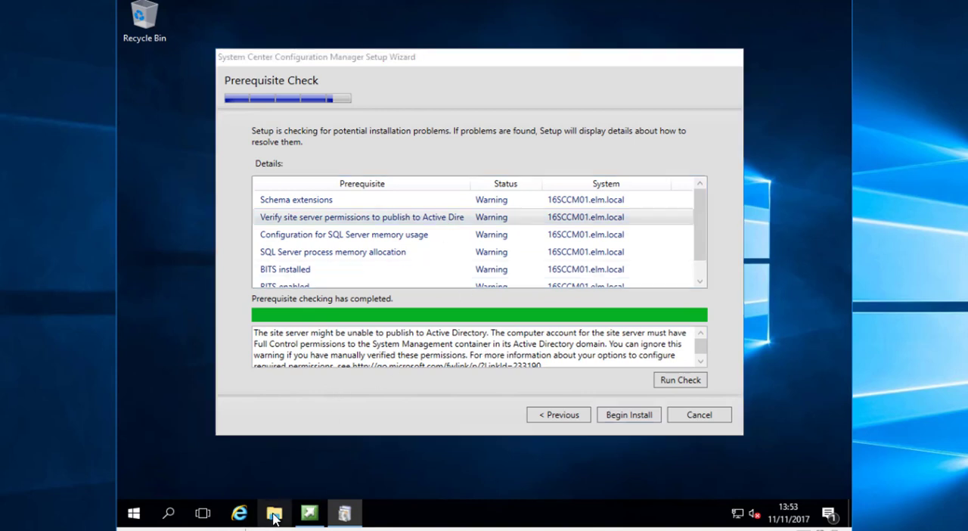
click(310, 257)
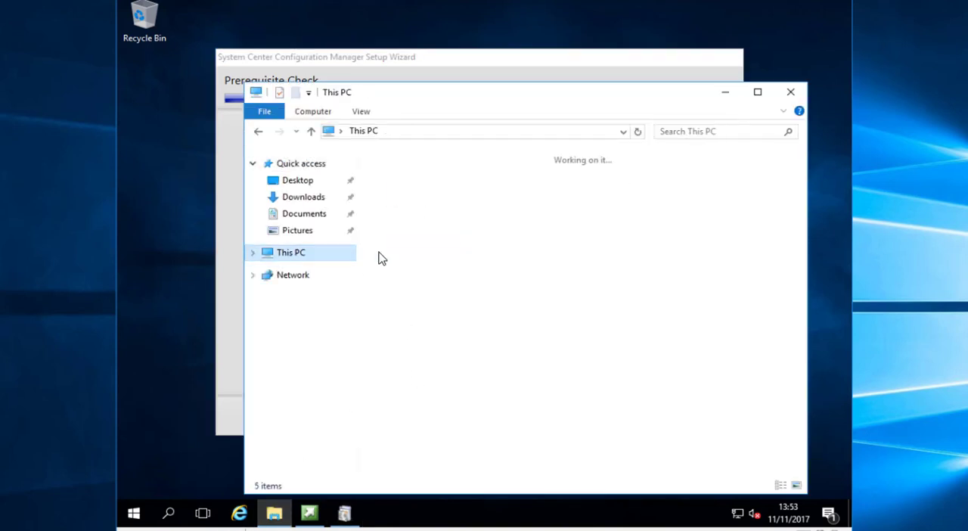
click(443, 136)
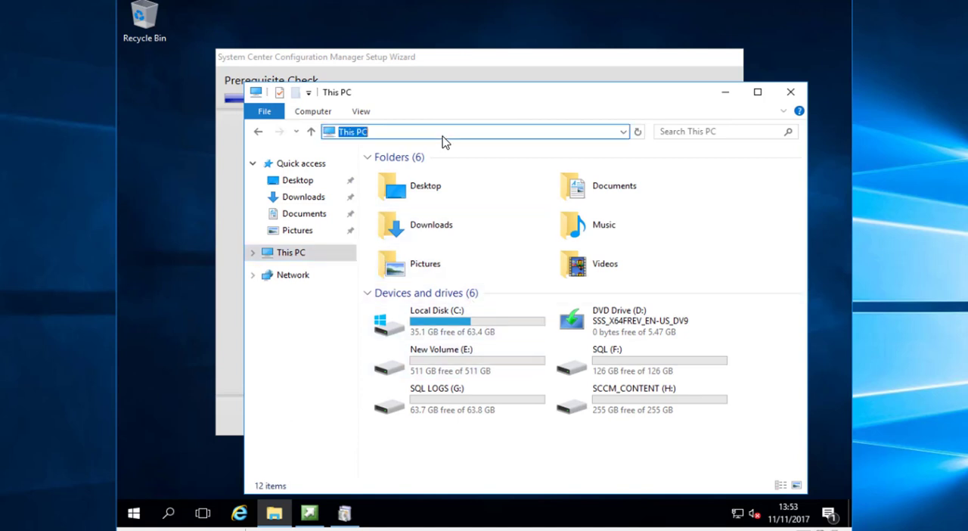
text(\)
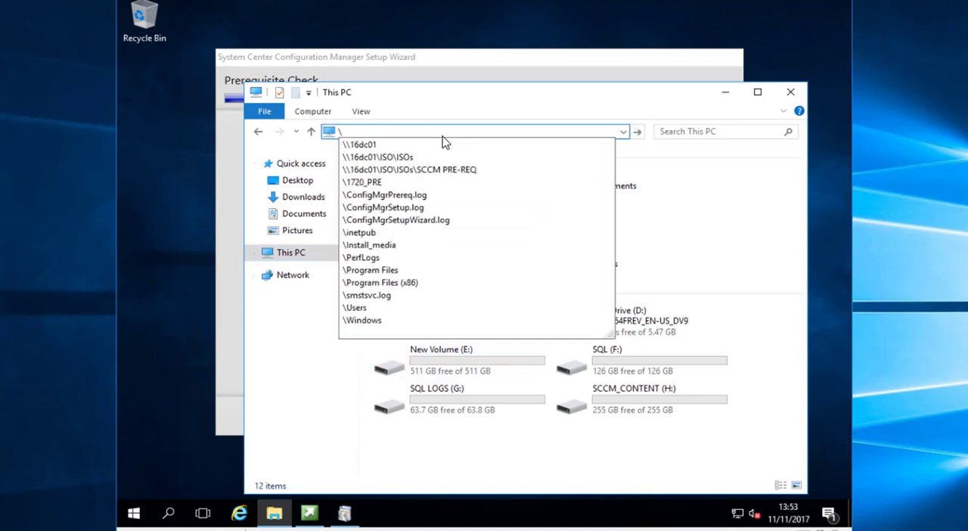
text(\)
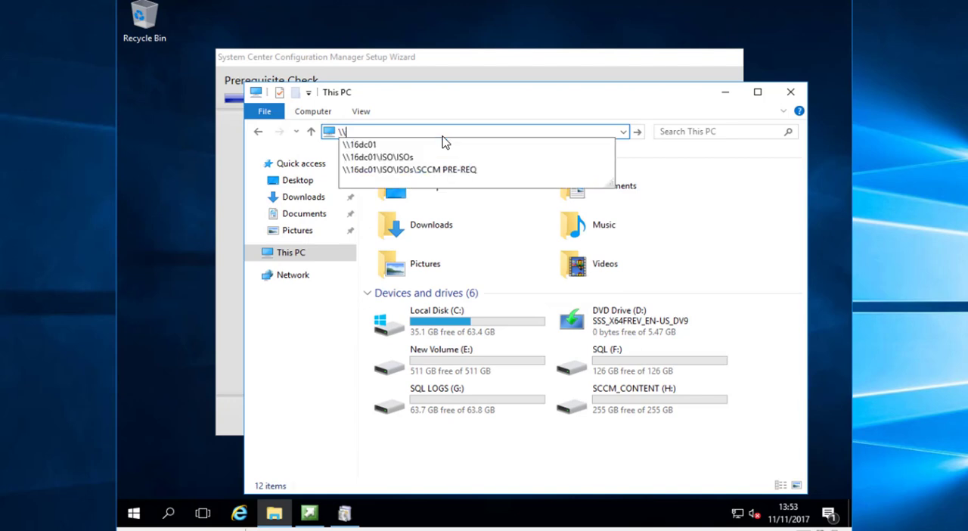
key(Down)
key(Down)
key(Return)
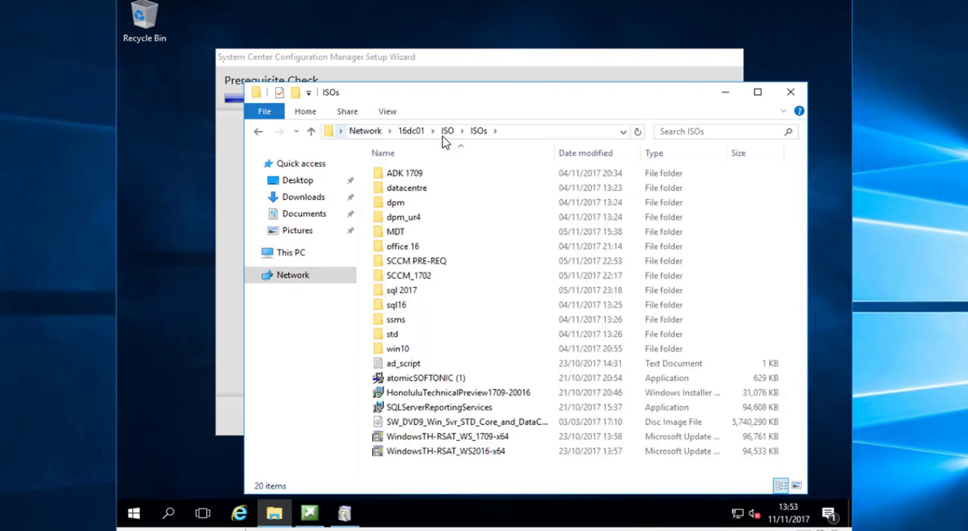
Run ConfigMgrPrerequisitesTool from the SCCM PRE-REQ folder as administrator and allow it to start
double_click(429, 260)
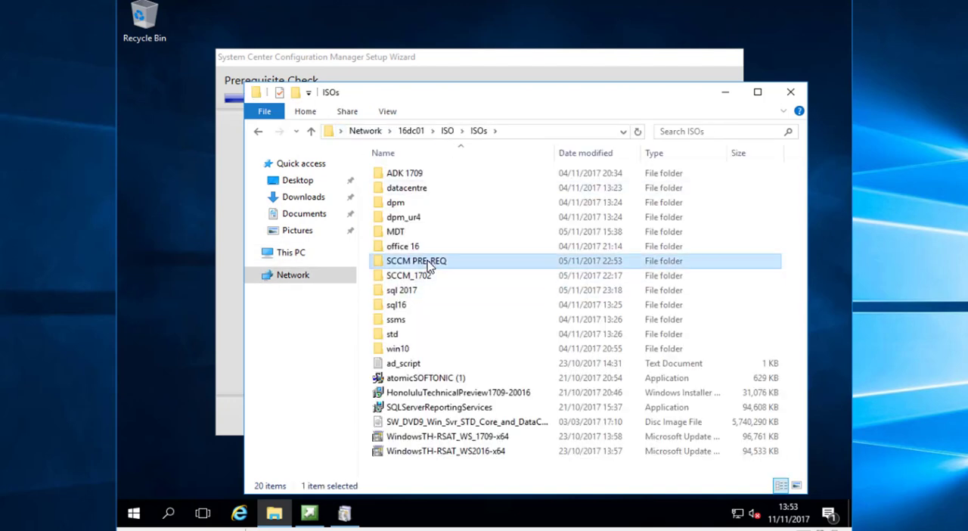
right_click(429, 193)
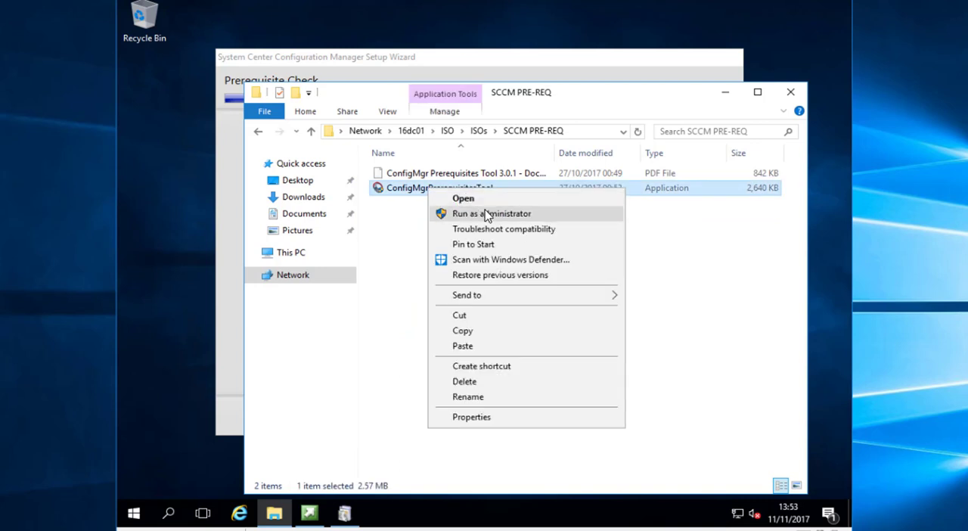
click(568, 213)
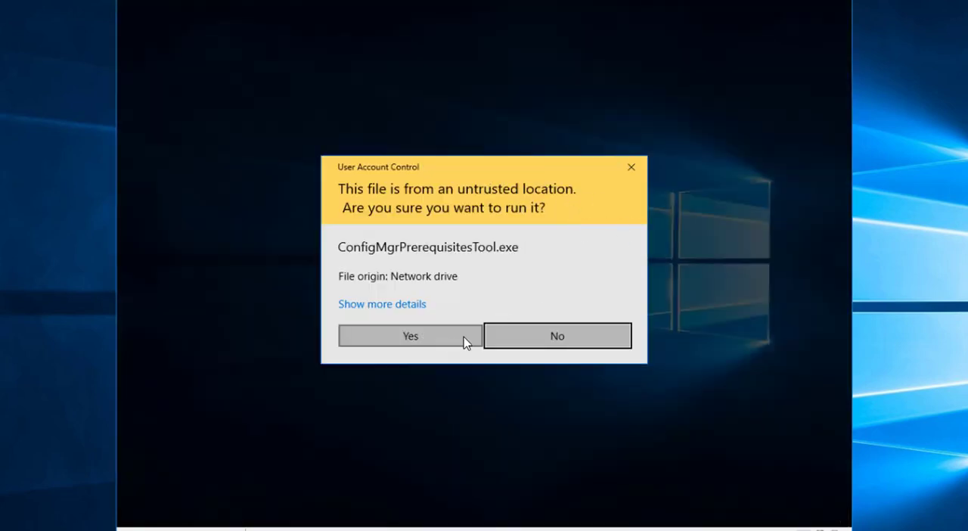
click(462, 337)
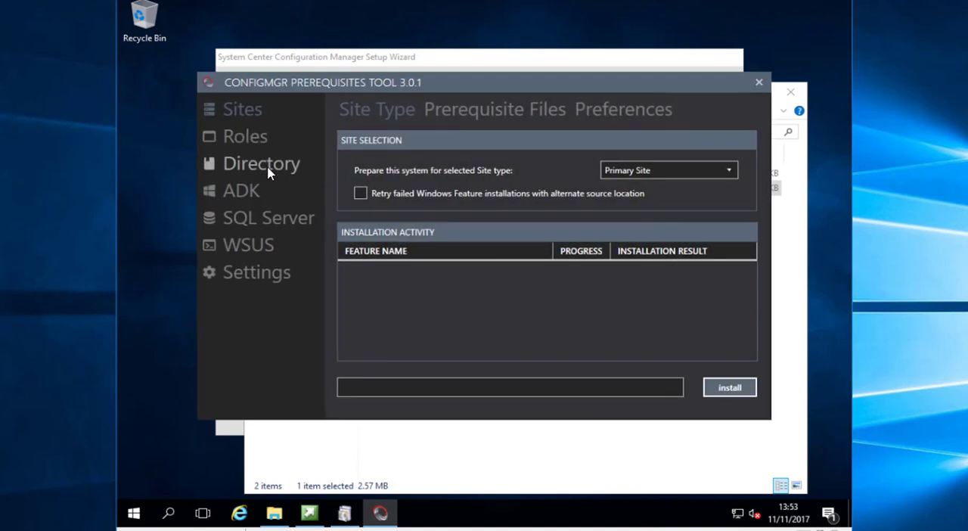
Detect the PDC Emulator domain controller and try to create the System Management container in the directory settings
click(270, 172)
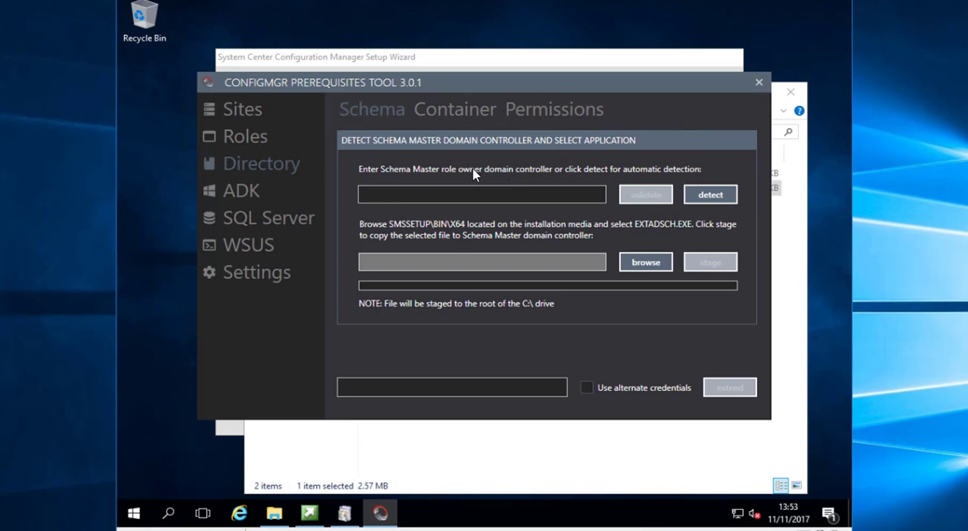
click(443, 112)
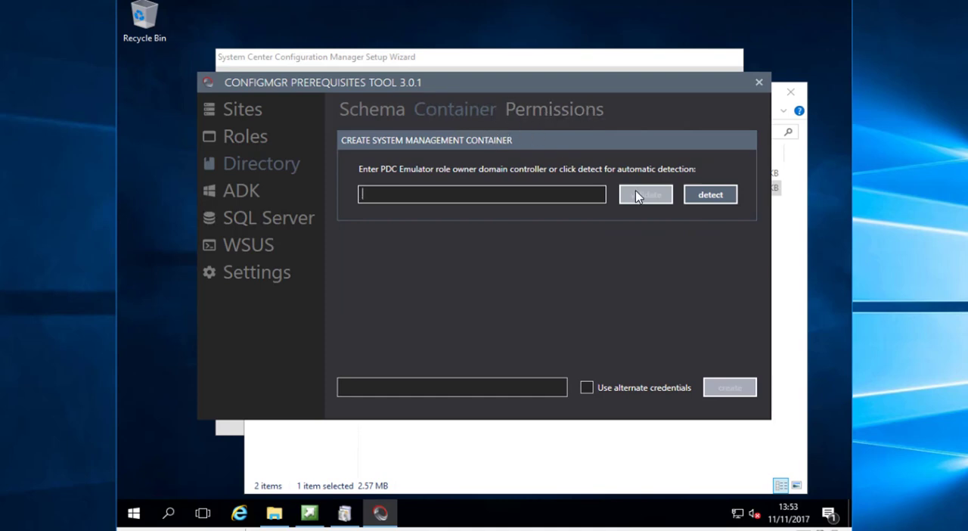
click(714, 195)
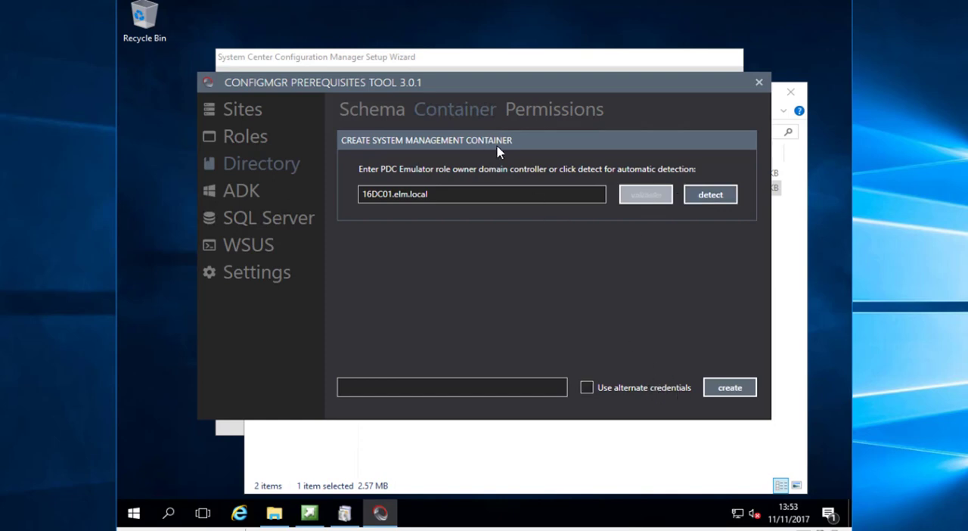
click(730, 389)
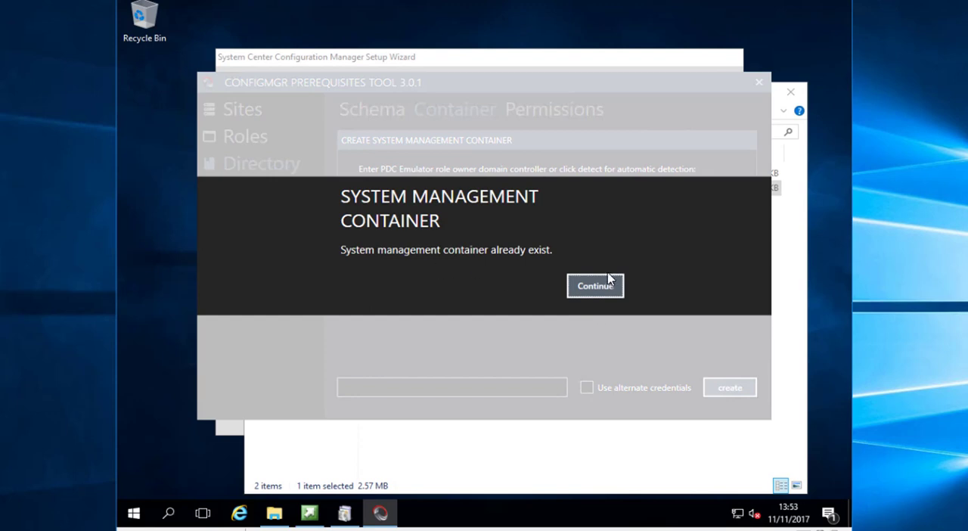
click(610, 285)
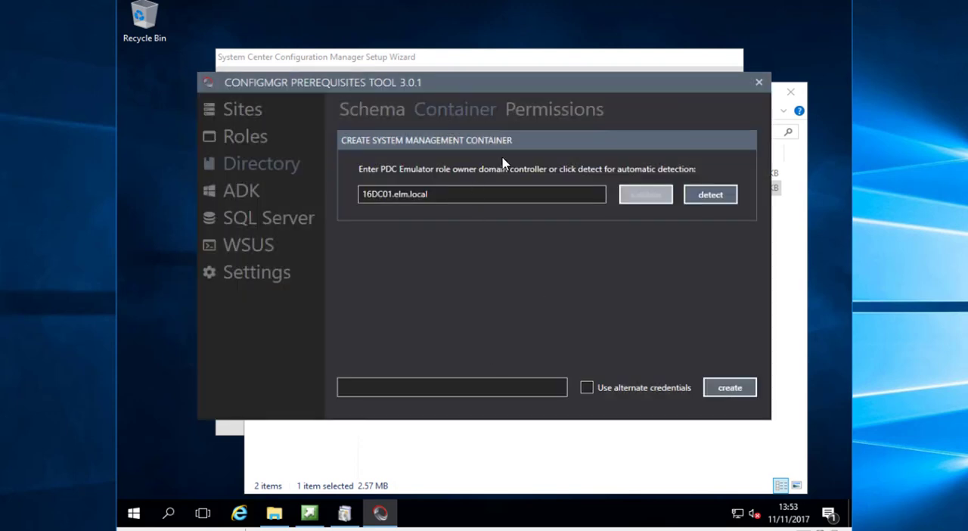
Search Active Directory for sccm groups, try to add sccm_admin to the System Management container, and return to the schema settings
click(559, 113)
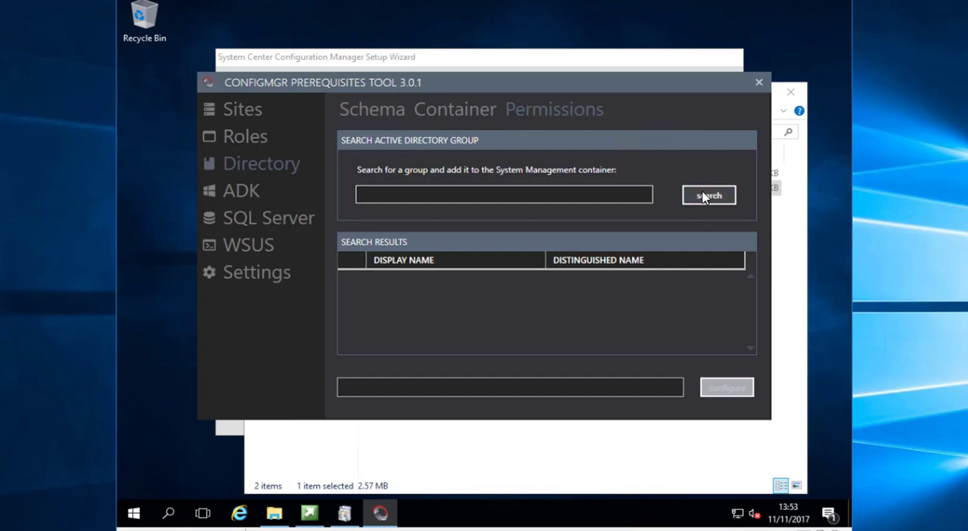
click(705, 195)
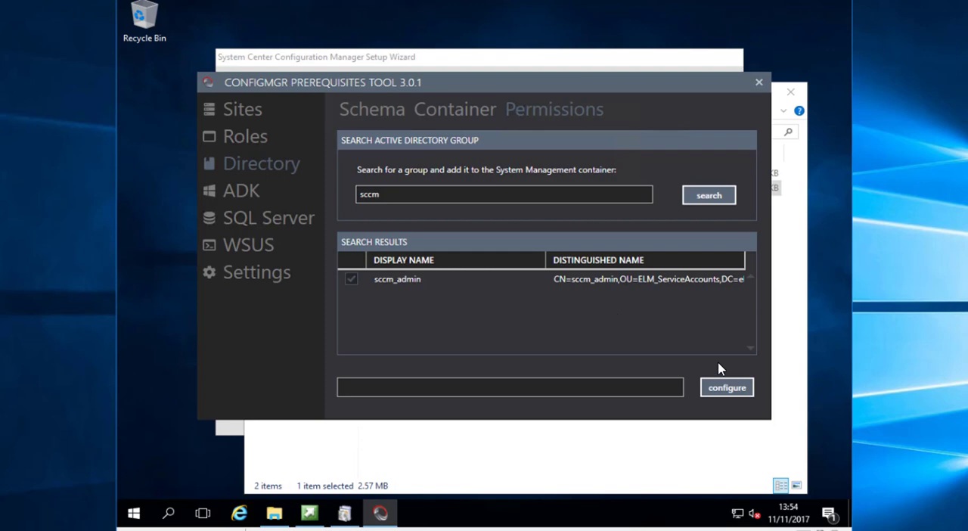
click(727, 387)
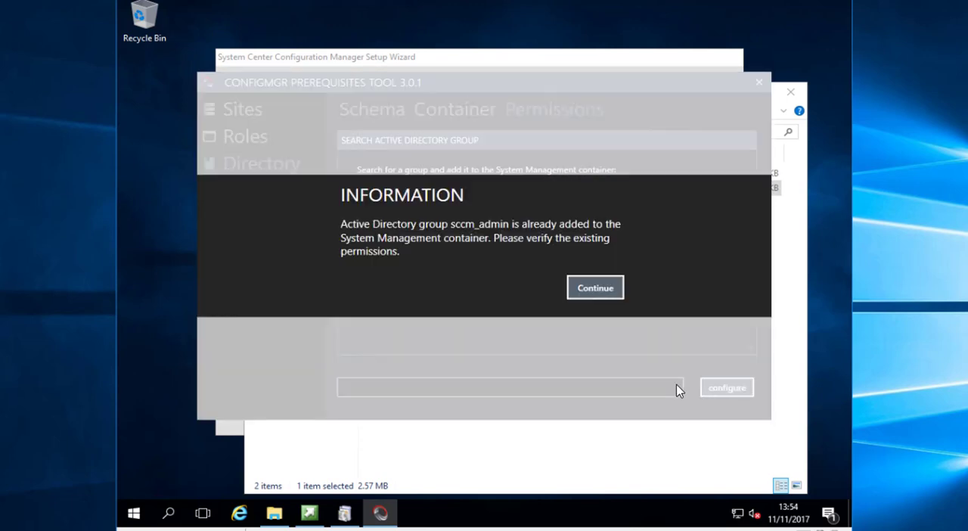
click(581, 287)
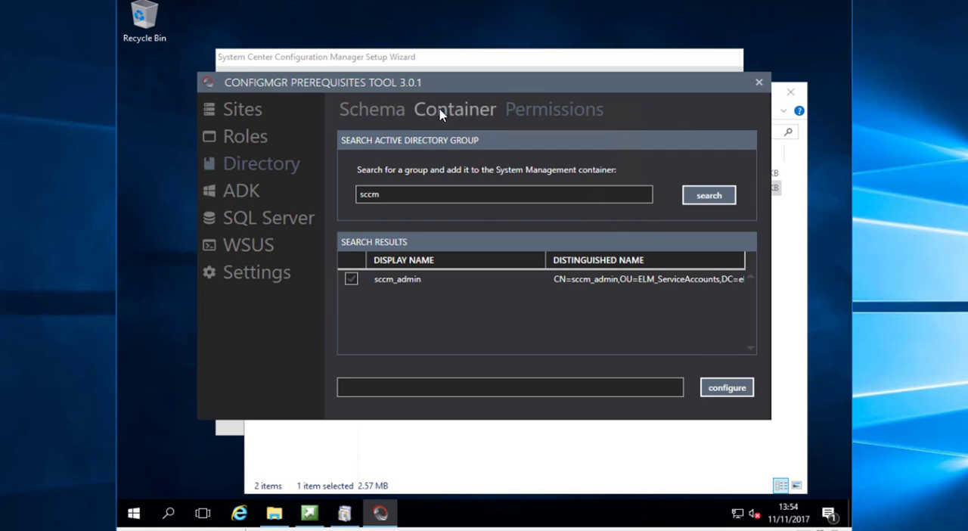
click(371, 114)
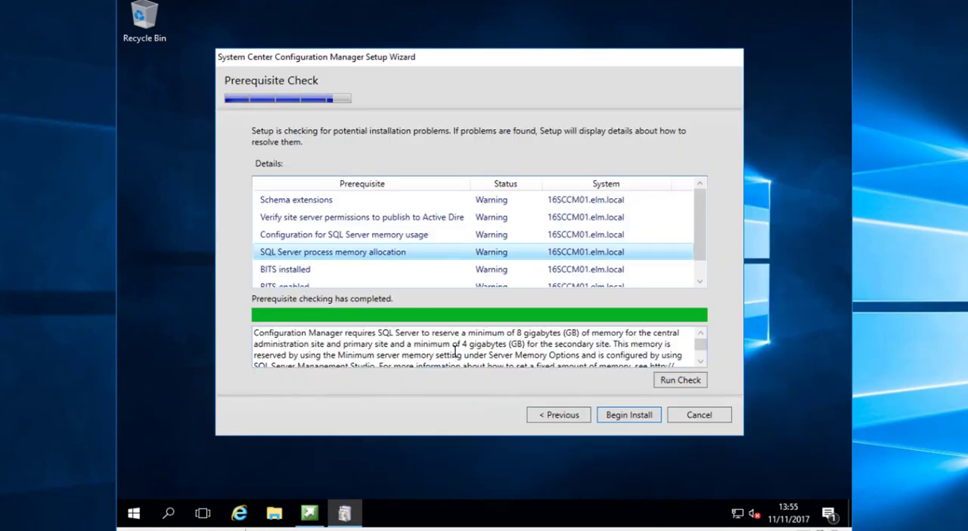
Launch Microsoft SQL Server Management Studio and open the memory properties of server 16SCCM01
click(132, 516)
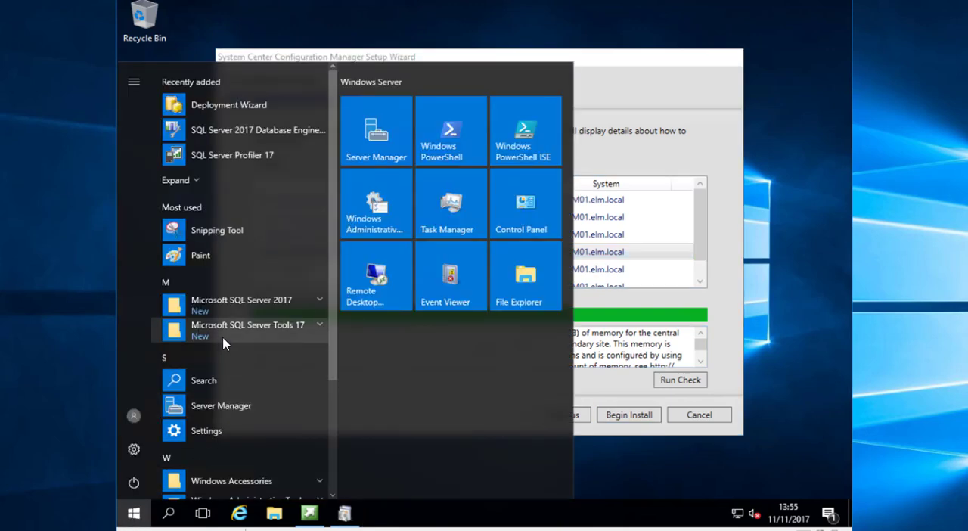
click(189, 181)
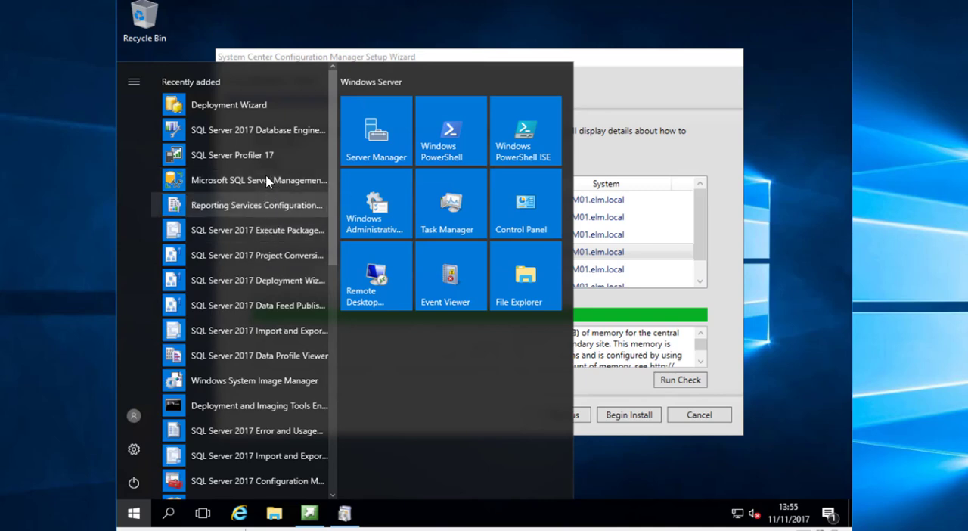
click(266, 180)
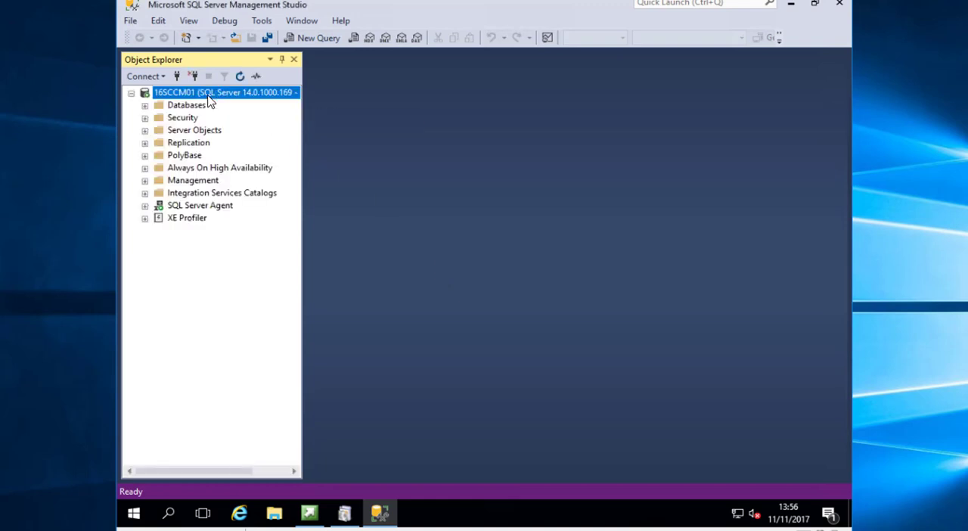
right_click(210, 102)
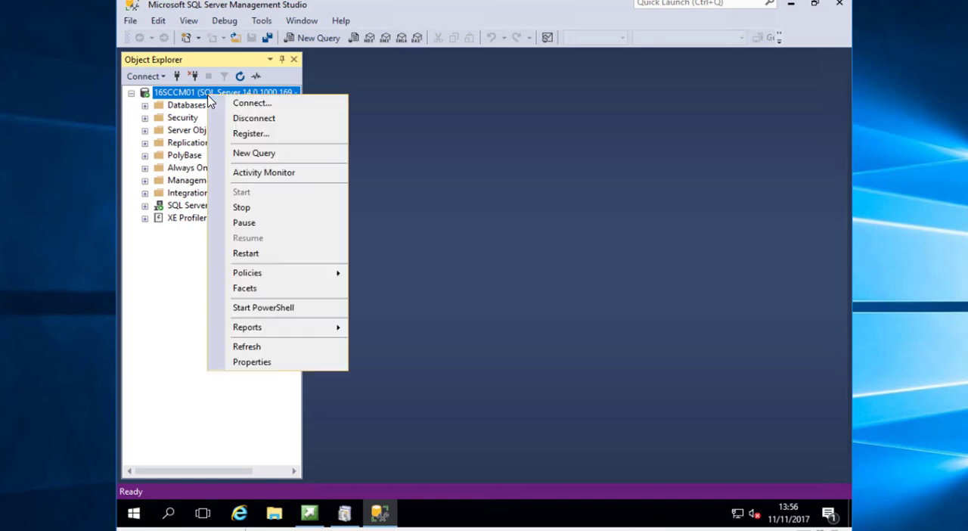
click(269, 363)
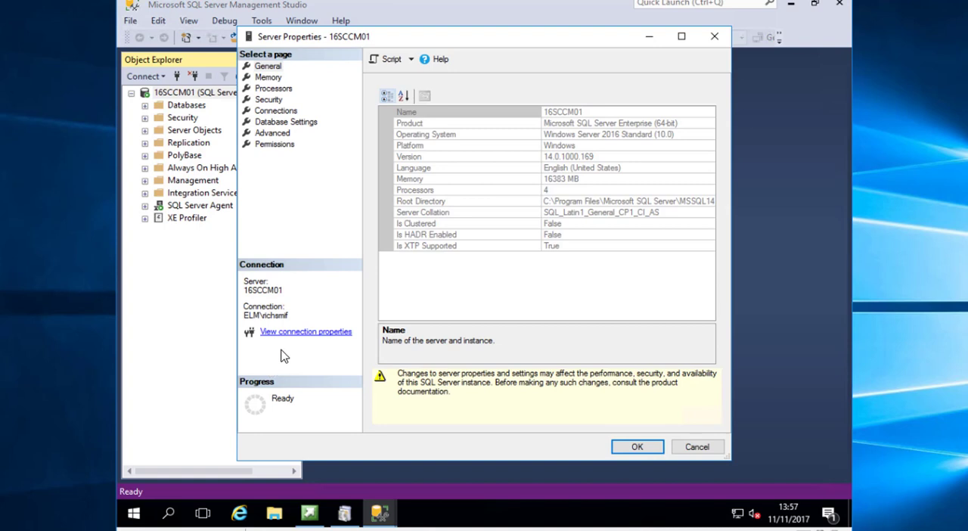
click(273, 79)
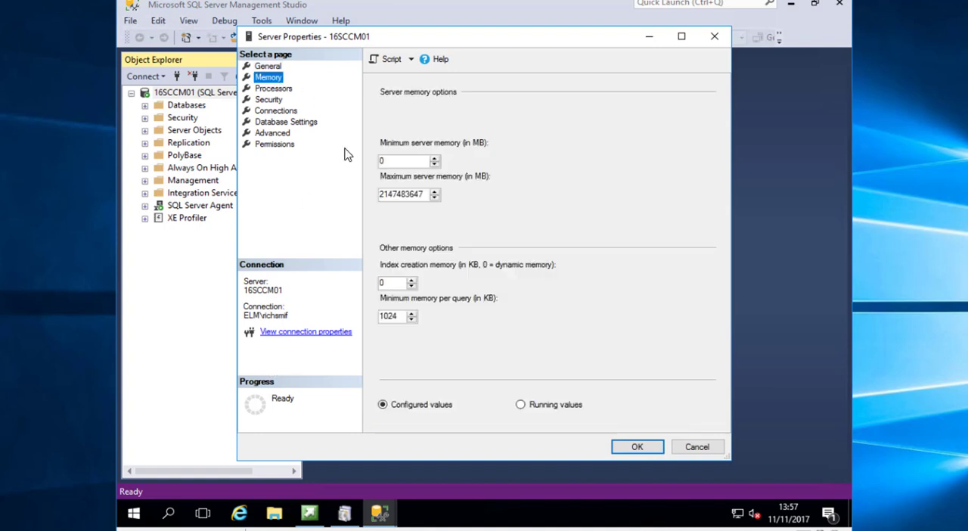
Set both the minimum and maximum server memory to 8196 MB and save the server properties
double_click(394, 161)
text(8196)
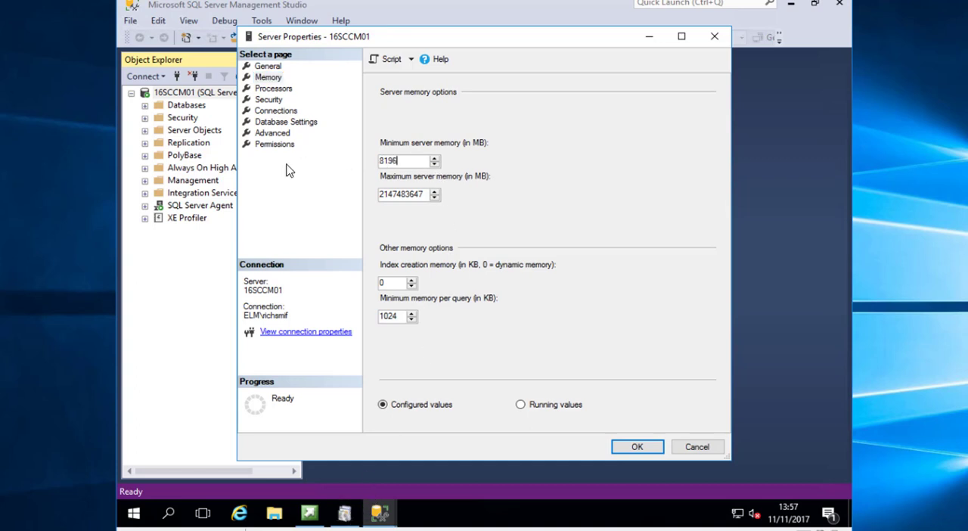
double_click(376, 161)
key(ctrl+c)
double_click(424, 194)
key(ctrl+v)
click(643, 447)
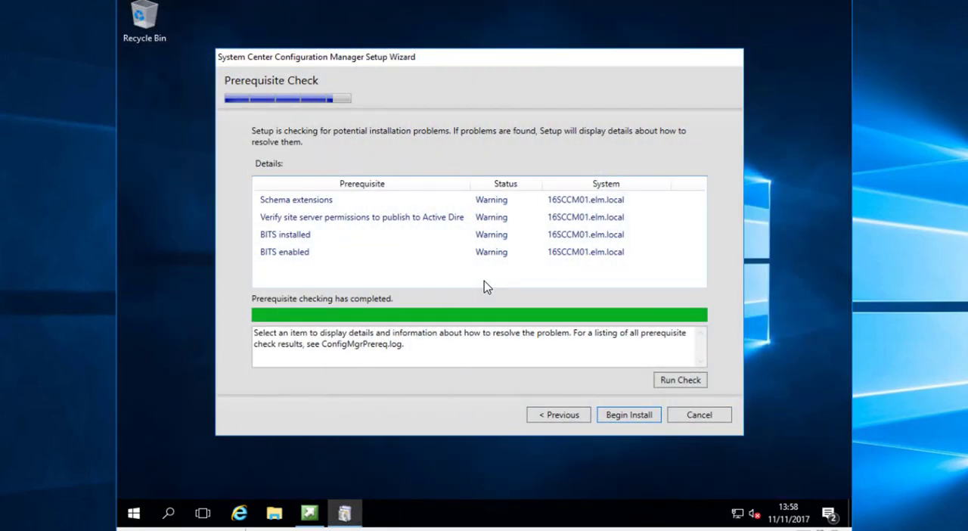
Inspect the rerun check's details for schema extensions and site server permissions to publish to Active Directory
click(427, 203)
click(447, 218)
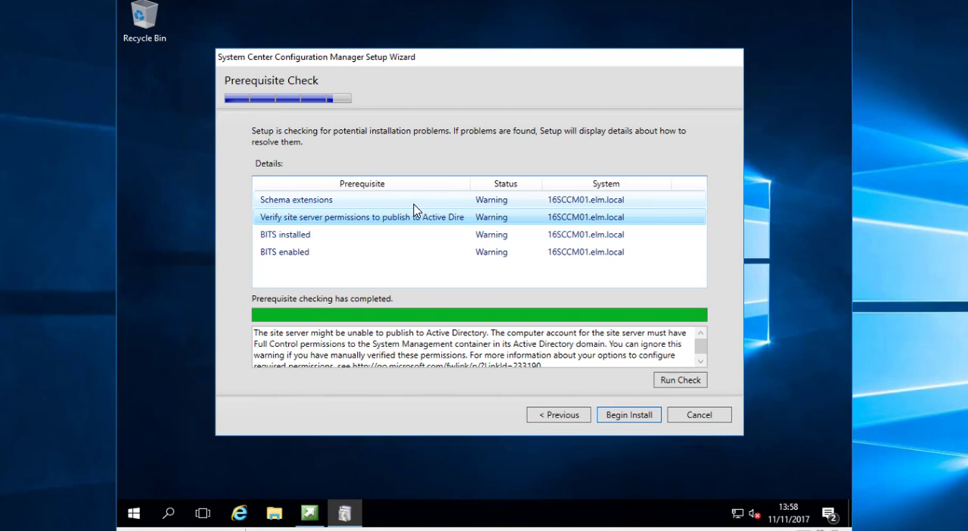
Review the schema extensions and Active Directory publishing permission warnings, and begin the site server installation
click(425, 200)
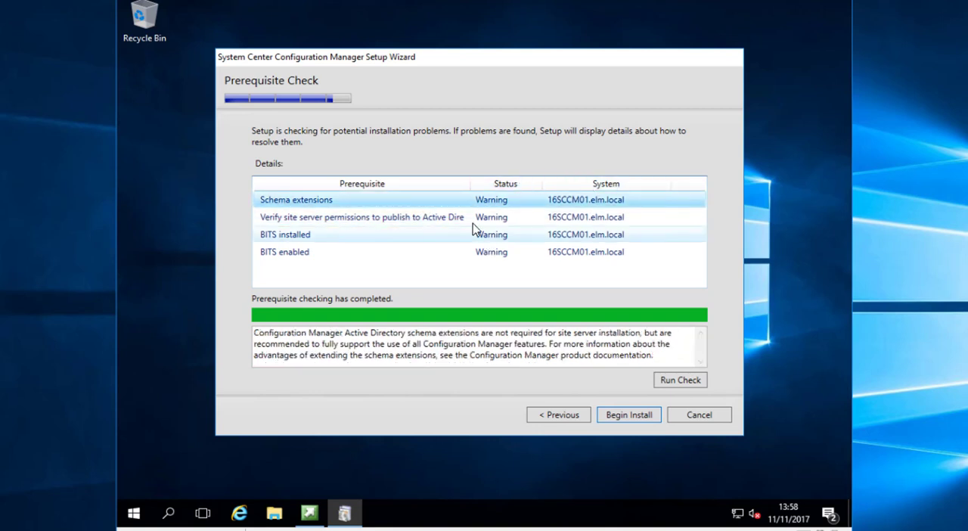
click(488, 217)
click(446, 203)
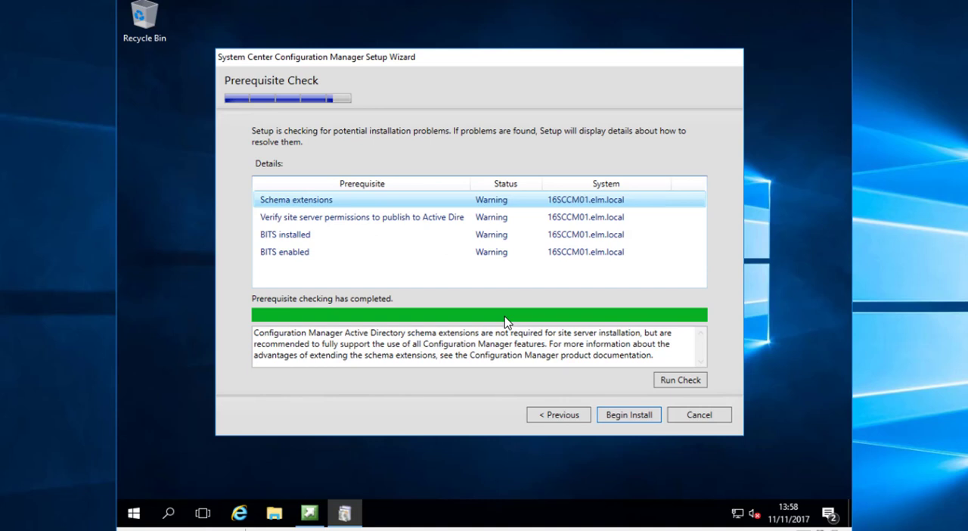
click(632, 418)
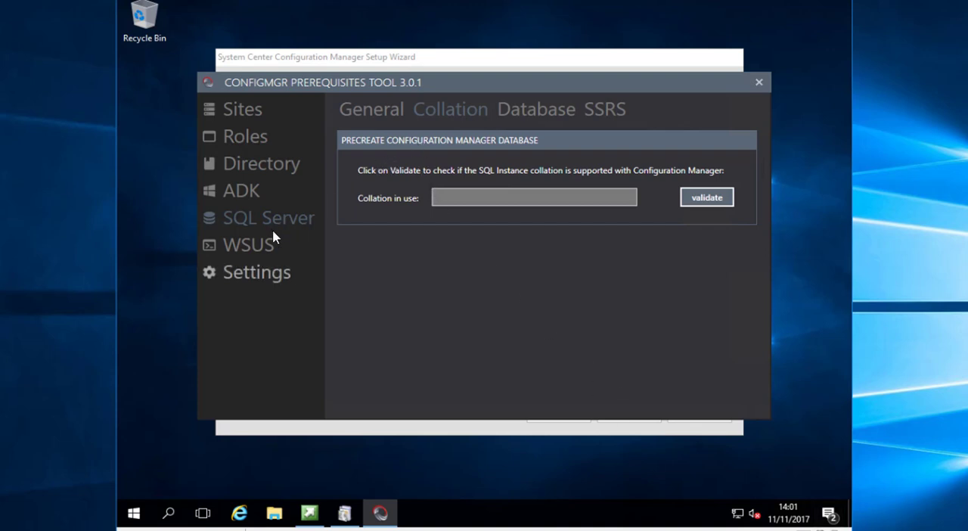
Connect the ConfigMgr Prerequisites Tool to the SQL Server named localhost
click(260, 282)
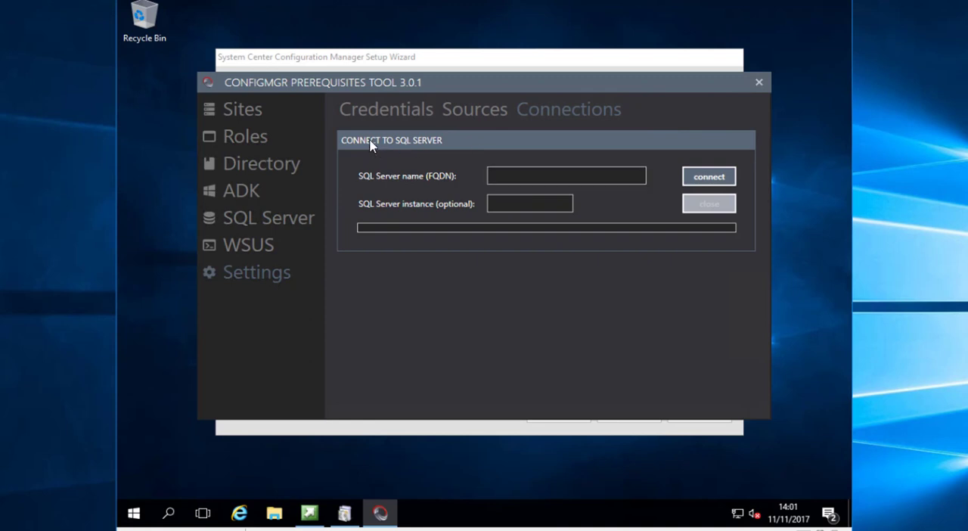
click(519, 175)
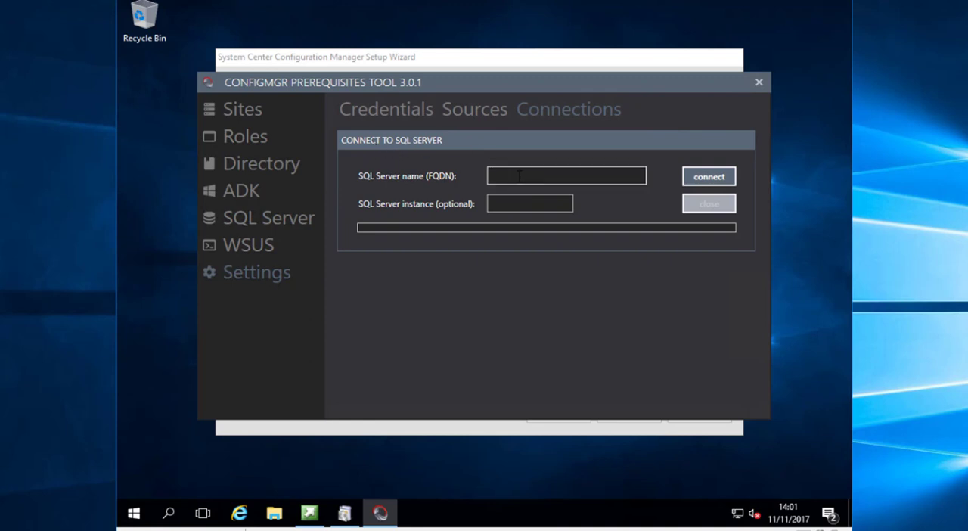
text(localhost)
click(704, 180)
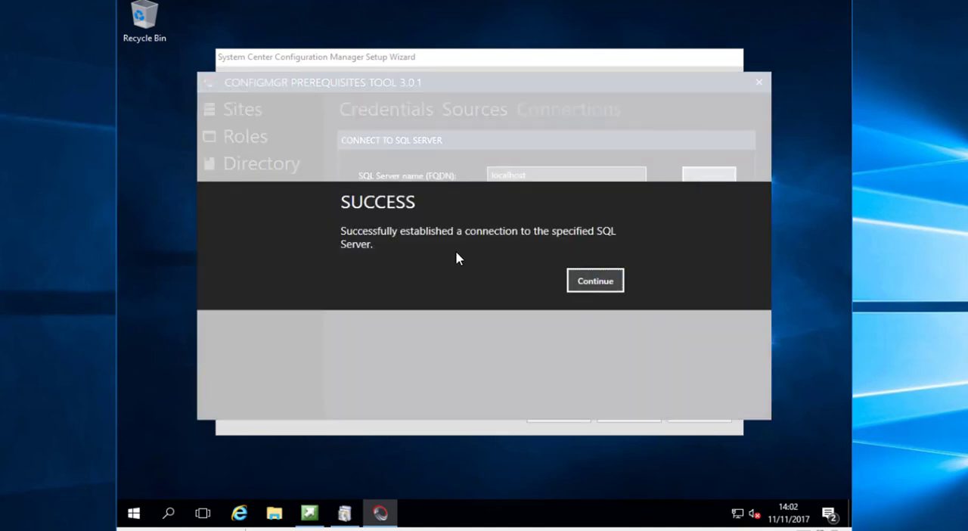
click(611, 290)
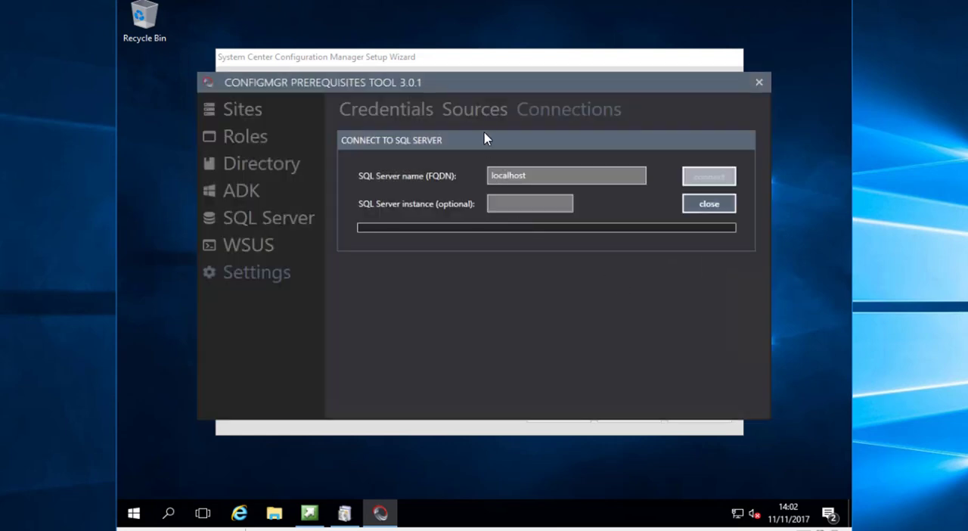
Validate the SQL instance's collation for Configuration Manager and view the database precreation settings
click(293, 225)
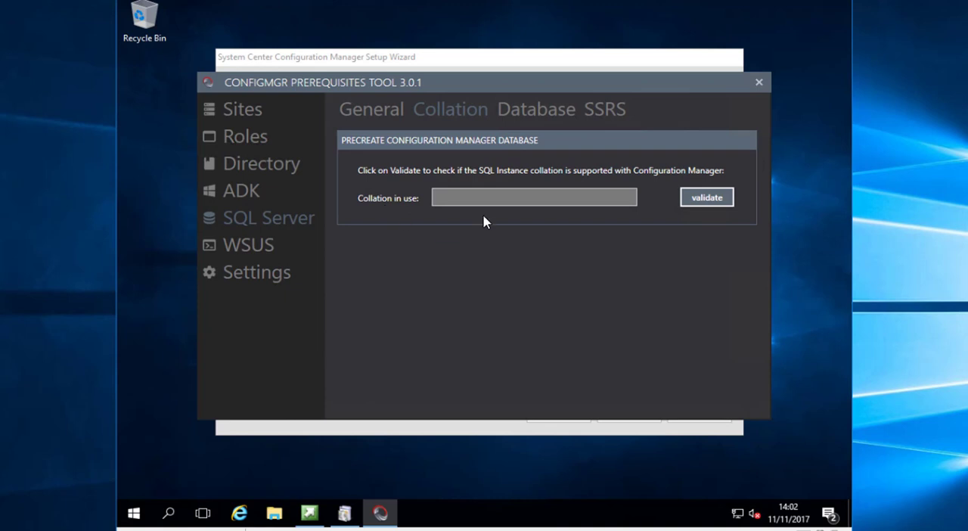
click(708, 199)
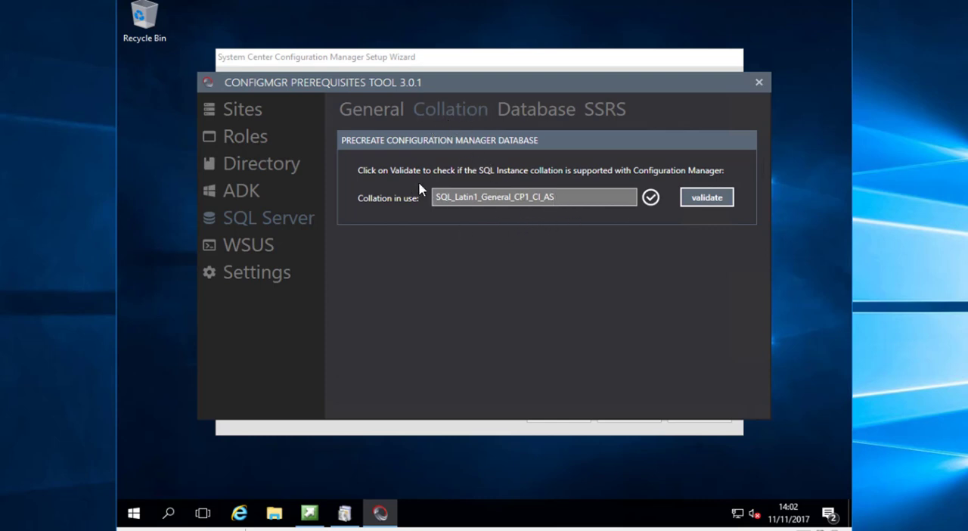
click(531, 112)
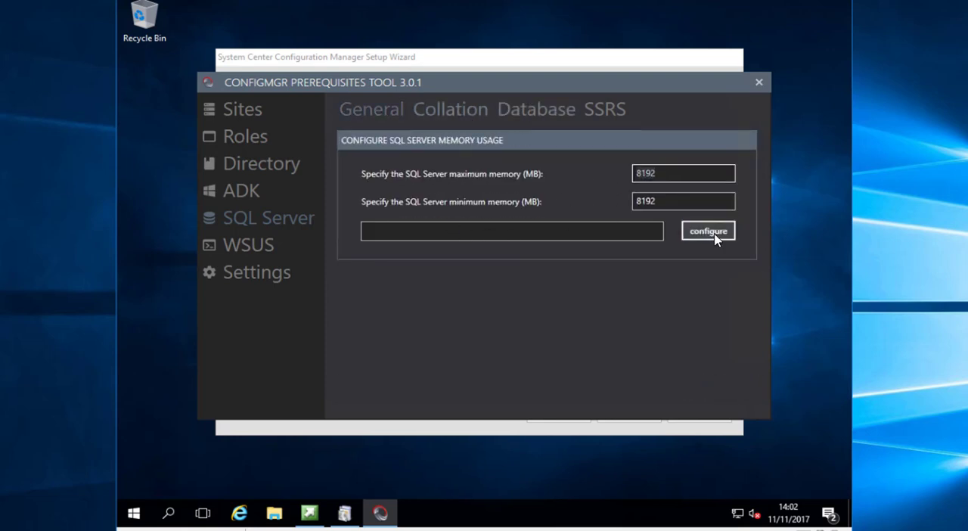
Configure the SQL Server maximum and minimum memory as 8192 MB and close the prerequisites tool
click(709, 233)
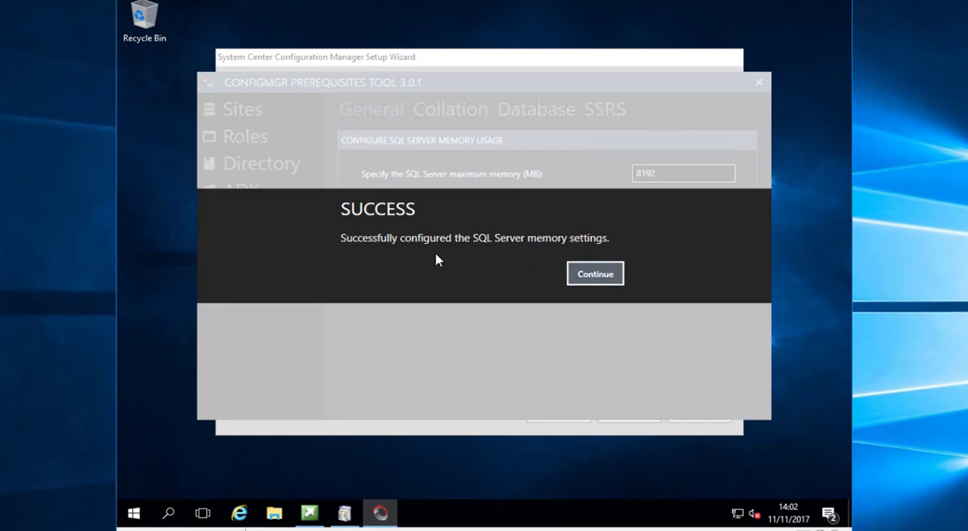
click(595, 274)
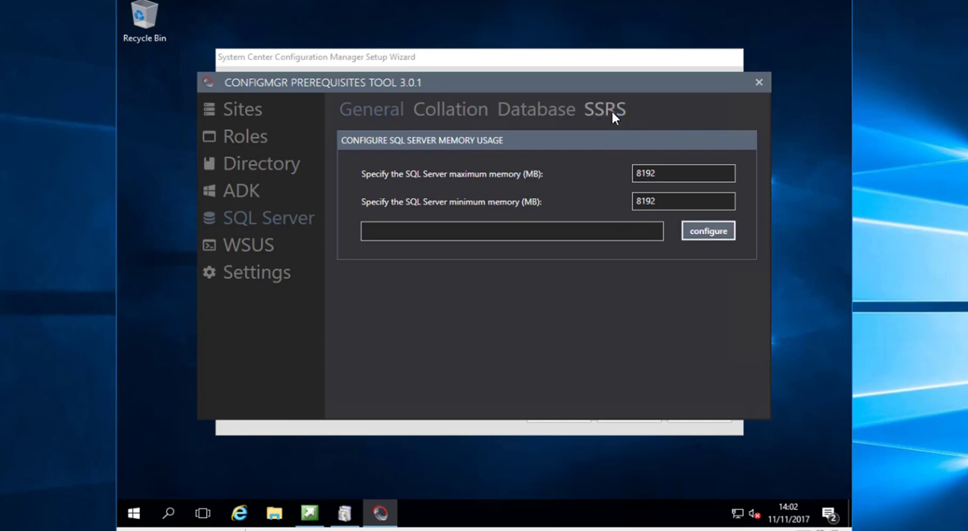
click(759, 85)
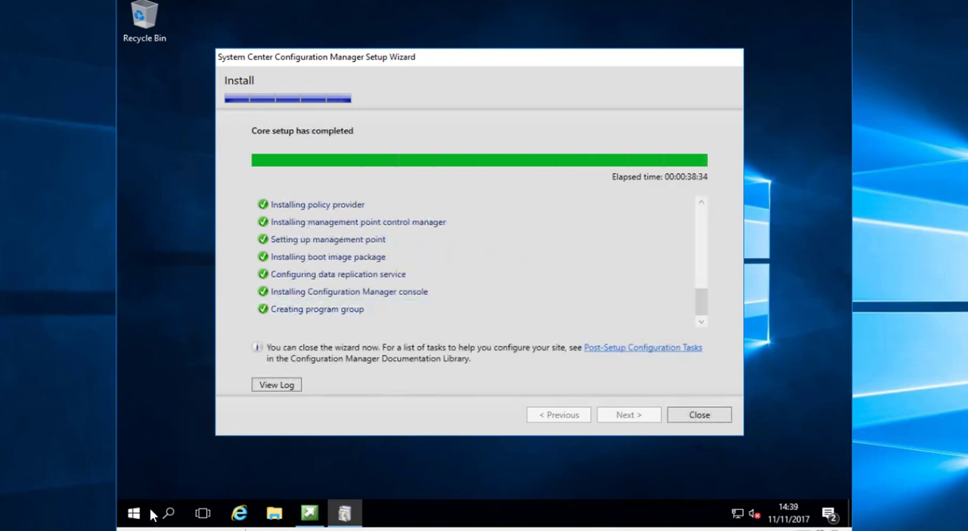
Launch the Configuration Manager Console and show Updates and Servicing in the Administration workspace with a wider Name column
click(132, 513)
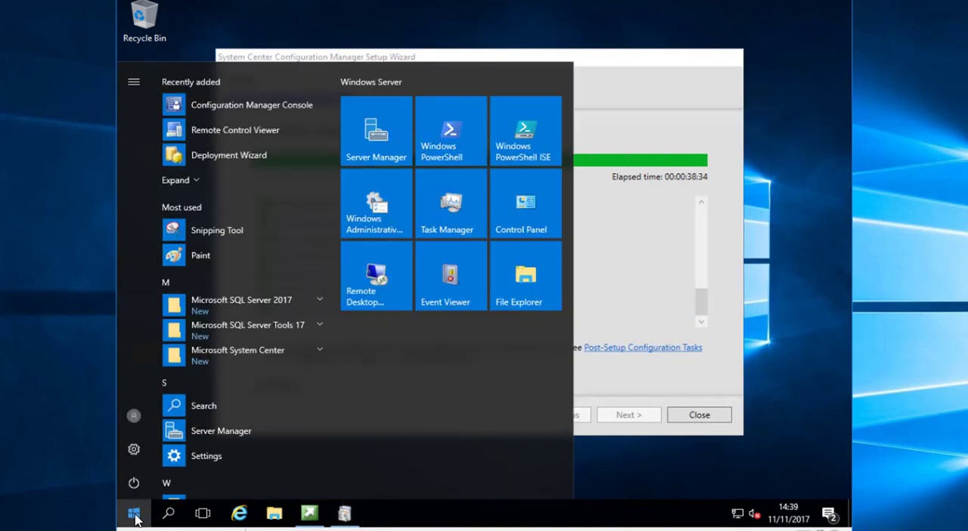
click(254, 112)
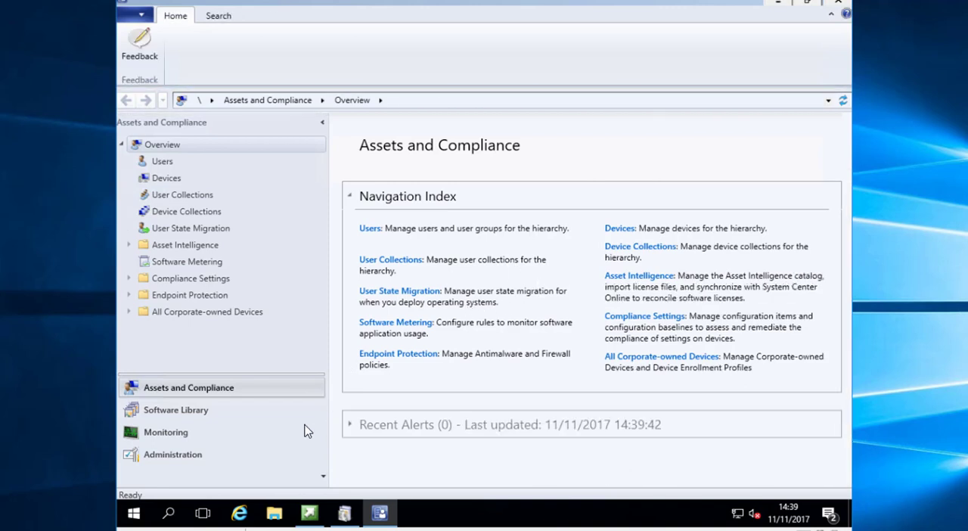
click(210, 462)
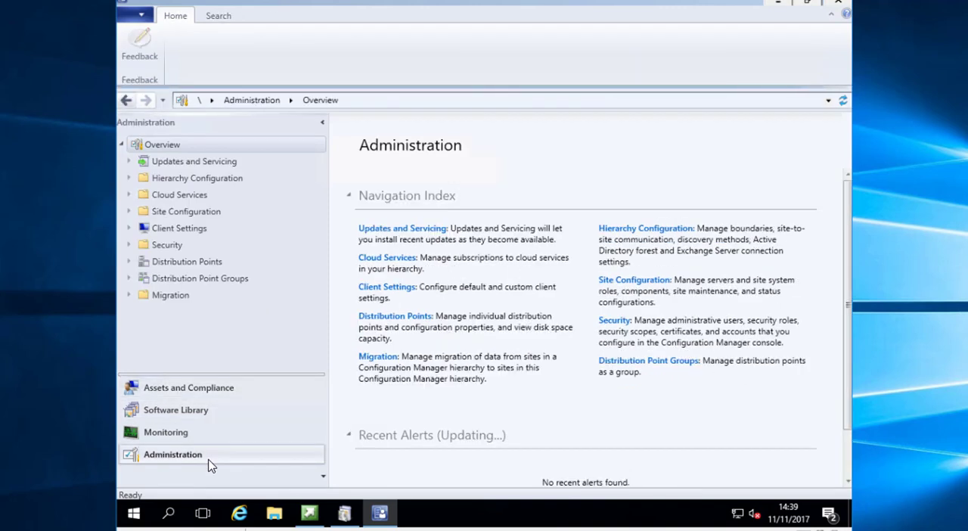
click(223, 163)
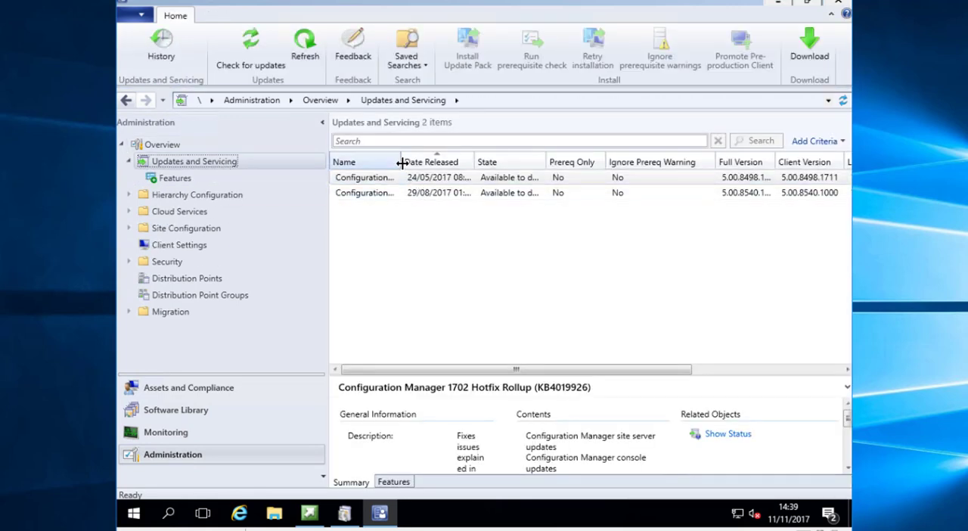
drag(402, 162, 545, 160)
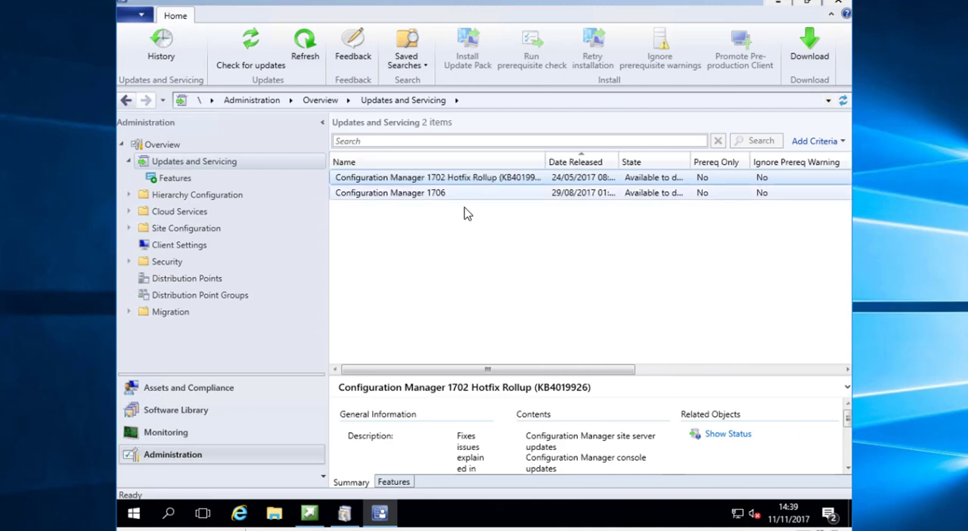
Inspect the available actions for Configuration Manager 1706 and widen the State column to read the updates' states
click(457, 195)
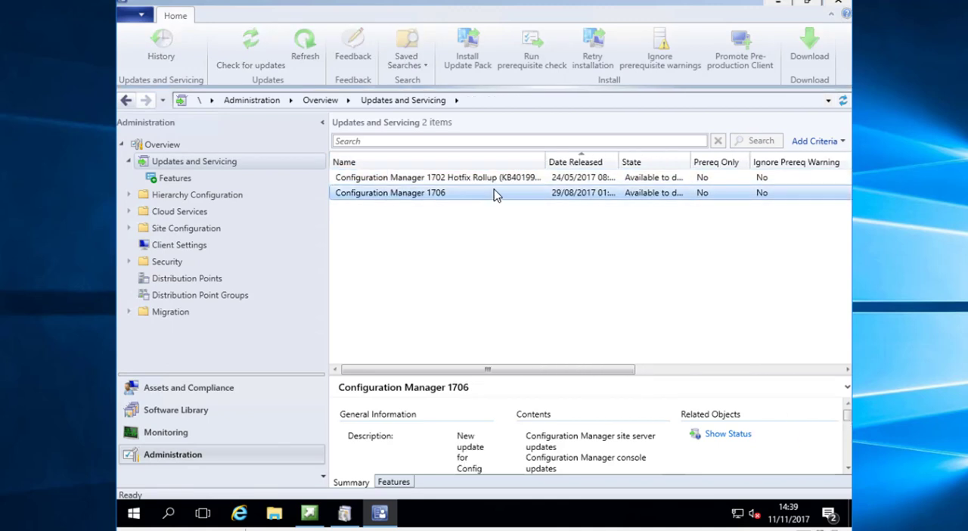
right_click(437, 197)
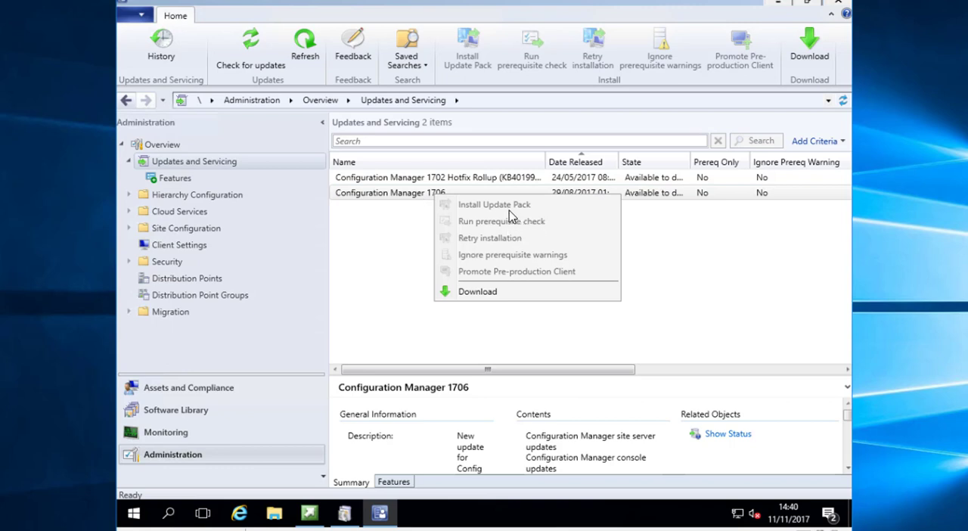
click(416, 233)
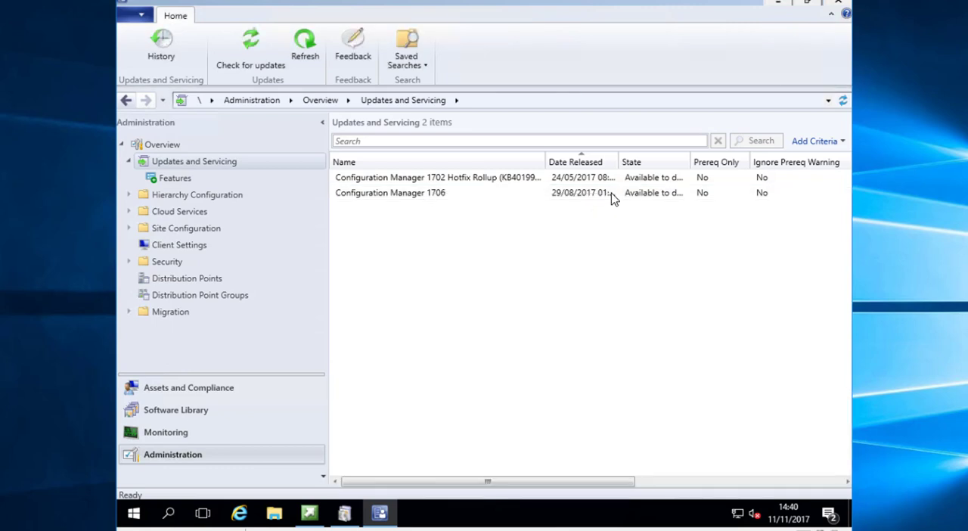
drag(695, 154, 760, 154)
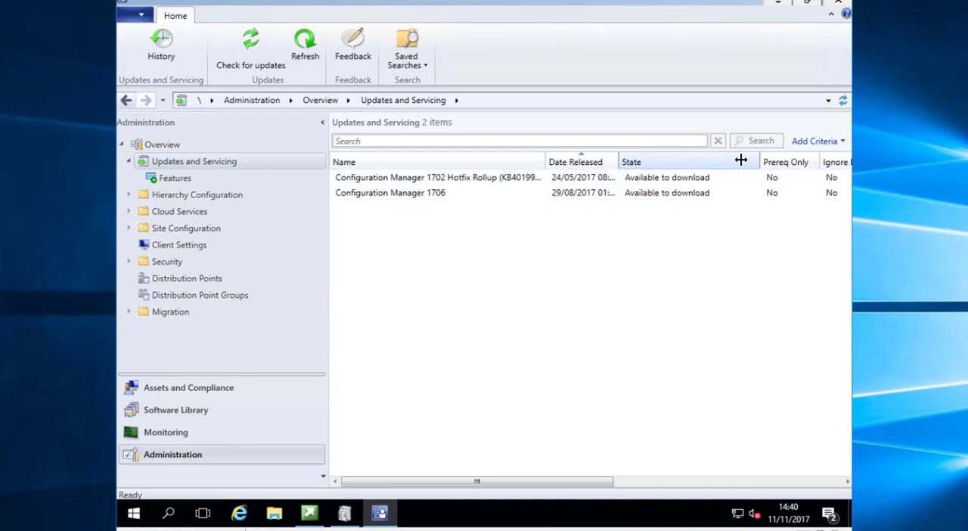
click(553, 198)
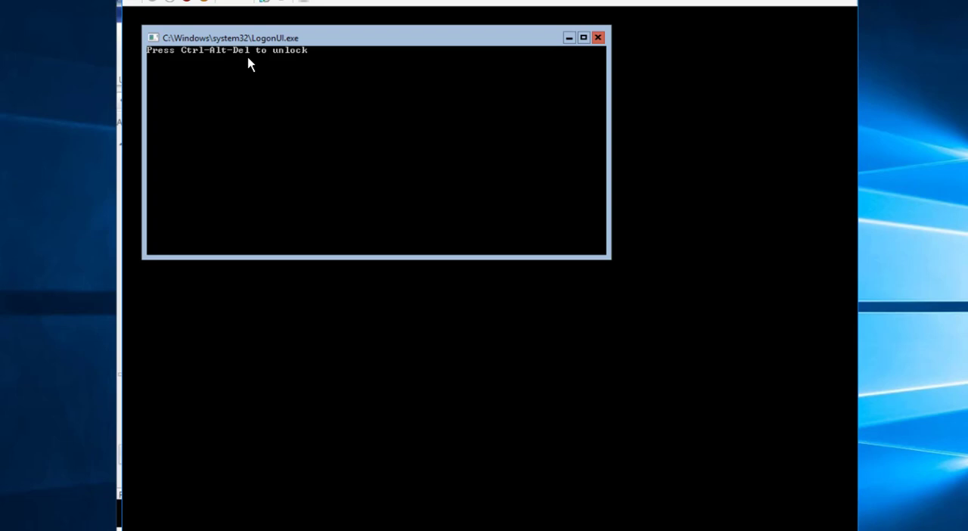
Switch to the Server Core virtual machine and unlock it with the Administrator account password
click(136, 5)
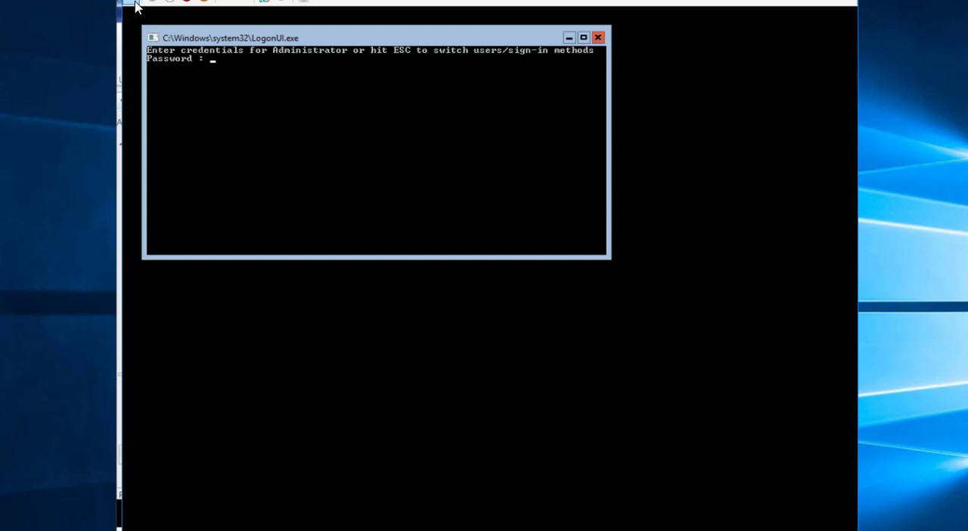
text(********)
key(Return)
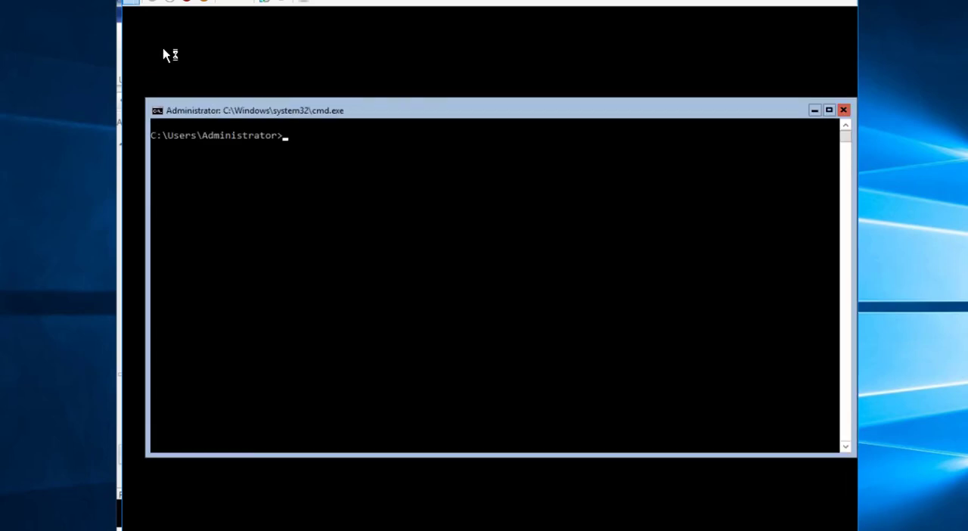
Run sconfig at the command prompt and reposition its window slightly
text(sconfig)
key(Return)
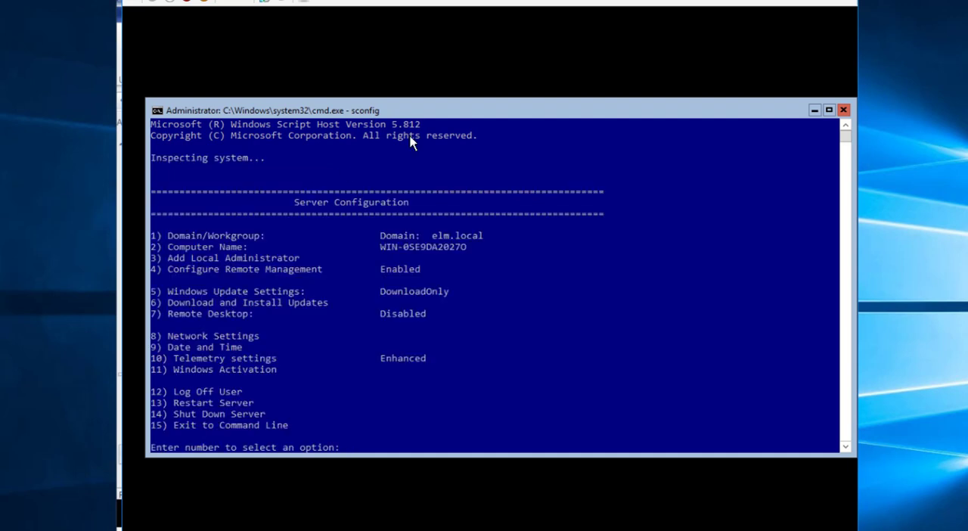
drag(458, 114, 454, 114)
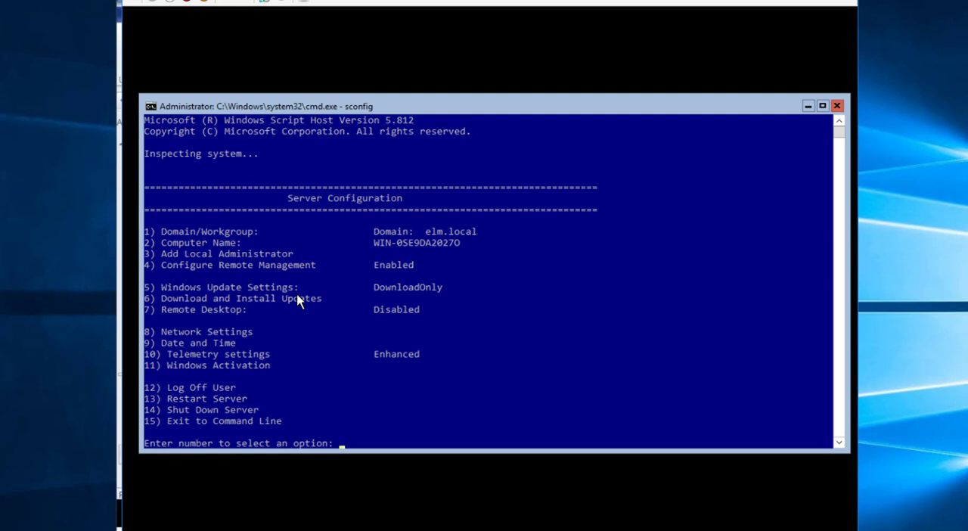
Change the server's computer name to 16DP01 through the Computer Name option
text(2)
key(Return)
text(16)
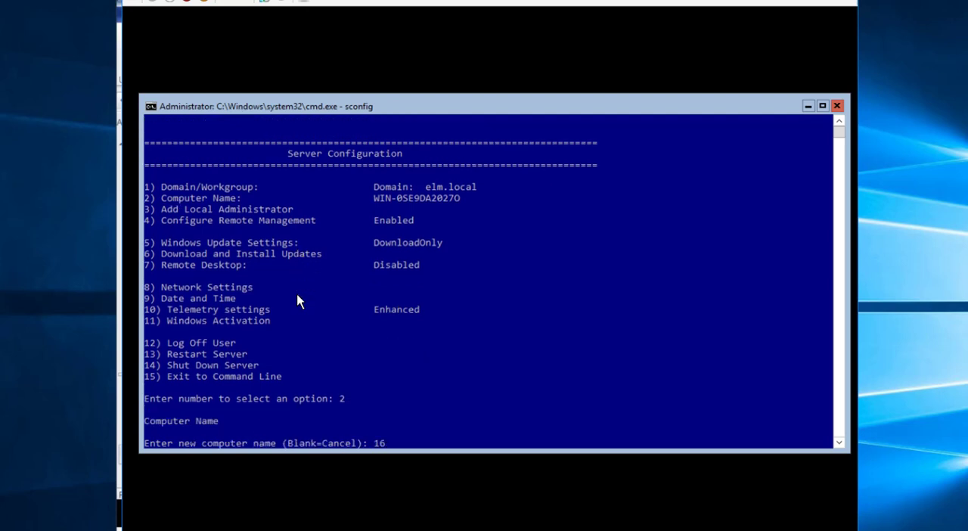
text(DPM)
key(BackSpace)
text(01)
key(Return)
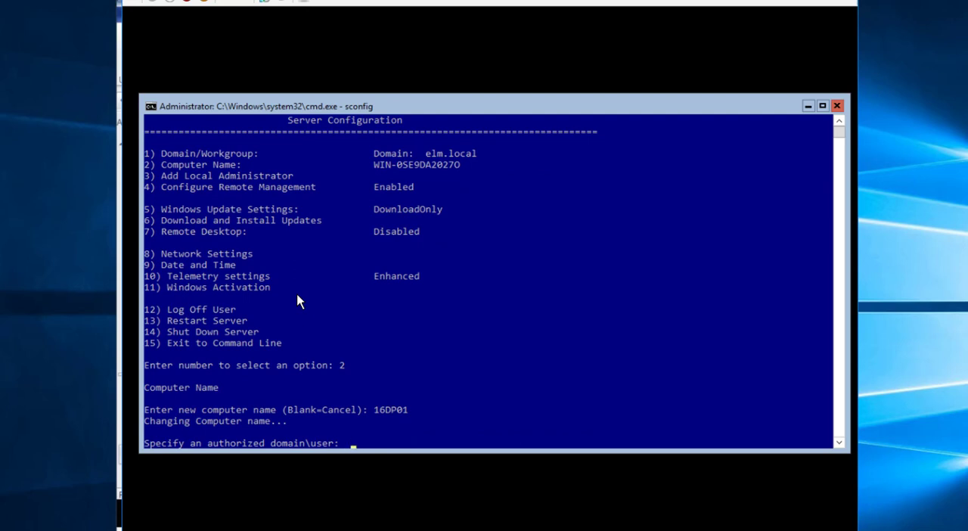
Authorize the rename with the elm domain user's name and password, and restart the server
key(Return)
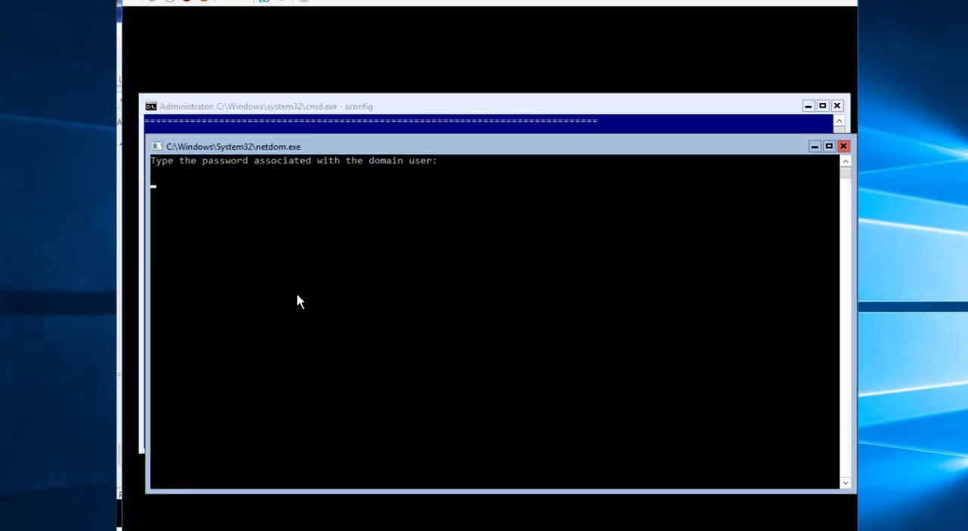
key(Return)
click(513, 334)
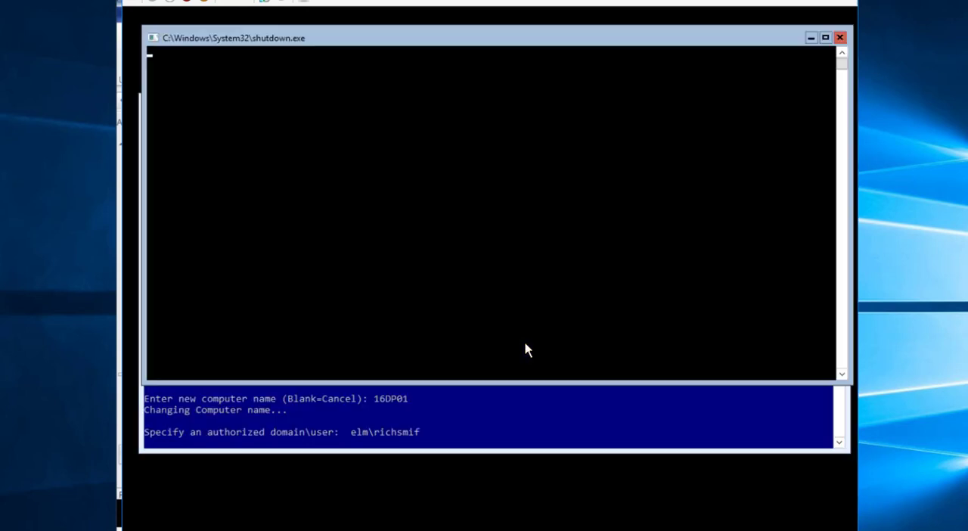
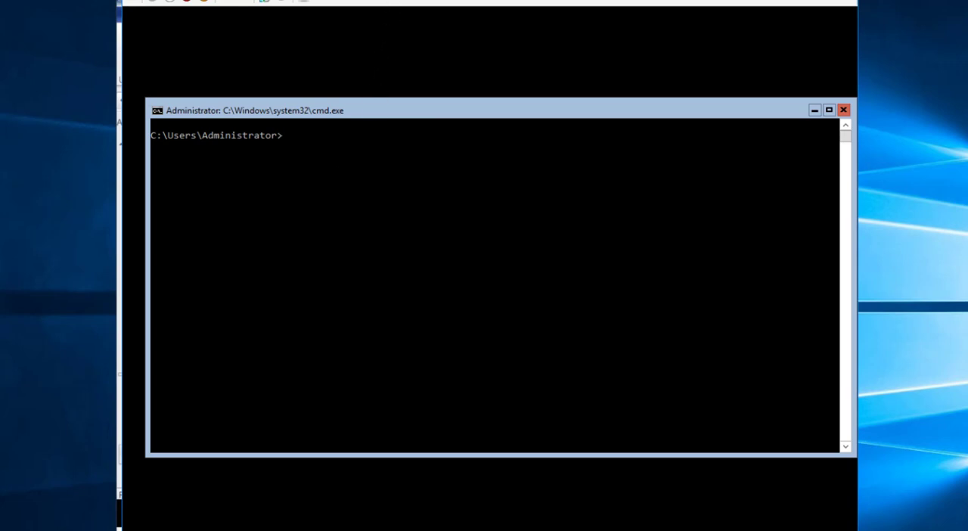
Run ipconfig on the Server Core machine and ping 192.168.1.156 from the host's command prompt
text(ipconfig)
key(Return)
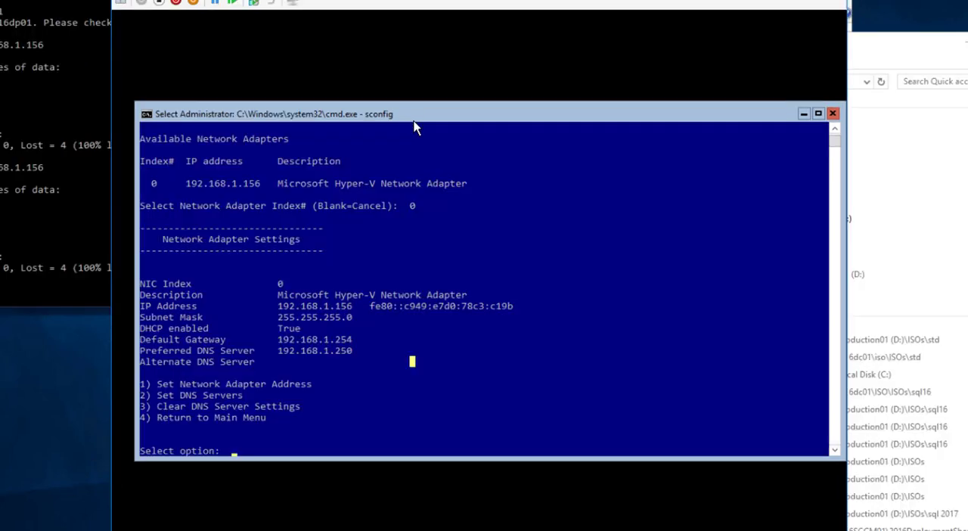
click(60, 158)
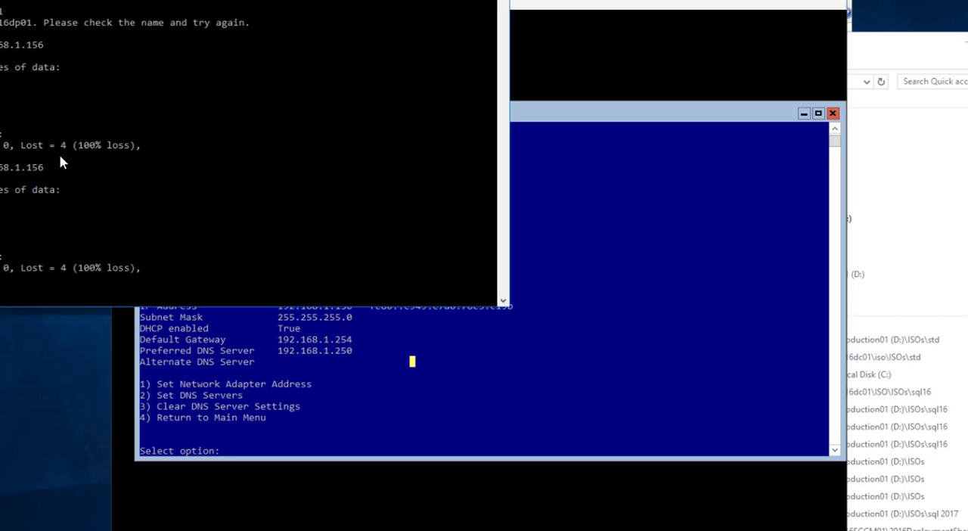
drag(139, 0, 449, 94)
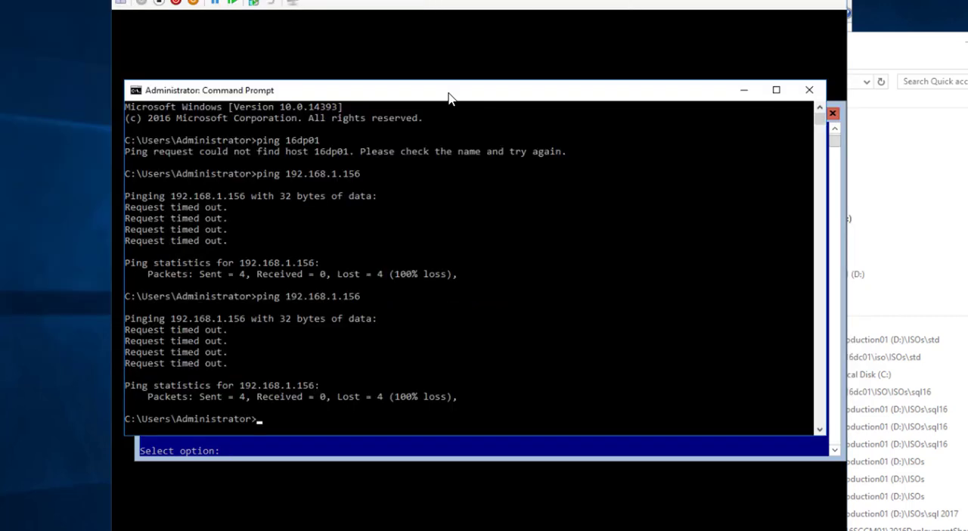
key(Up)
key(Return)
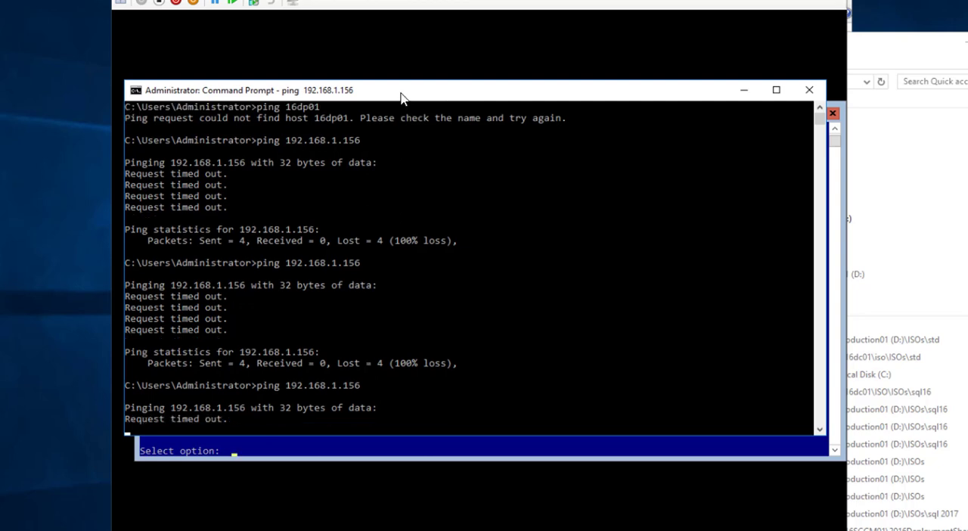
drag(400, 98, 613, 103)
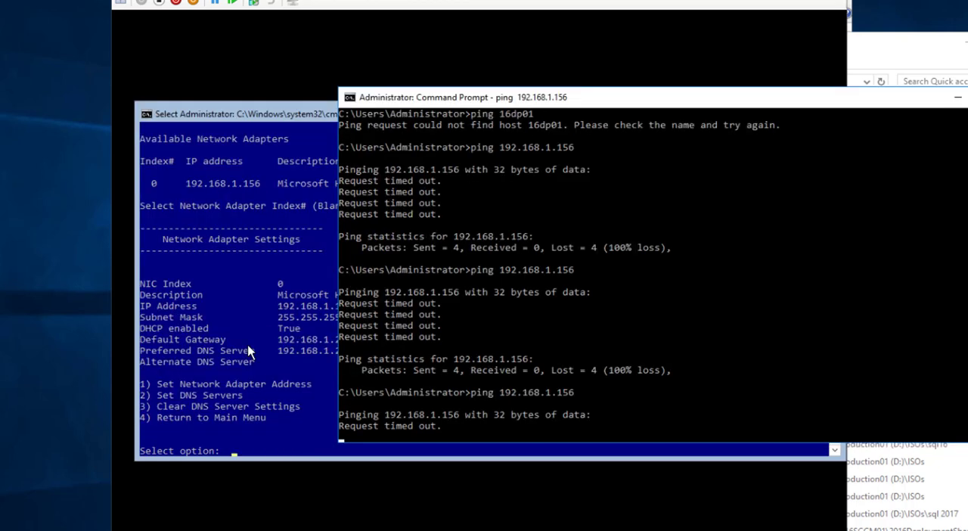
Exit sconfig to the command line and run netsh firewall set service fileandprint to allow file and print sharing
click(296, 122)
key(Escape)
text(4)
key(Return)
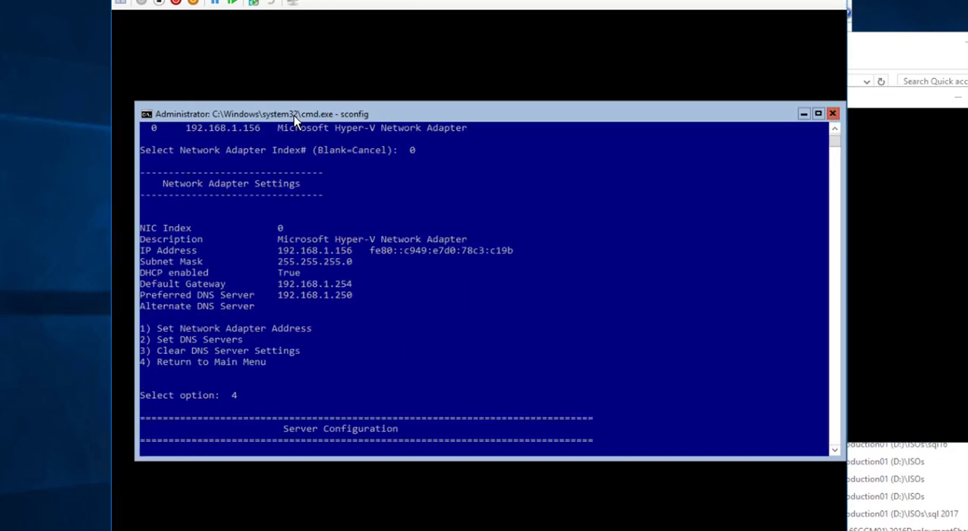
text(15)
key(Return)
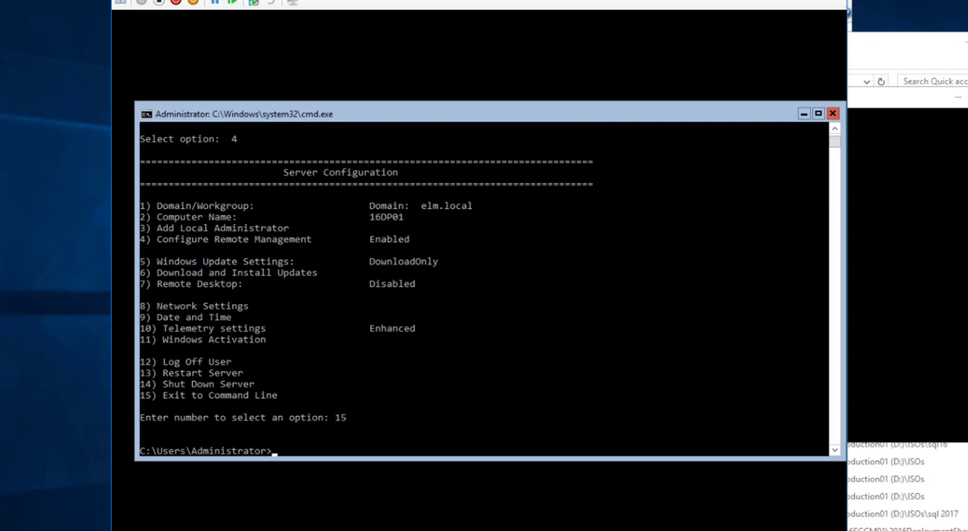
text(netsh firewall set service fileandprint)
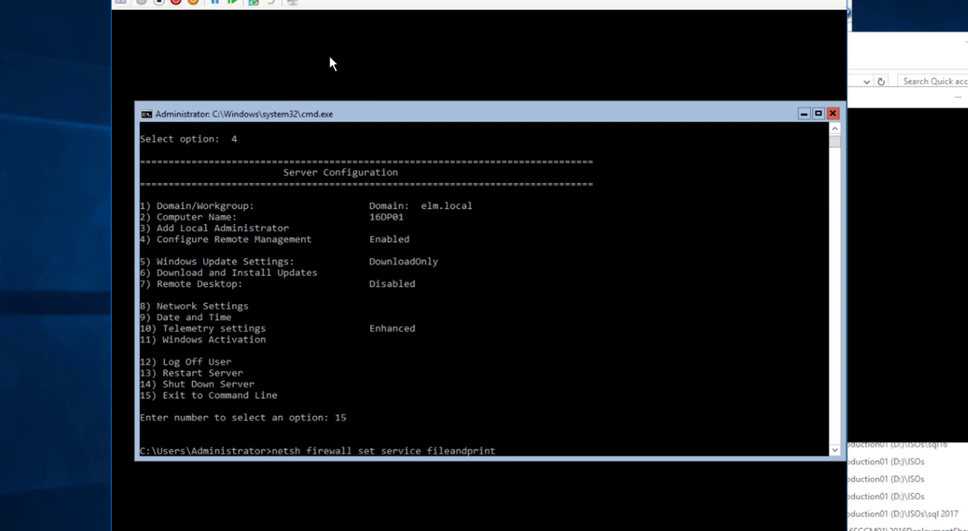
key(Return)
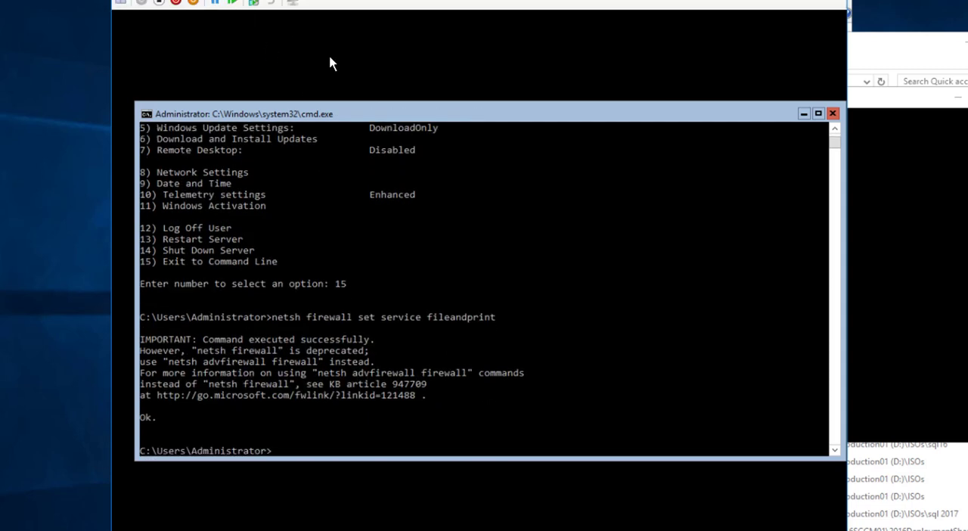
Ping 192.168.1.156 again from the host to test the new firewall setting
click(896, 113)
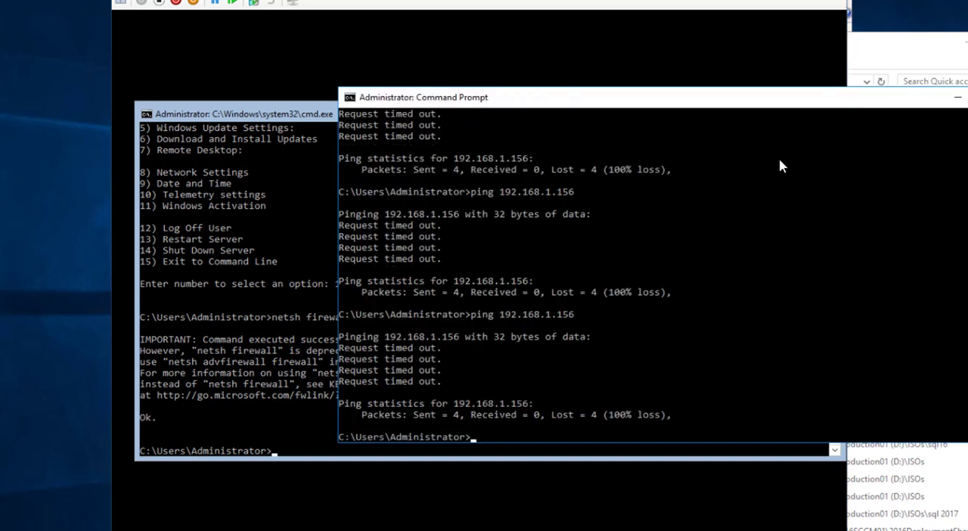
key(Up)
key(Return)
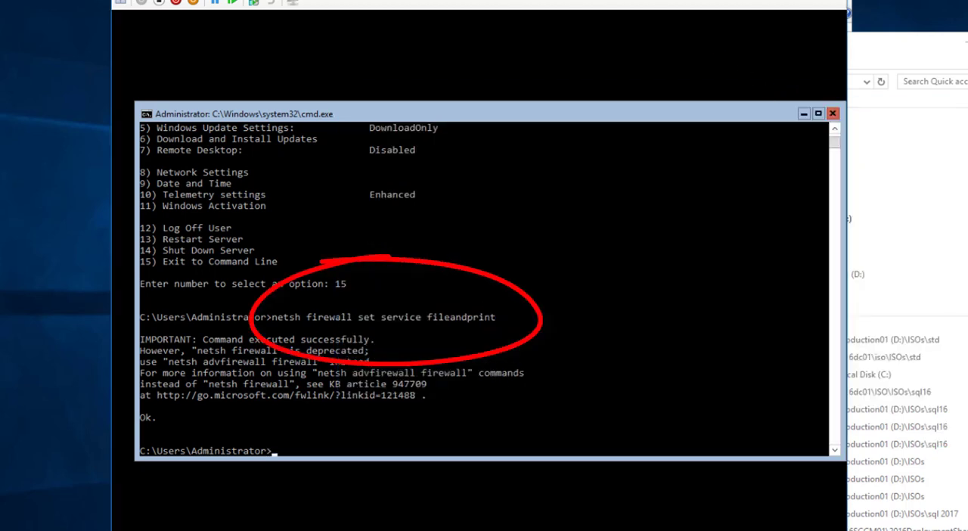
Open the Server Core machine's administrative share \\192.168.1.156\c$ in File Explorer
click(874, 47)
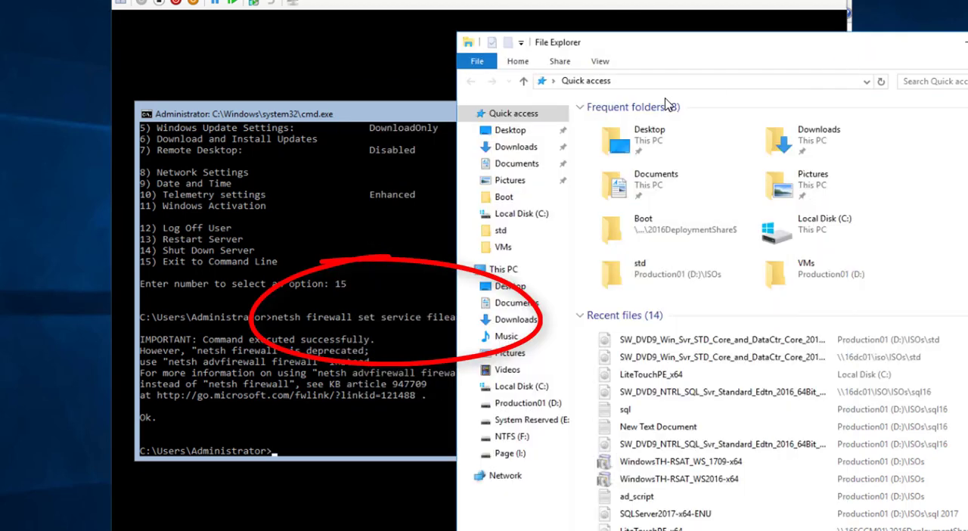
click(657, 86)
text(\)
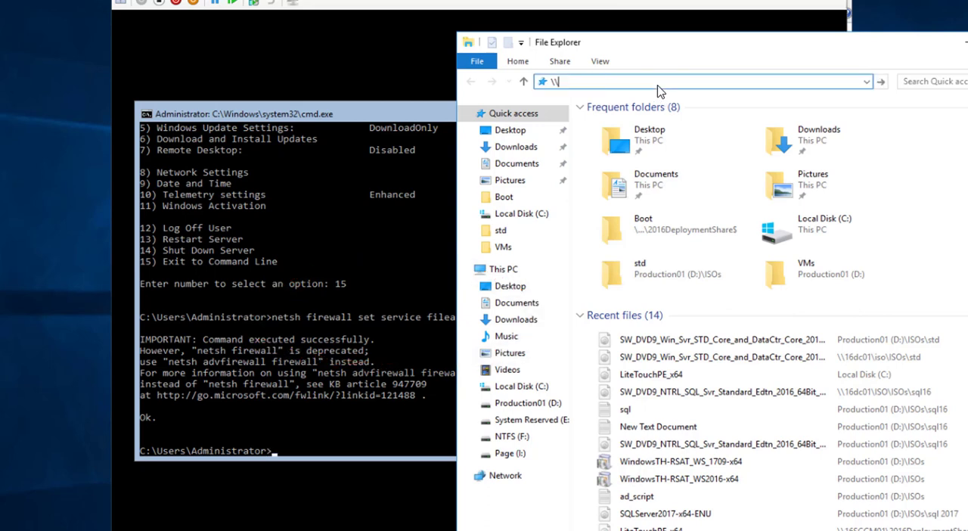
text(192.168.1.156)
key(Return)
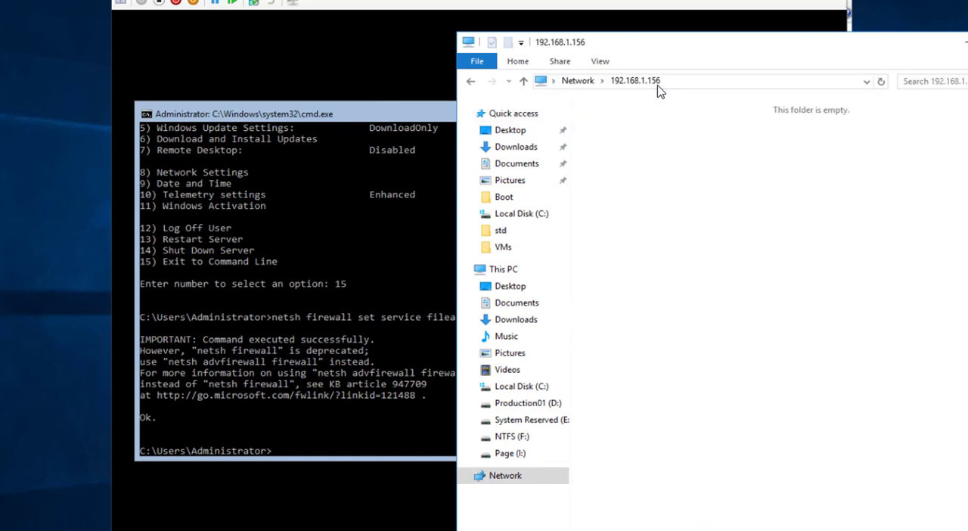
click(687, 86)
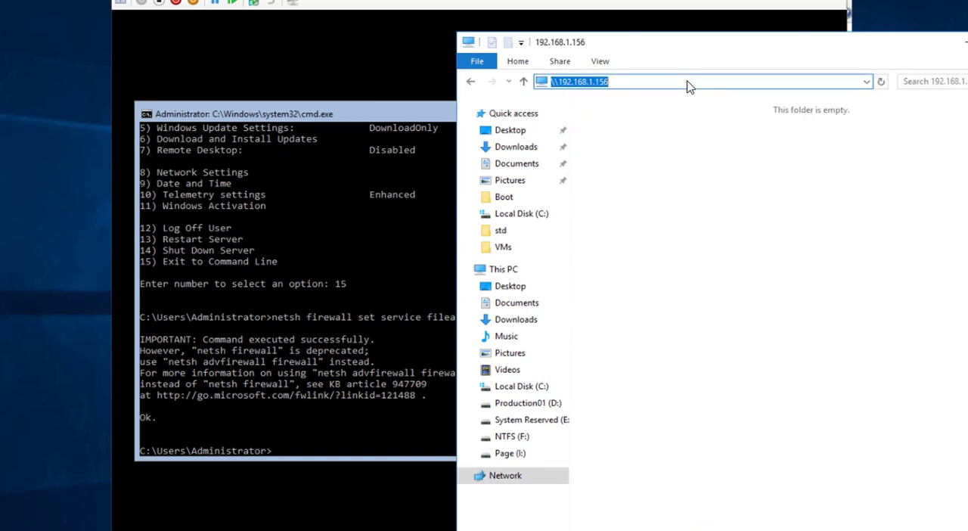
click(688, 86)
text(\c$)
key(Return)
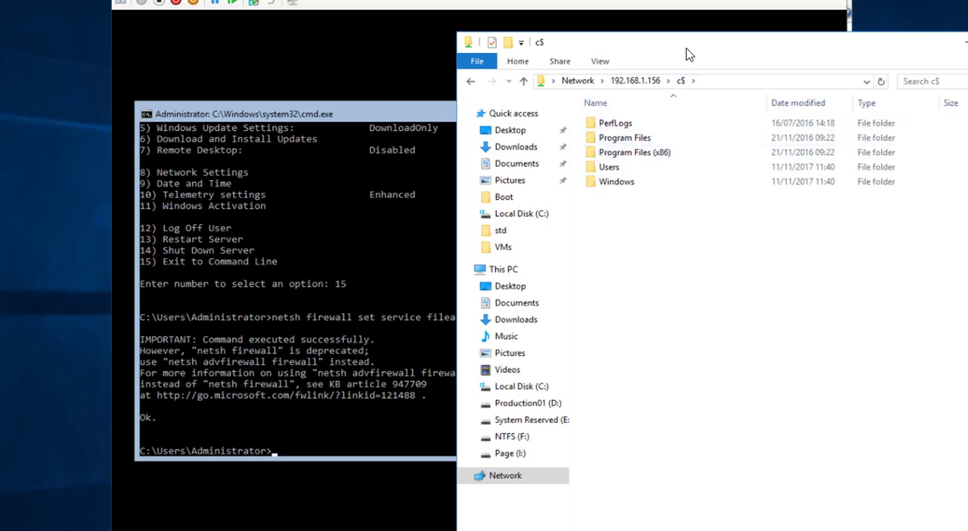
Open a second File Explorer window on the domain controller share \\16dc01\c$
drag(685, 53, 635, 58)
key(ctrl+n)
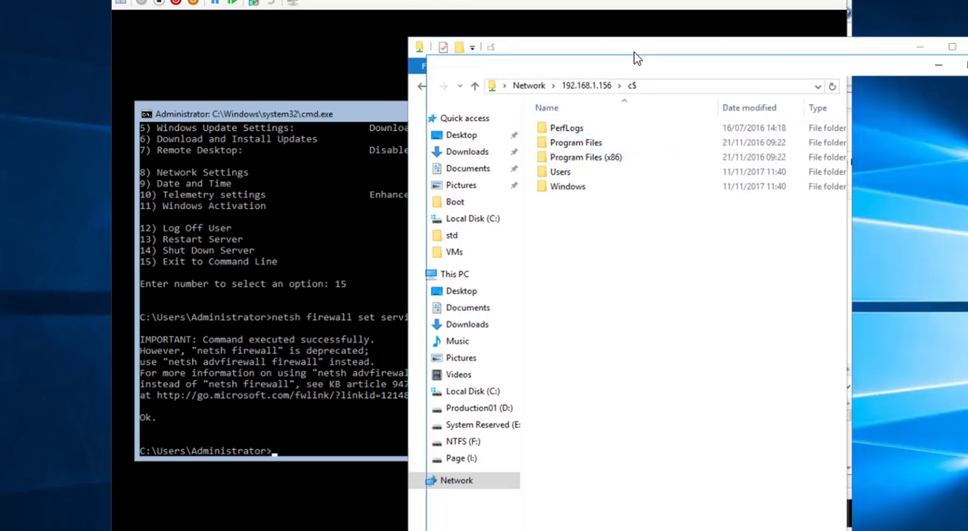
click(686, 104)
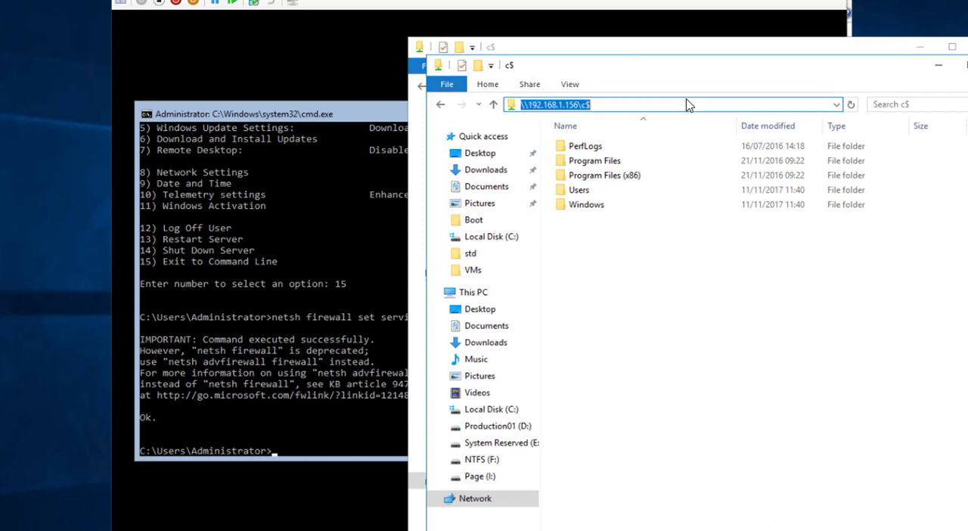
text(\\)
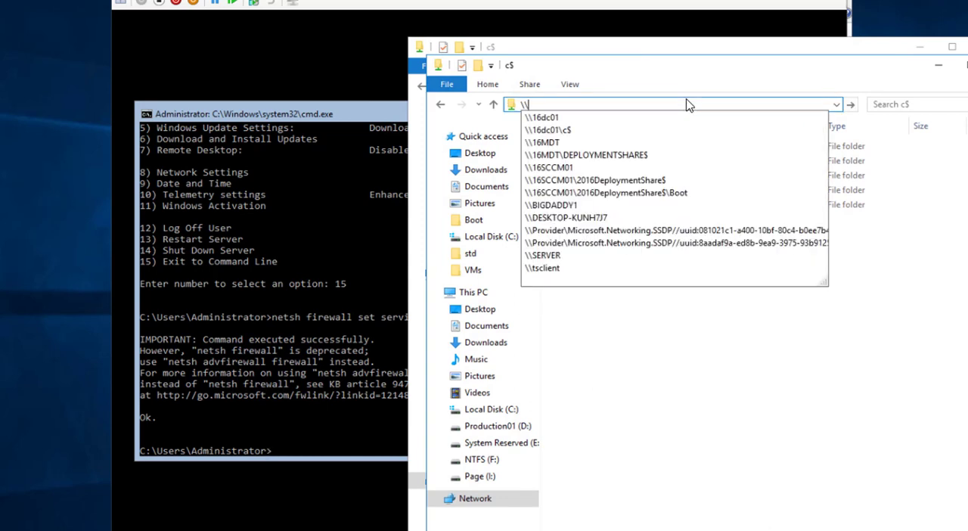
key(Down)
key(Down)
key(Return)
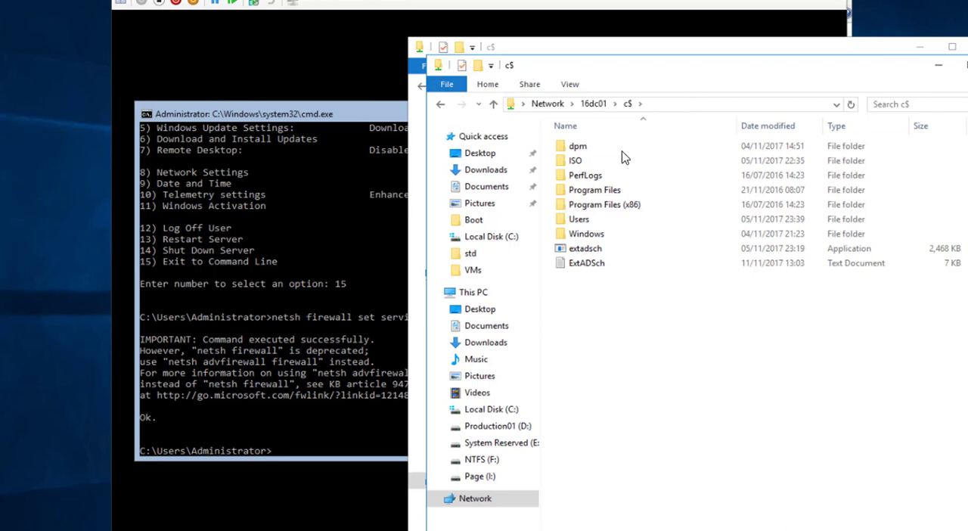
Copy ConfigMgrPrerequisitesTool from ISO\ISOs\SCCM PRE-REQ on 16dc01 to the 192.168.1.156 c$ share, and close the destination window
double_click(612, 160)
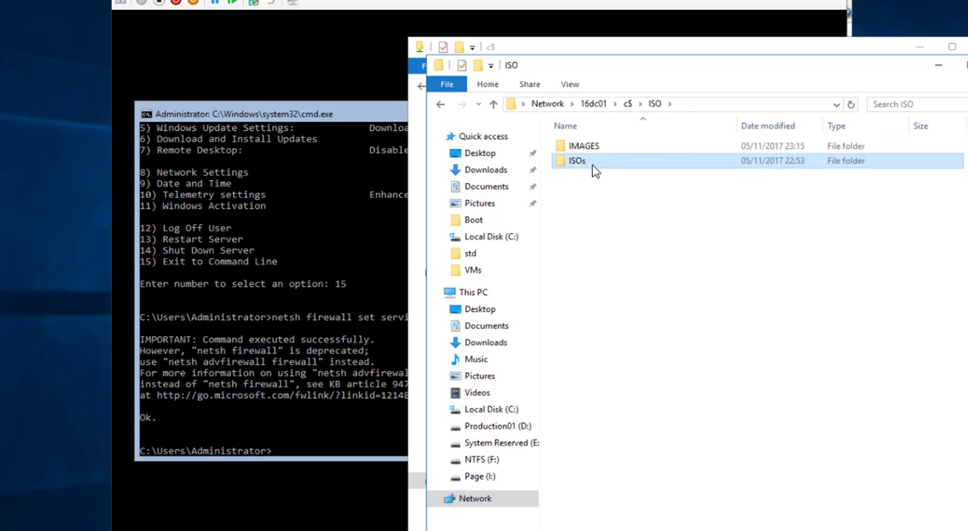
double_click(593, 171)
drag(616, 68, 775, 76)
double_click(749, 245)
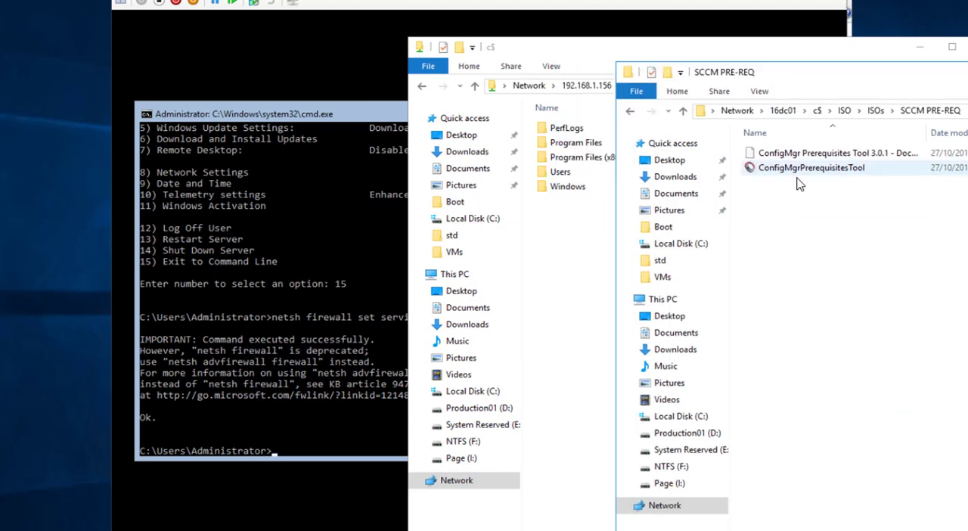
drag(802, 167, 575, 242)
click(967, 47)
Run ConfigMgrPrerequisitesTool.exe from the root of C: at the Server Core command prompt
click(379, 380)
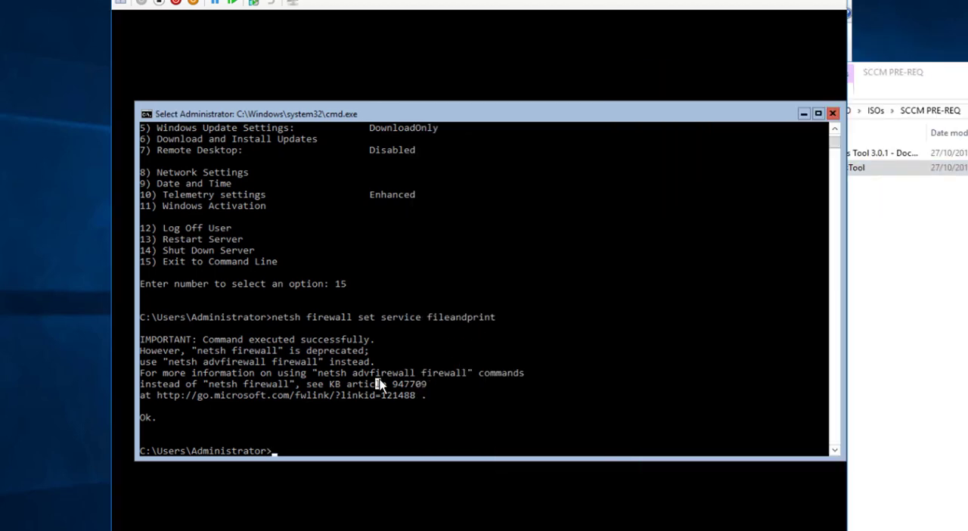
text(cd\)
key(Return)
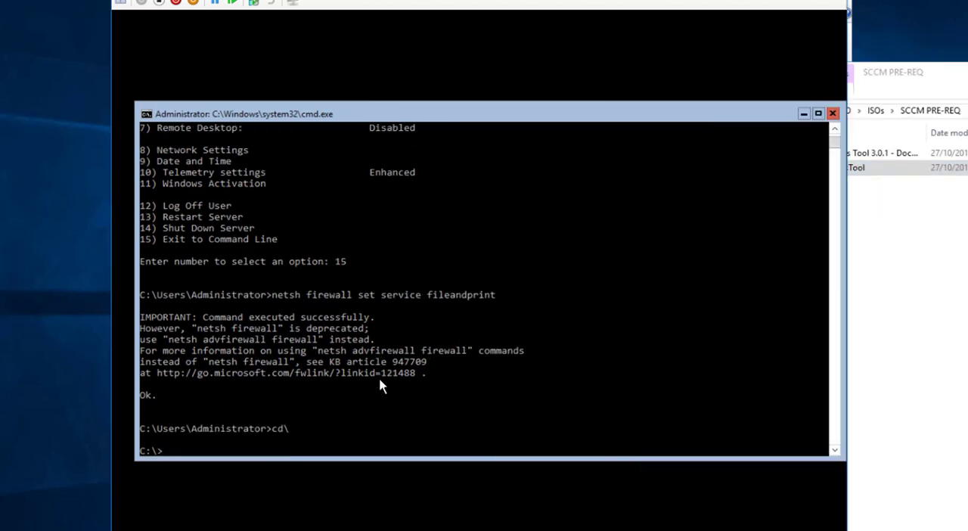
text(Con)
key(Tab)
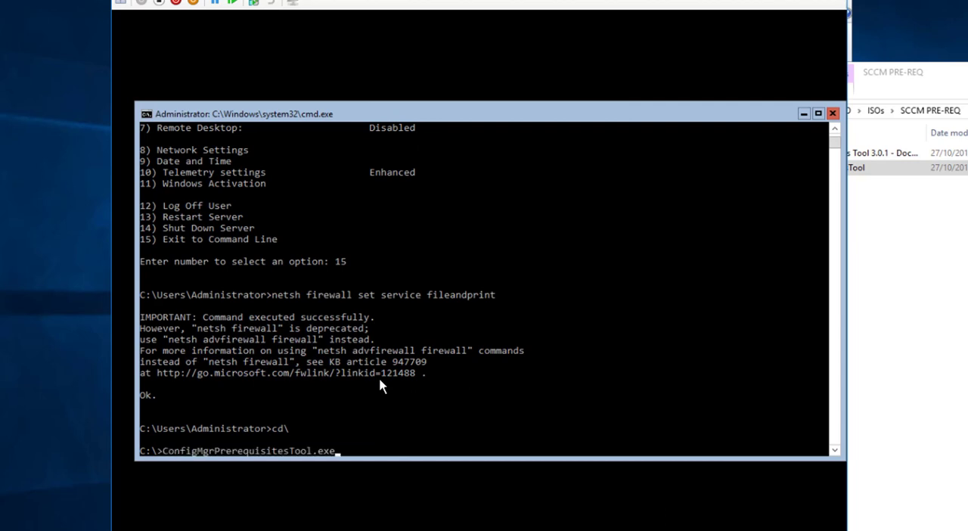
key(Return)
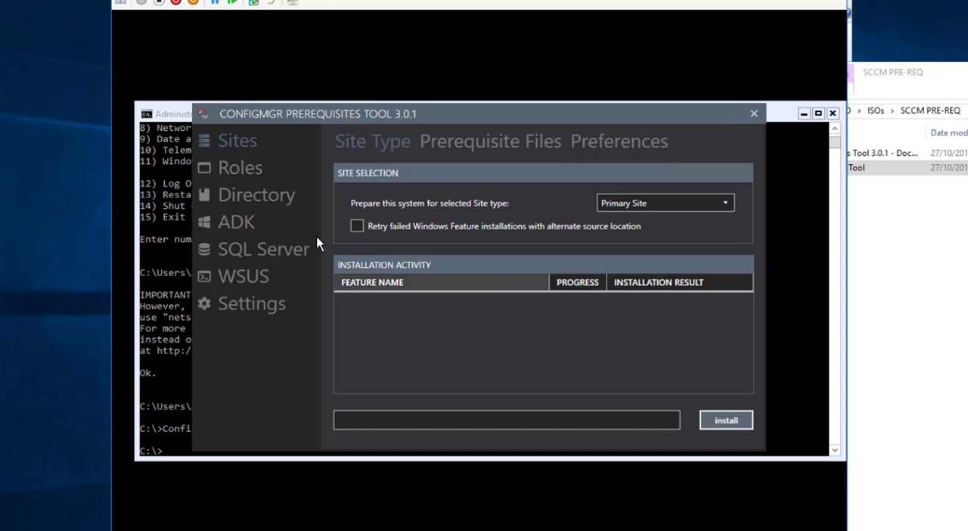
Install the Windows features for the Management Point and Distribution Point site system roles on the local system
click(247, 170)
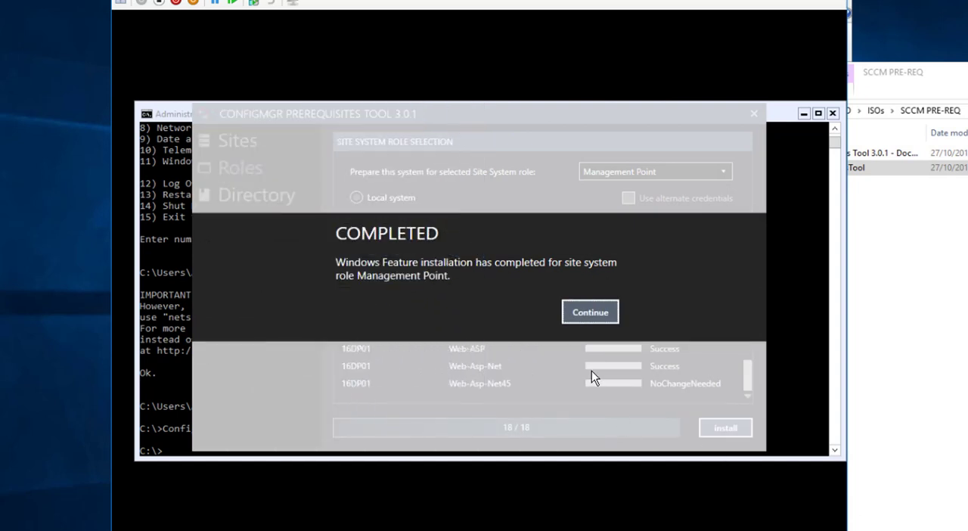
click(587, 316)
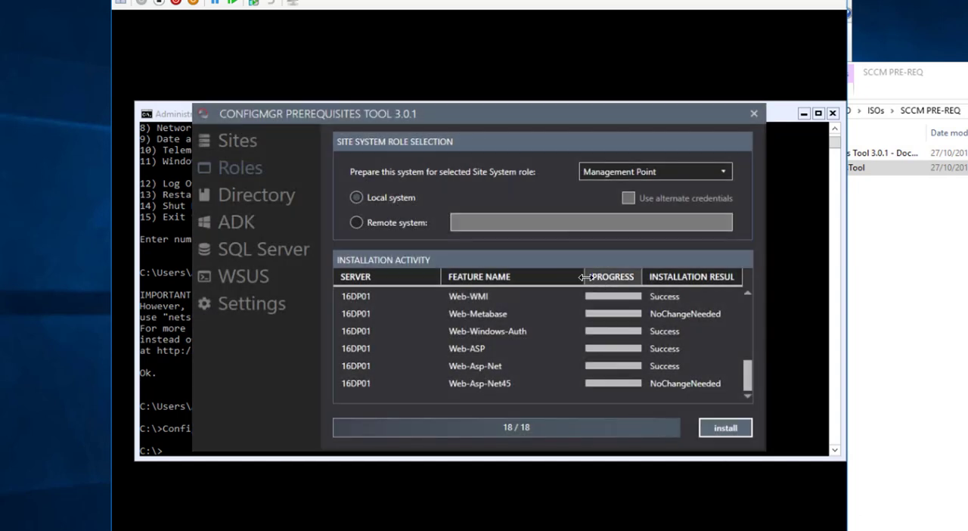
click(655, 171)
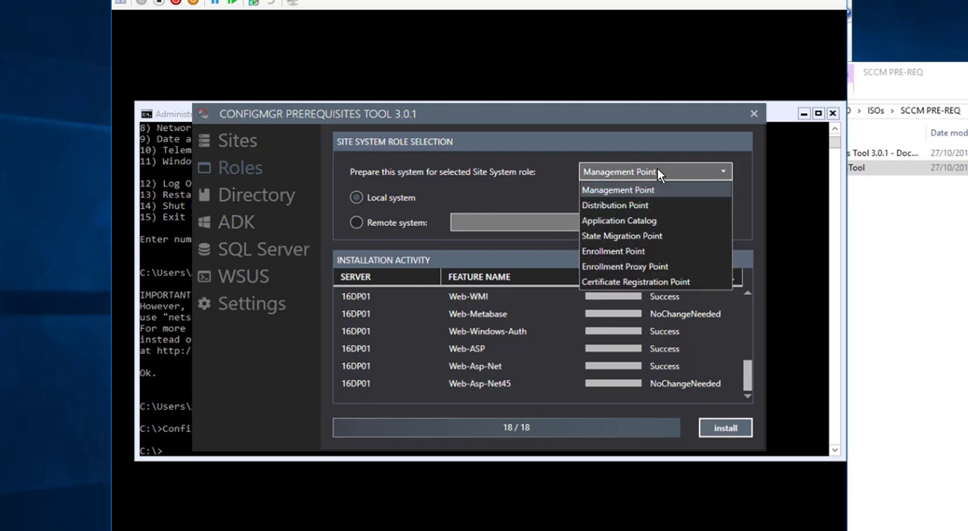
click(631, 205)
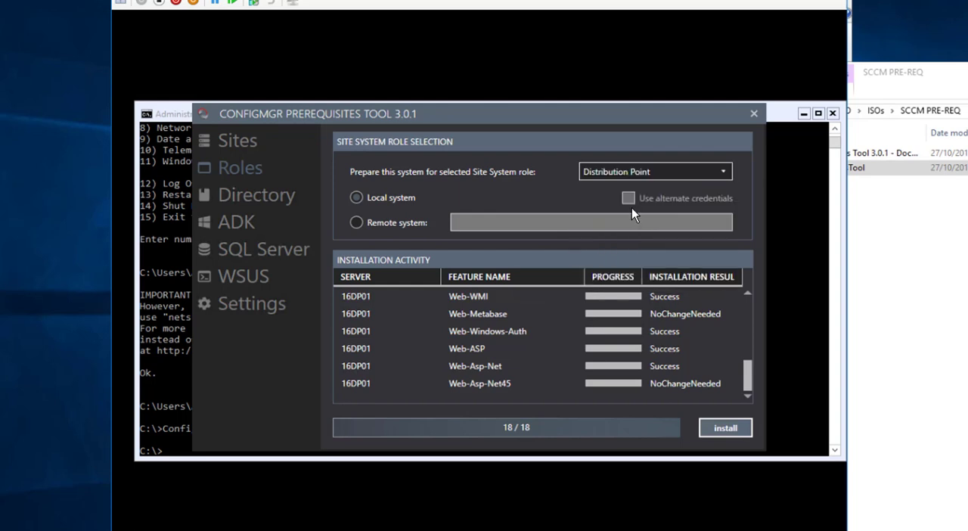
click(722, 428)
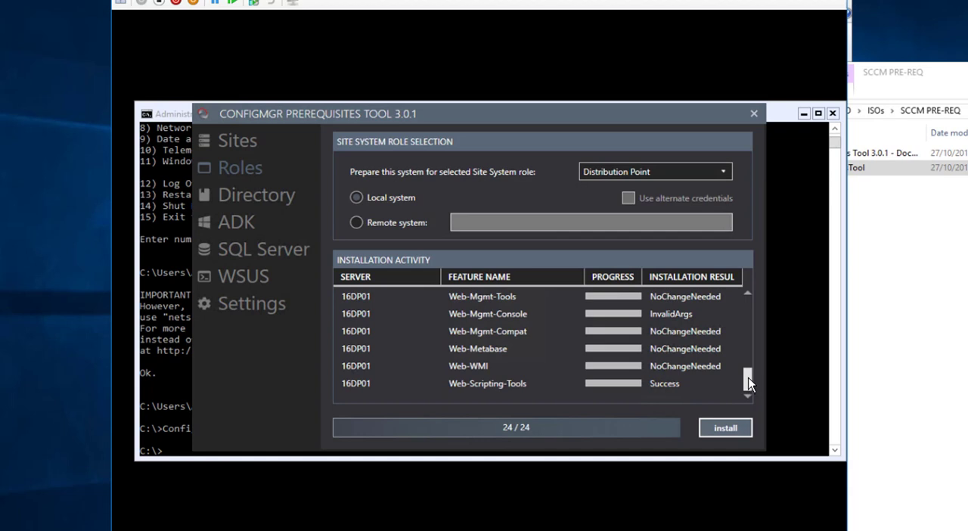
mouse_move(746, 381)
mouse_down()
mouse_move(746, 316)
mouse_move(749, 391)
mouse_up()
drag(748, 382, 748, 310)
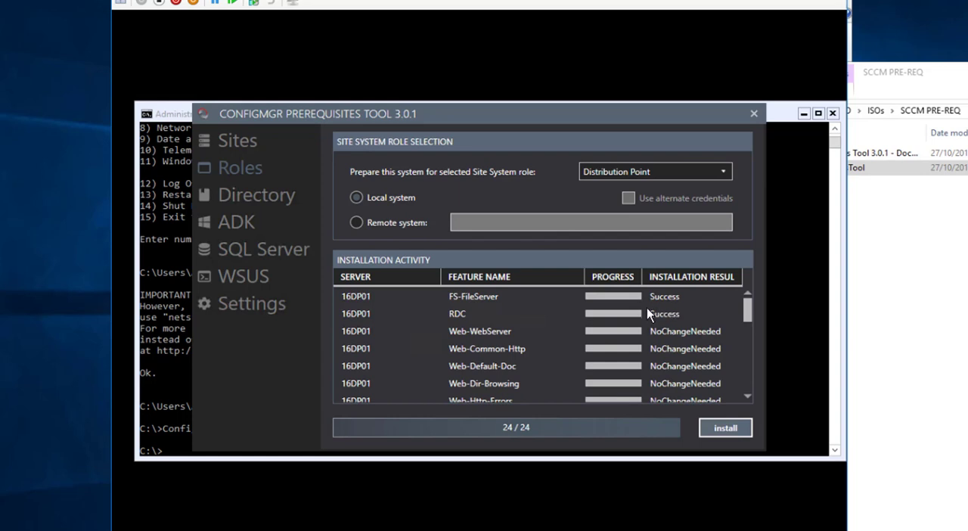
Load the online Windows ADK versions and select Windows ADK for Windows 10, version 1709
click(242, 225)
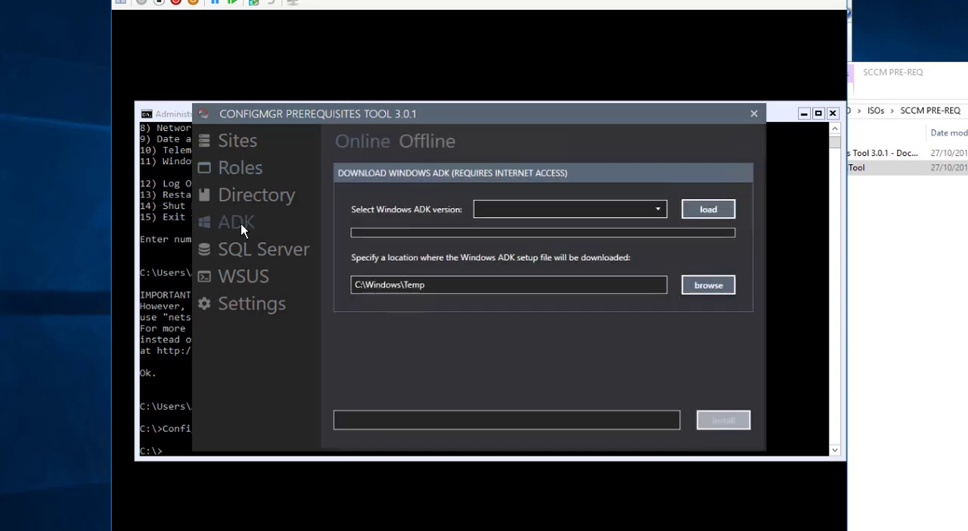
click(709, 212)
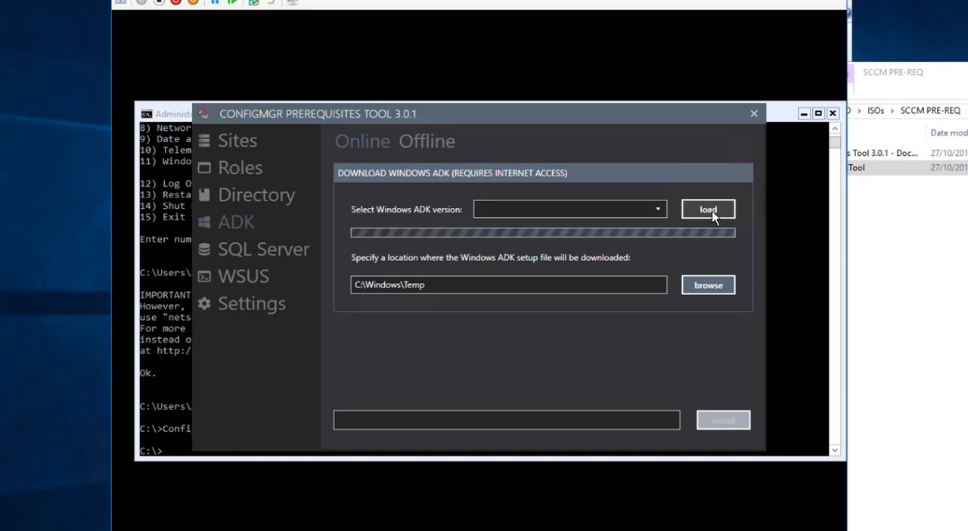
click(609, 211)
click(591, 222)
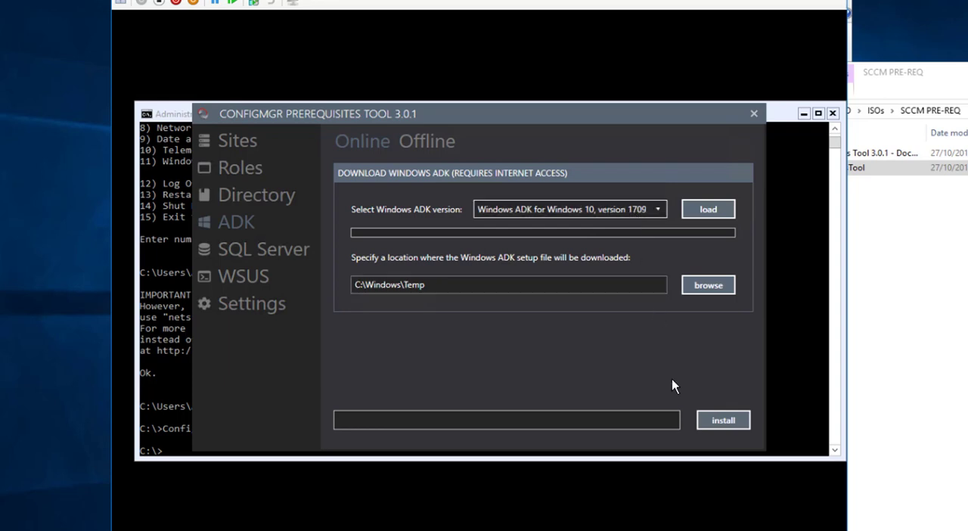
Download the Windows ADK 1709 setup file to C:\Windows\Temp and continue with its installation
click(724, 421)
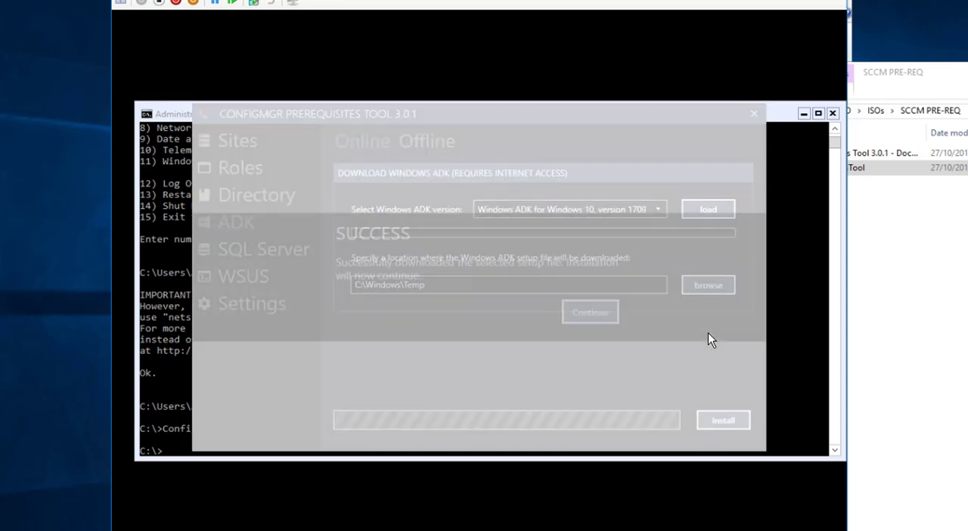
click(594, 318)
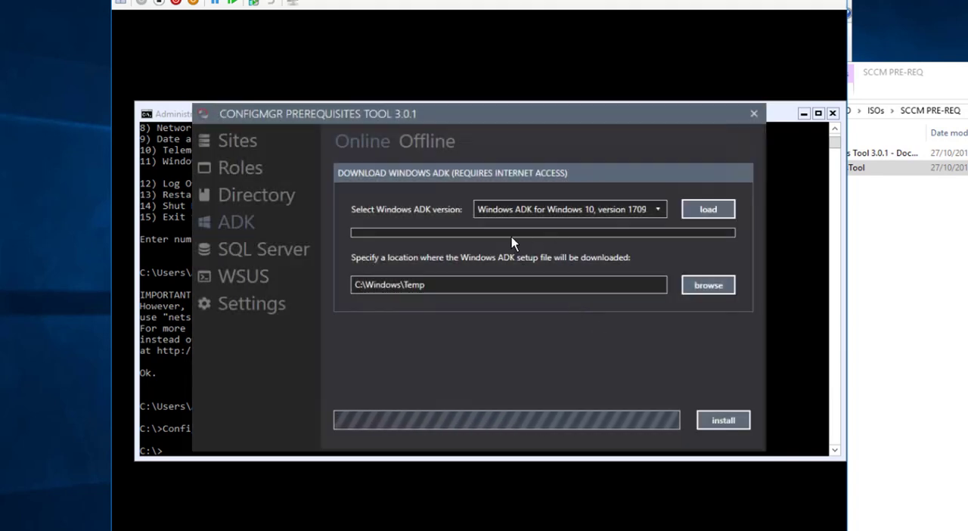
Install the Windows features for the Application Catalog site system role on the local system while checking the ADK installation
click(229, 165)
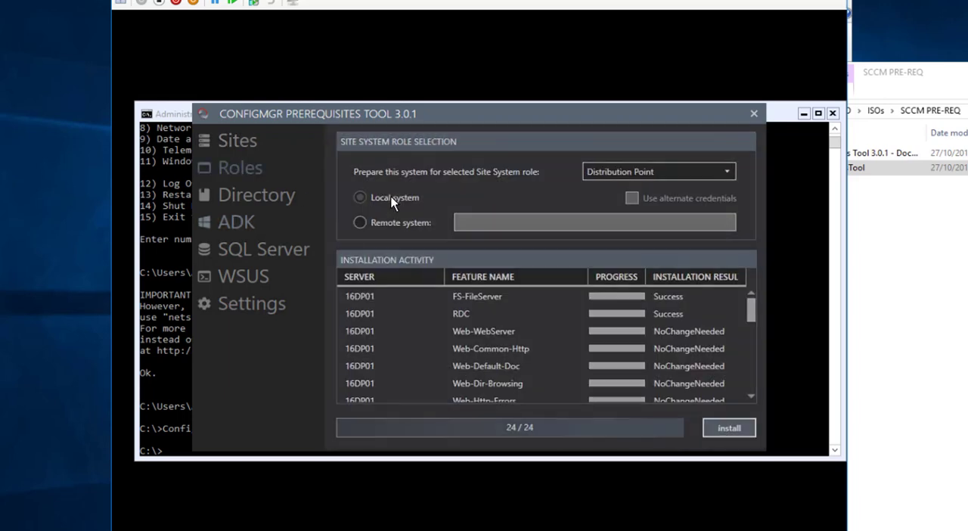
click(673, 173)
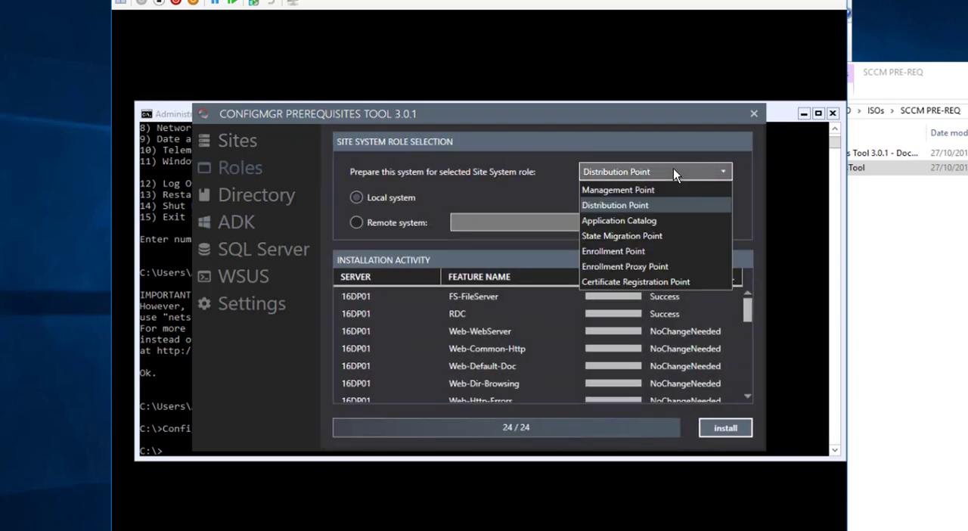
click(641, 222)
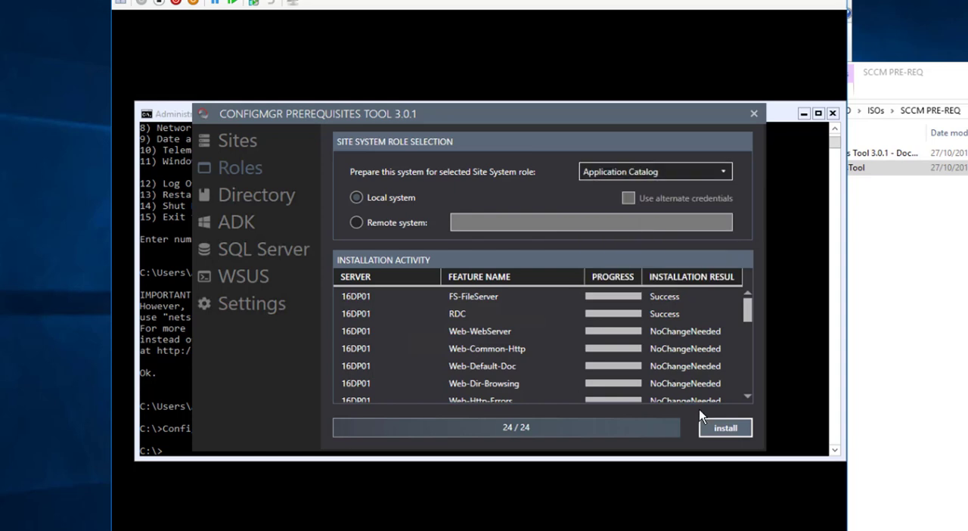
click(730, 427)
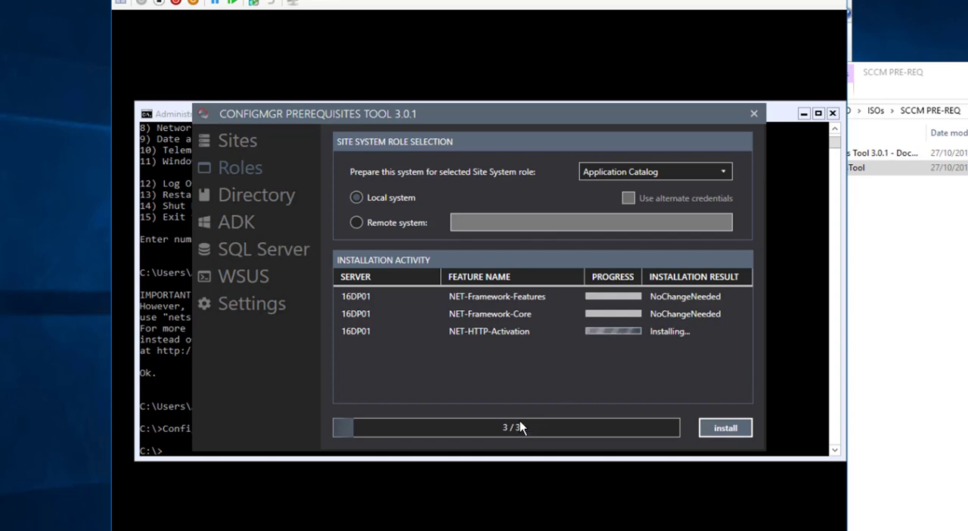
click(308, 229)
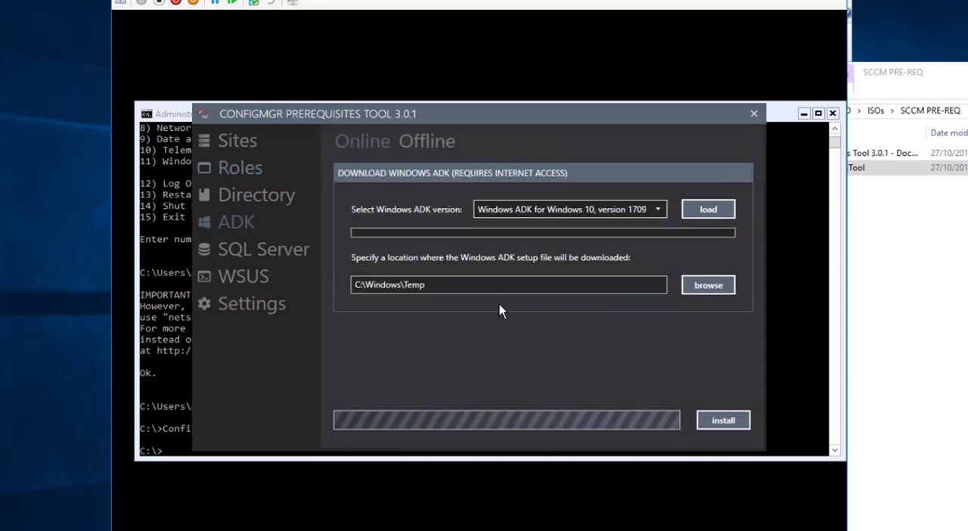
click(251, 177)
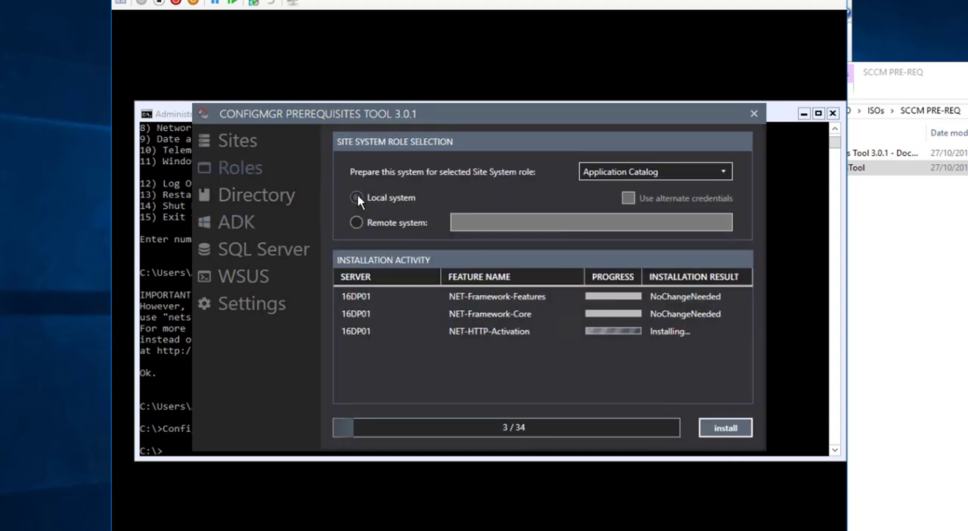
Launch Task Manager by running taskmgr at the Server Core command prompt
click(175, 365)
text(t)
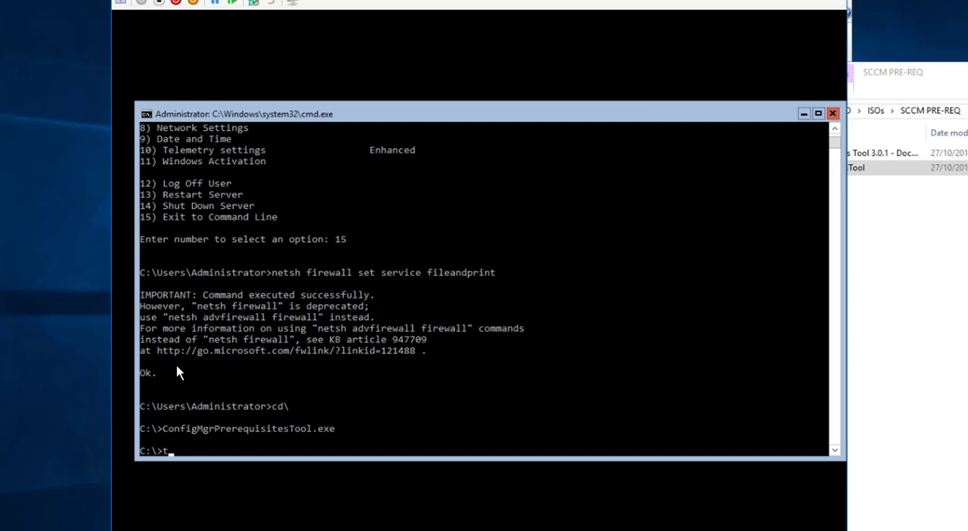
text(askmgr)
key(Return)
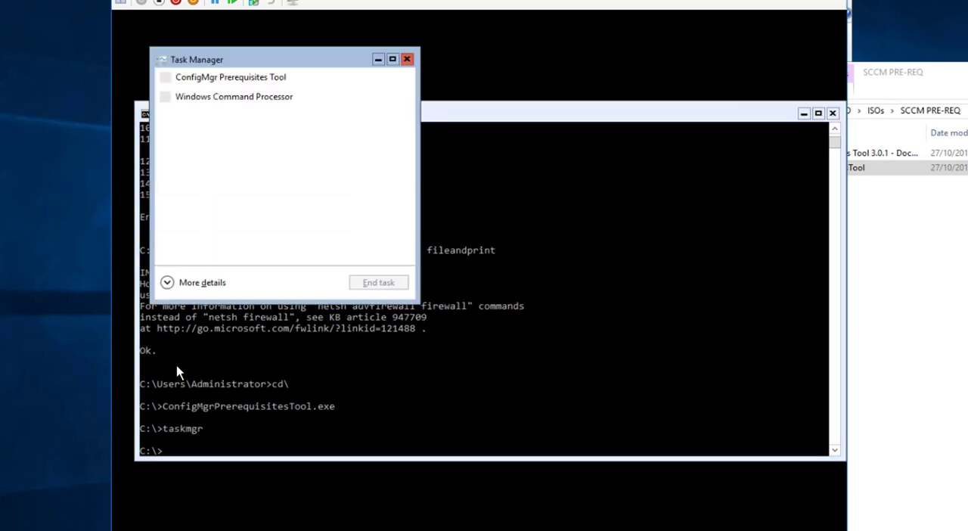
click(190, 341)
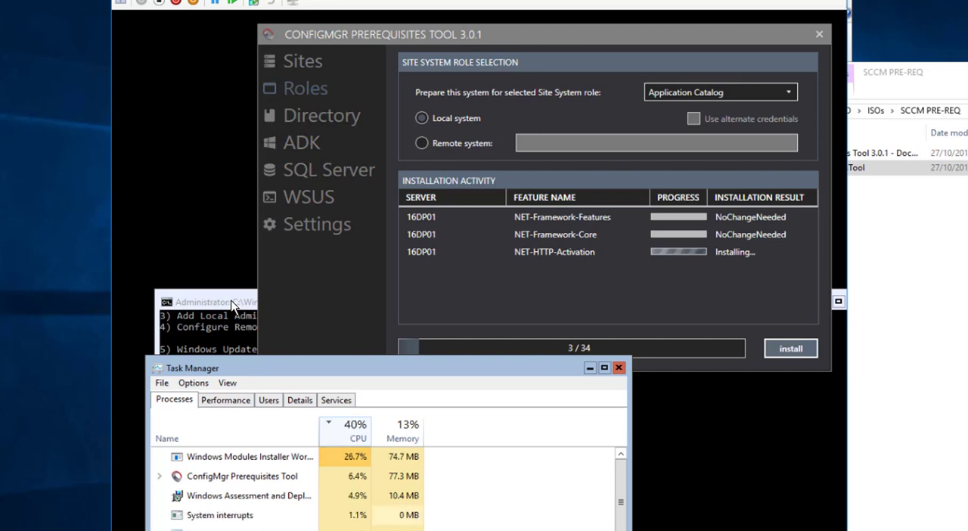
Bring the new command prompt window forward, change to the root of C: and clear its screen
click(232, 303)
drag(300, 306, 264, 124)
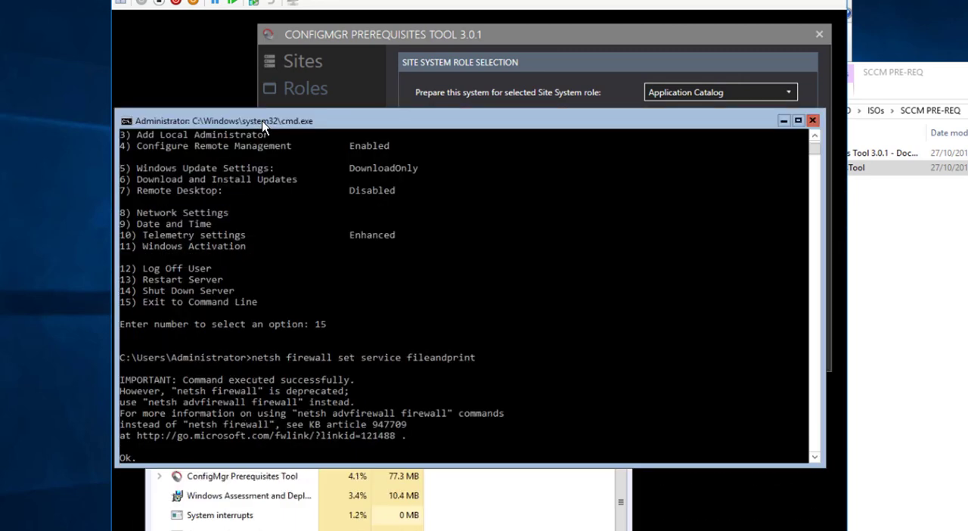
text(cd\)
key(Return)
text(cls)
key(Return)
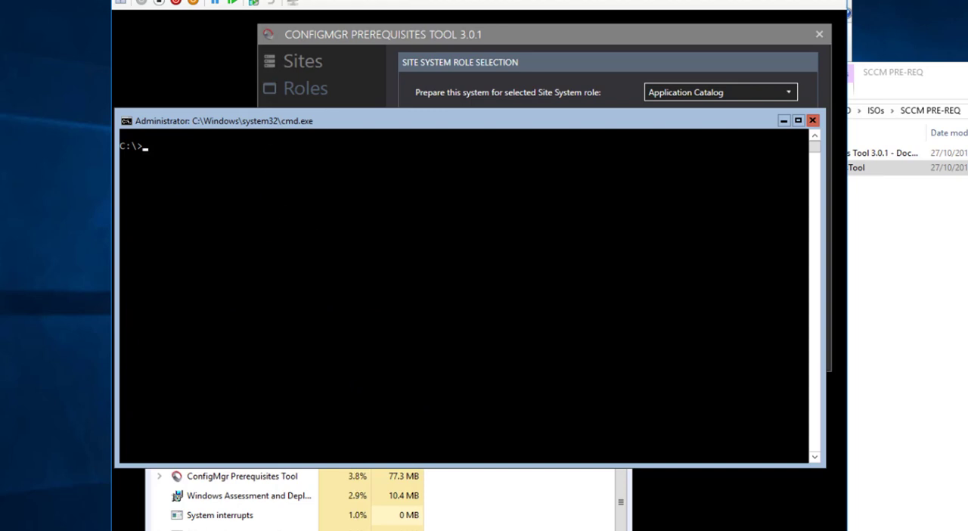
Try to disable the firewall profiles with Get-NetFirewallProfile | Set-NetFirewallProfile -enabled false directly at the command prompt
text(Get-NetFirewallProfile | Set-NetFirewallProfile -enabled false)
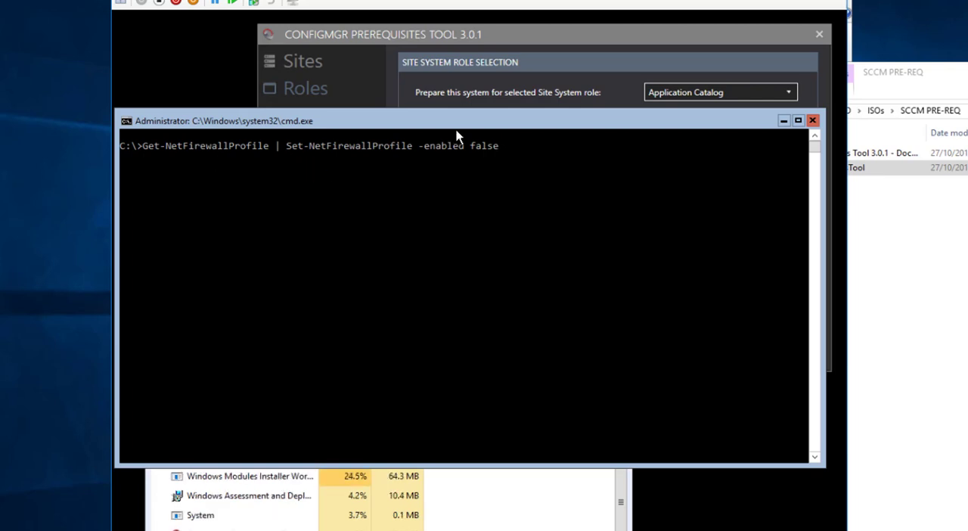
drag(444, 122, 454, 222)
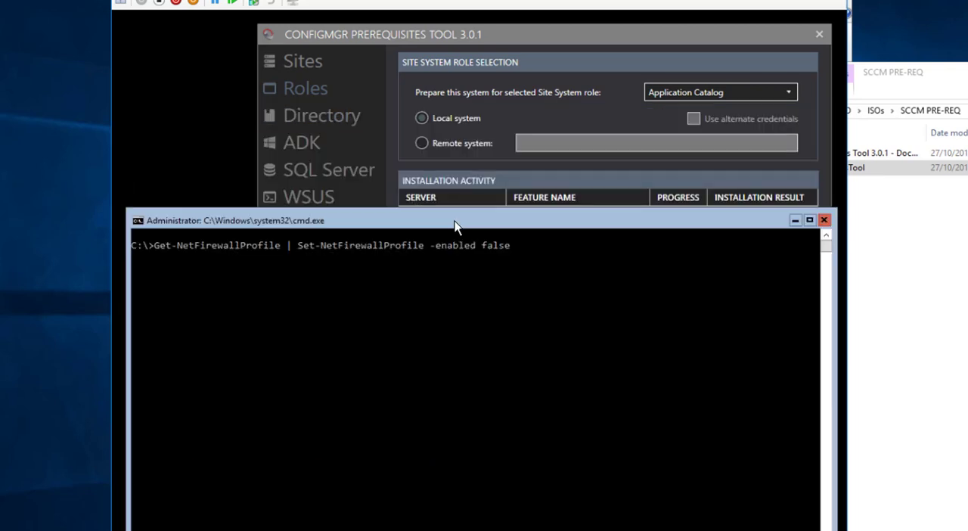
key(Return)
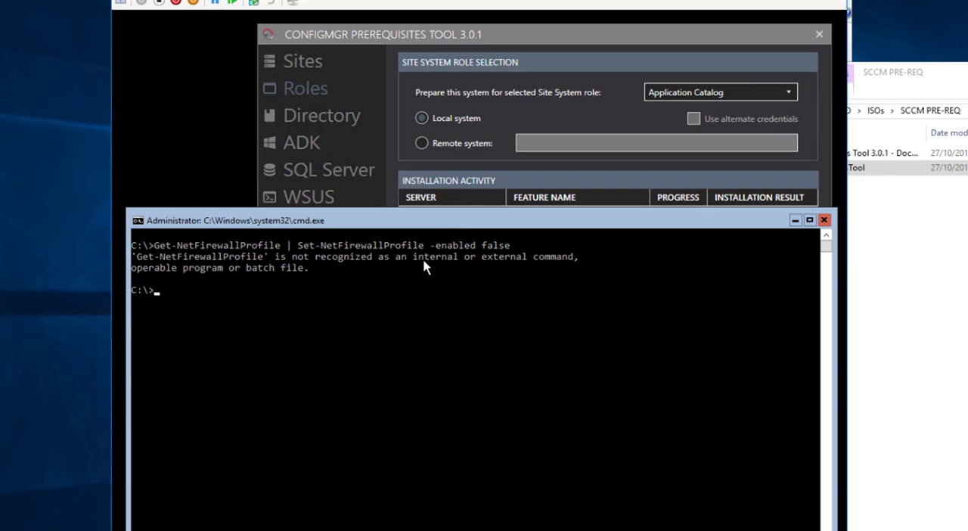
Start PowerShell, run Get-NetFirewallProfile | Set-NetFirewallProfile -enabled false, and minimize the console window
text(powershell)
key(Return)
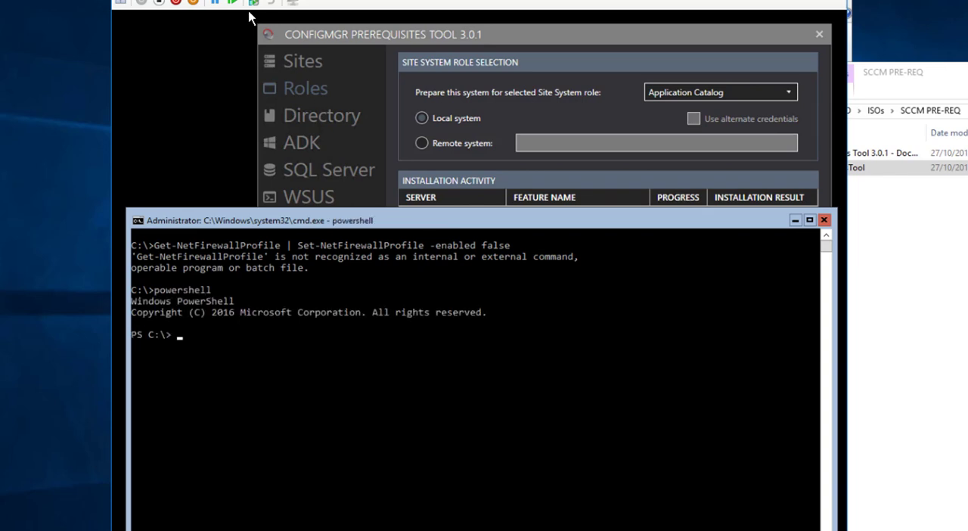
click(229, 0)
click(159, 1)
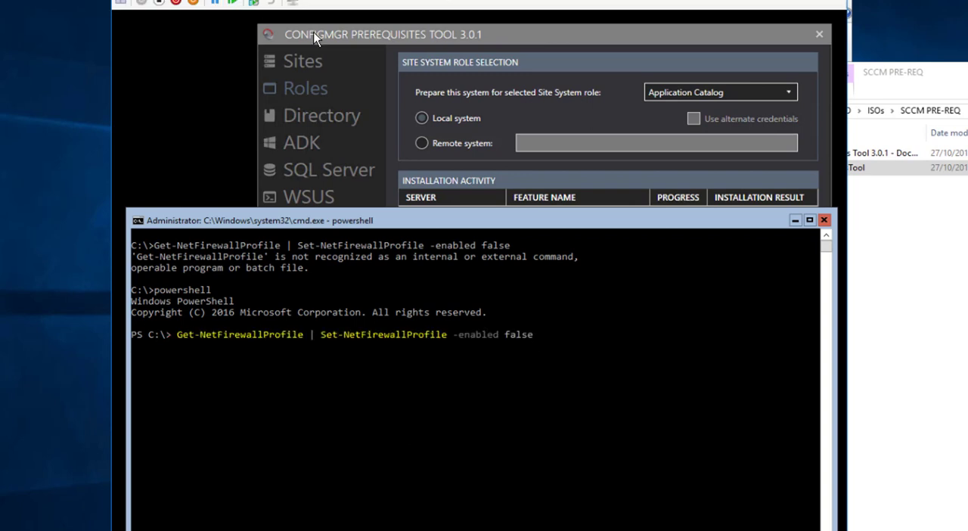
key(Return)
click(796, 221)
drag(421, 462, 421, 357)
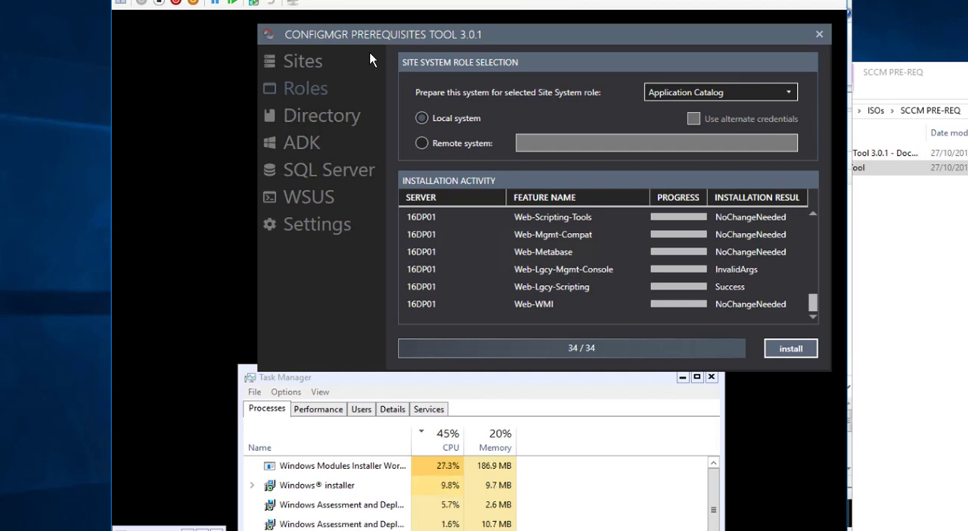
click(127, 0)
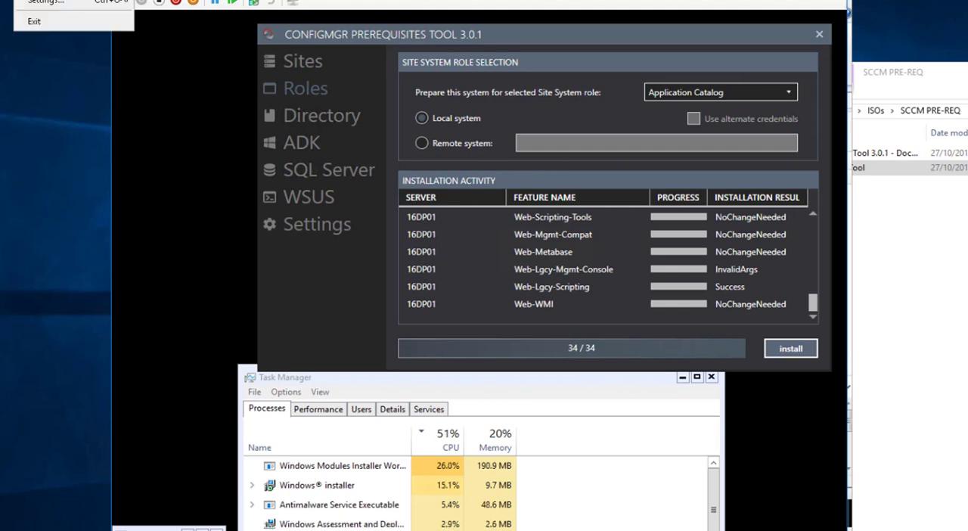
click(112, 3)
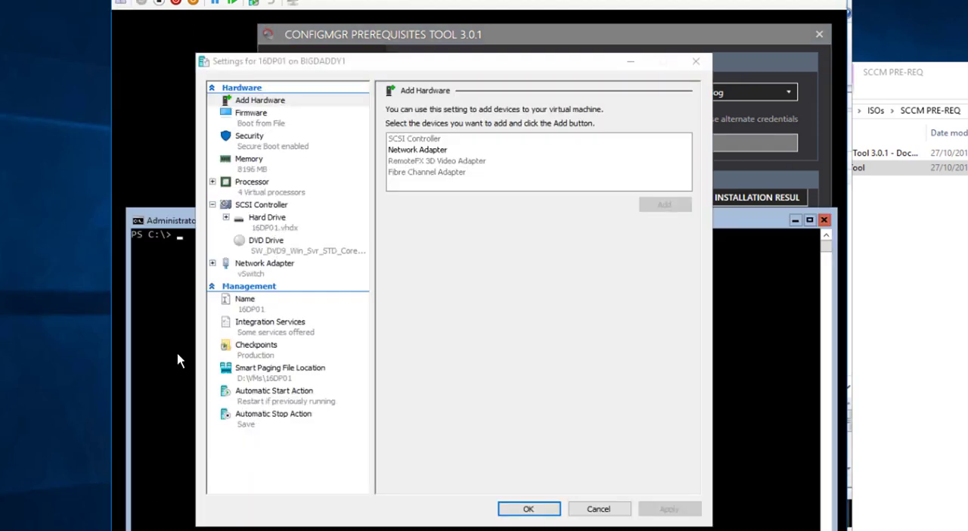
click(176, 354)
drag(388, 63, 476, 77)
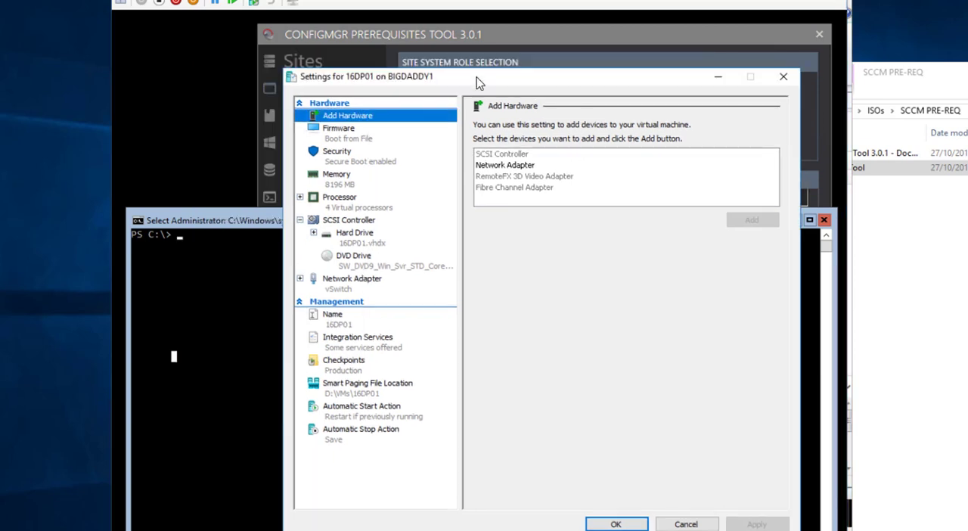
click(667, 527)
key(Escape)
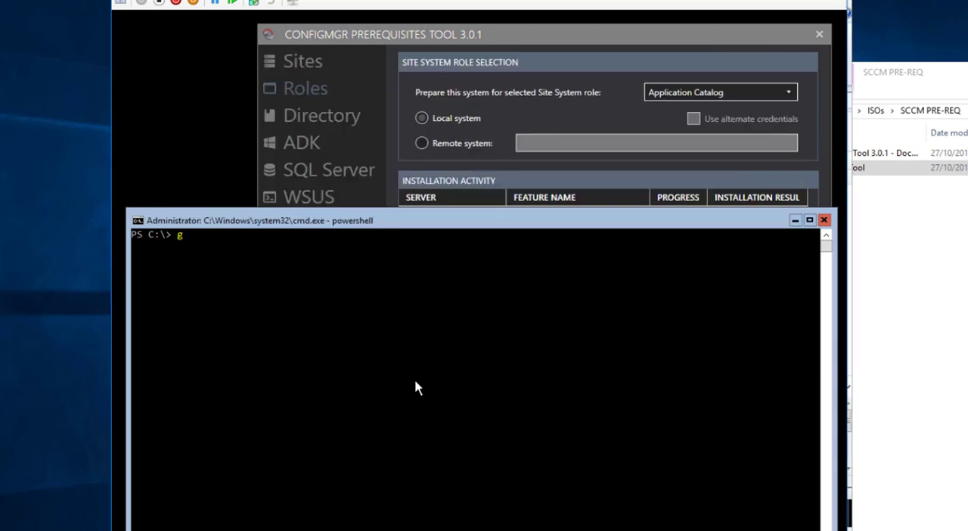
List the disks of 16DP01 with get-disk in the PowerShell session
text(get-0)
text(disk)
key(Return)
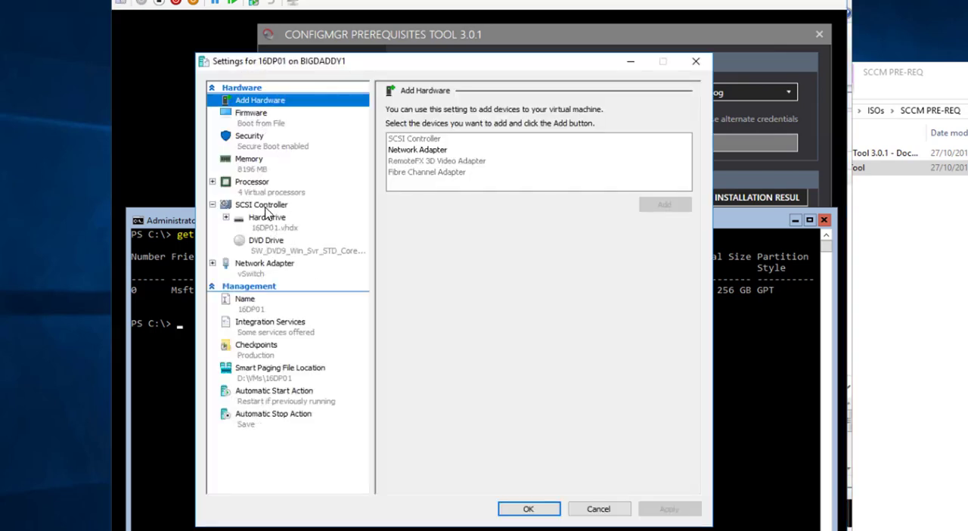
Add a new dynamically expanding 256 GB disk CONTENT.VHDX in D:\VMs\16DP01\Virtual Hard Disks to the SCSI controller of 16DP01 and apply it
click(266, 205)
click(408, 148)
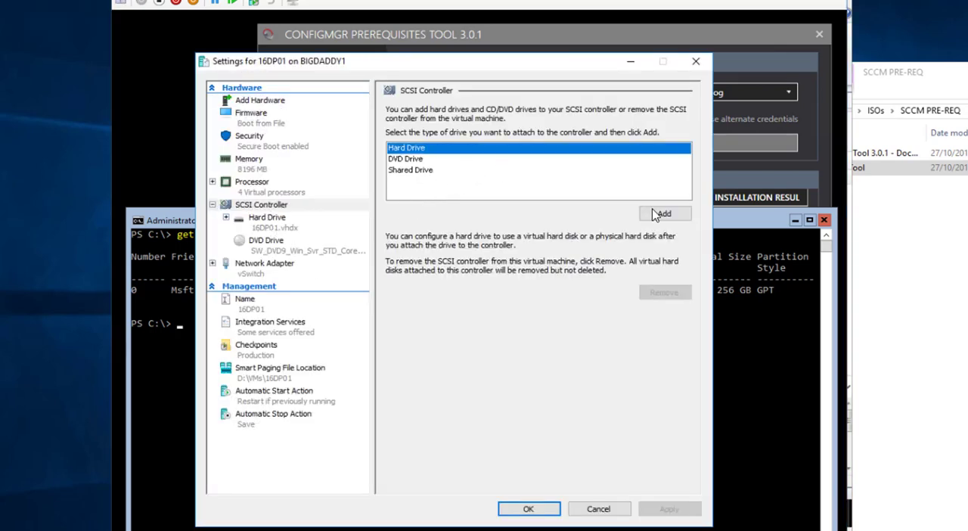
click(664, 213)
click(481, 244)
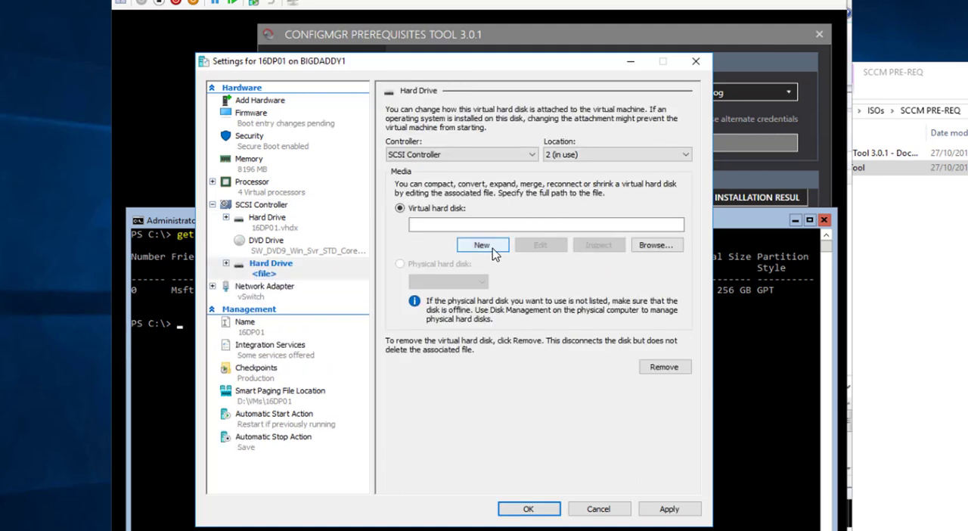
text(256)
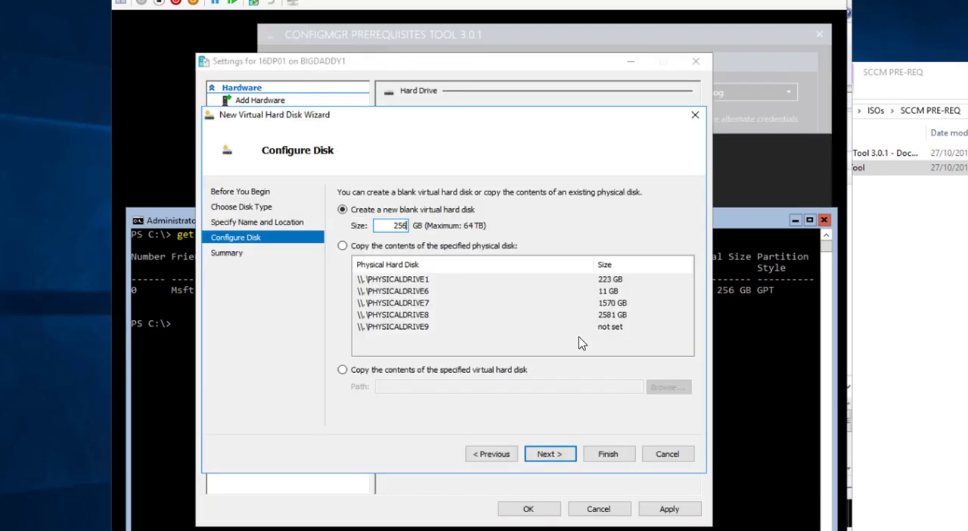
click(550, 454)
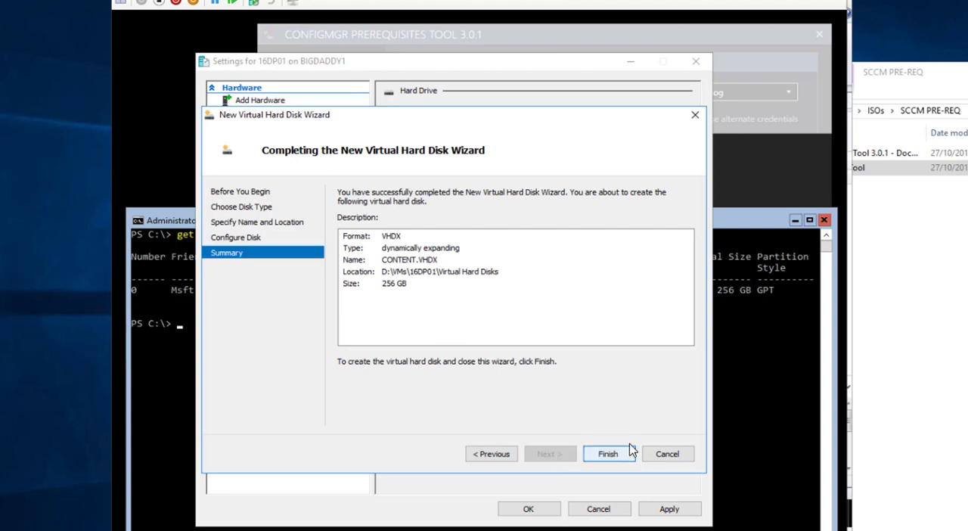
click(611, 458)
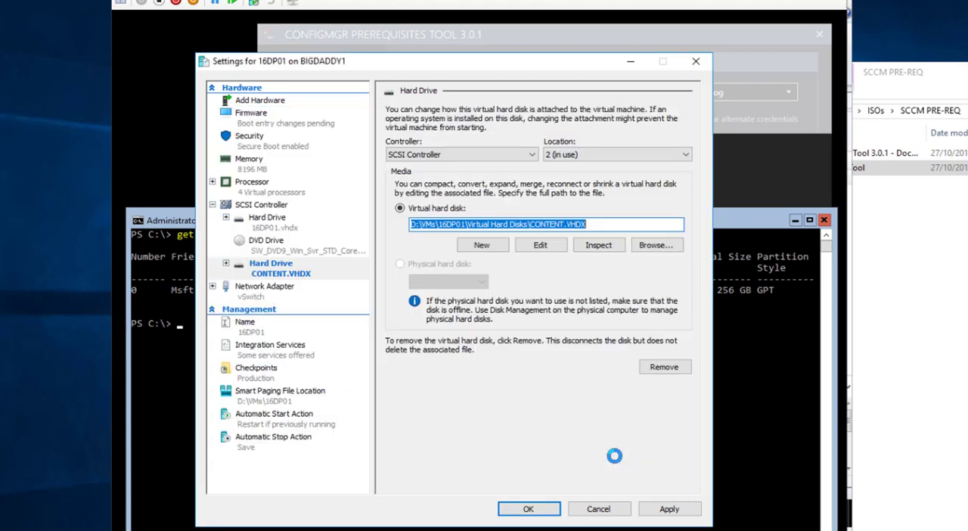
click(669, 508)
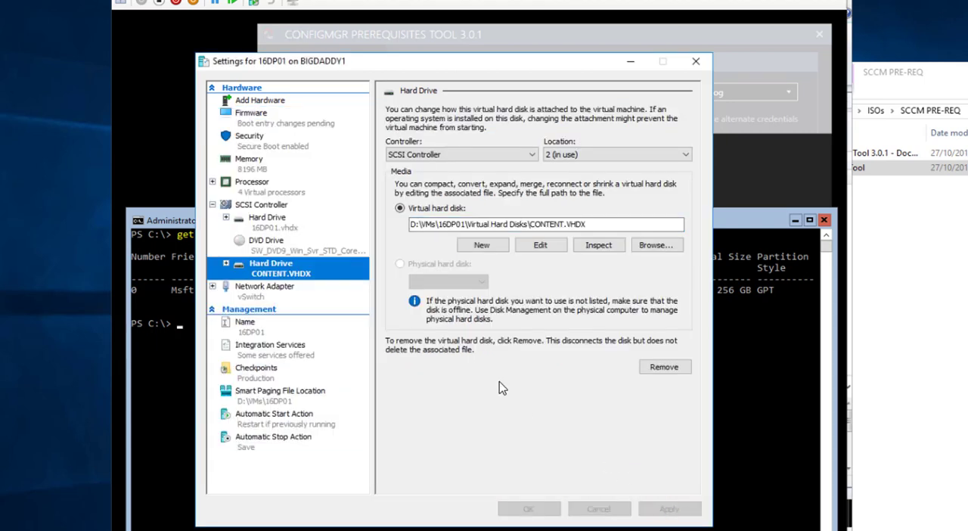
Add another new 256 GB virtual hard disk to the SCSI controller of 16DP01
click(280, 207)
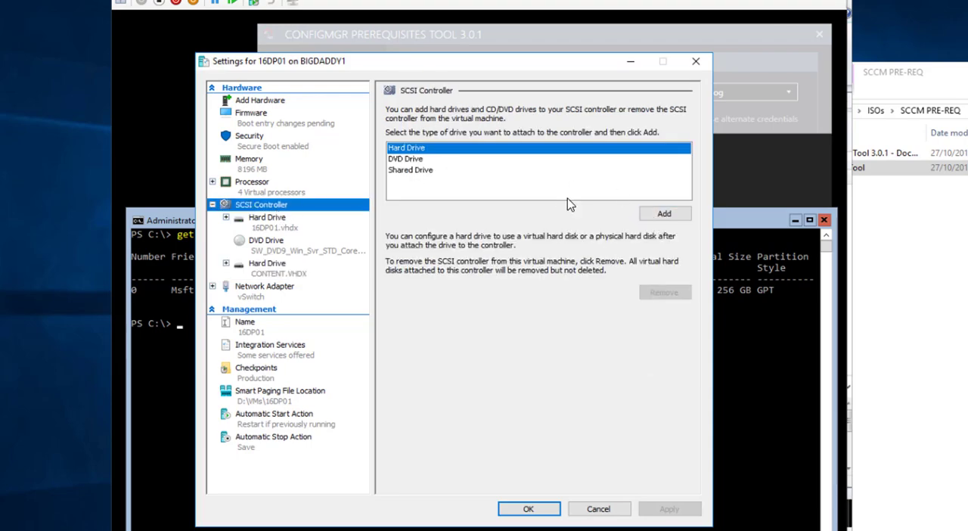
click(664, 214)
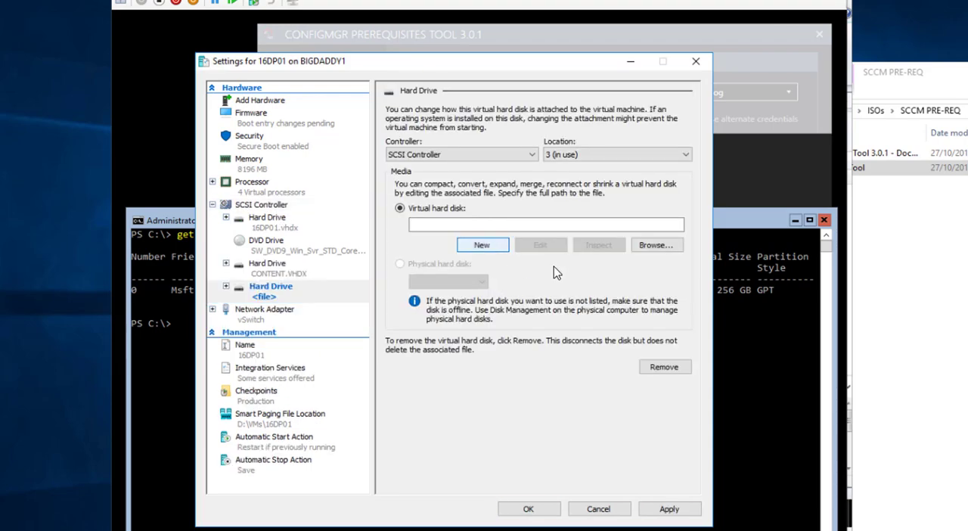
click(489, 305)
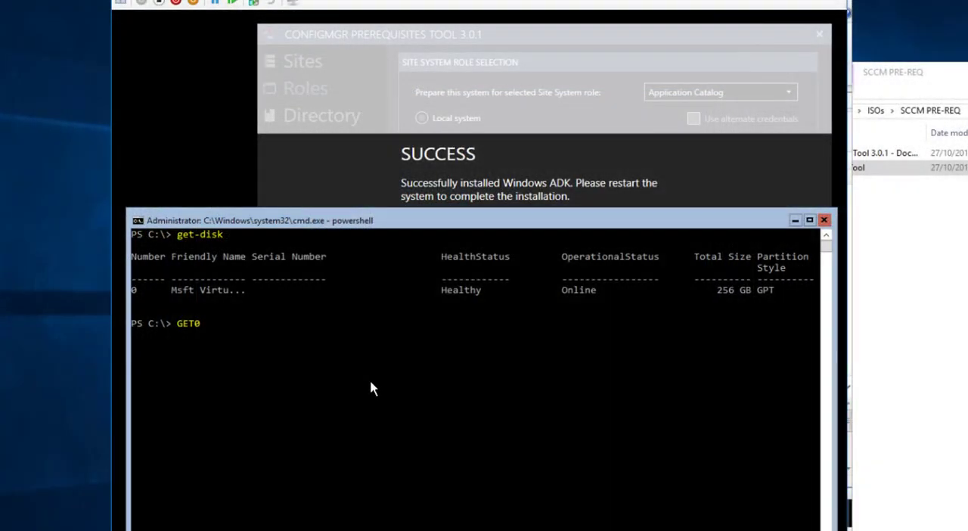
List the disks of 16DP01 again with GET-DISK and initialize disks 1 and 2 with Initialize-Disk -Number
text(DISK)
key(Return)
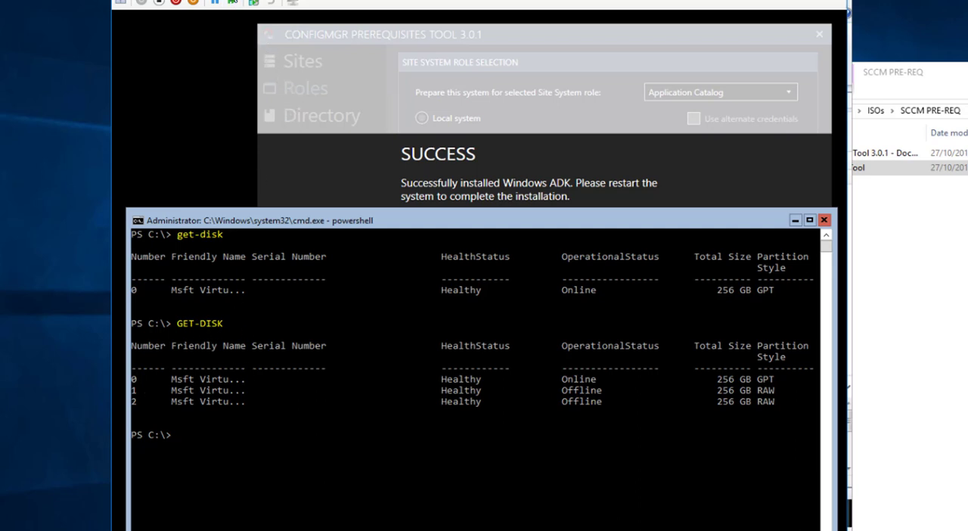
click(228, 0)
click(219, 3)
text(1)
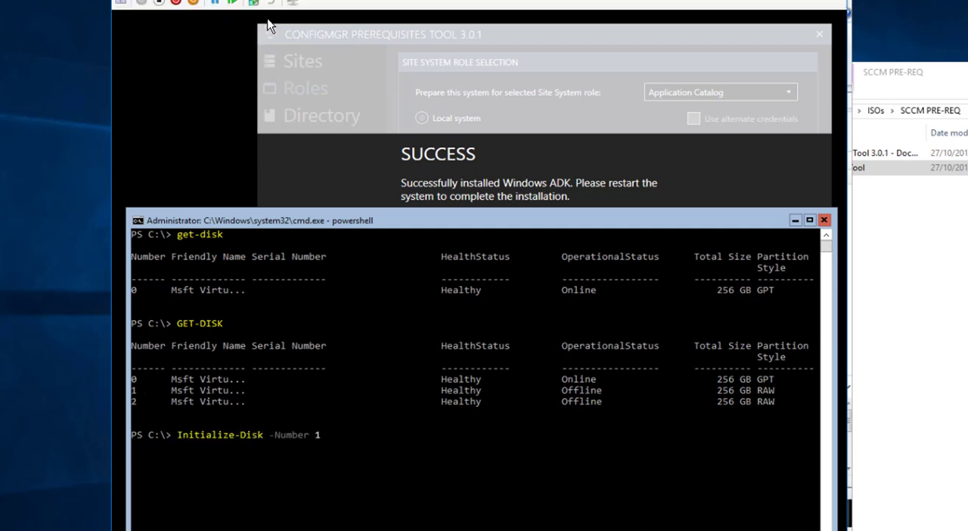
key(Return)
key(Up)
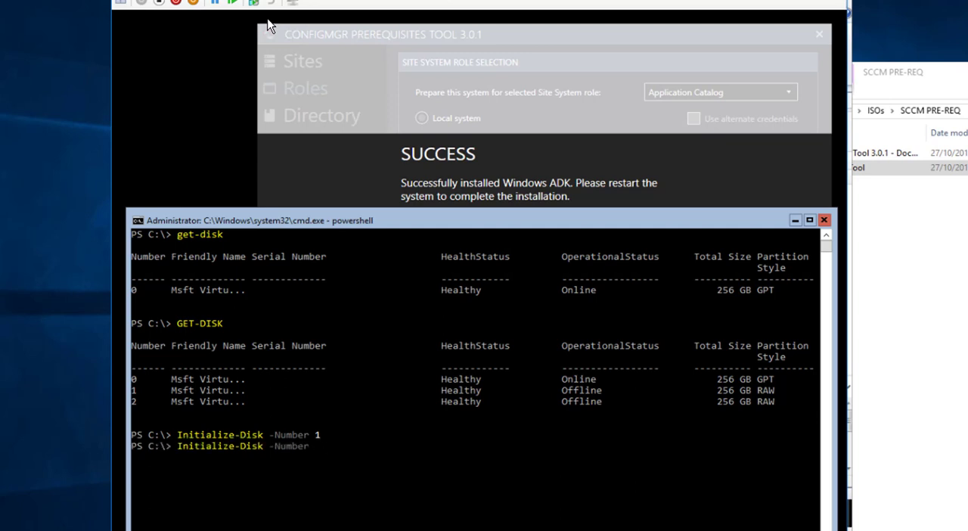
text(2)
key(Return)
Check the state of the disks by rerunning GET-DISK and move the console window higher on the desktop
key(Up)
key(Up)
key(Up)
key(Return)
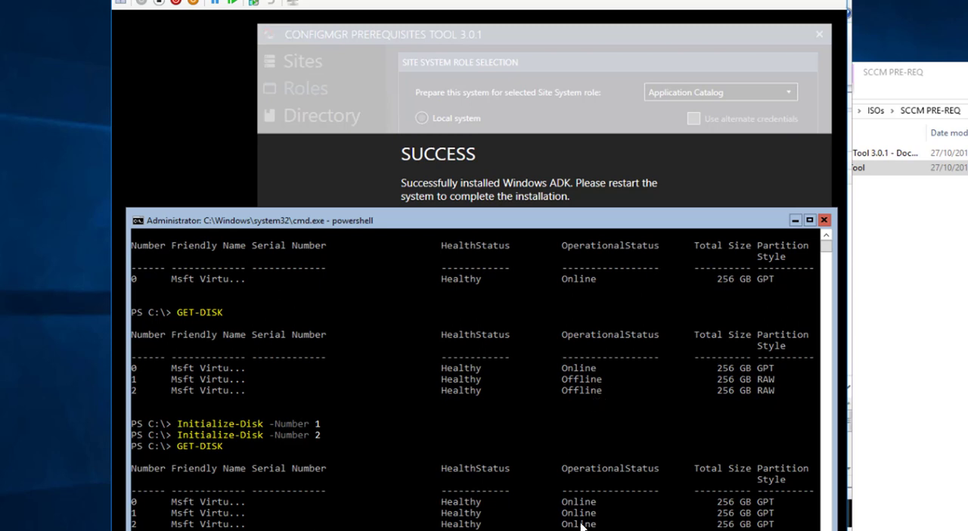
drag(467, 202, 463, 136)
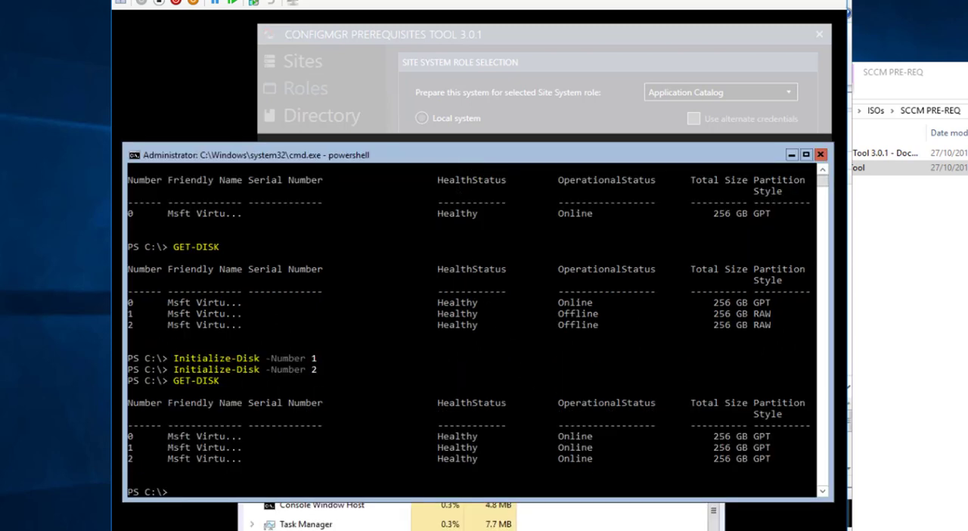
Create a partition on disk 1 and on disk 2 with New-Partition, using -UseMaximumSize and -AssignDriveLetter
click(225, 0)
click(222, 2)
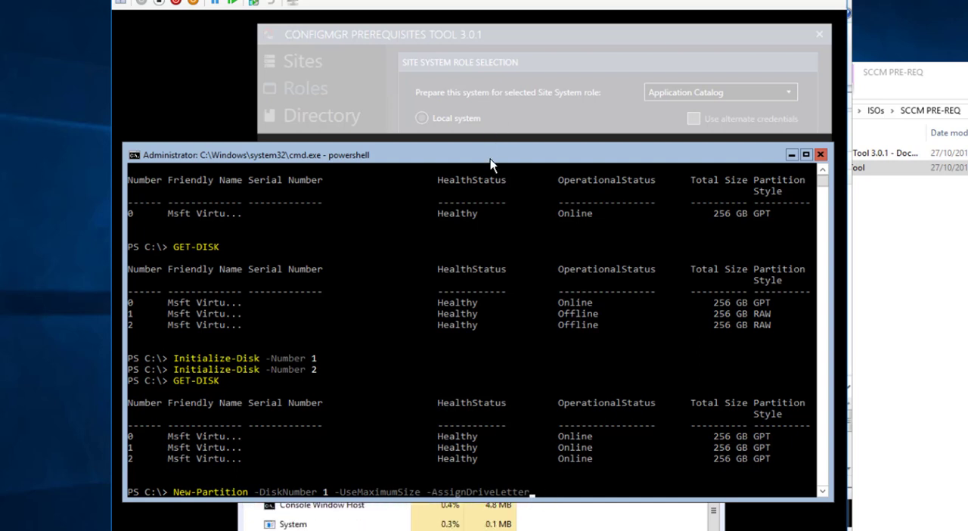
key(Return)
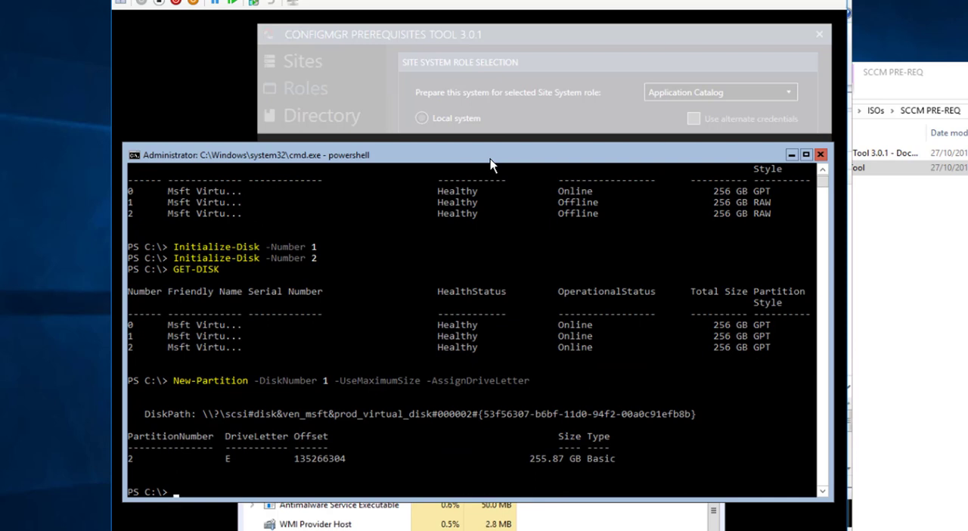
key(Up)
key(Left)
key(Left)
key(Left)
key(Left)
key(Left)
key(Left)
key(Left)
key(Left)
key(Left)
key(Left)
key(Left)
key(Left)
key(Left)
key(Left)
key(Left)
key(Left)
key(Left)
key(Left)
key(Left)
key(Left)
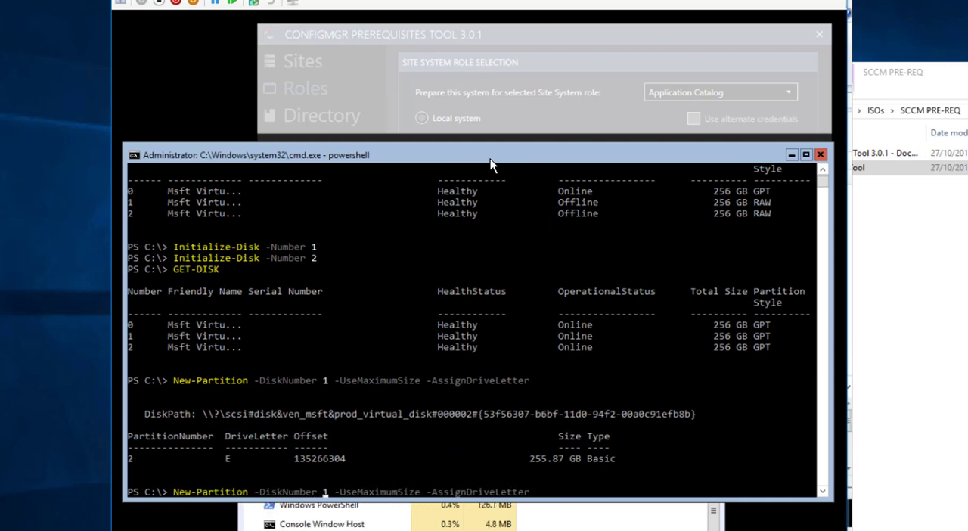
key(BackSpace)
text(2)
key(Return)
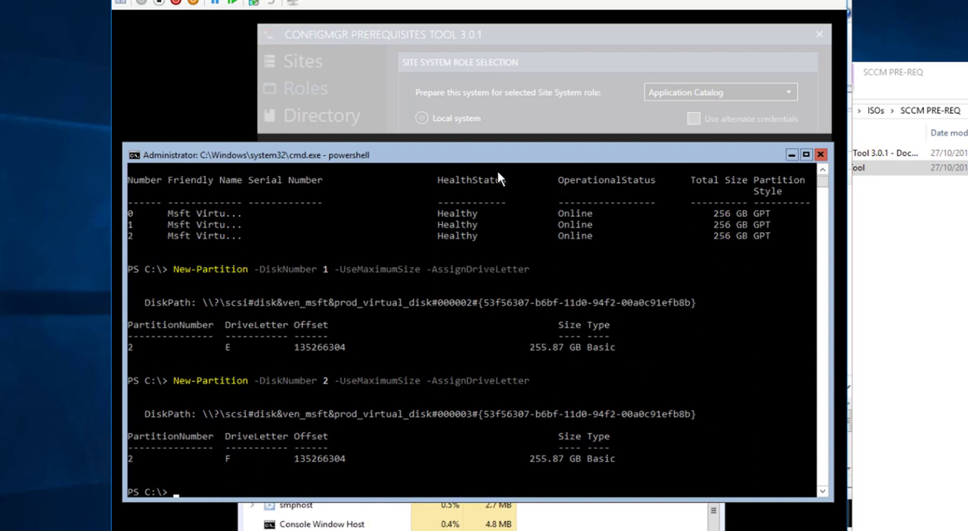
Format volumes E and F with Format-Volume -DriveLetter
text(Format-Volume -DriveLetter E)
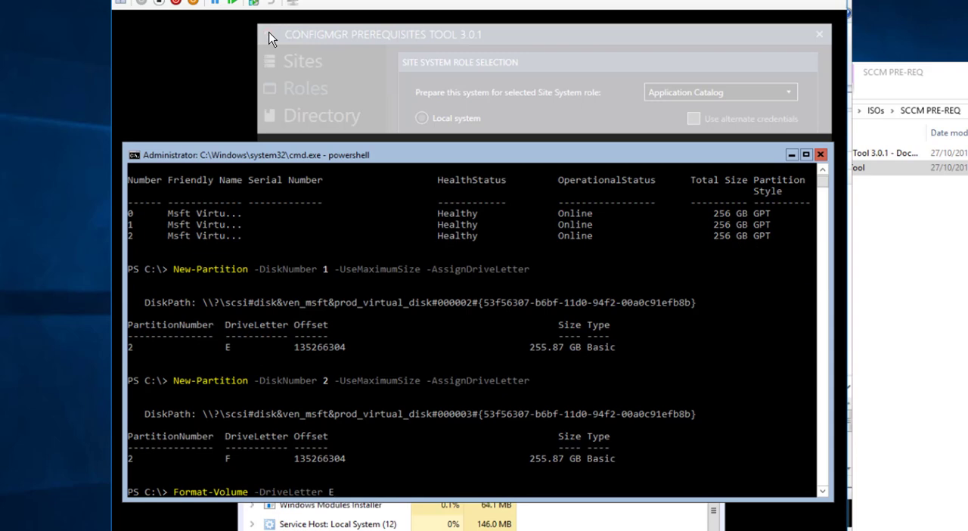
key(Return)
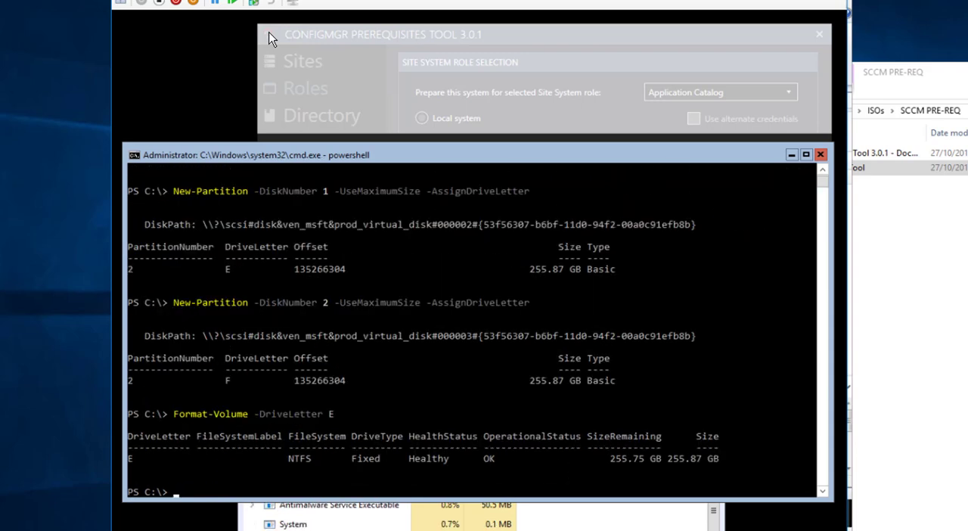
key(Up)
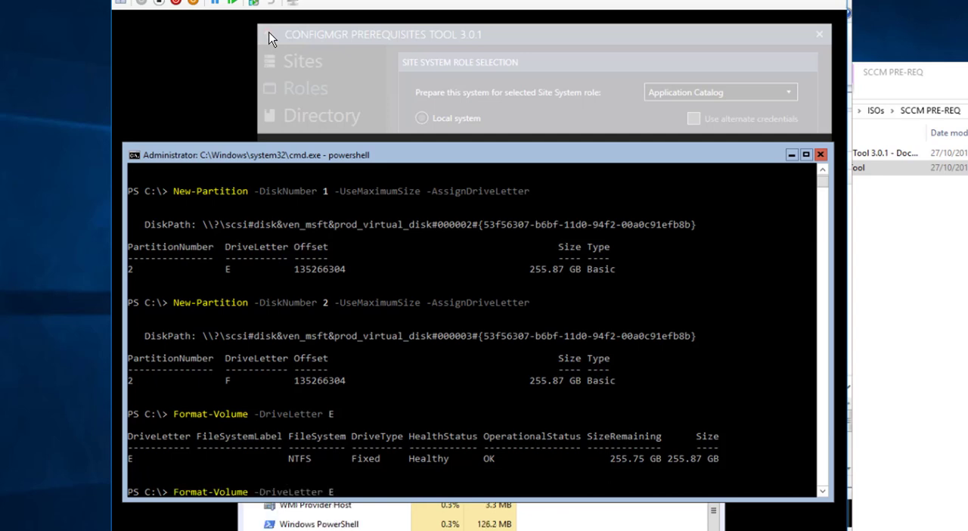
key(BackSpace)
text(F)
key(Return)
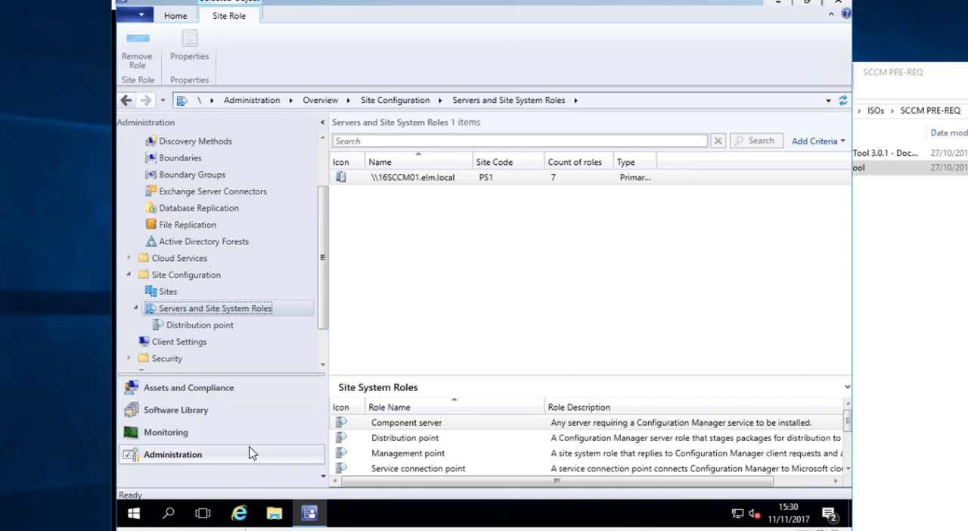
In the Configuration Manager console, start creating a site system server under Servers and Site System Roles, named 16dp01.elm.local
click(194, 278)
click(200, 309)
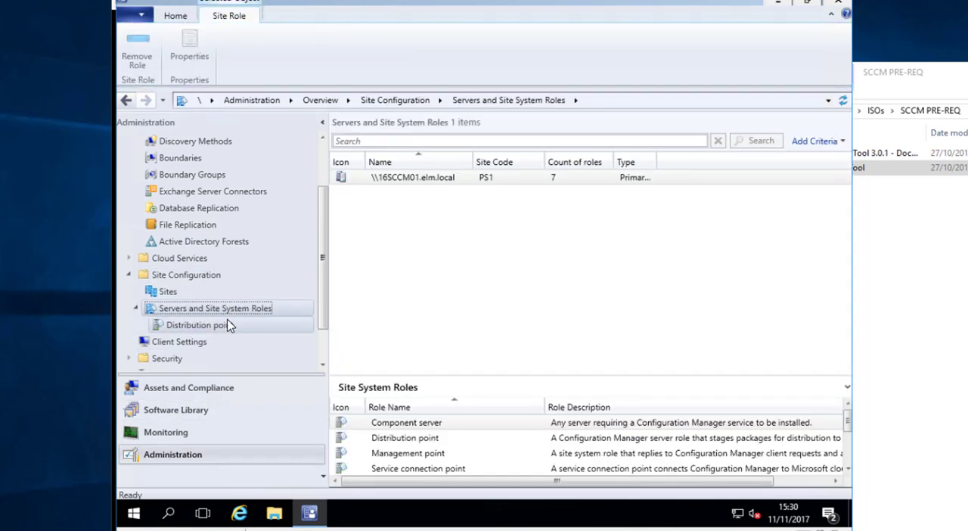
right_click(210, 313)
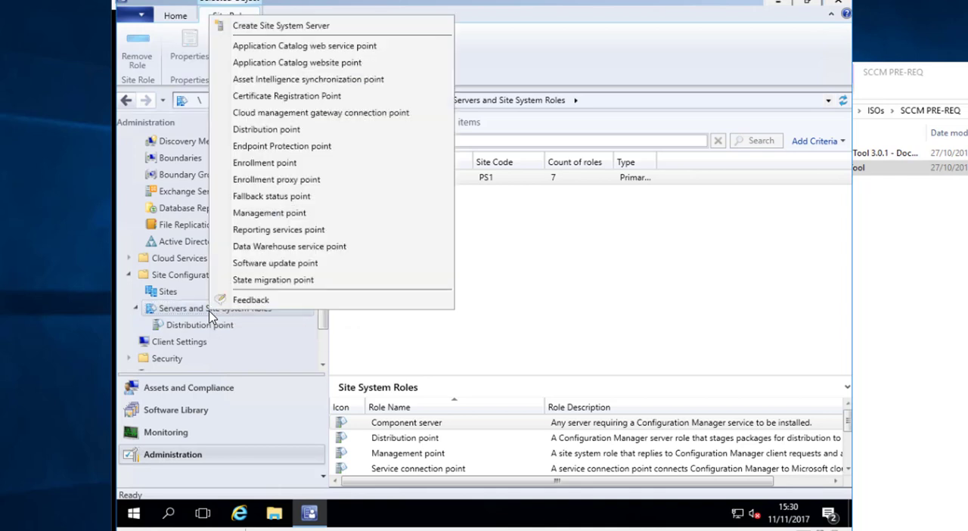
click(306, 26)
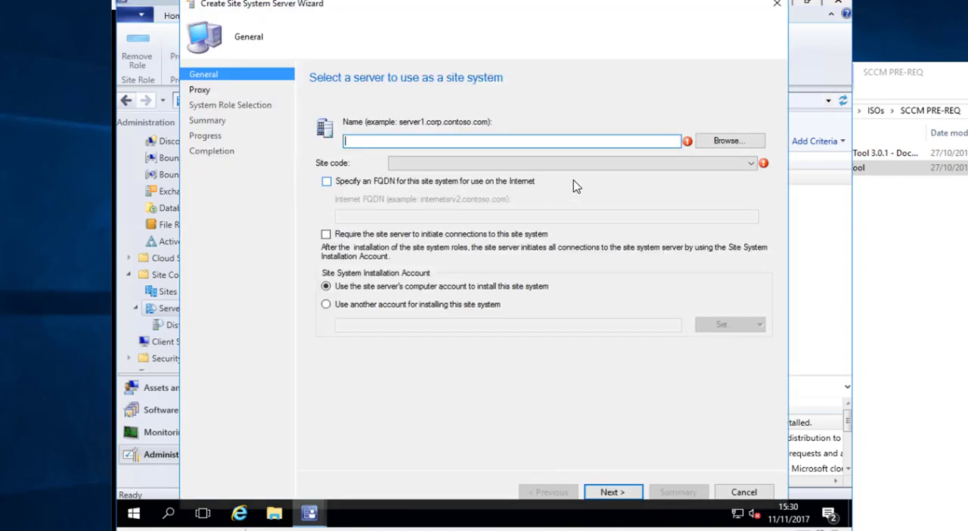
text(16DP01)
key(Tab)
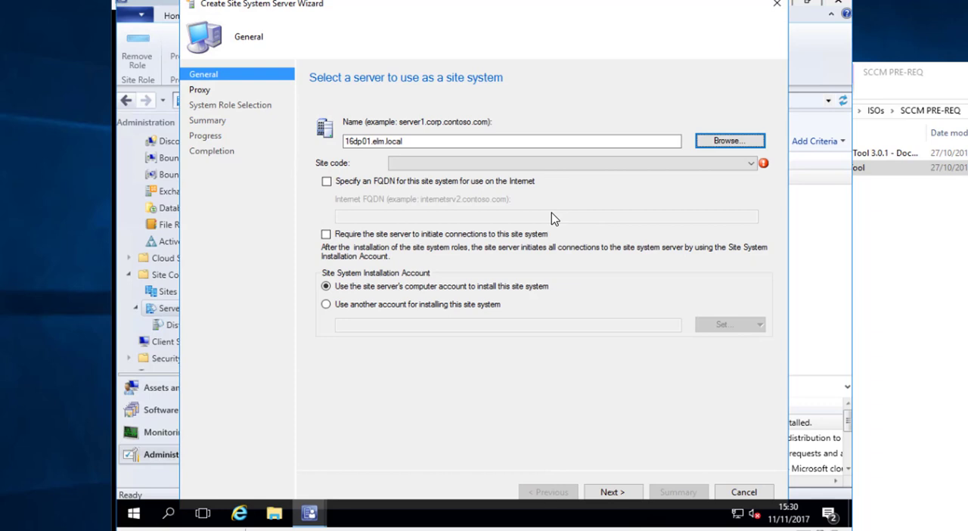
Require the site server to initiate connections, set the site code to PS1 - HQ, and proceed past the proxy settings to role selection
click(444, 235)
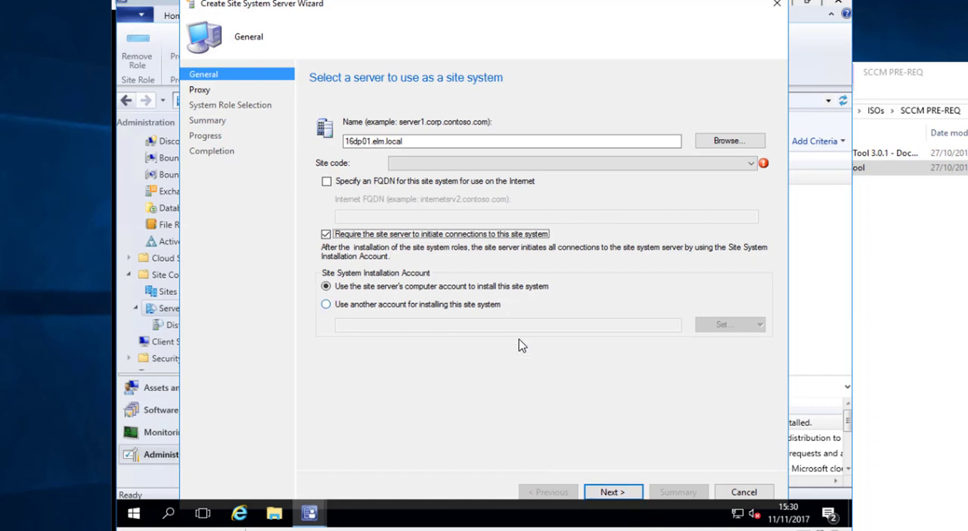
click(617, 492)
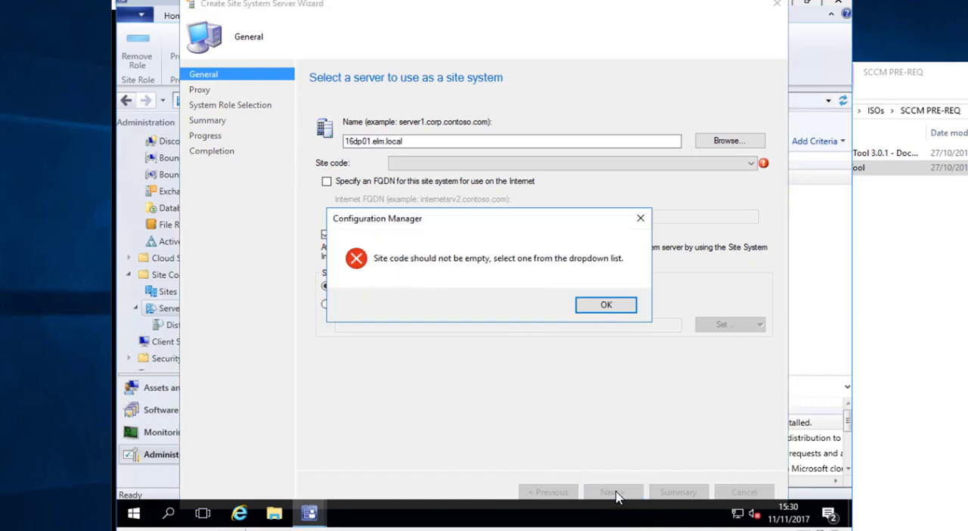
click(601, 310)
click(637, 165)
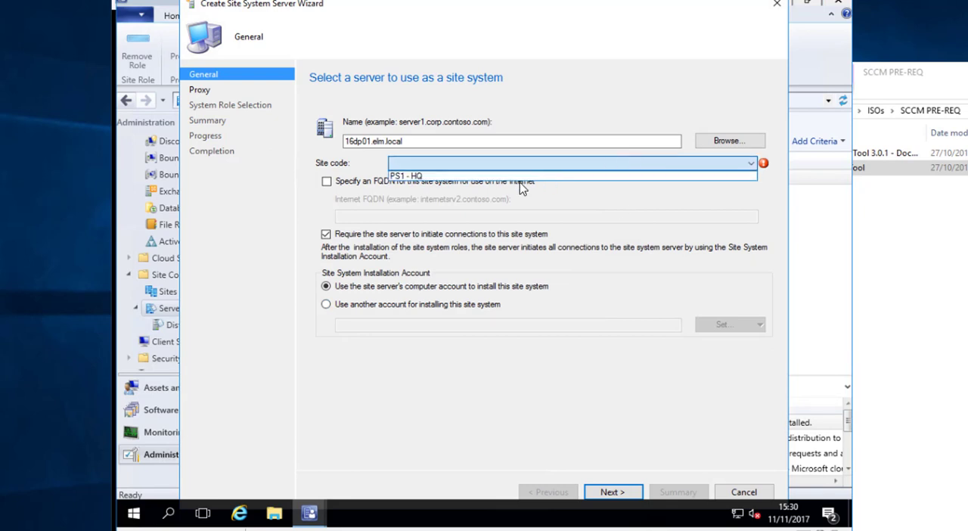
click(484, 172)
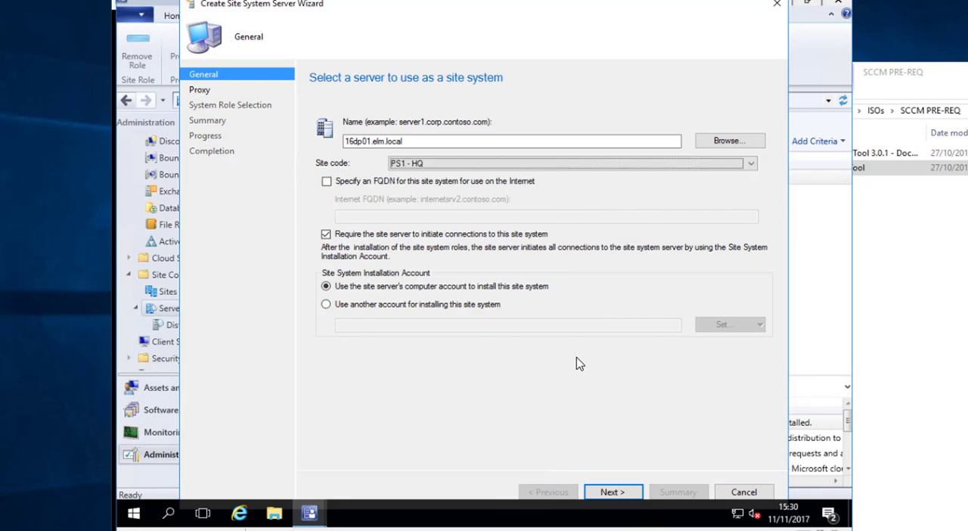
click(626, 492)
click(626, 492)
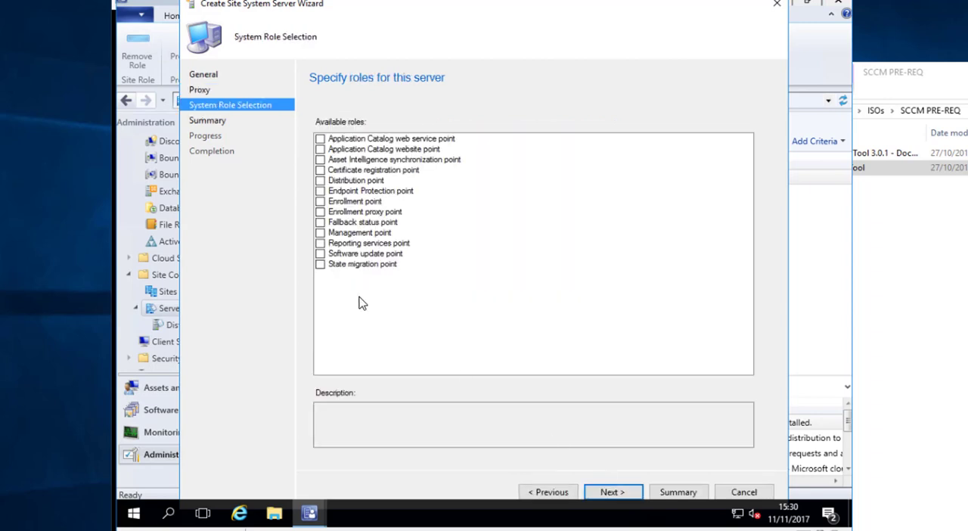
Select the Distribution point, Management point, Application Catalog web service point and Application Catalog website point roles
click(321, 181)
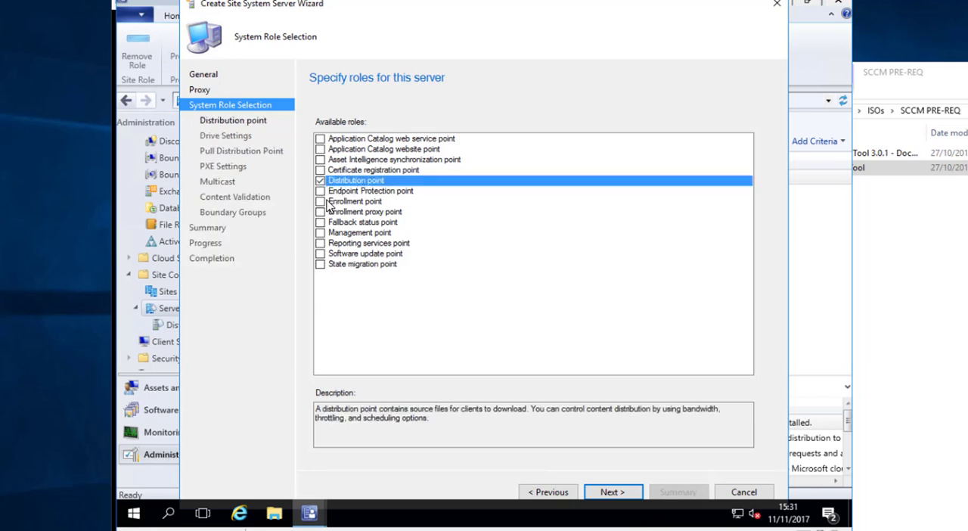
click(321, 233)
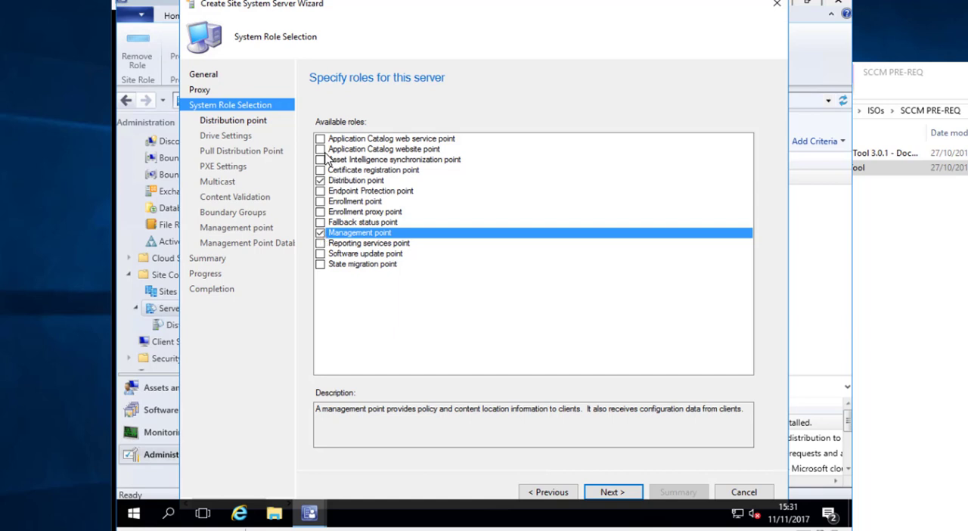
click(320, 139)
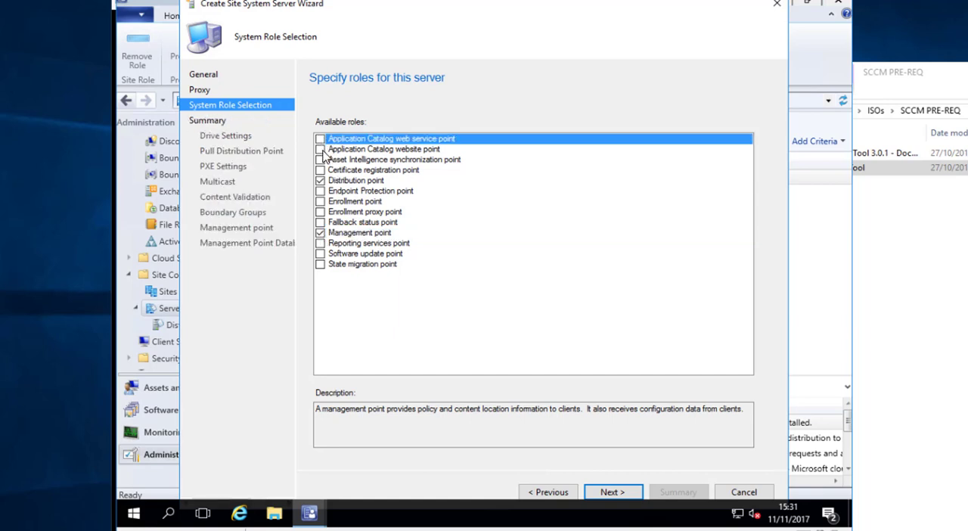
click(321, 148)
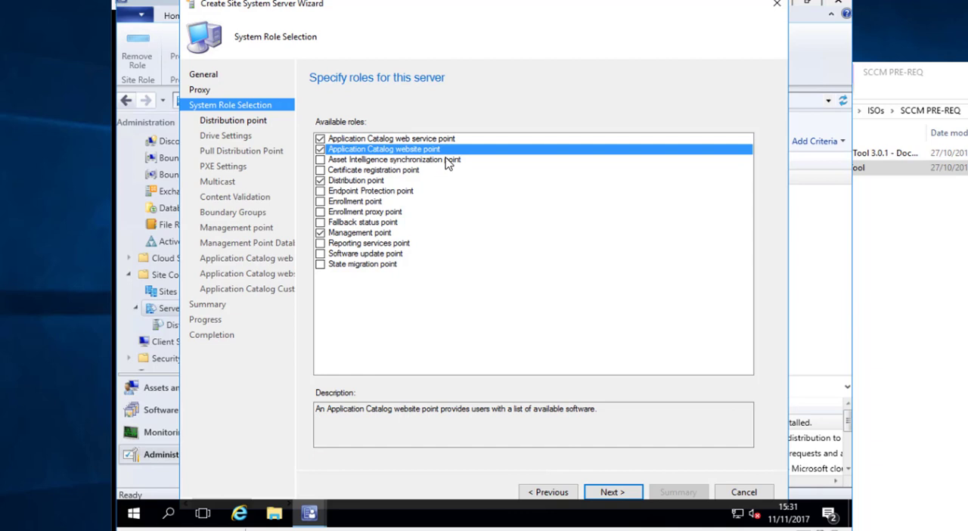
In the distribution point settings, enable installing and configuring IIS if required, and proceed to the drive settings
click(615, 496)
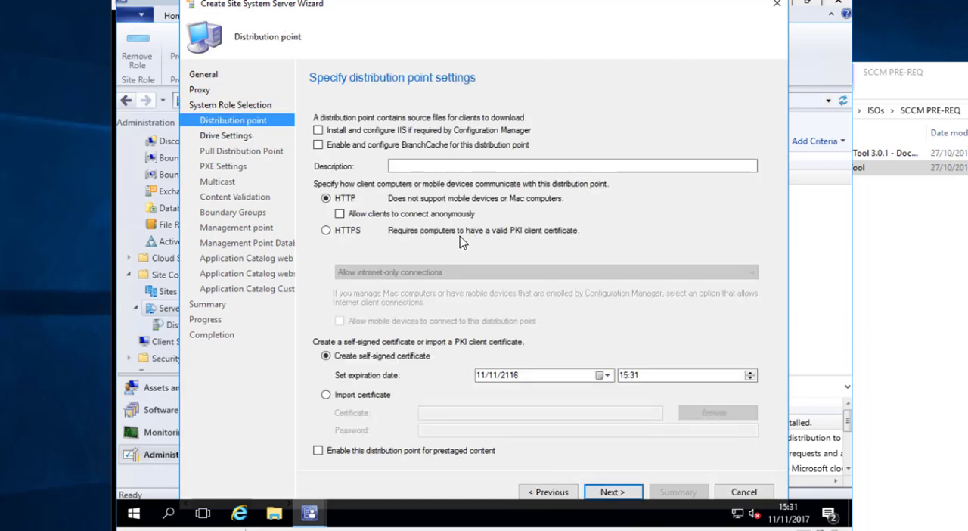
click(400, 133)
click(617, 493)
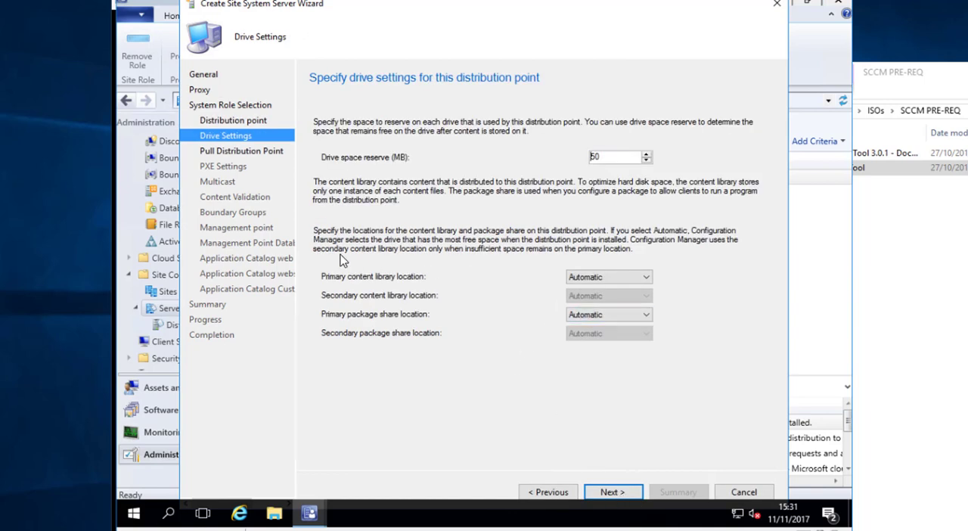
Set the content library locations to E: primary and F: secondary, and the package share locations to F: primary and E: secondary
click(625, 278)
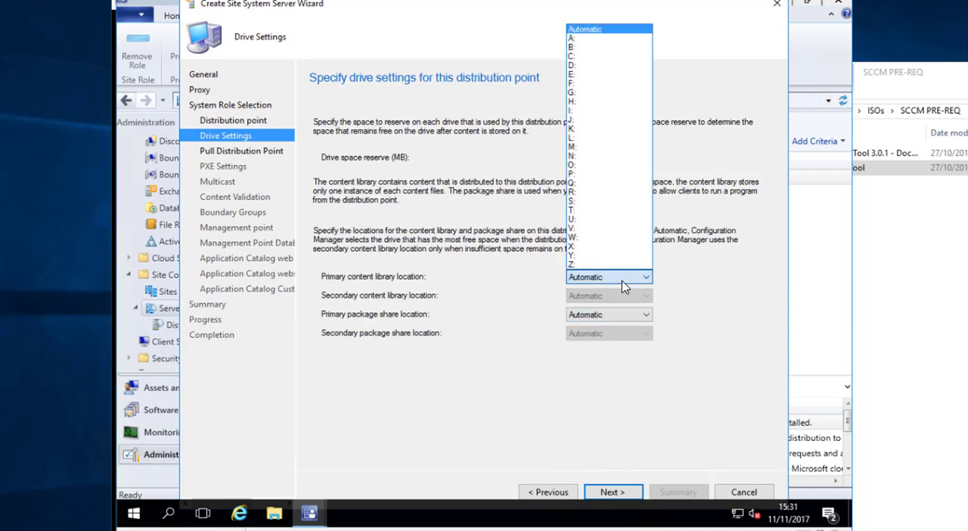
click(595, 78)
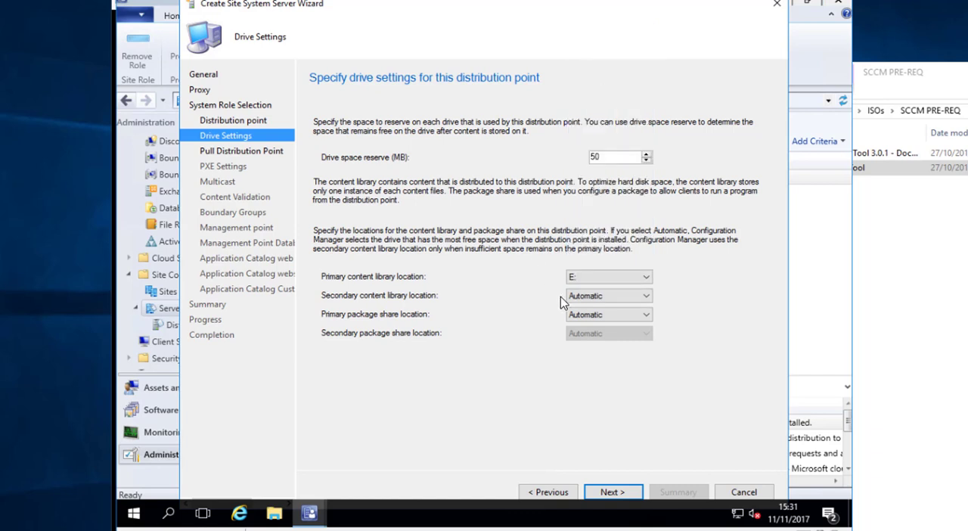
click(621, 299)
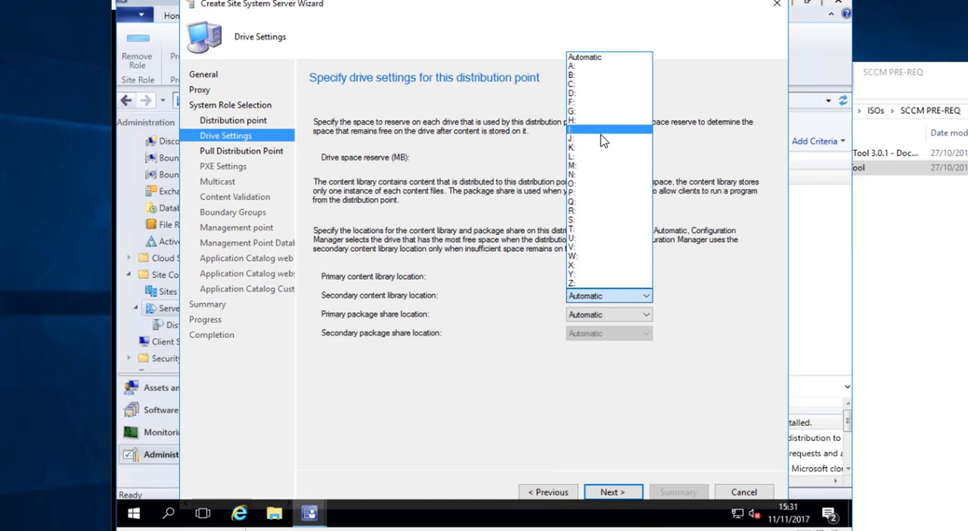
click(596, 104)
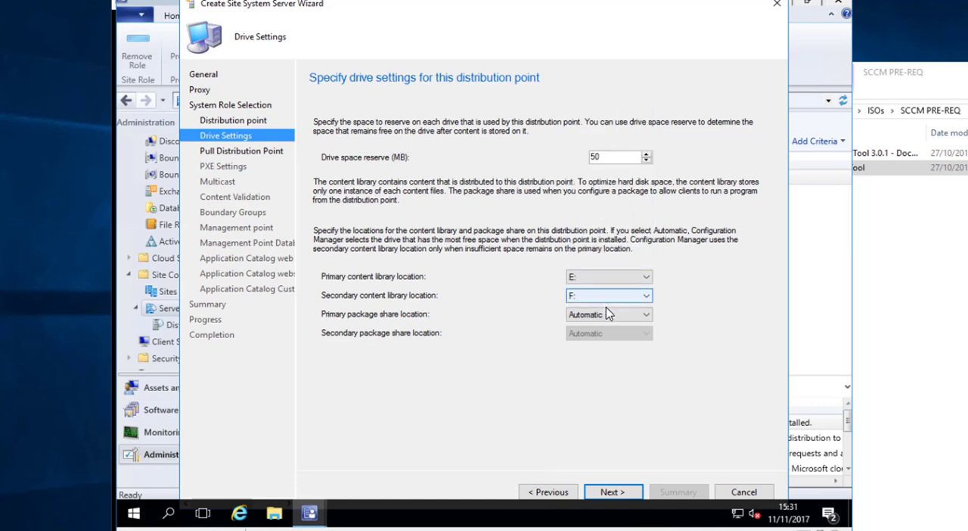
click(606, 317)
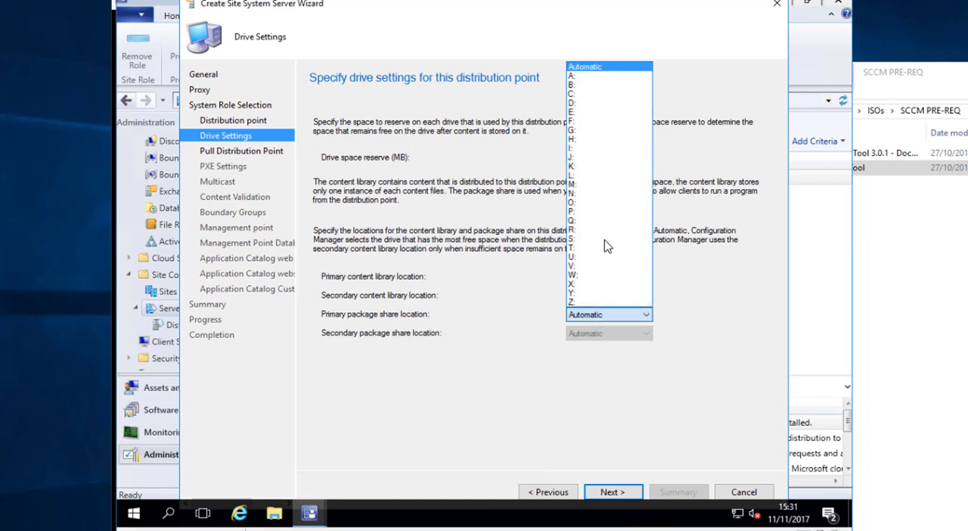
click(594, 121)
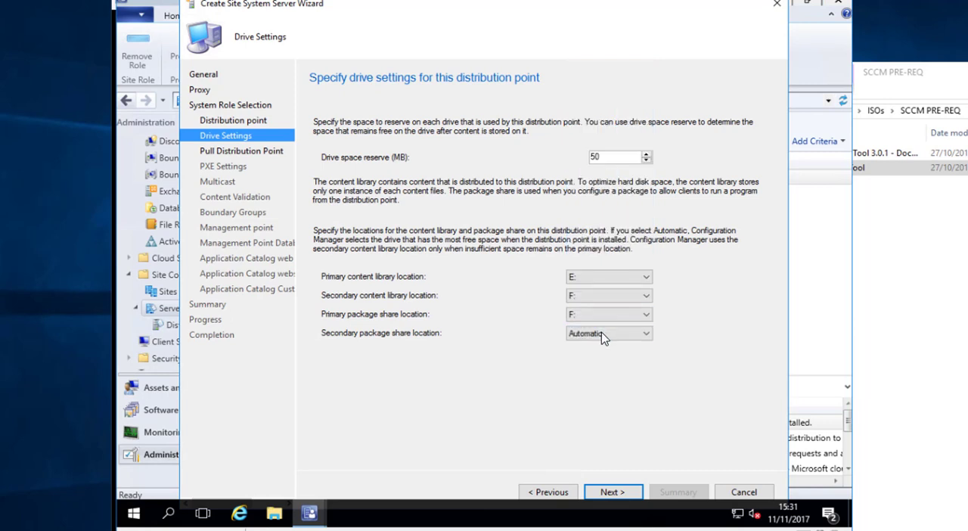
click(590, 333)
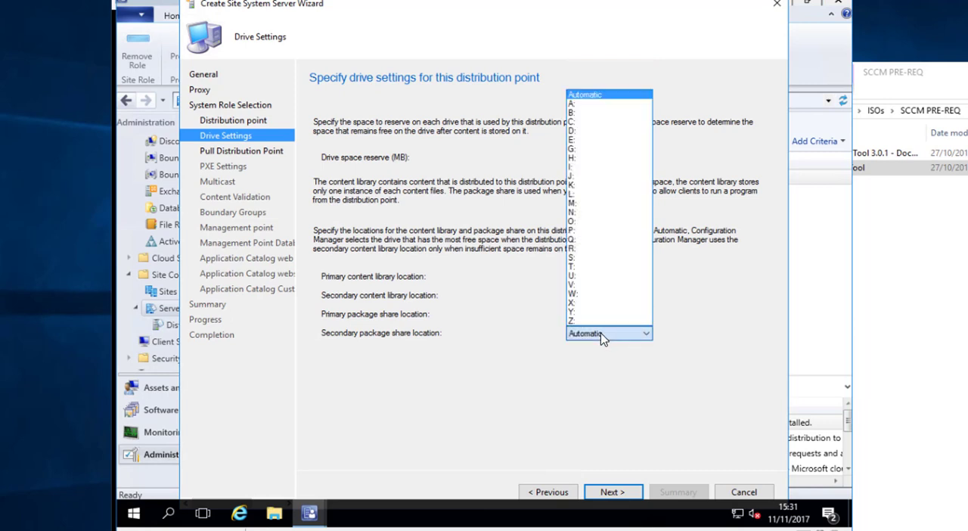
click(593, 140)
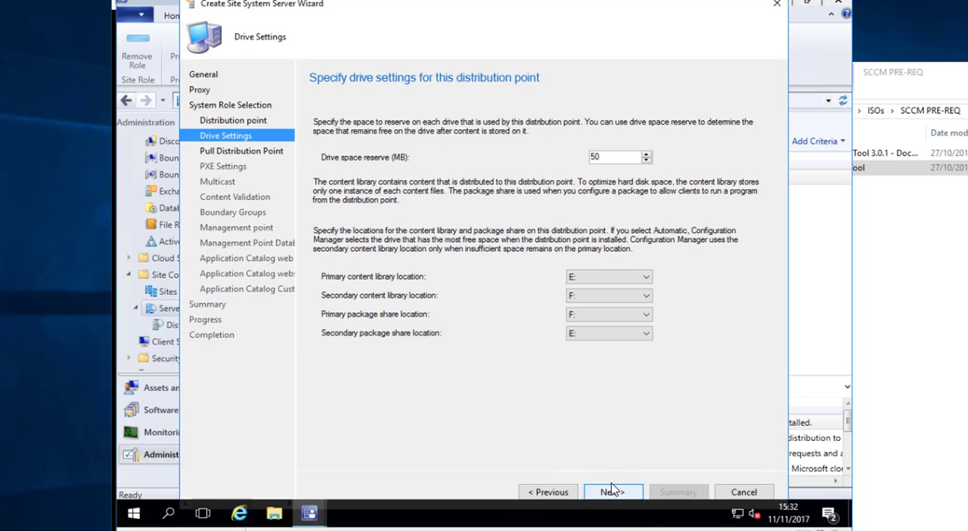
Set the distribution point's drive space reserve to 512 MB and proceed to the PXE settings
double_click(602, 157)
text(512)
click(617, 492)
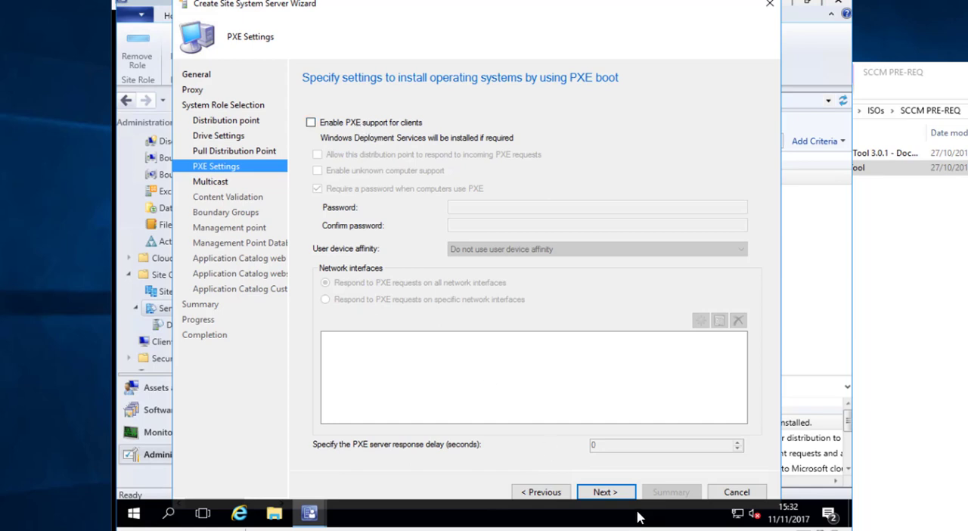
Keep PXE and multicast disabled, enable scheduled content validation, and proceed to the boundary groups
click(615, 493)
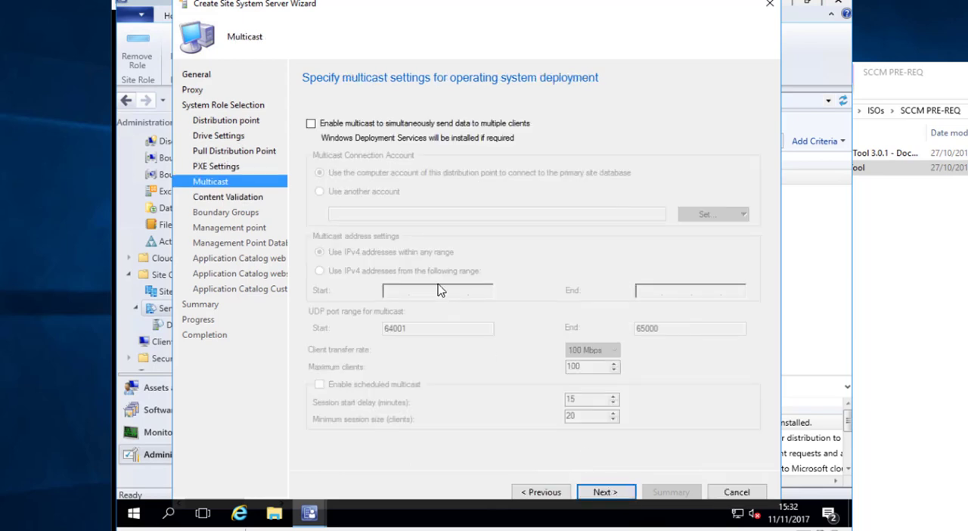
click(611, 500)
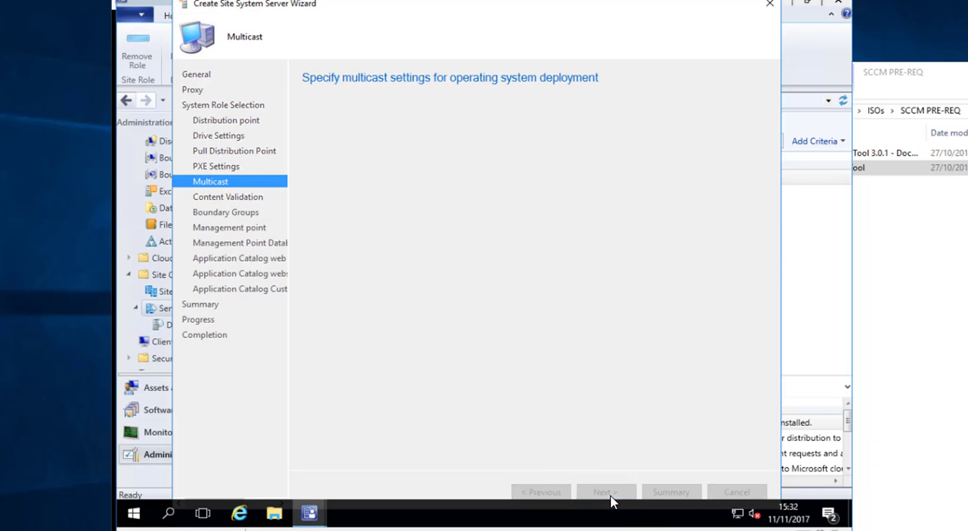
click(359, 183)
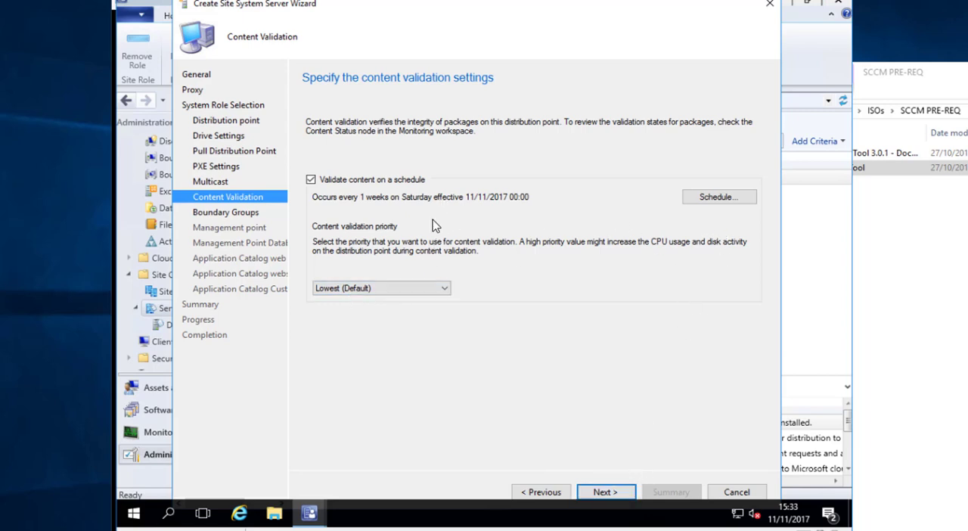
click(609, 492)
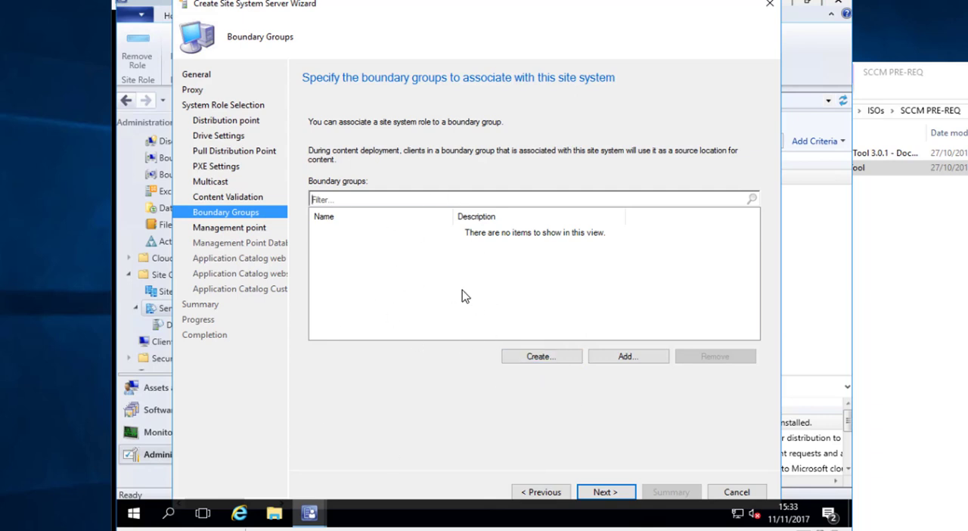
Create a boundary group named HQ with site assignment to PS1-HQ, and proceed to the management point settings
click(540, 356)
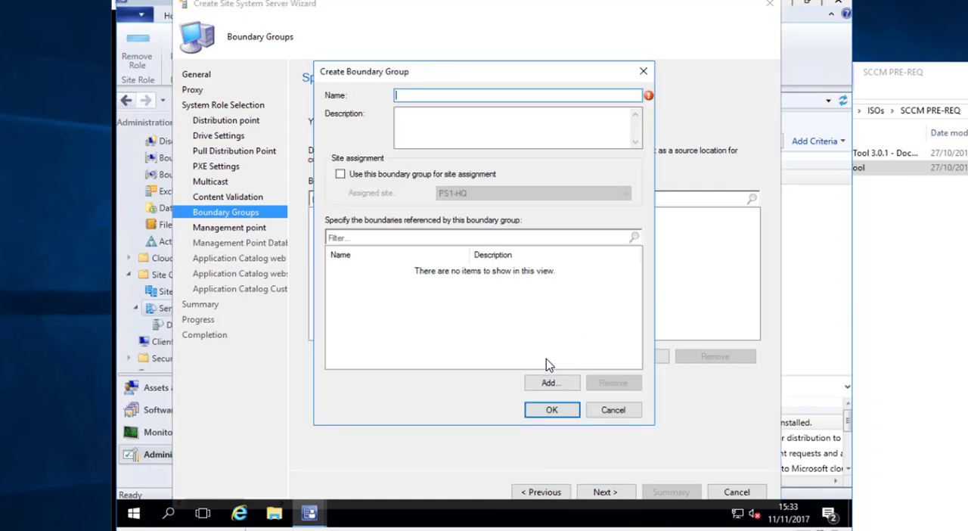
drag(426, 77, 474, 87)
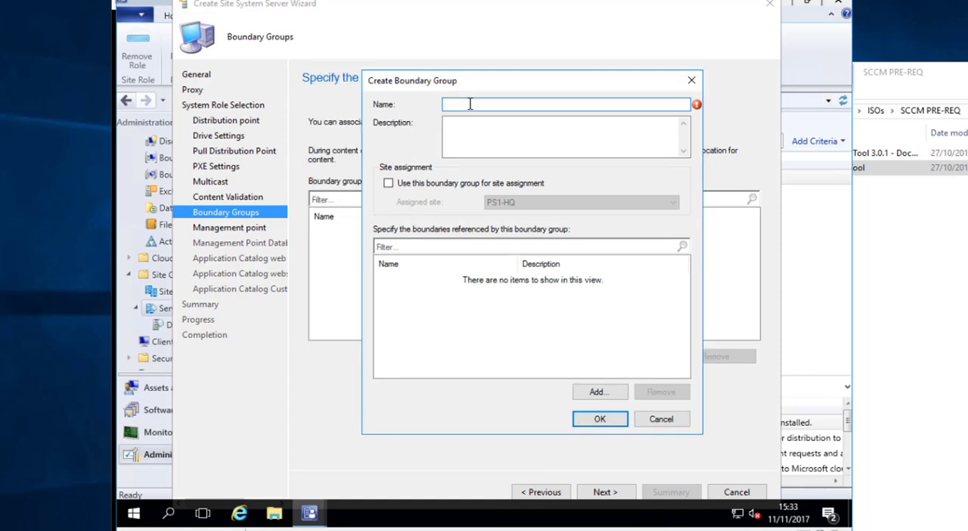
text(HQ)
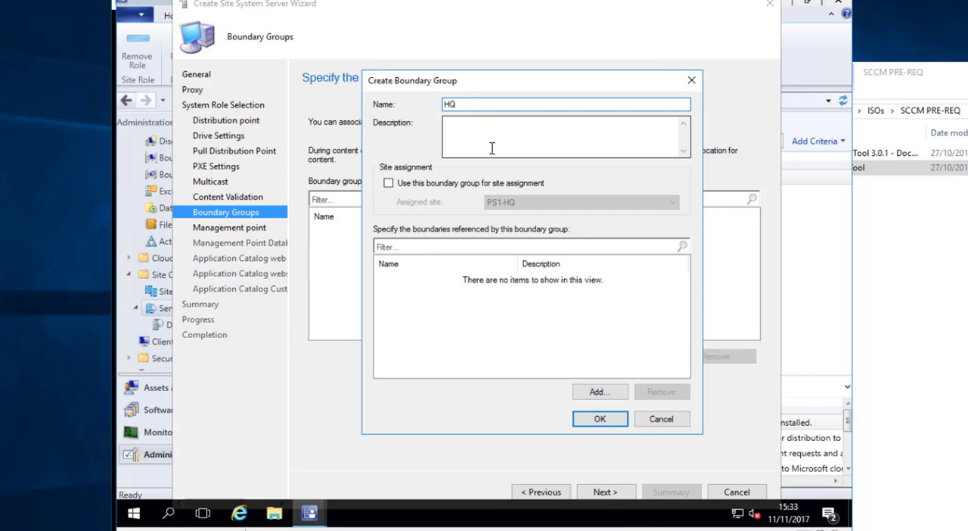
click(468, 184)
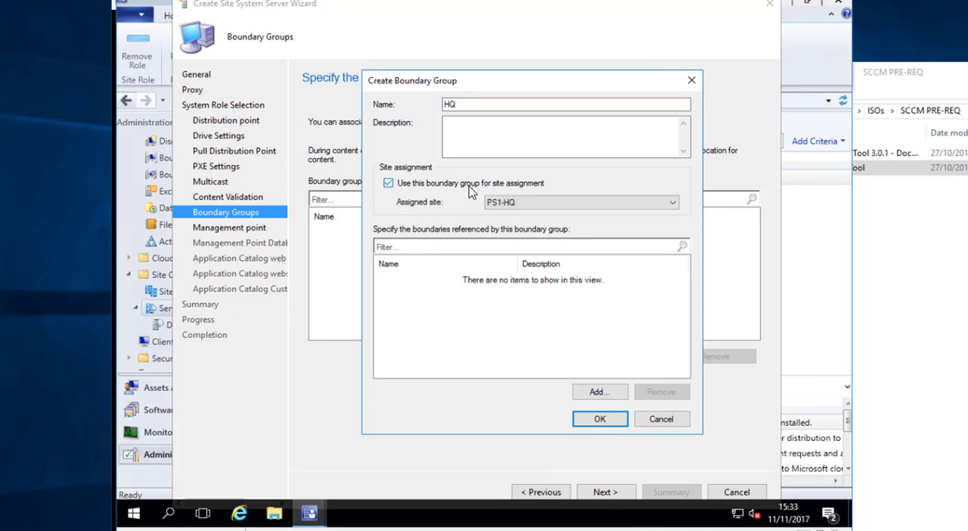
click(462, 105)
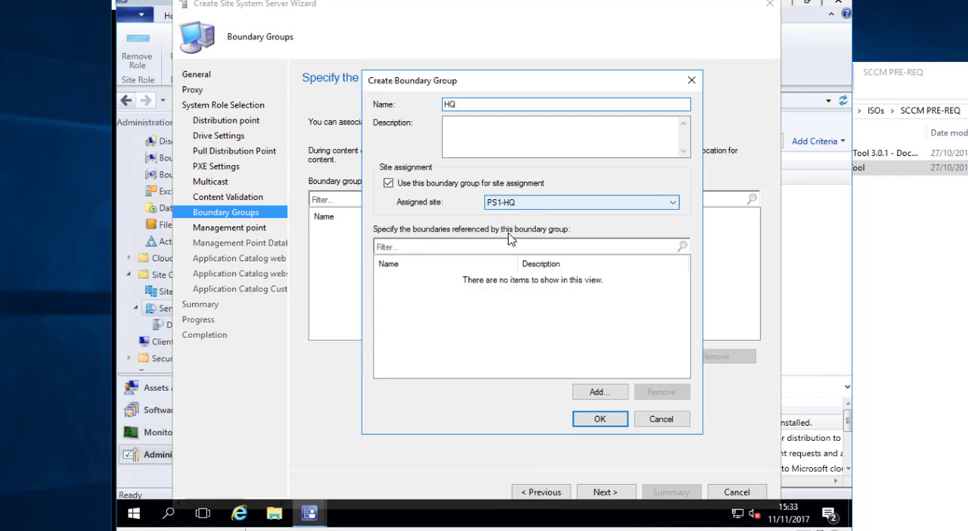
click(607, 422)
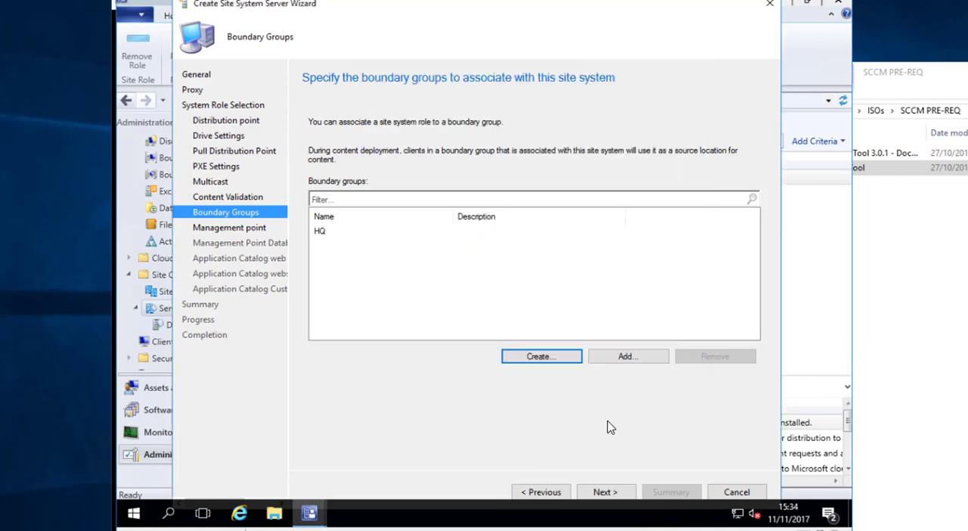
click(605, 493)
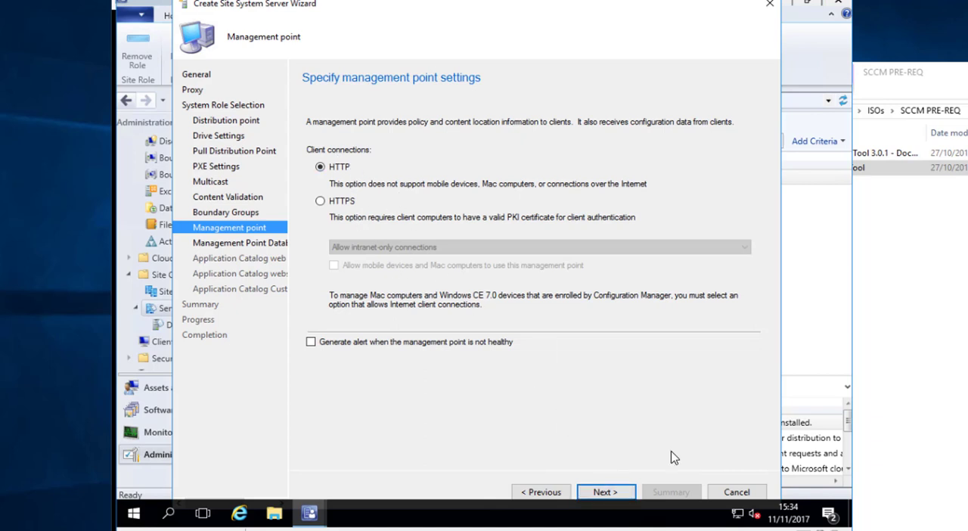
Accept the default HTTP management point, site database and Application Catalog point settings, and proceed to the catalog customizations
click(614, 491)
click(605, 492)
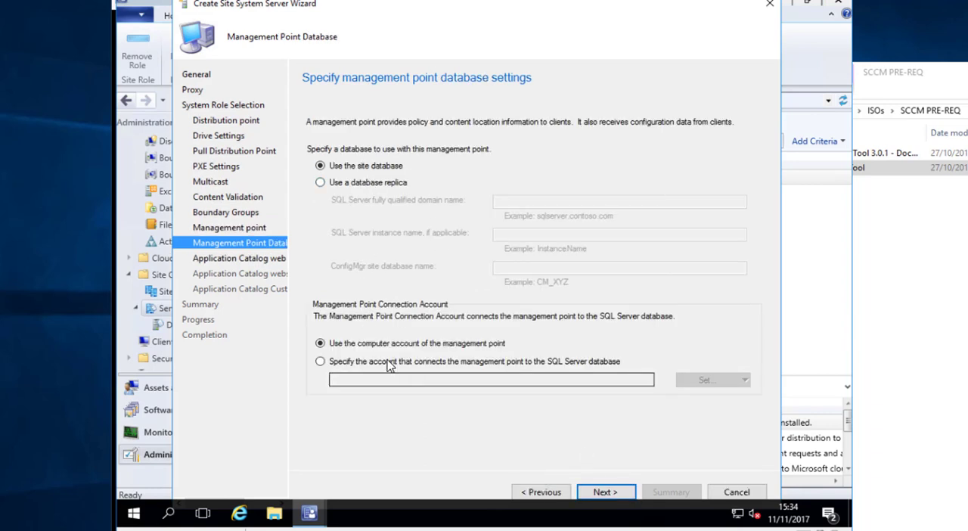
click(604, 492)
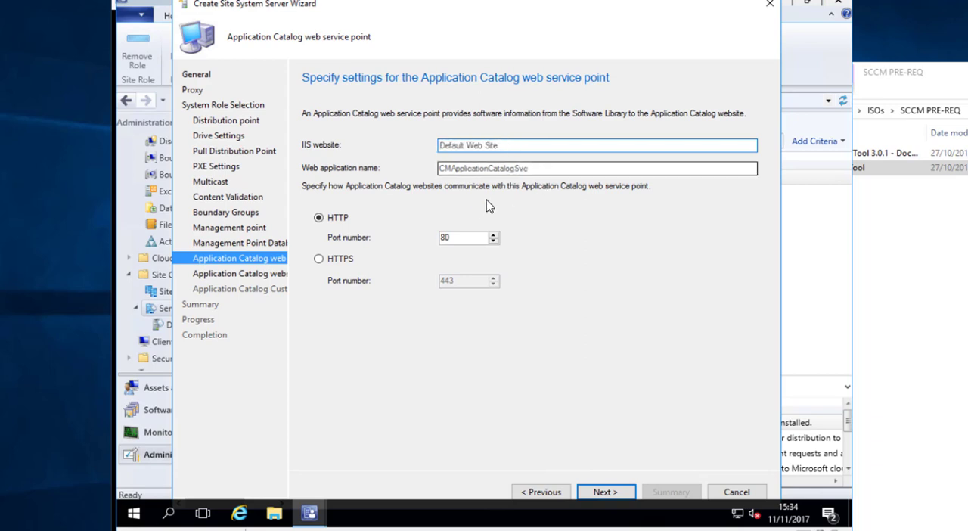
click(606, 496)
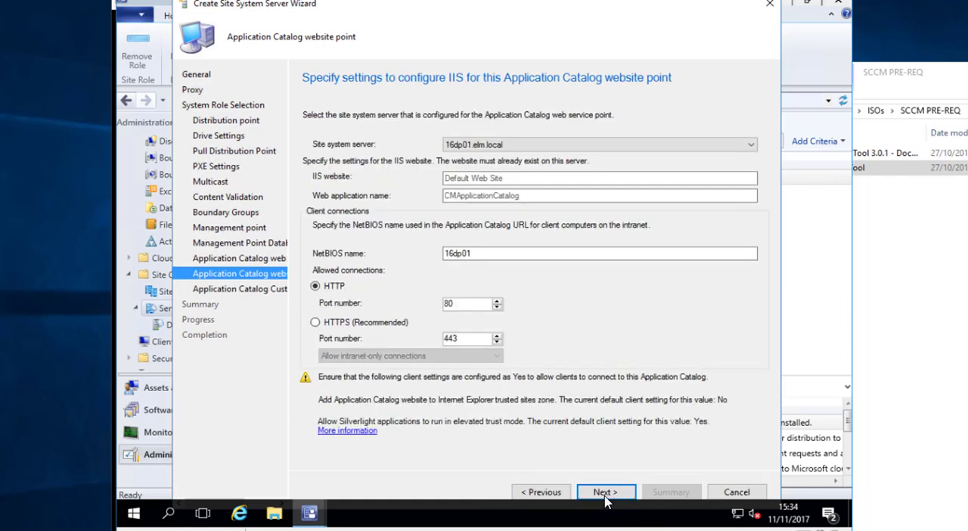
click(472, 257)
click(606, 493)
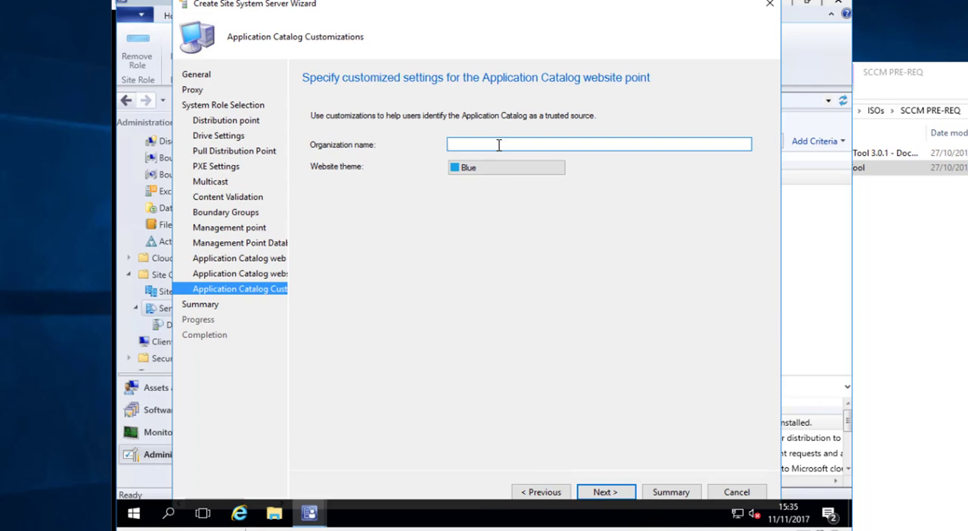
Set the Application Catalog organization name to TEST LABS with the Magenta theme, and create the site system server
text(TEST LABS)
click(510, 170)
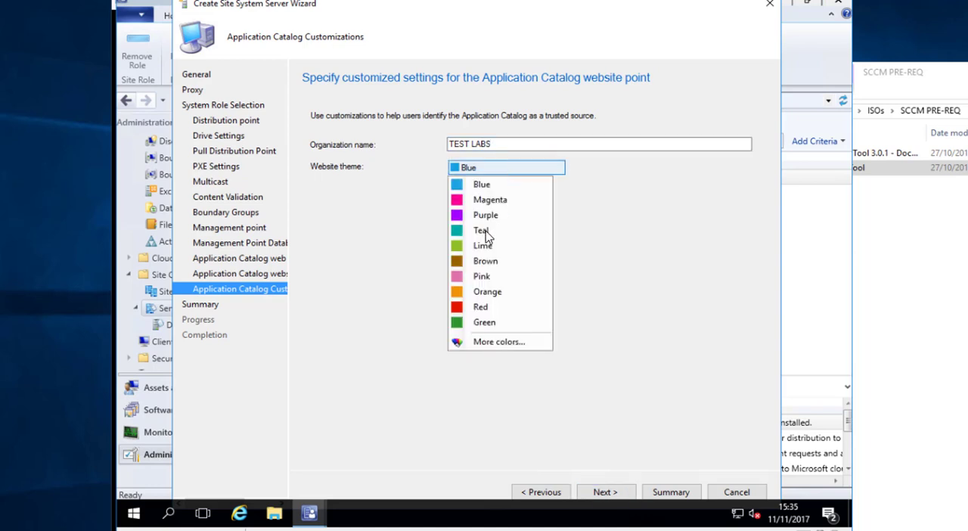
click(491, 202)
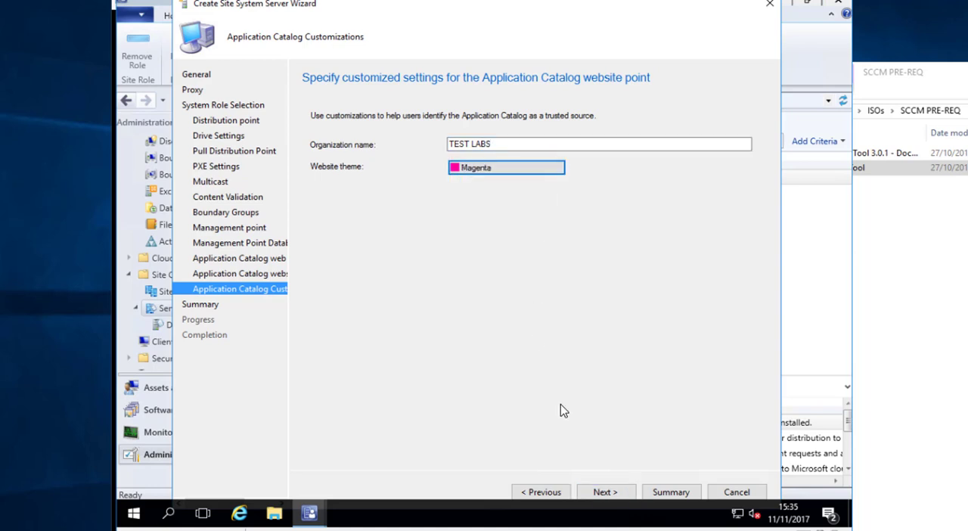
click(625, 492)
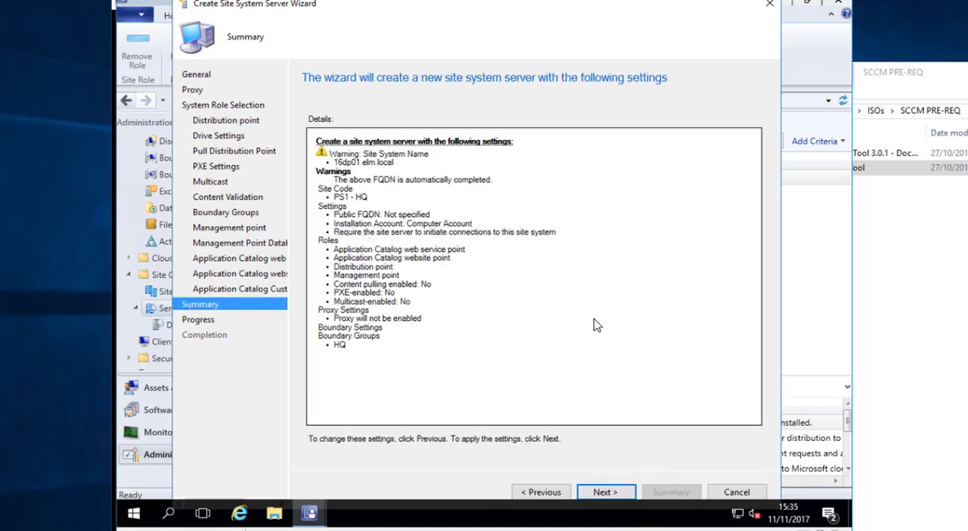
click(622, 493)
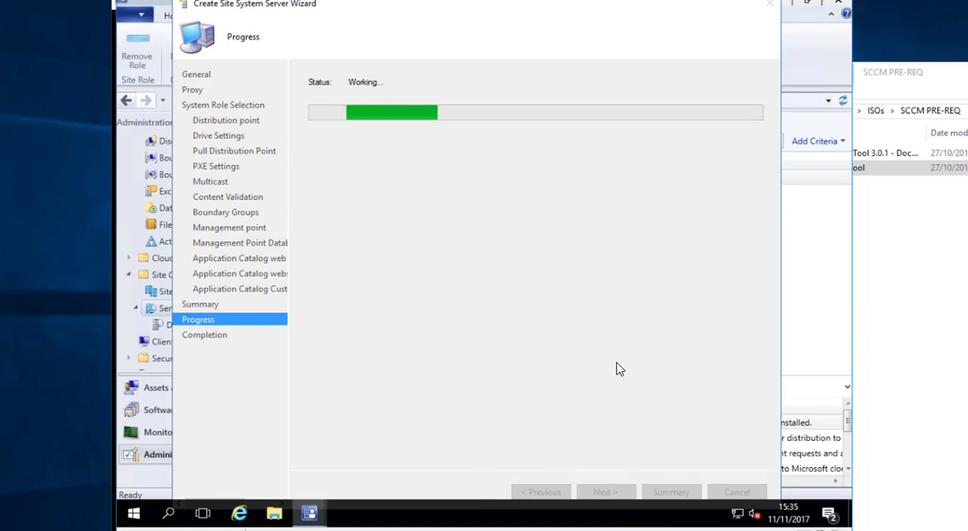
Switch to the Server Core machine's PowerShell session and launch Notepad from it
drag(248, 2, 268, 0)
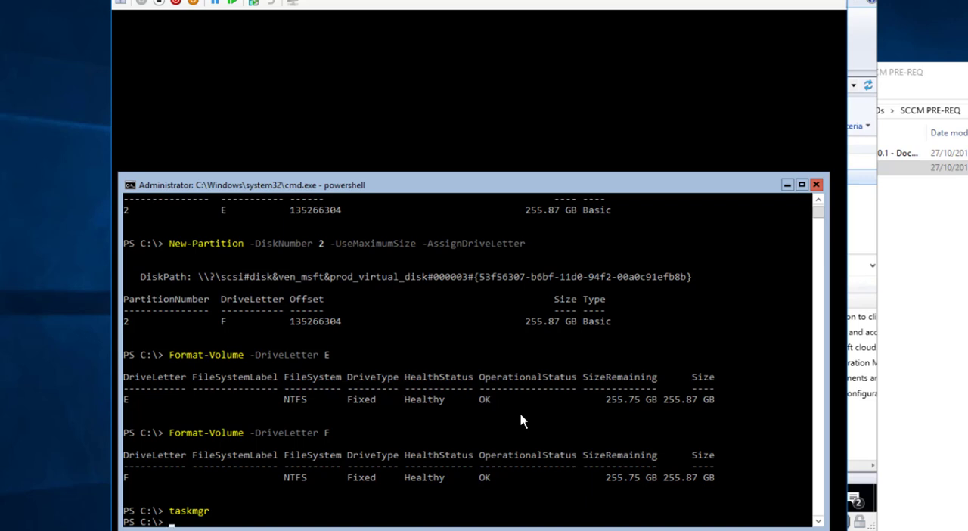
text(notepad)
key(Return)
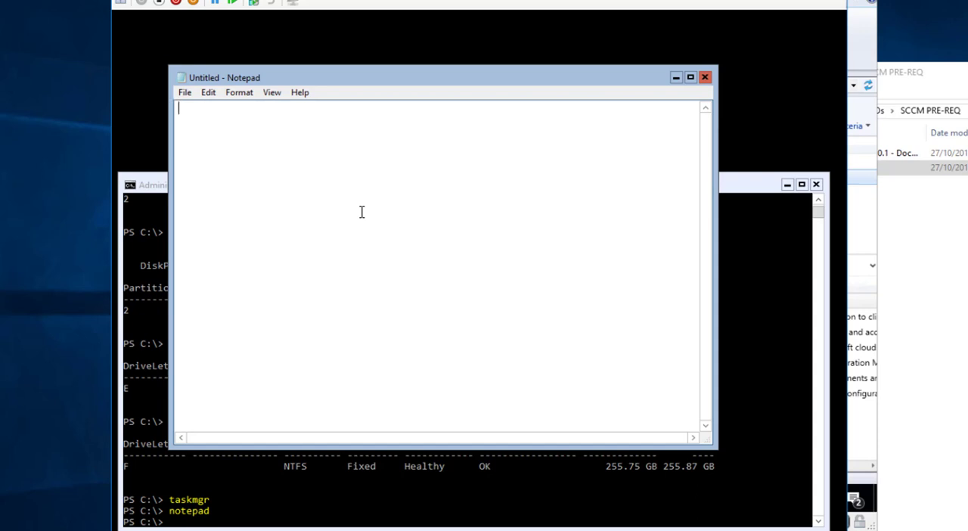
Save the empty Notepad document as no_sms_on_drive.sms in the root of C: and return to the PowerShell prompt
click(184, 94)
click(215, 154)
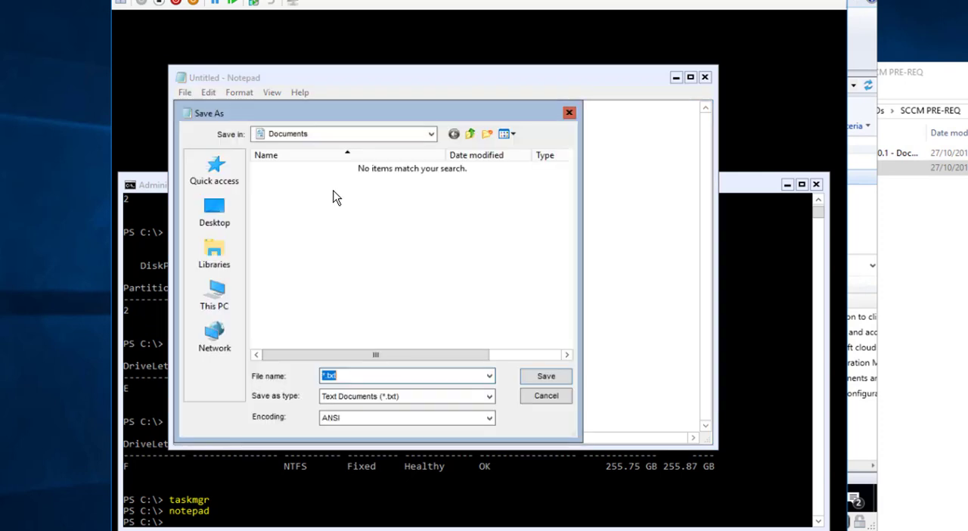
click(215, 296)
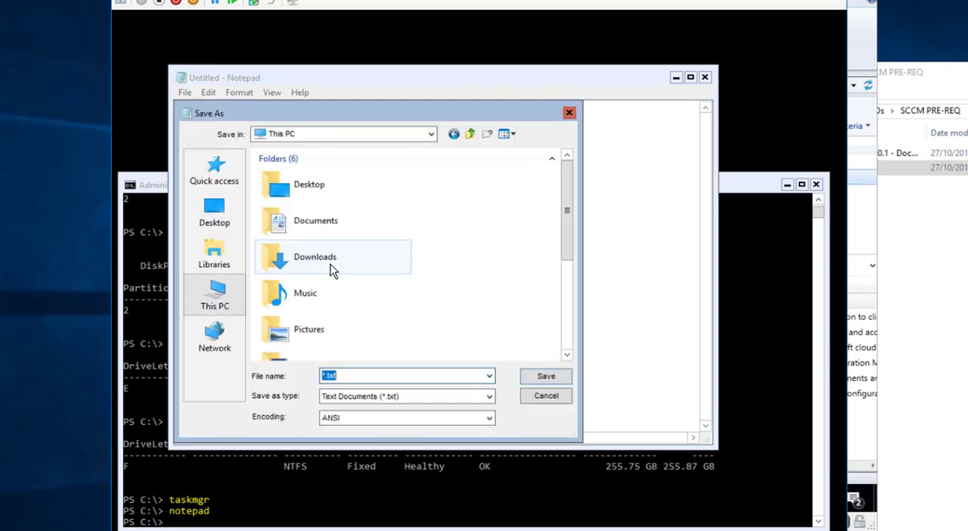
scroll(350, 334, down, 2)
double_click(342, 333)
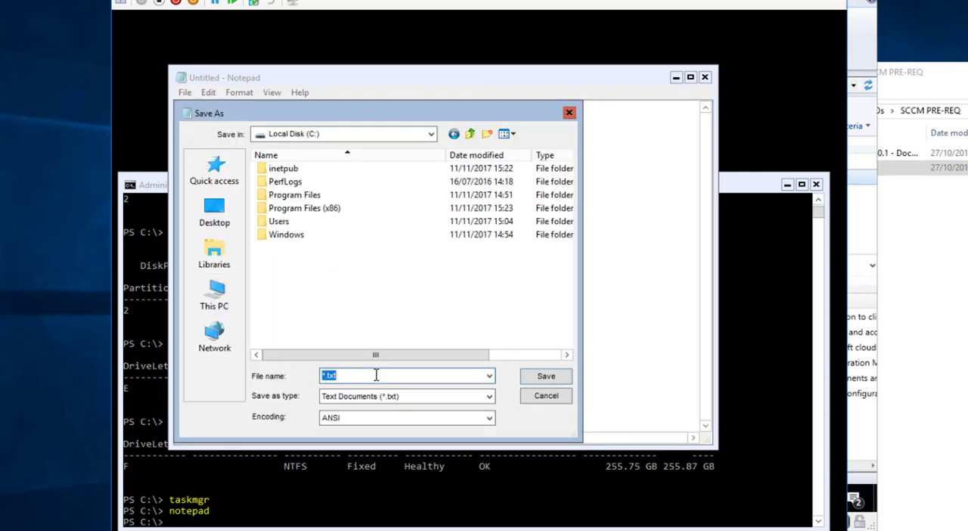
key(BackSpace)
click(215, 1)
click(209, 3)
click(562, 373)
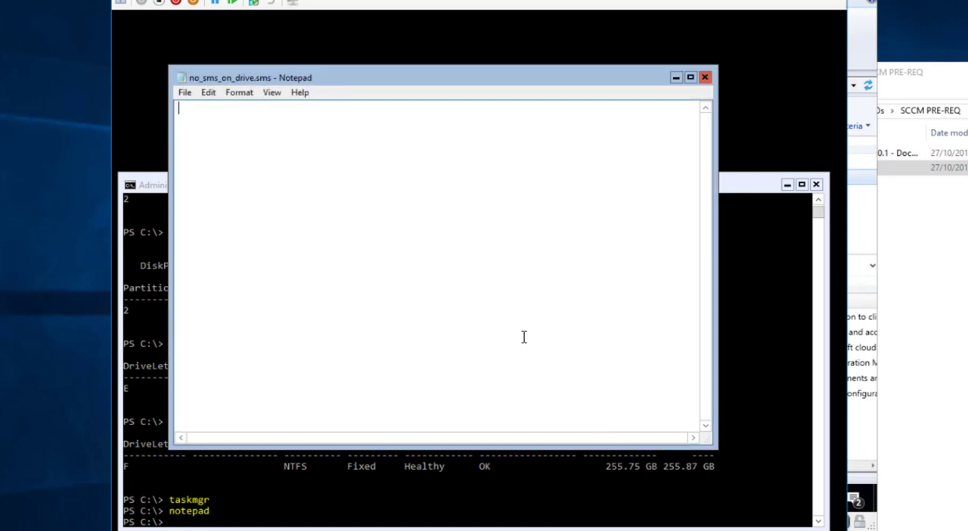
click(224, 499)
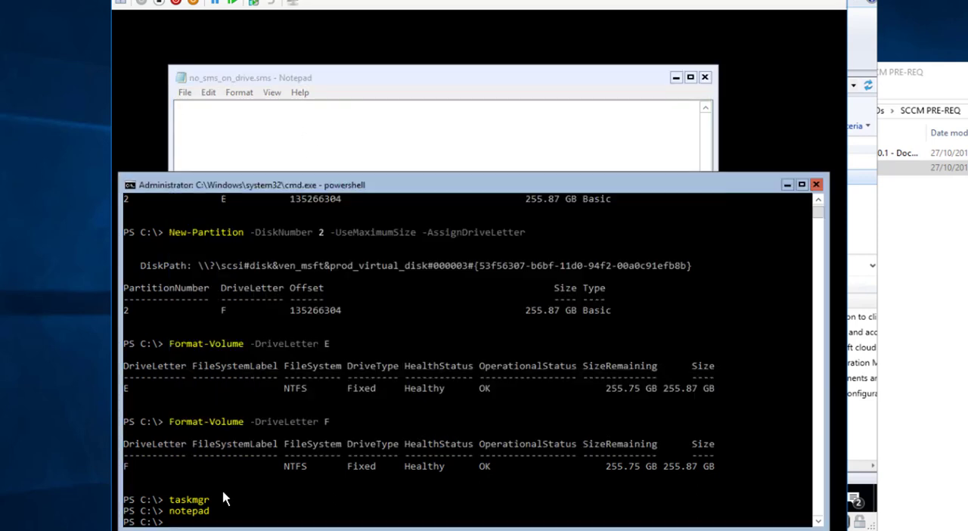
List the contents of the C: root in PowerShell to check the saved marker file's name and extension
text(dir)
key(Return)
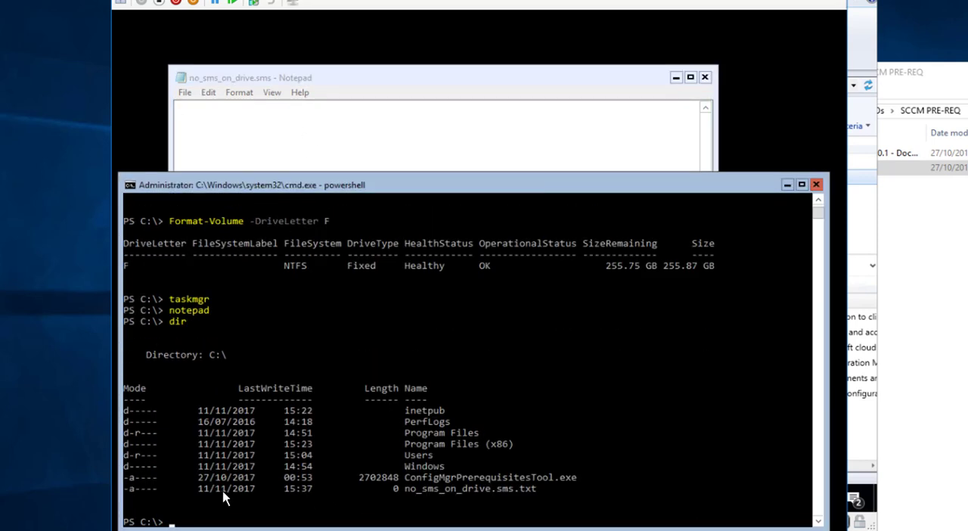
text(dir)
key(Return)
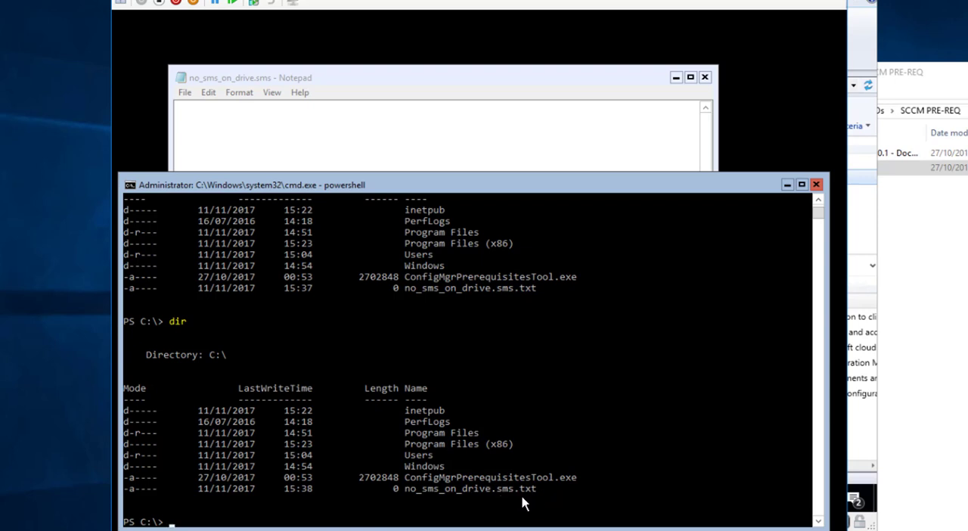
Rename no_sms_on_drive.sms.txt to no_sms_on_drive.sms in PowerShell and list the directory again
text(ren)
text( .\no)
key(Tab)
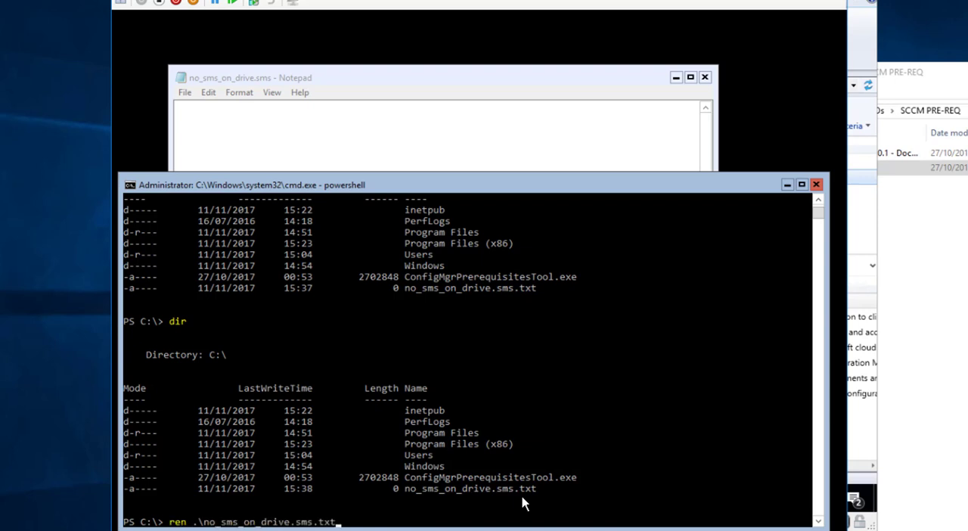
text(. o_sms_on_drive.sms)
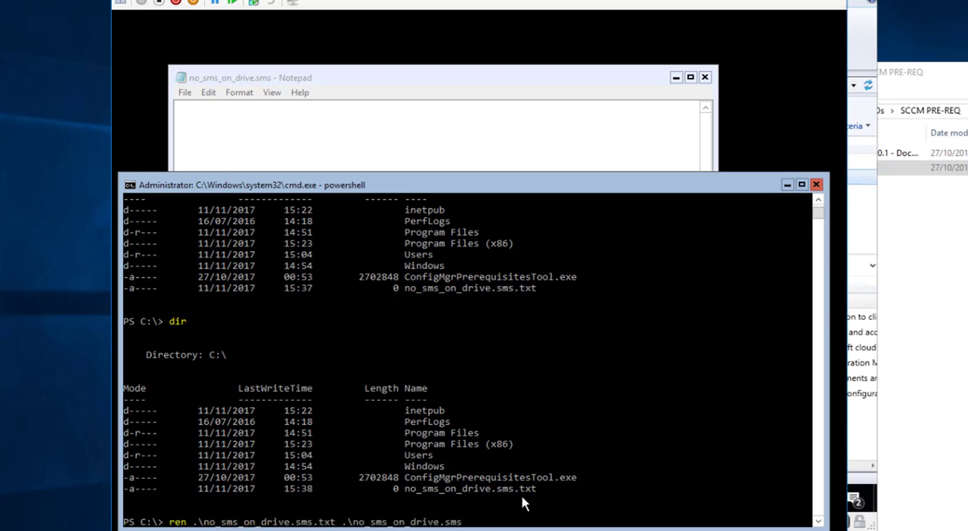
key(Return)
text(dir)
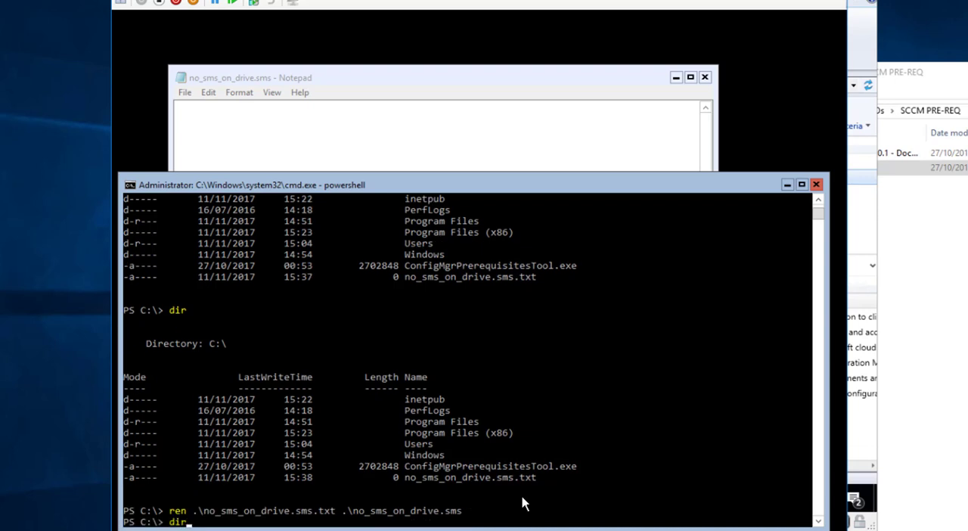
key(Return)
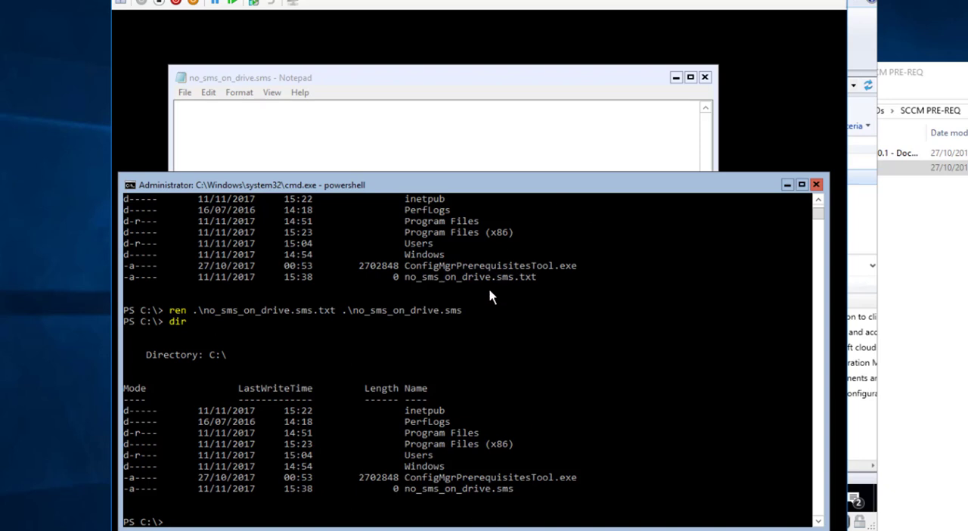
Switch to the Configuration Manager console and enable Active Directory System Discovery in the hierarchy's discovery methods
click(458, 1)
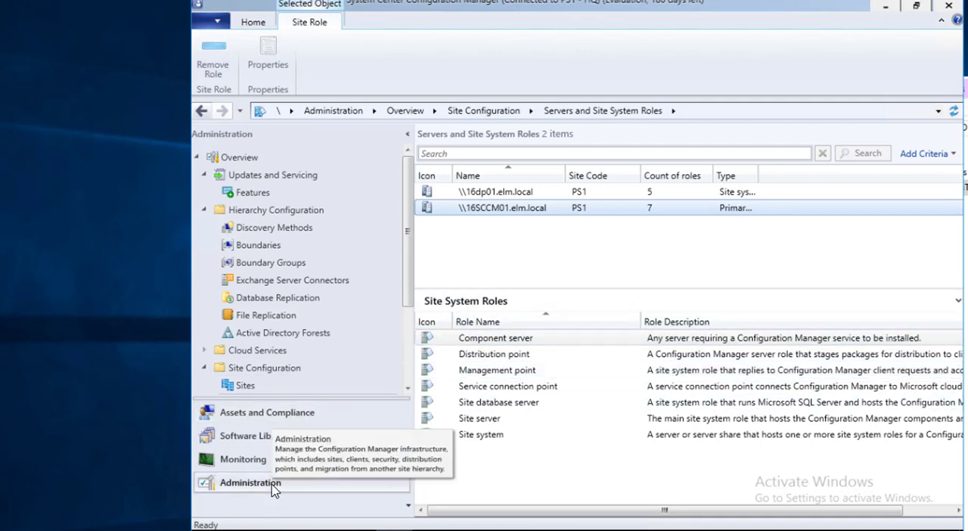
click(301, 233)
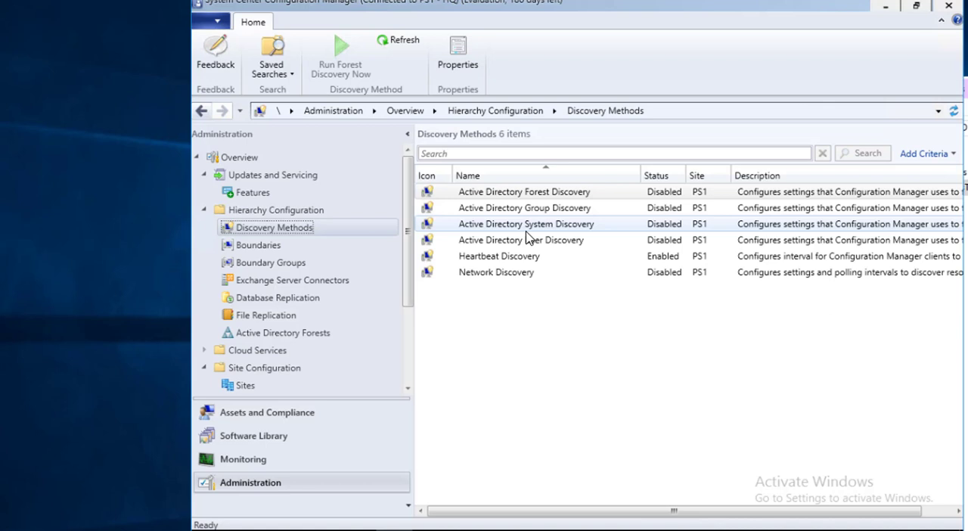
click(569, 231)
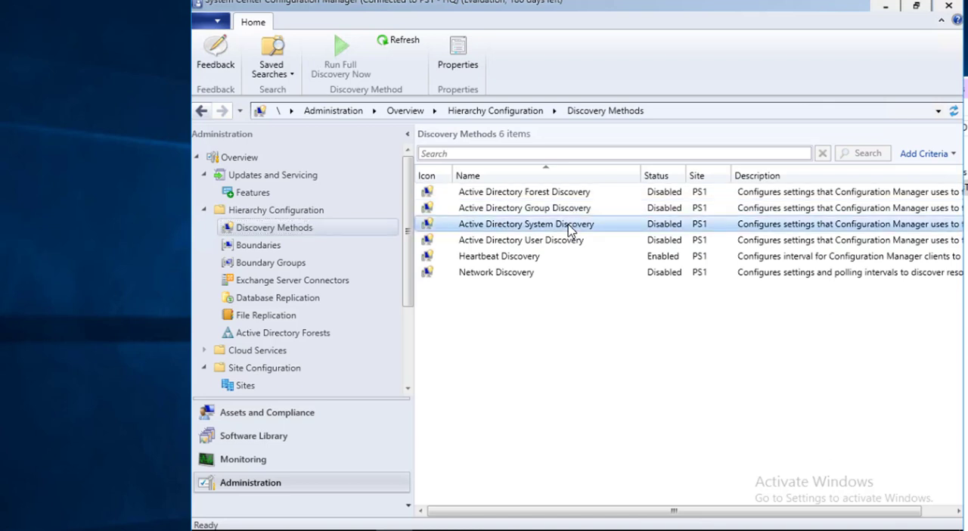
right_click(568, 224)
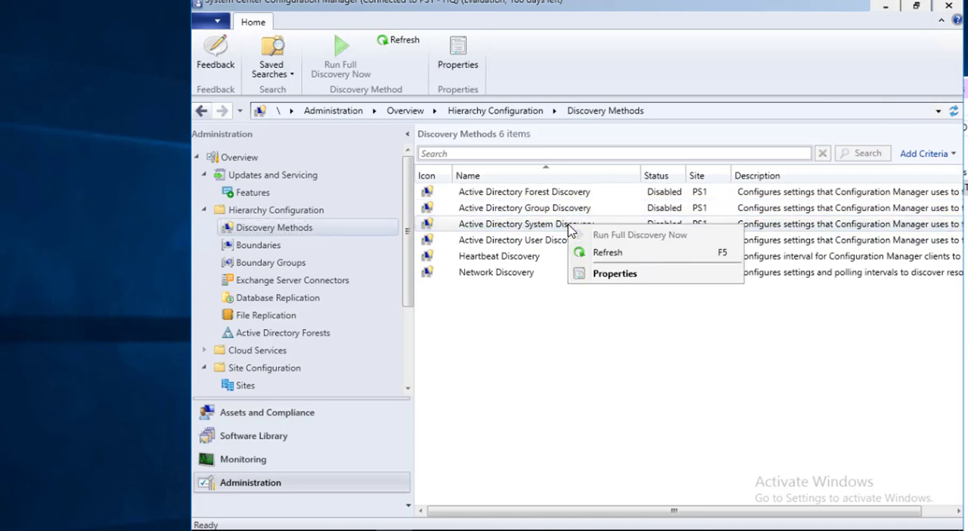
click(555, 226)
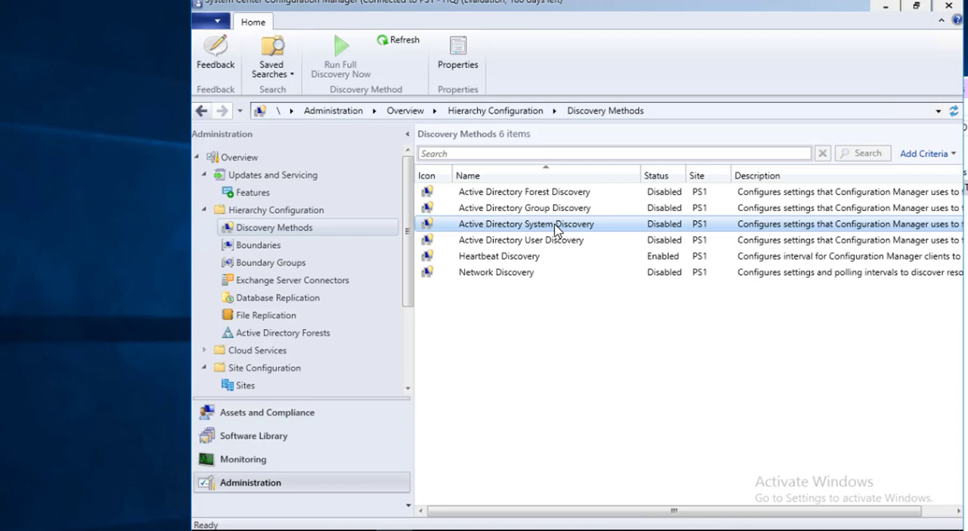
double_click(558, 227)
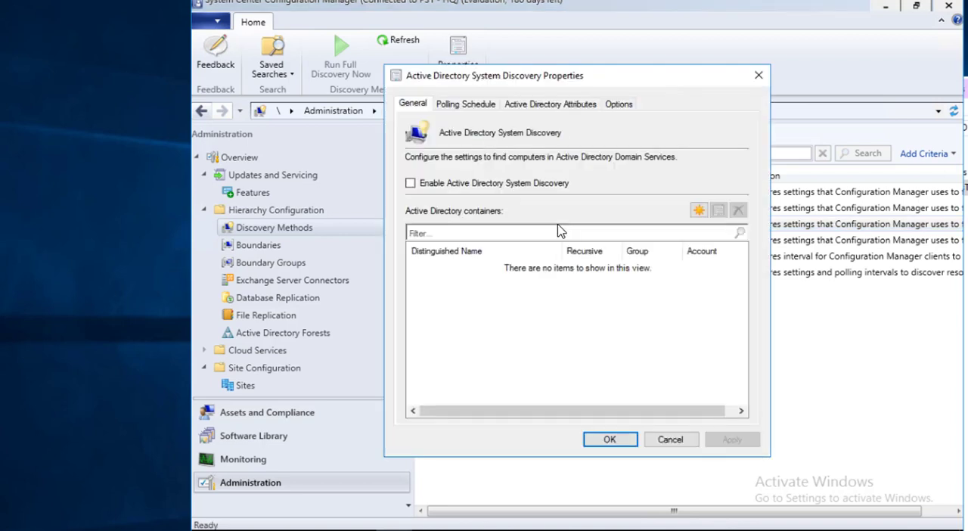
click(511, 184)
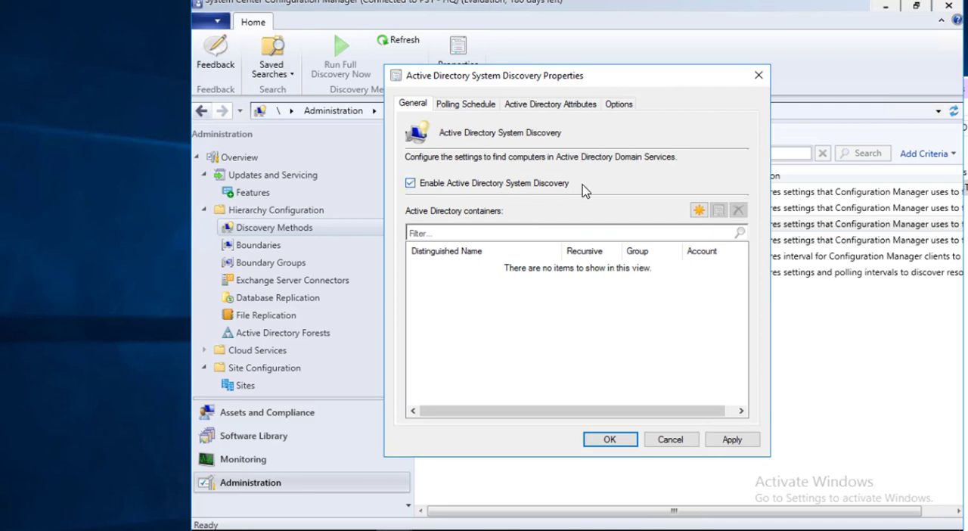
Add the elm domain's Computers container to system discovery with recursive search and the site server's account, and apply the settings
click(697, 214)
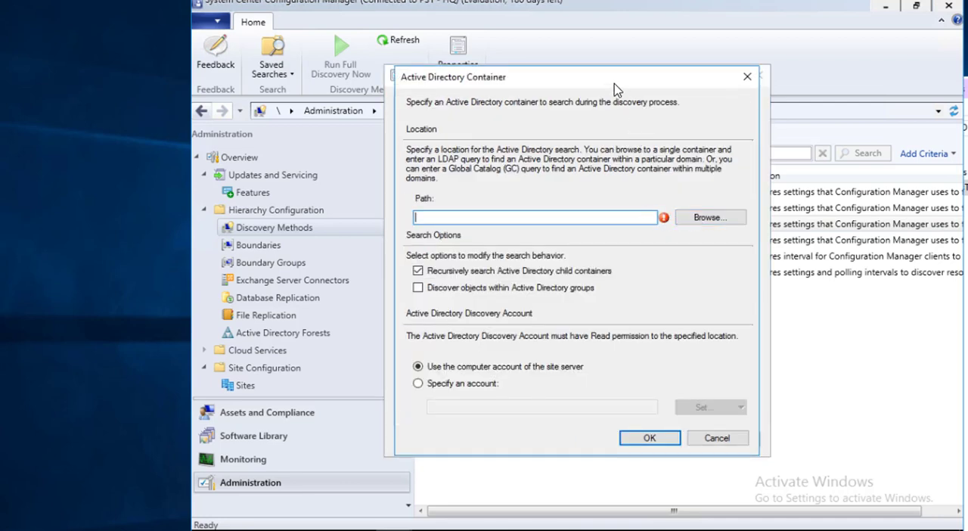
click(696, 218)
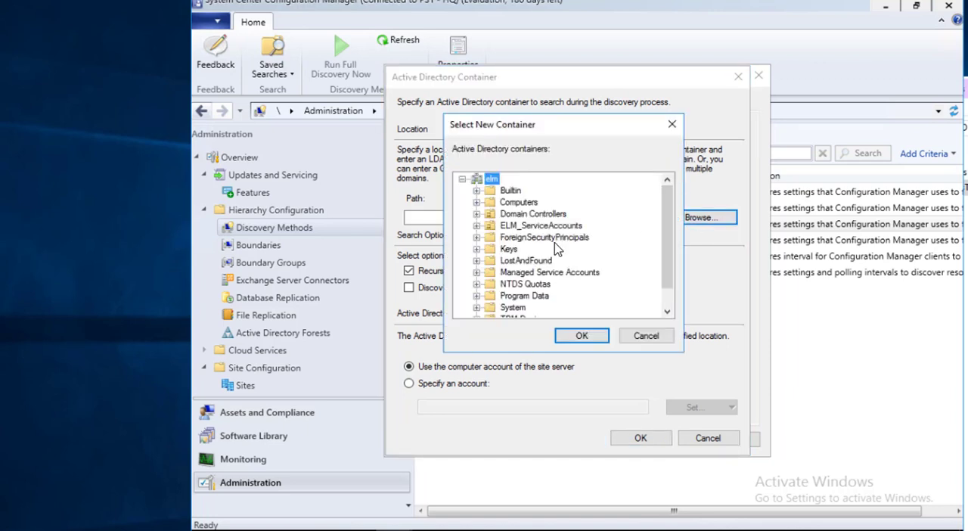
click(521, 203)
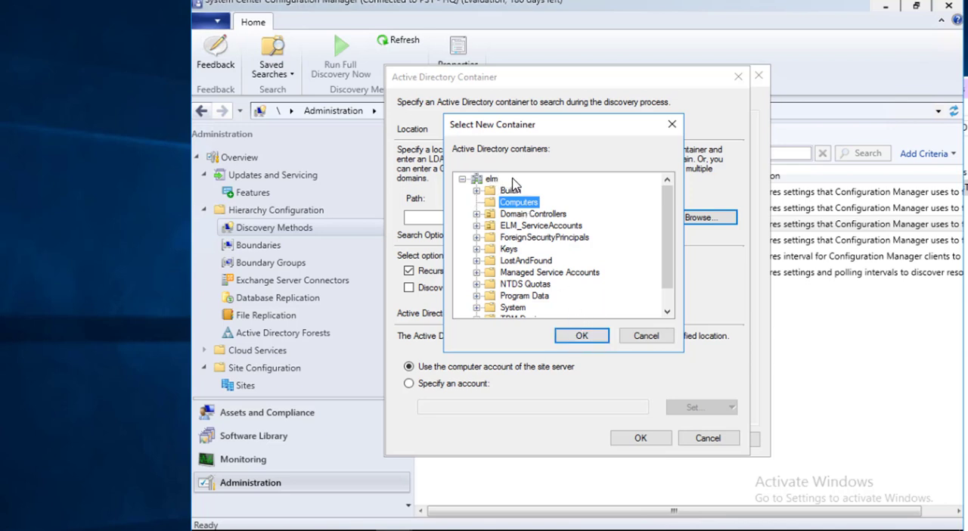
click(583, 342)
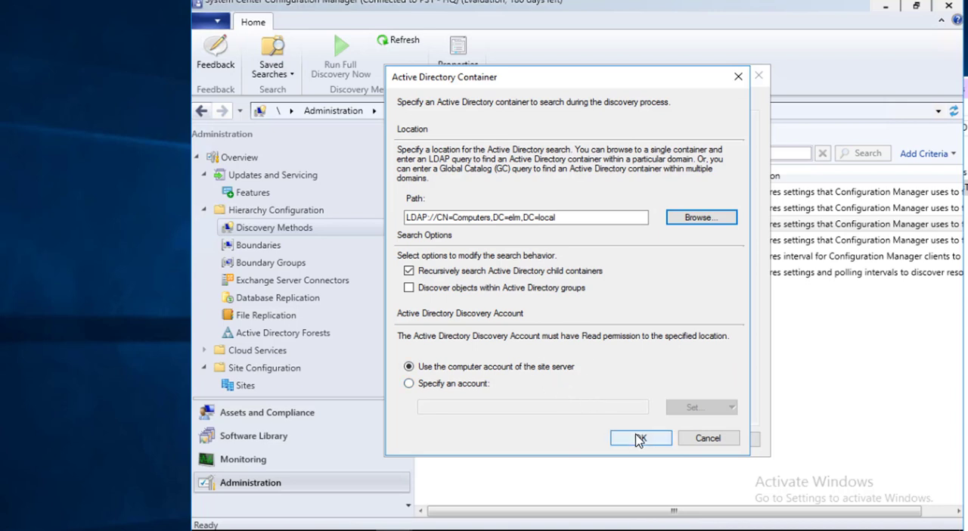
click(637, 439)
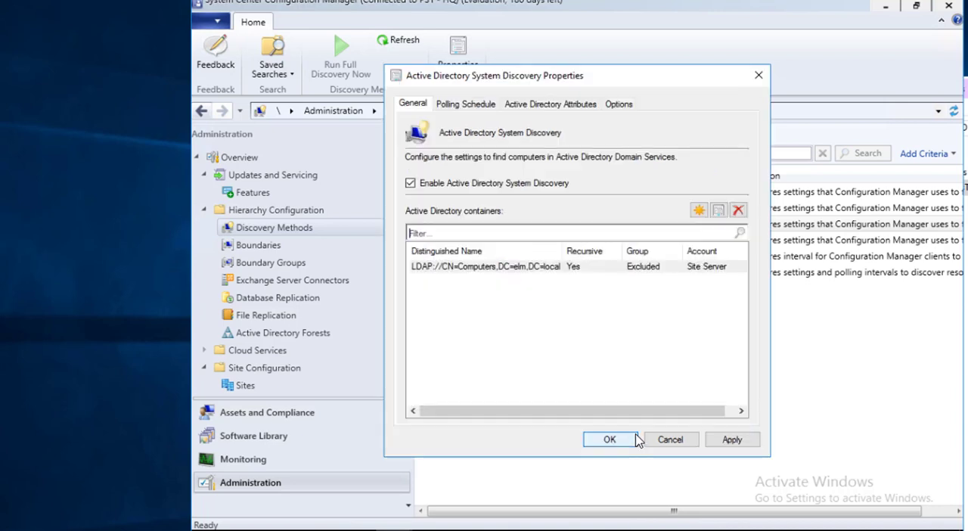
click(739, 440)
click(609, 326)
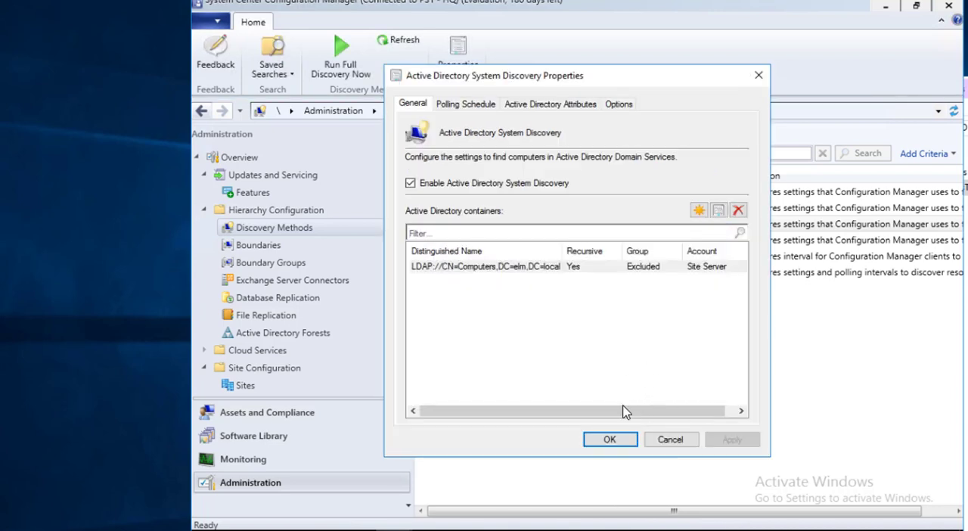
click(609, 440)
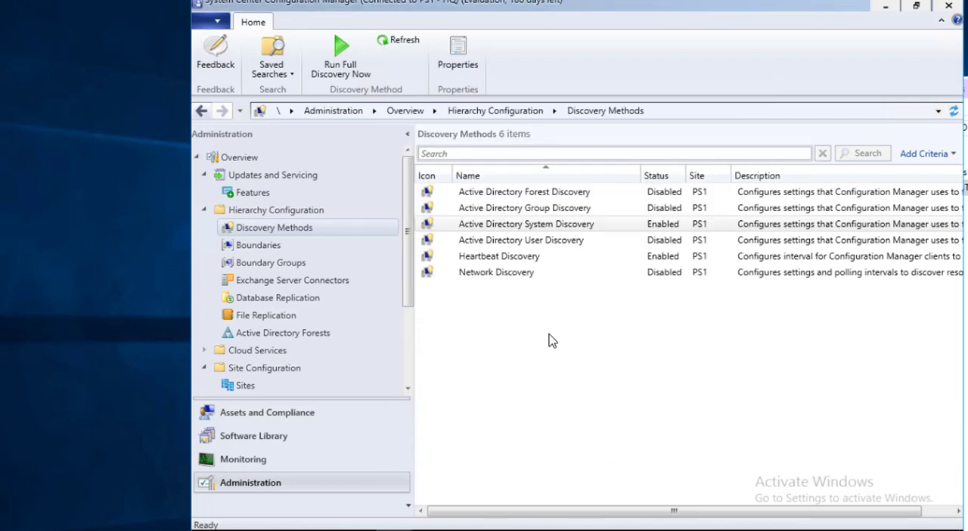
Check the devices listed under Assets and Compliance and return to the discovery methods
click(303, 423)
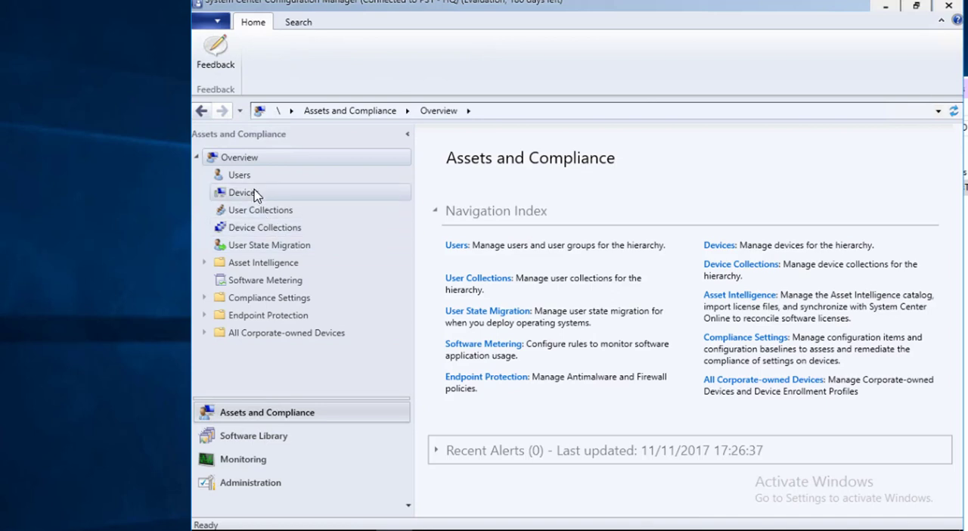
click(328, 195)
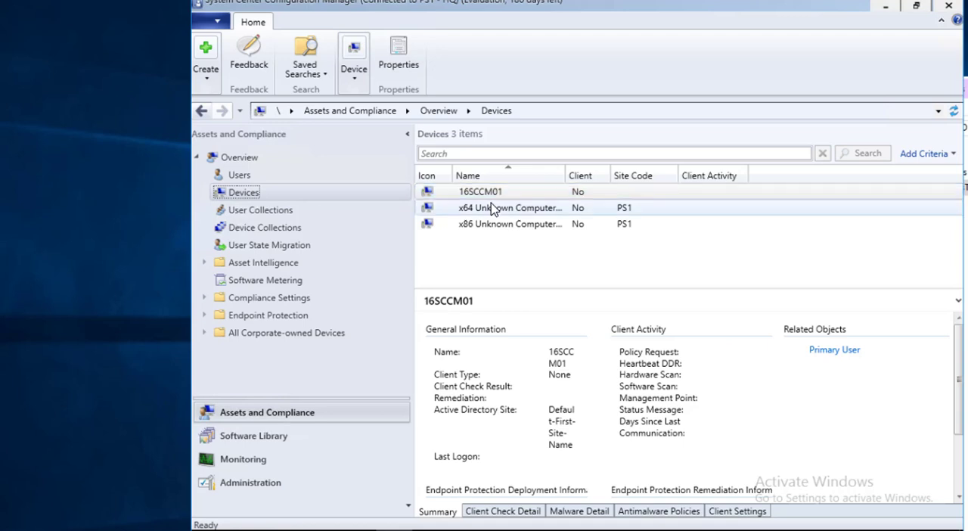
click(314, 487)
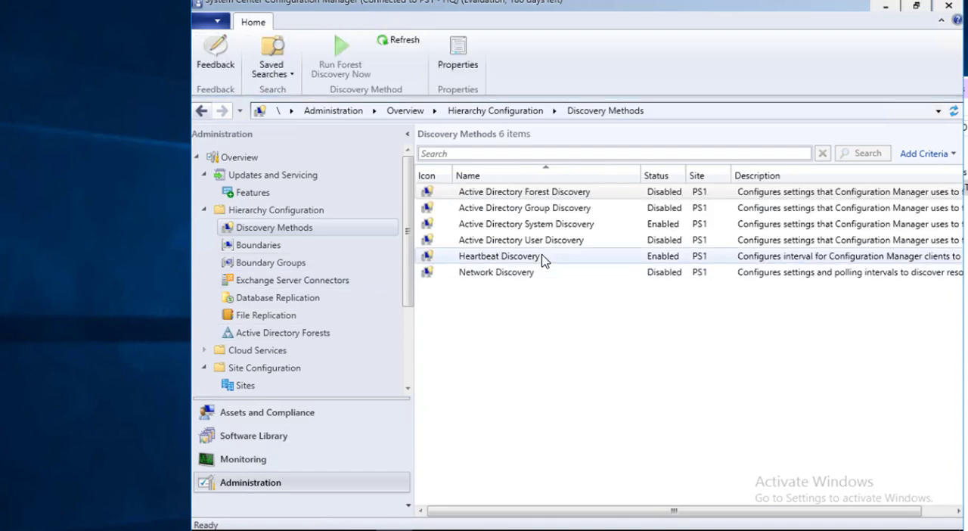
Enable Active Directory User Discovery in its properties
click(570, 242)
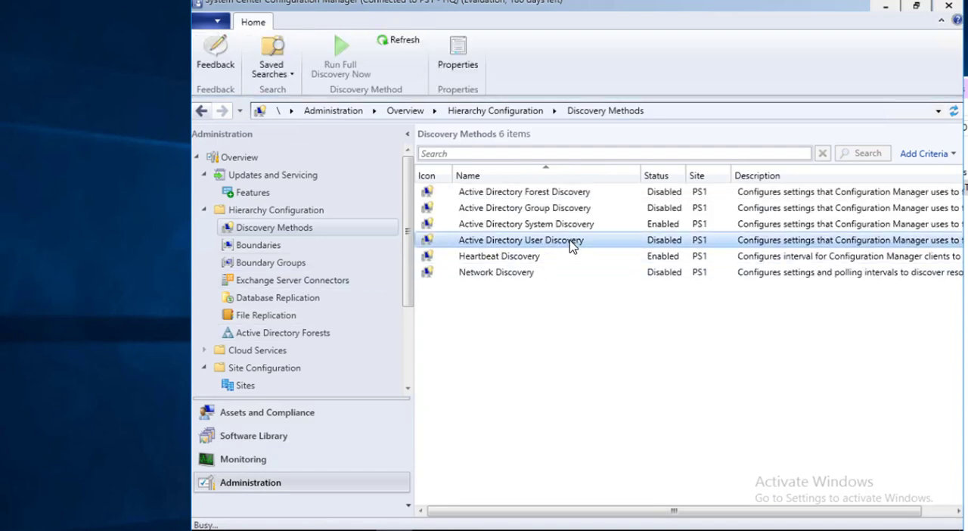
double_click(569, 242)
click(481, 187)
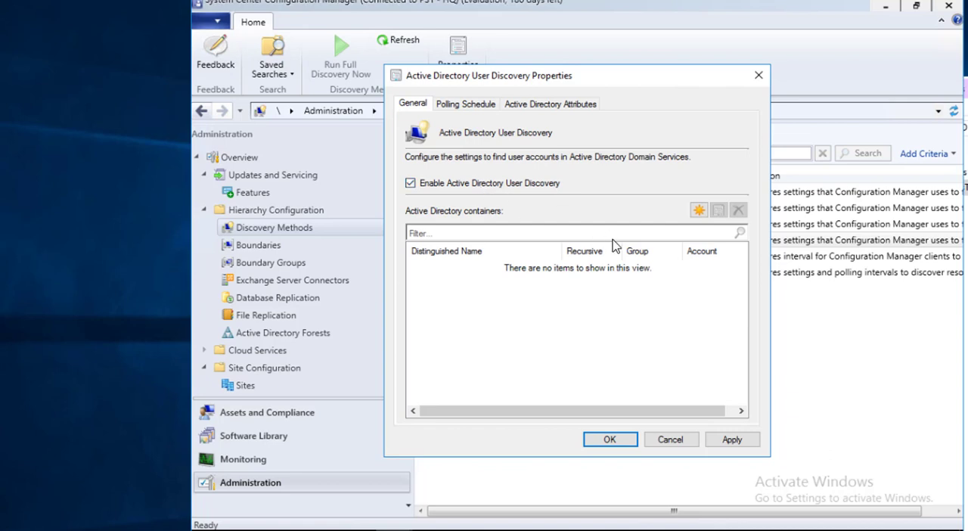
Add the elm domain's Users container to user discovery, including objects within Active Directory groups, and save the settings
click(697, 212)
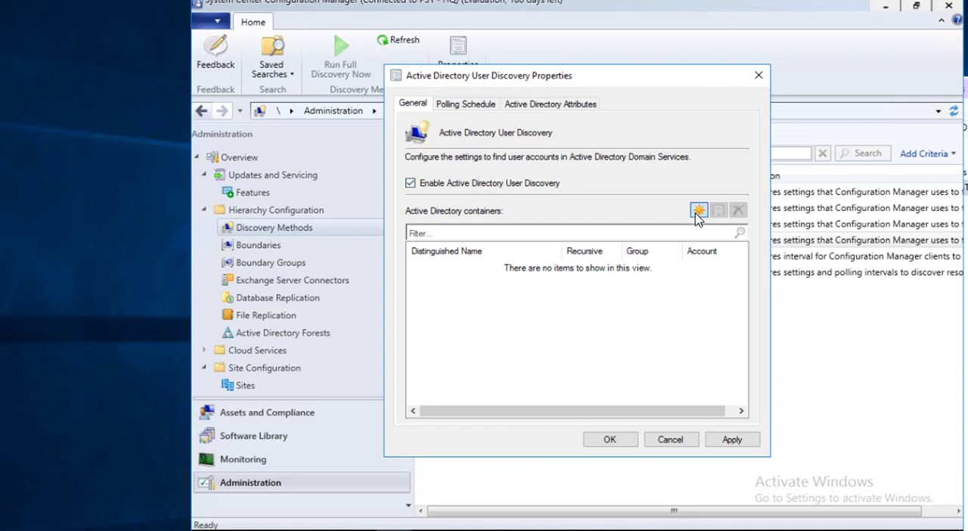
click(707, 218)
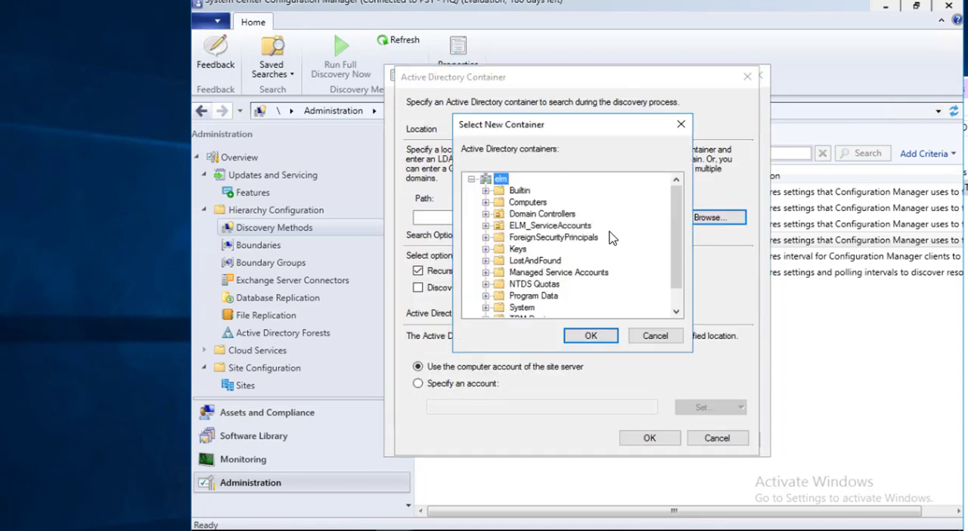
drag(683, 272, 687, 282)
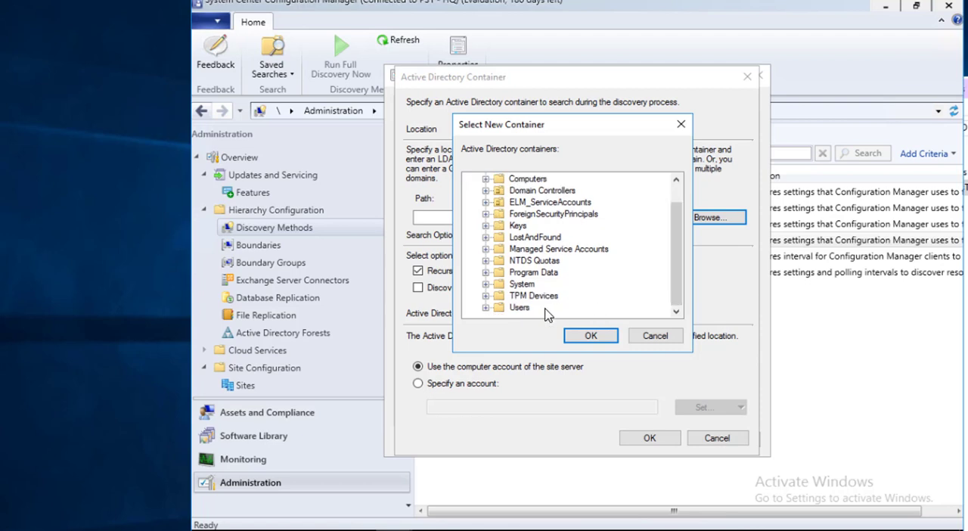
double_click(521, 308)
click(591, 336)
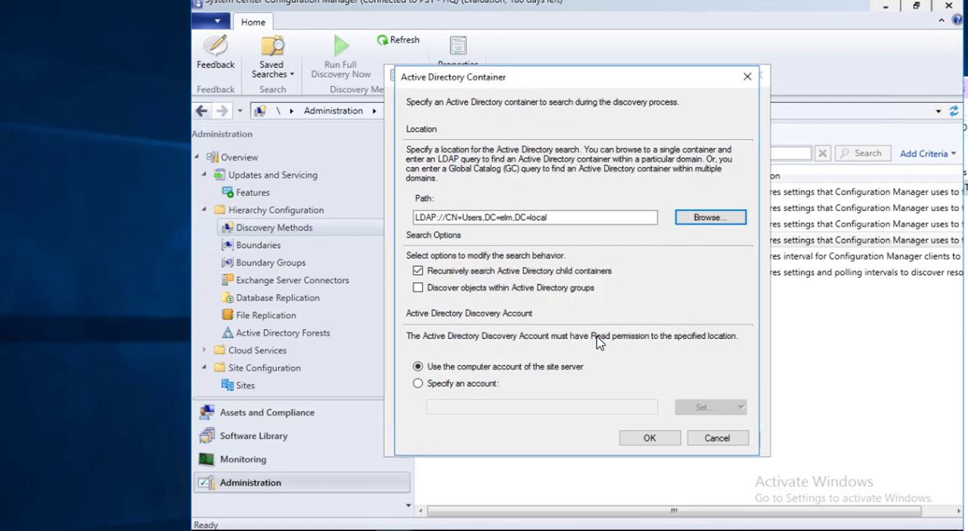
click(505, 295)
click(658, 440)
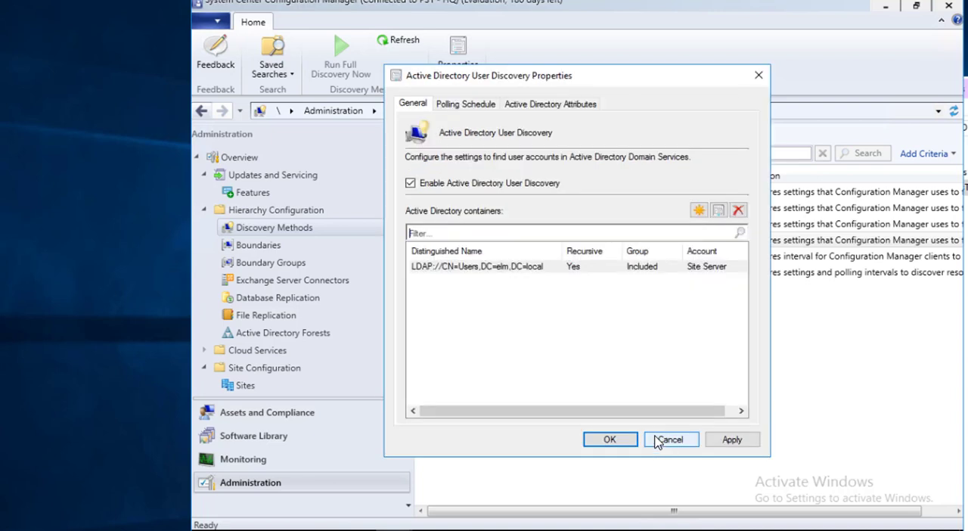
click(609, 439)
click(610, 325)
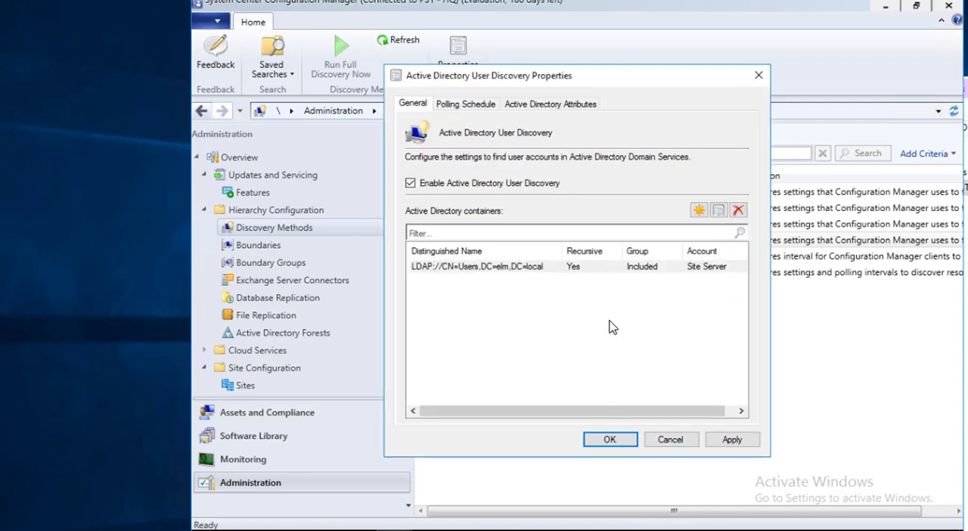
Reopen the Active Directory User Discovery properties and review the polling schedule and the discovered Active Directory attributes
click(574, 247)
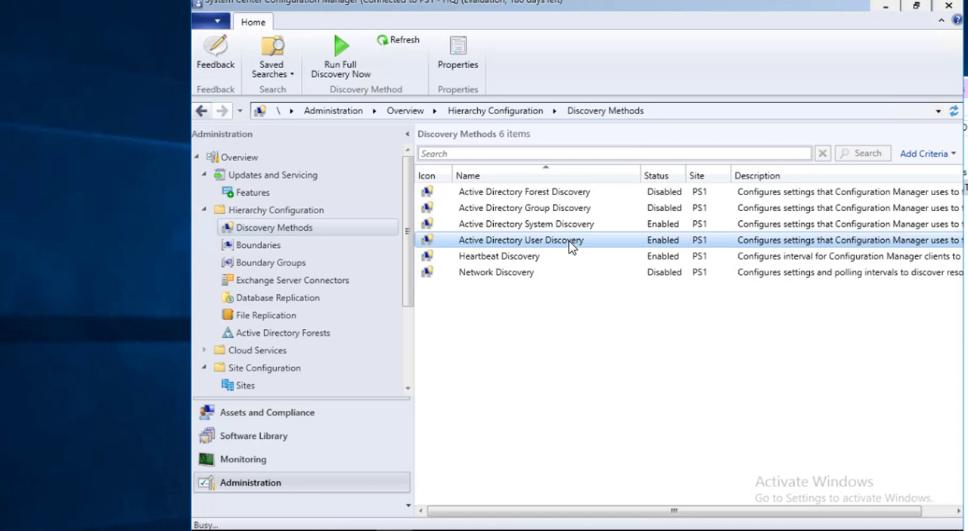
double_click(568, 246)
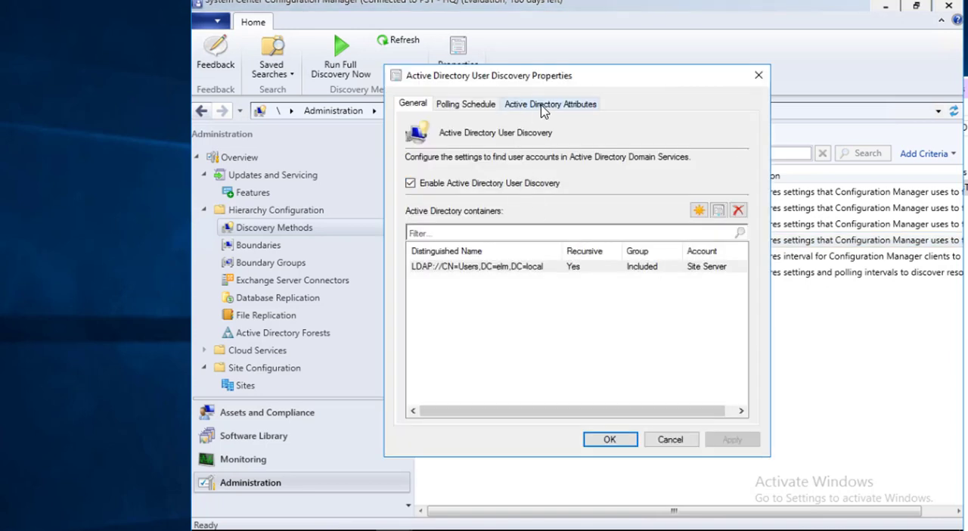
click(466, 105)
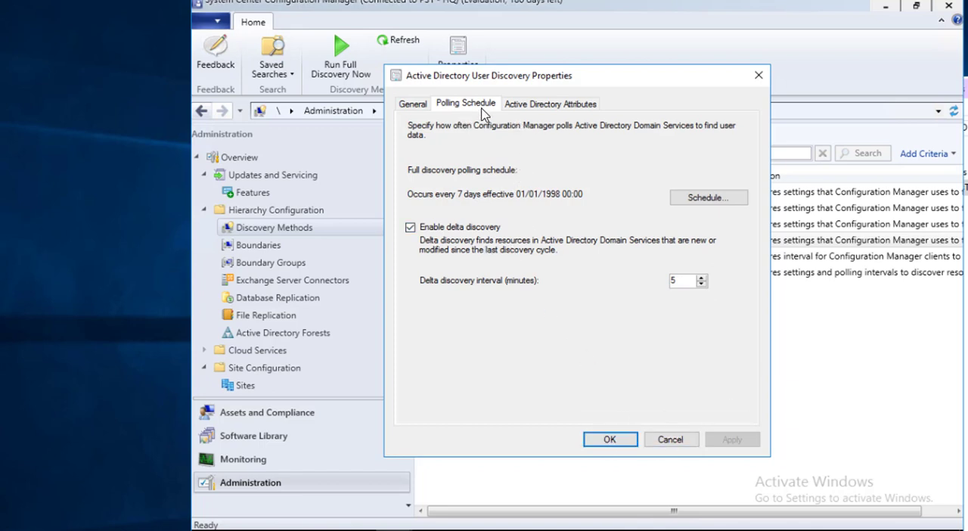
click(546, 112)
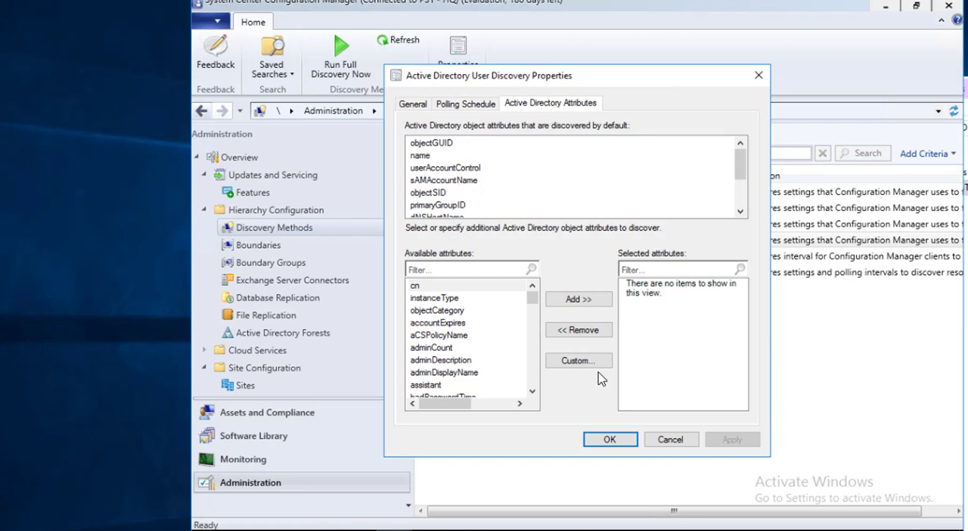
Close the user discovery properties and review the polling schedule and discovered attributes of Active Directory System Discovery
click(610, 439)
double_click(572, 225)
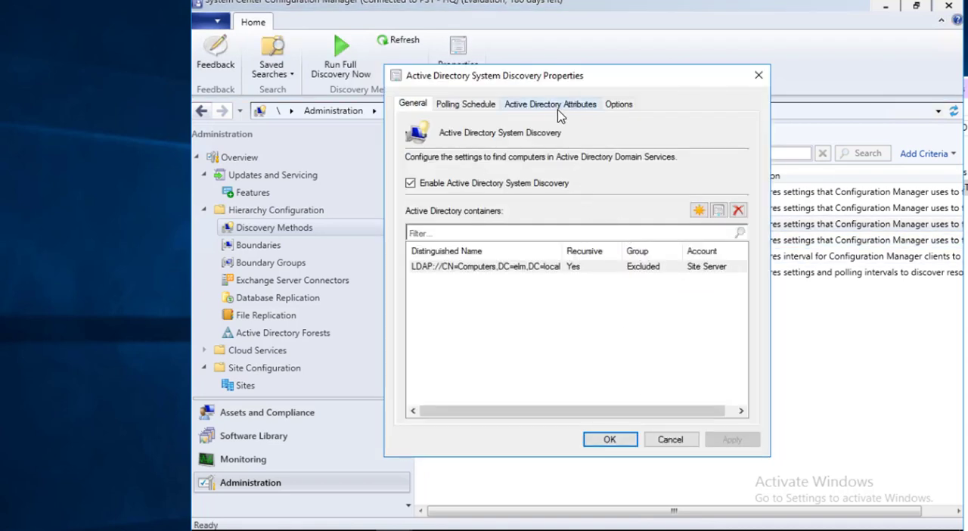
click(480, 107)
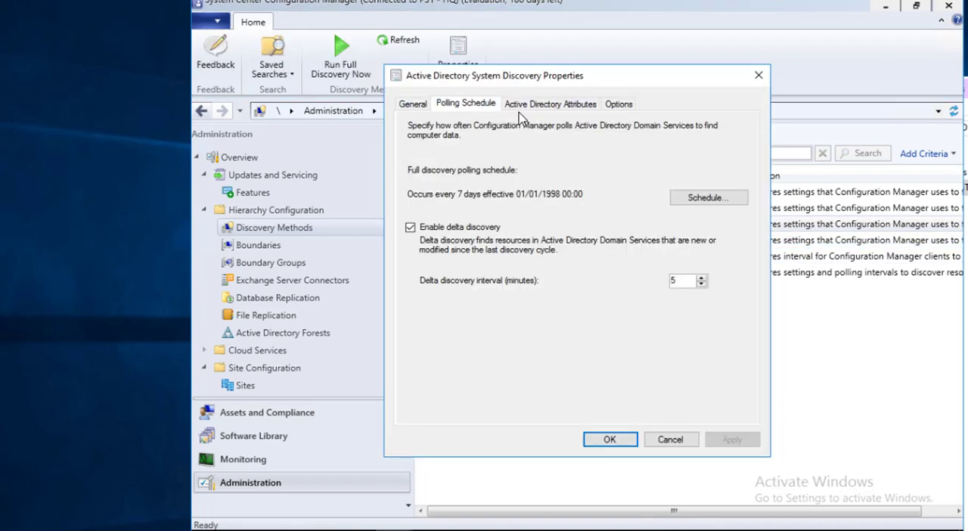
click(550, 103)
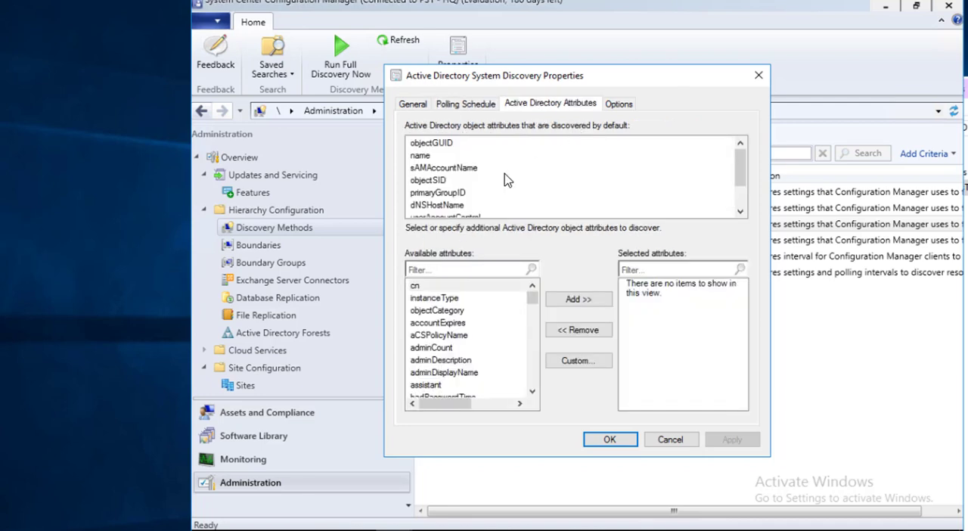
click(619, 440)
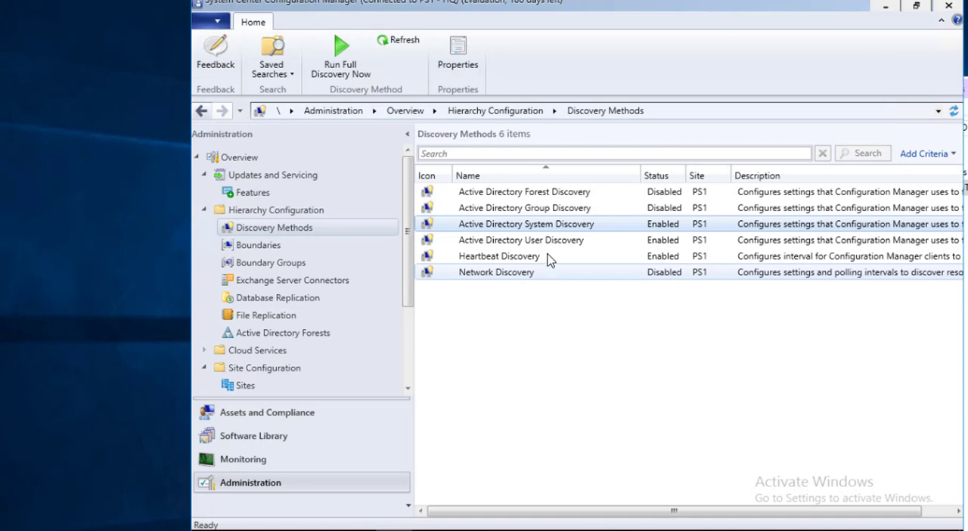
Enable Active Directory Forest Discovery with automatic creation of Active Directory site boundaries and IP address range boundaries, and save the settings
double_click(564, 193)
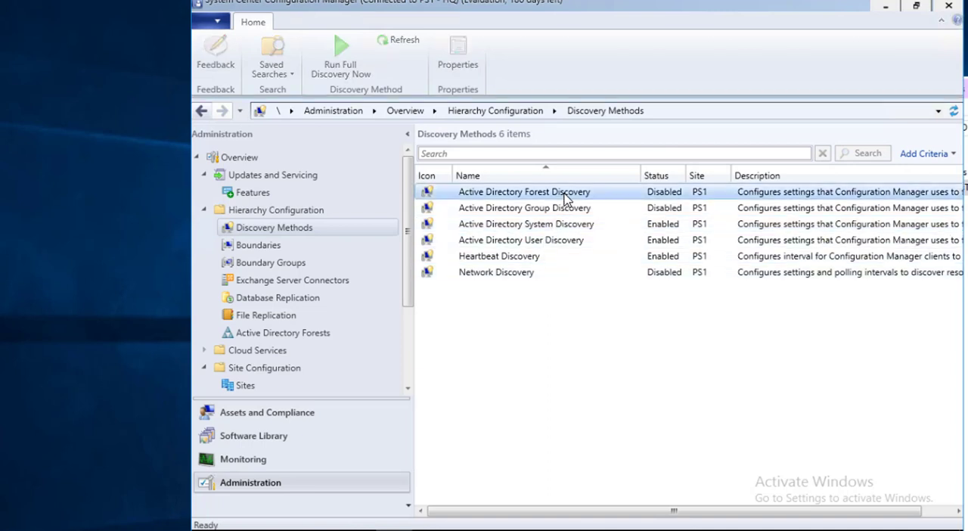
click(518, 211)
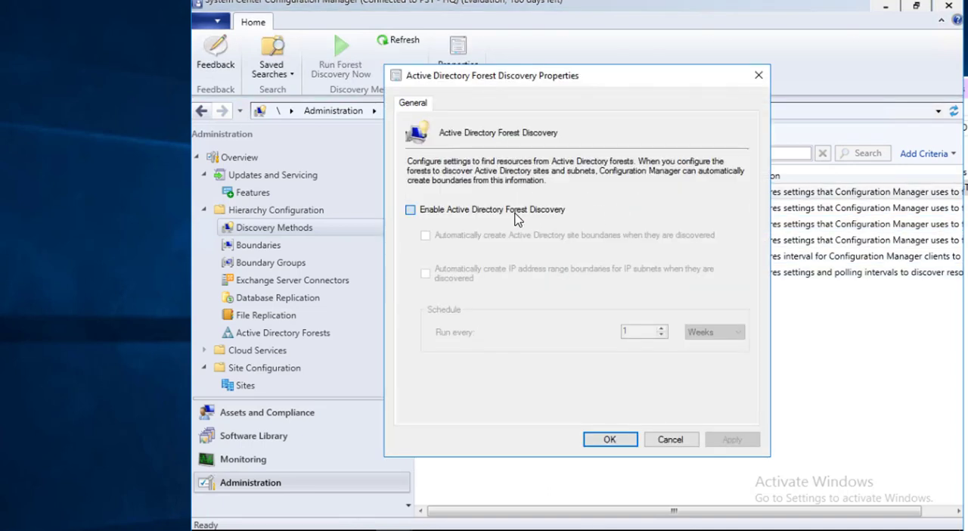
click(532, 236)
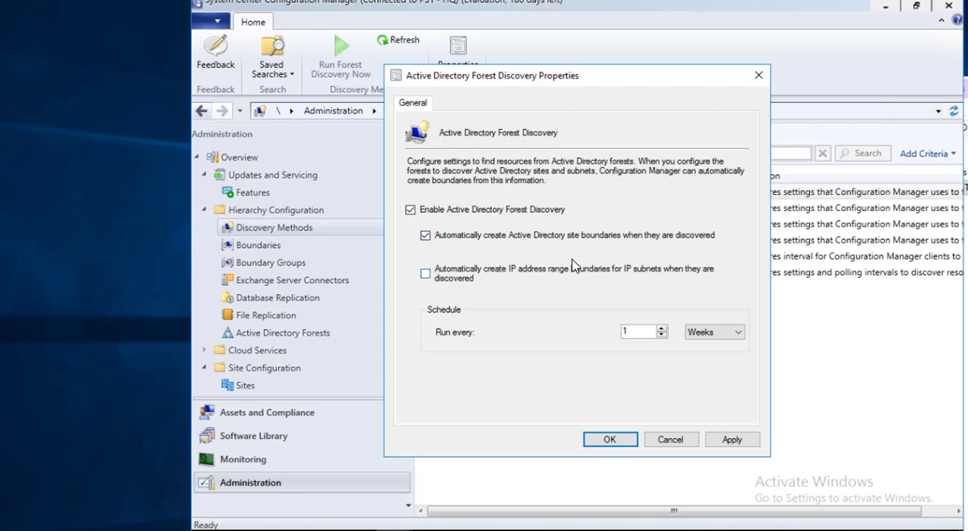
click(530, 275)
click(722, 439)
click(610, 327)
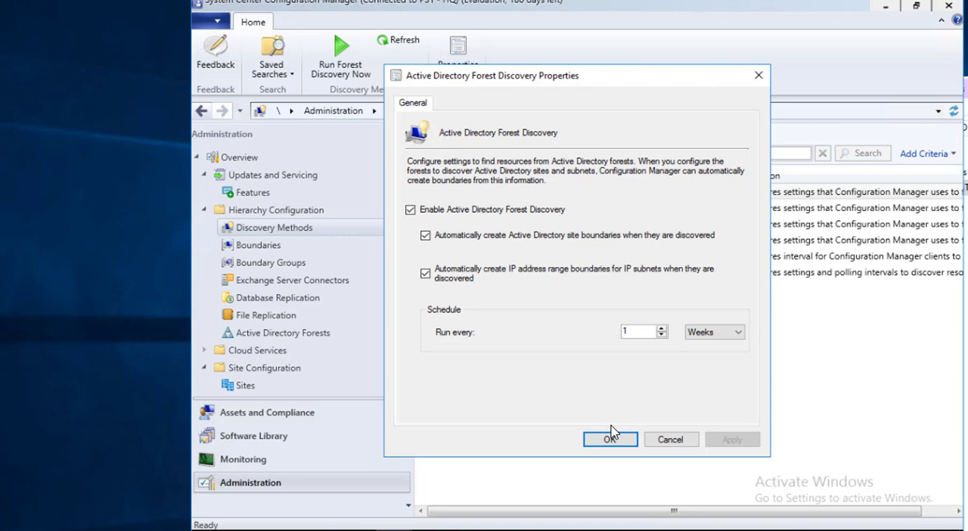
click(595, 445)
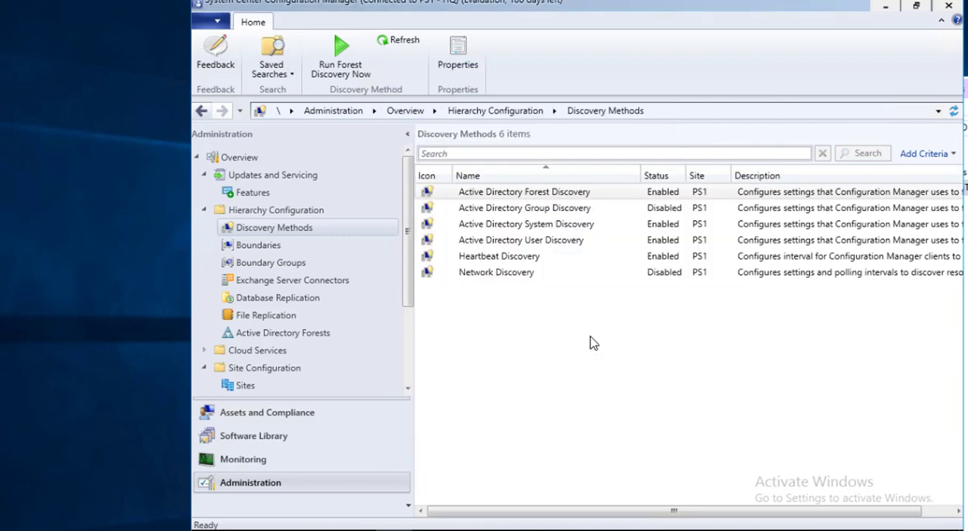
Check the boundaries list and the members of the HQ boundary group, returning to Boundaries
click(336, 247)
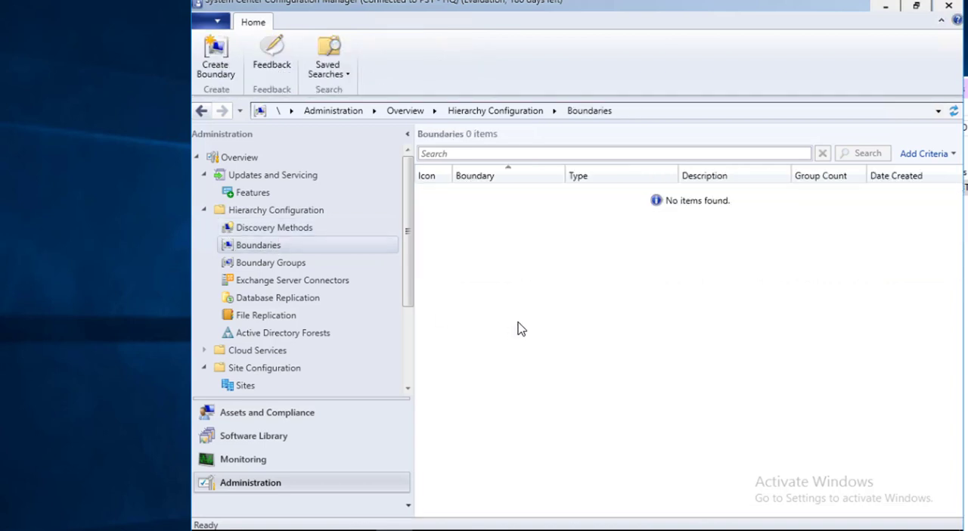
click(288, 265)
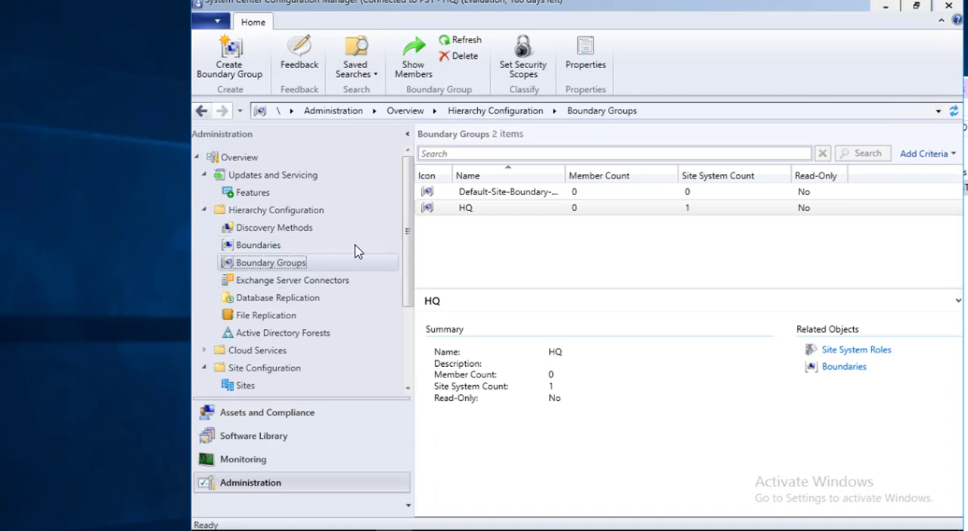
click(511, 213)
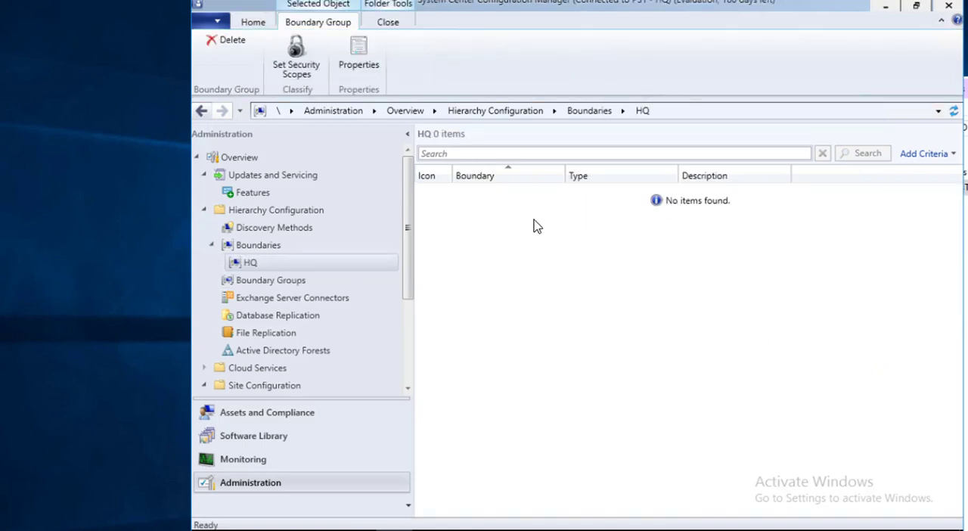
click(261, 247)
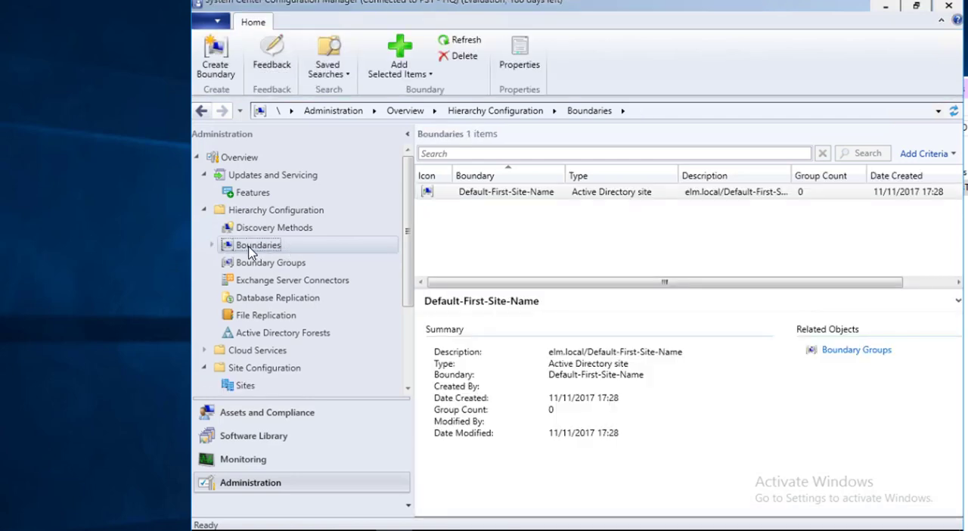
double_click(248, 246)
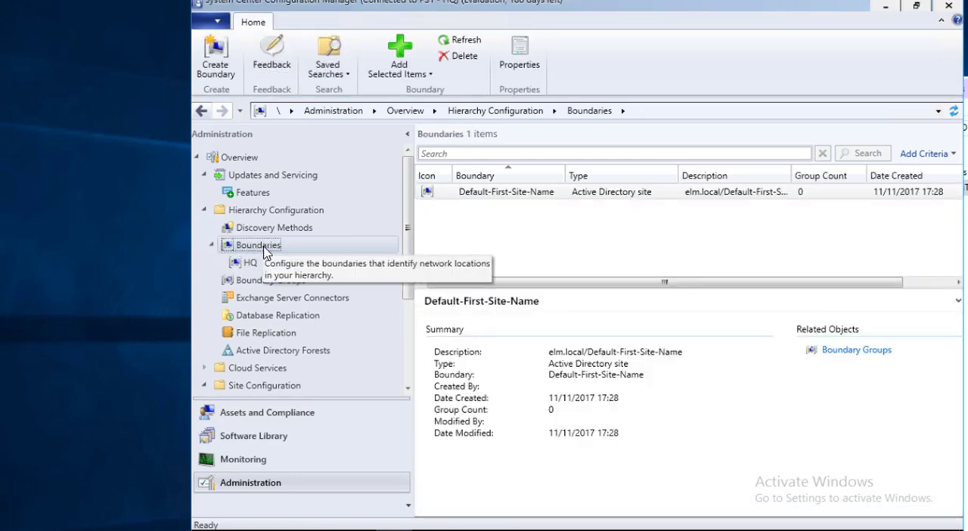
Start a new IP subnet boundary described as "home" with network 192.168.1.0 and subnet mask 255.255.255.0
right_click(264, 254)
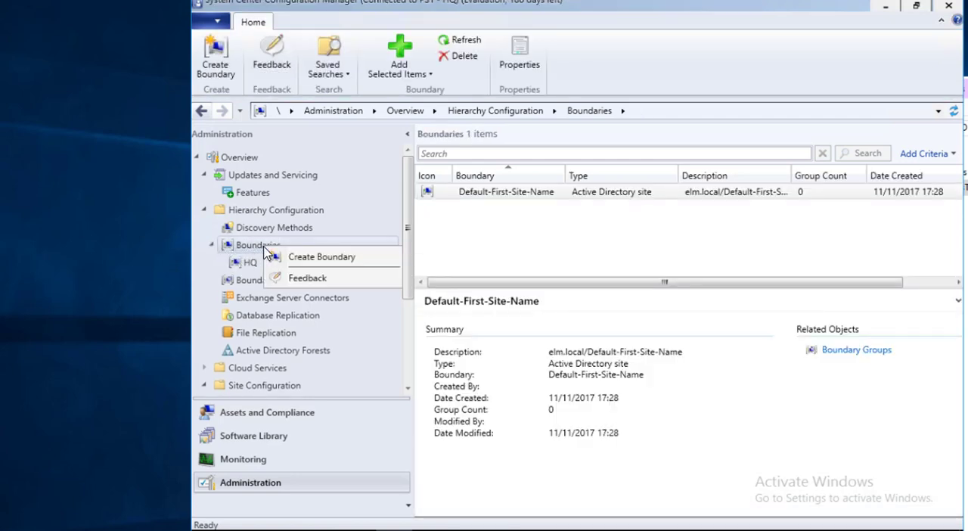
click(322, 257)
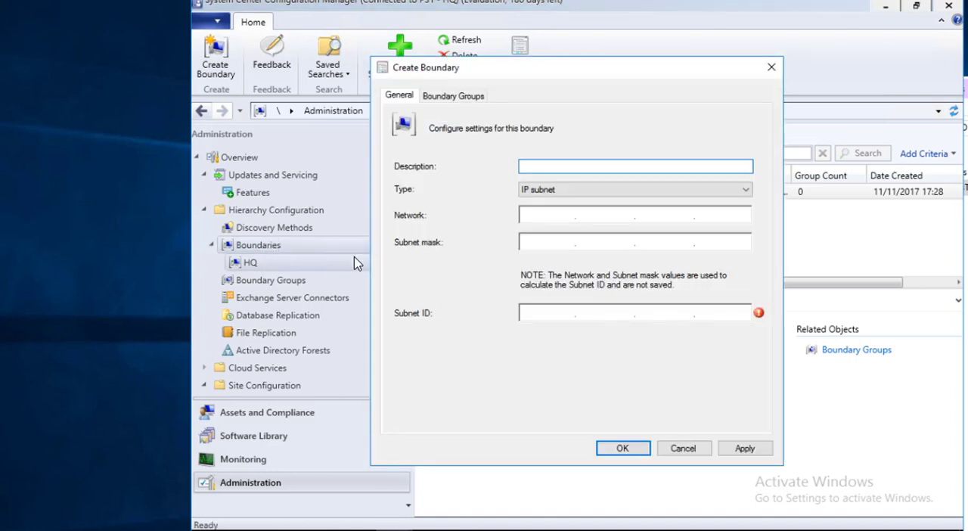
click(594, 195)
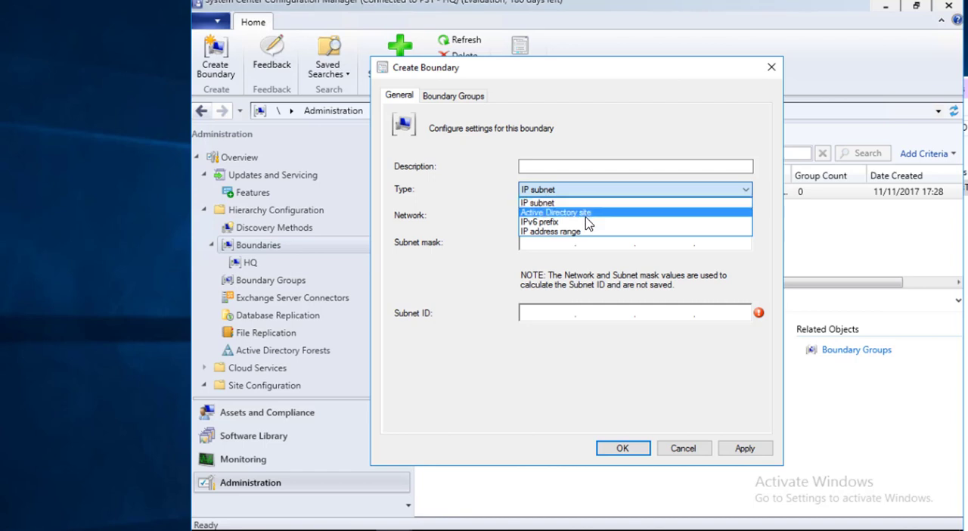
click(578, 202)
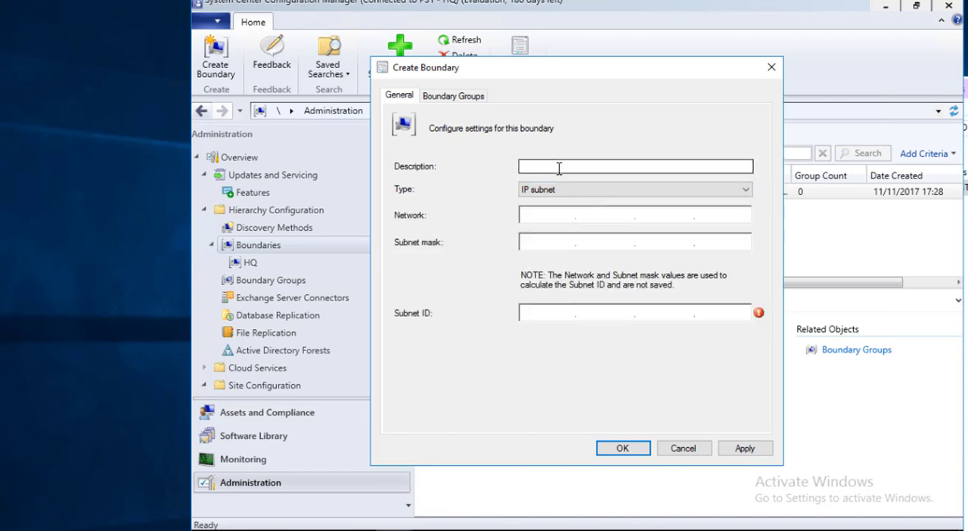
click(559, 168)
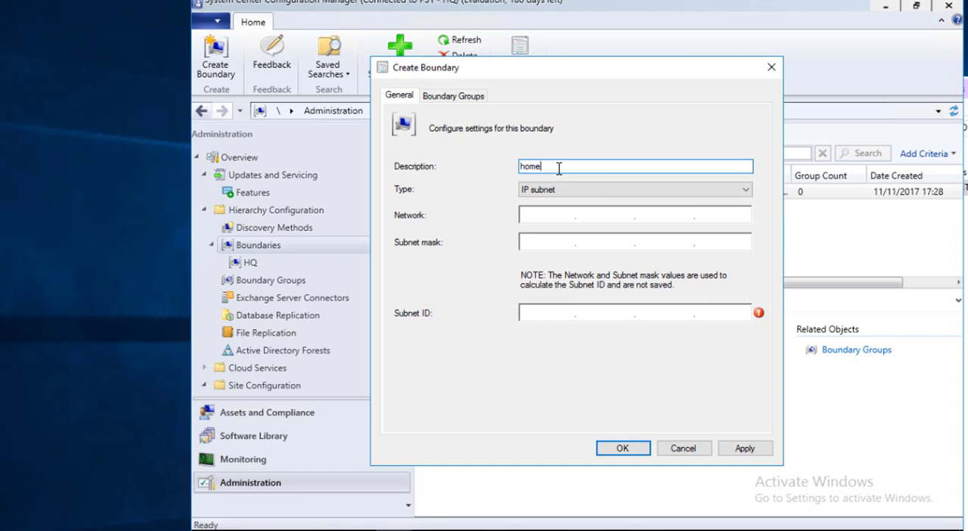
key(Tab)
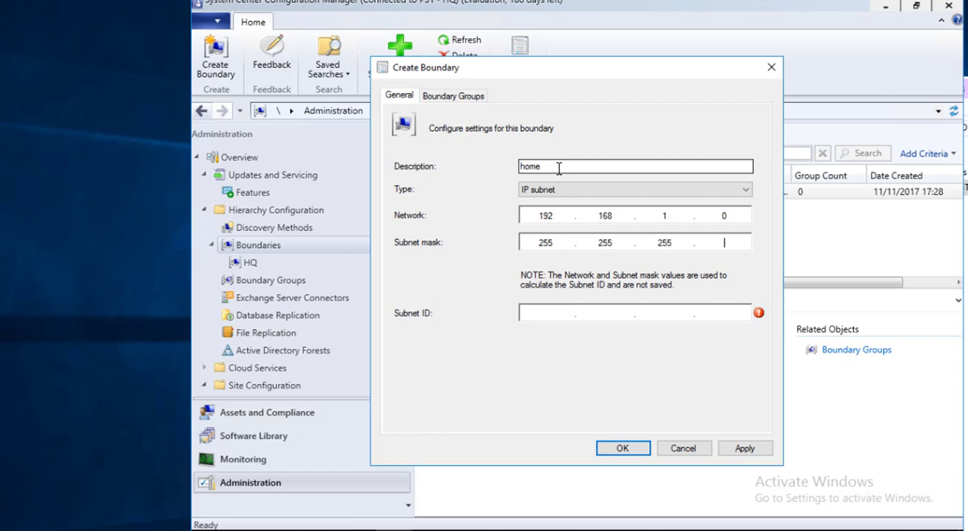
text(0)
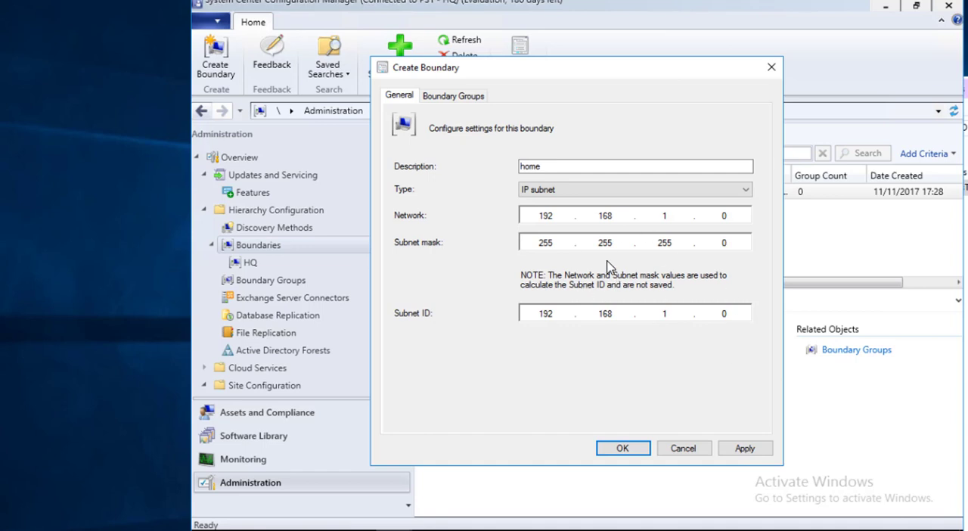
Add the new boundary to the HQ boundary group, save it and select it in the boundaries list
click(456, 99)
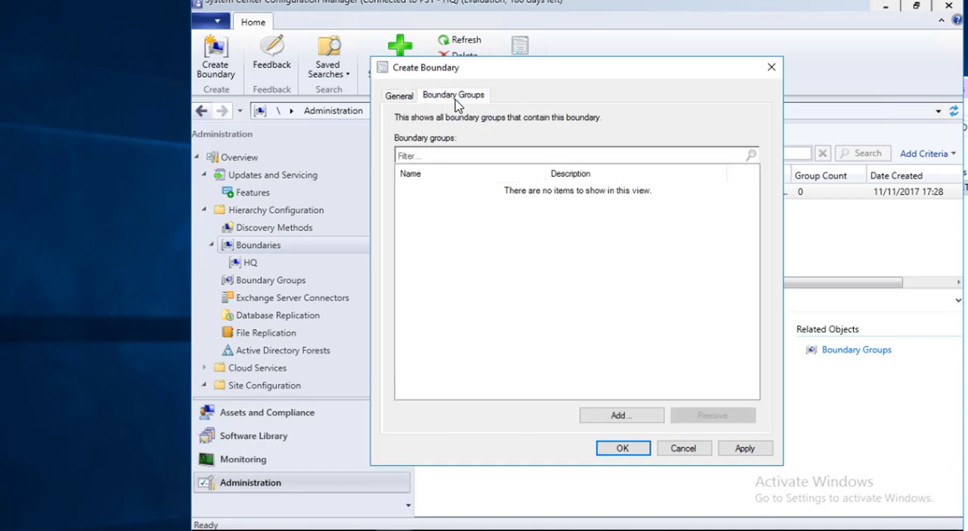
click(619, 416)
click(430, 220)
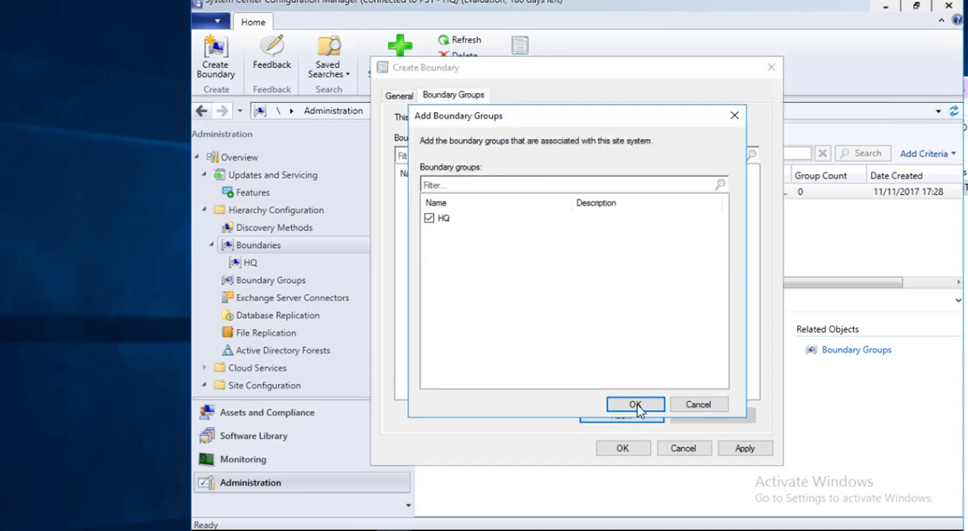
click(635, 404)
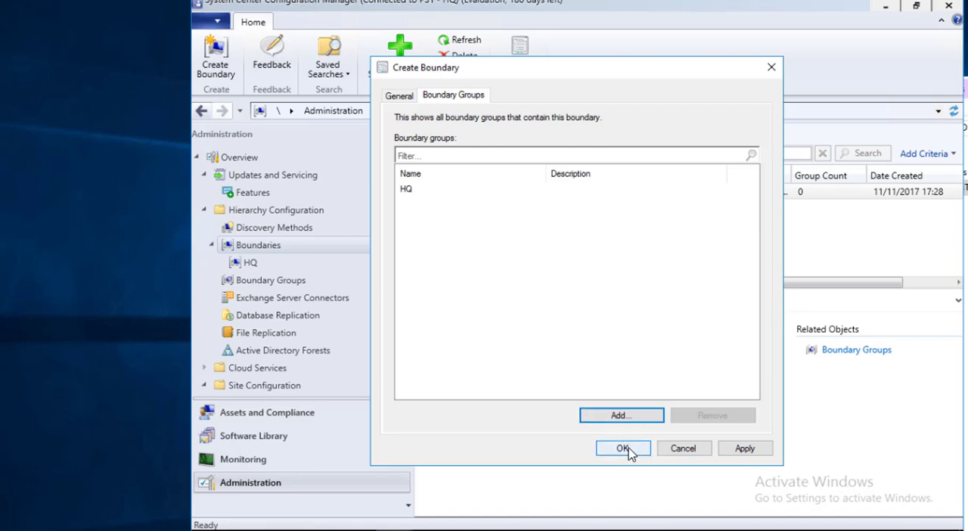
click(622, 448)
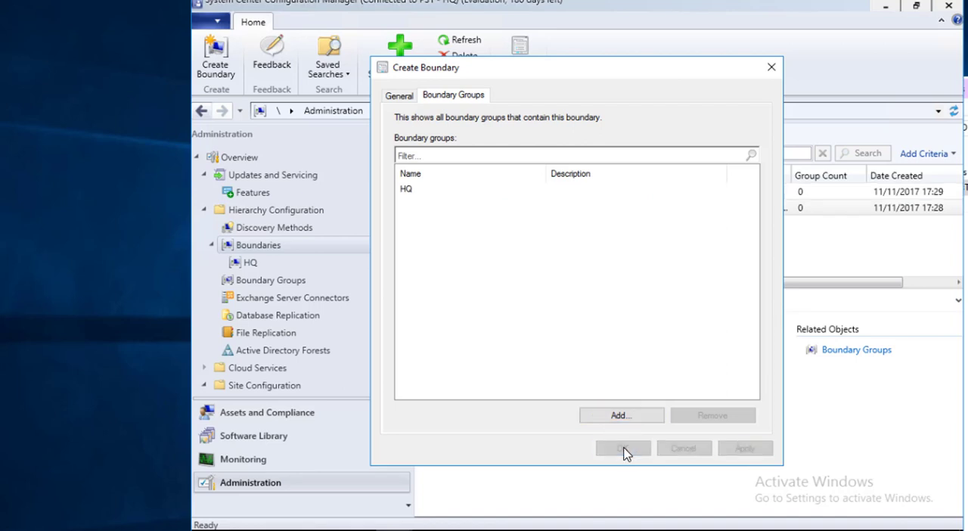
click(516, 195)
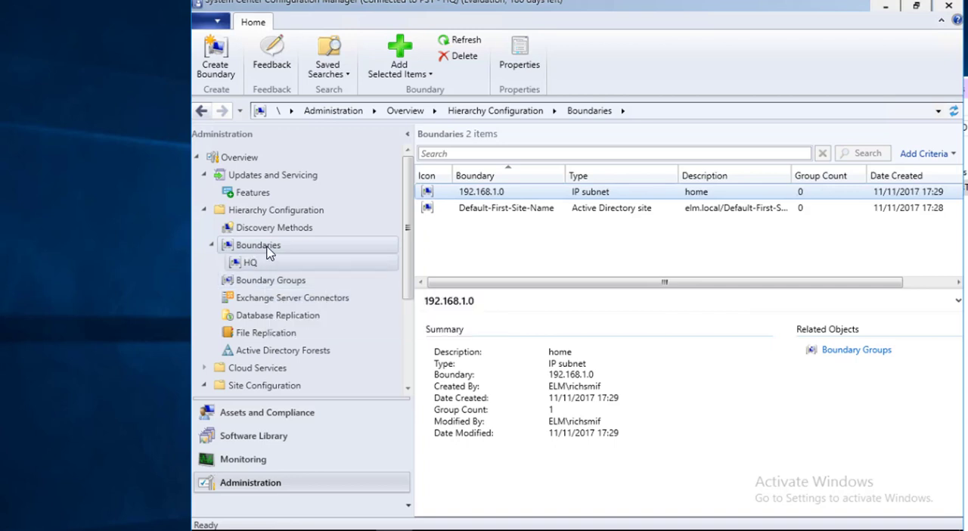
Look through Database Replication, File Replication and the elm.local entry under Active Directory Forests
click(303, 317)
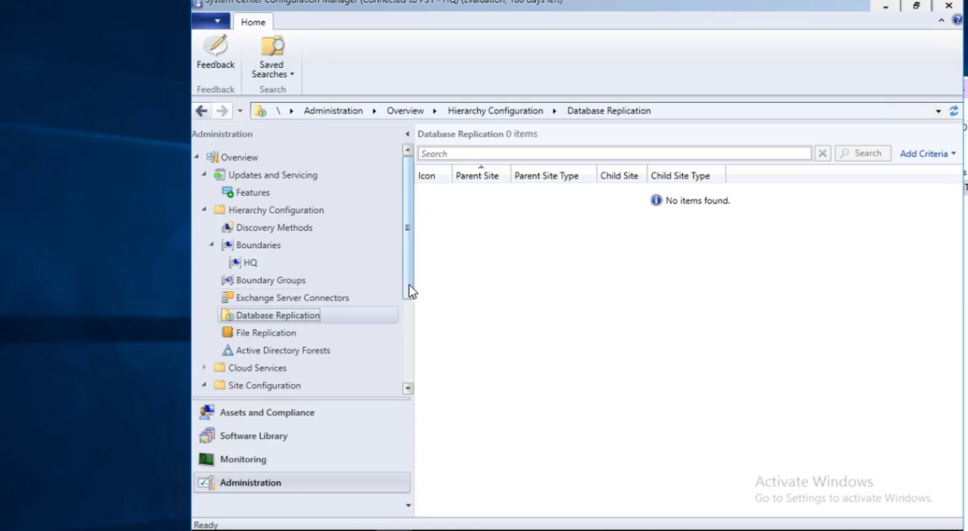
drag(409, 291, 409, 337)
click(257, 265)
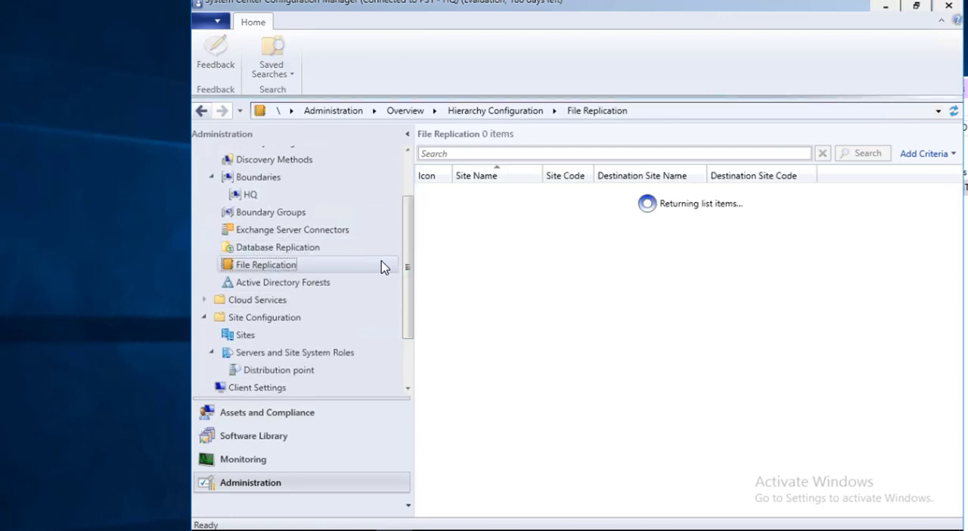
click(309, 281)
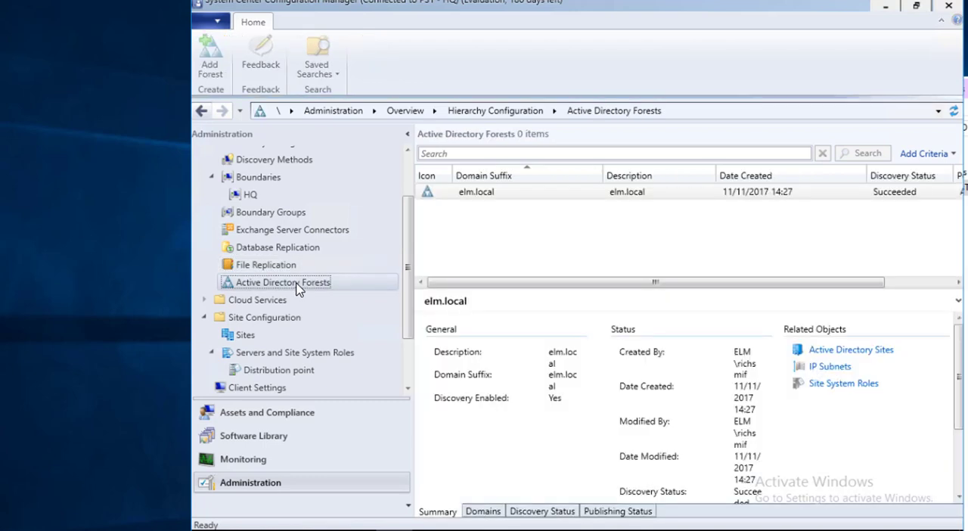
click(548, 195)
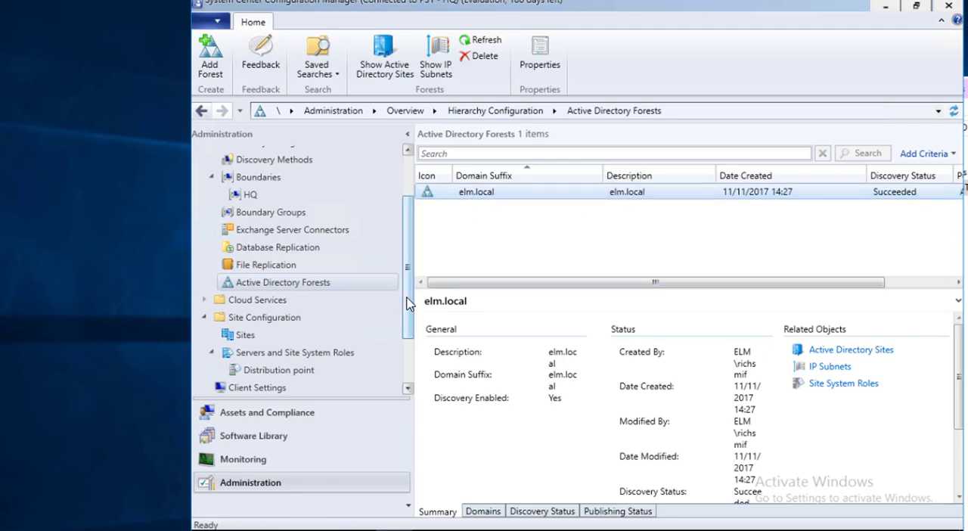
scroll(285, 243, up, 2)
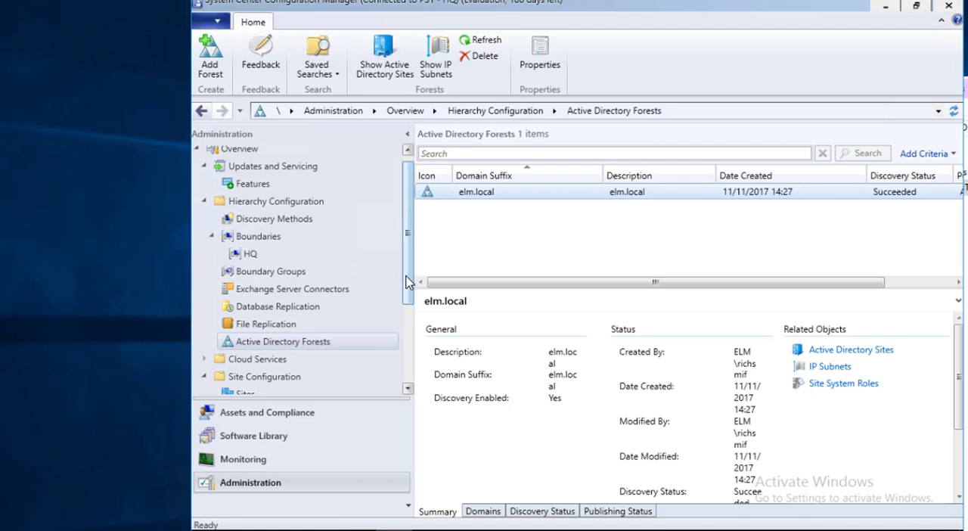
scroll(404, 323, down, 3)
Inspect the discovered devices under Assets and Compliance, including the client check details of 16DP01
click(325, 412)
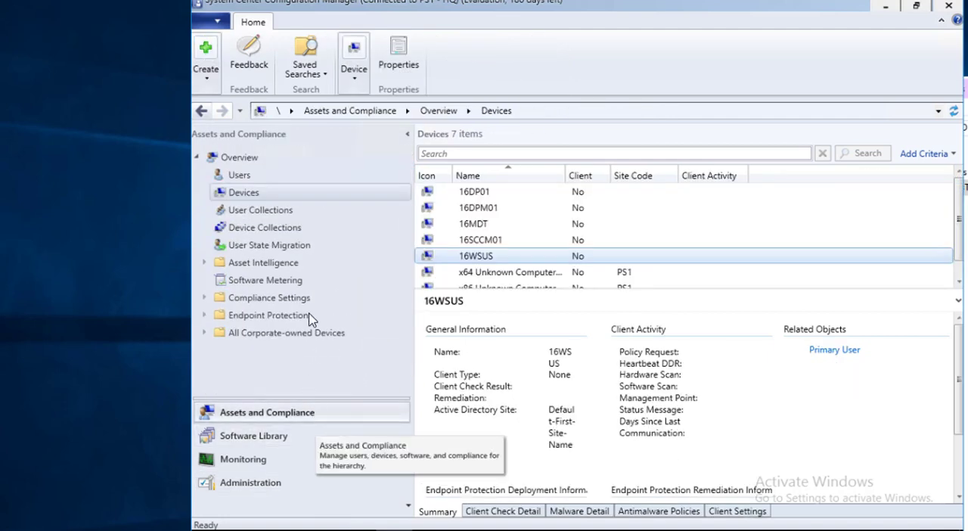
click(522, 241)
click(520, 226)
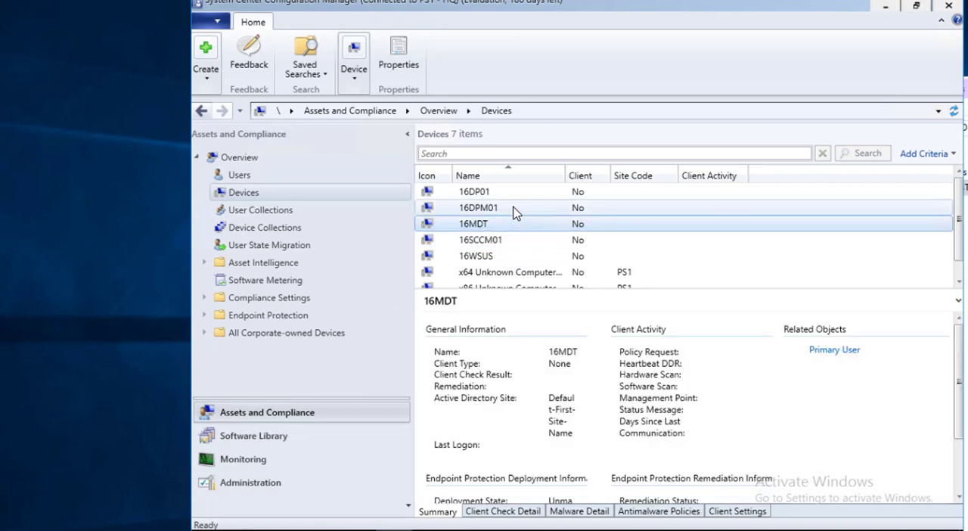
click(518, 207)
click(520, 193)
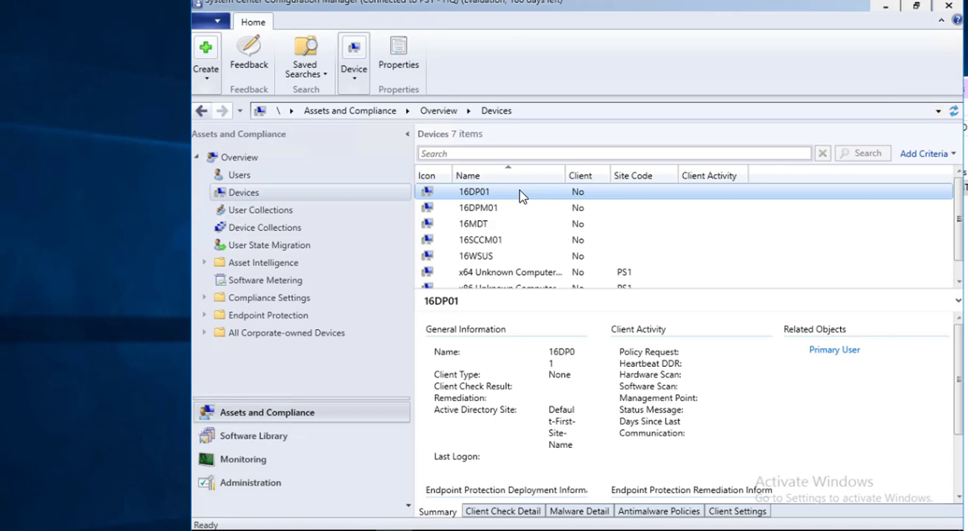
click(535, 513)
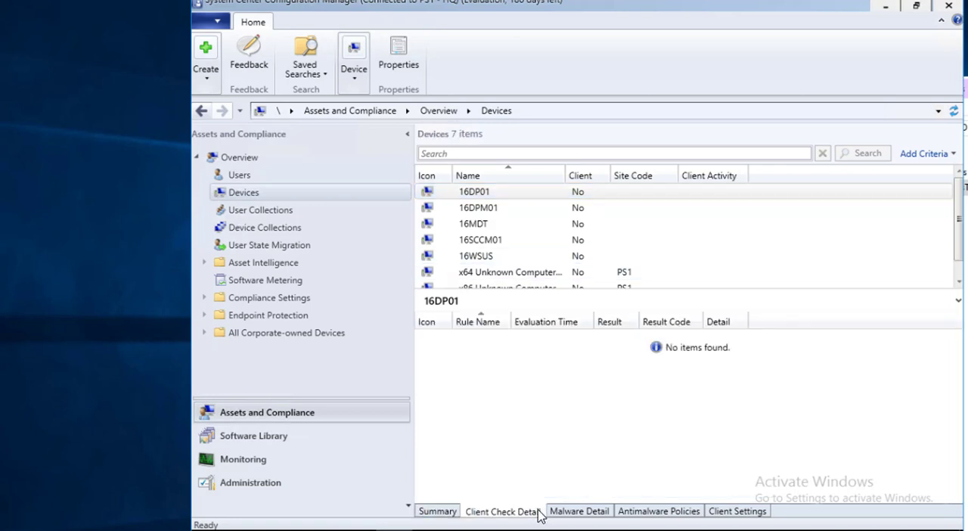
Review the malware details, antimalware policies, client settings and summary information of device 16DP01
click(578, 512)
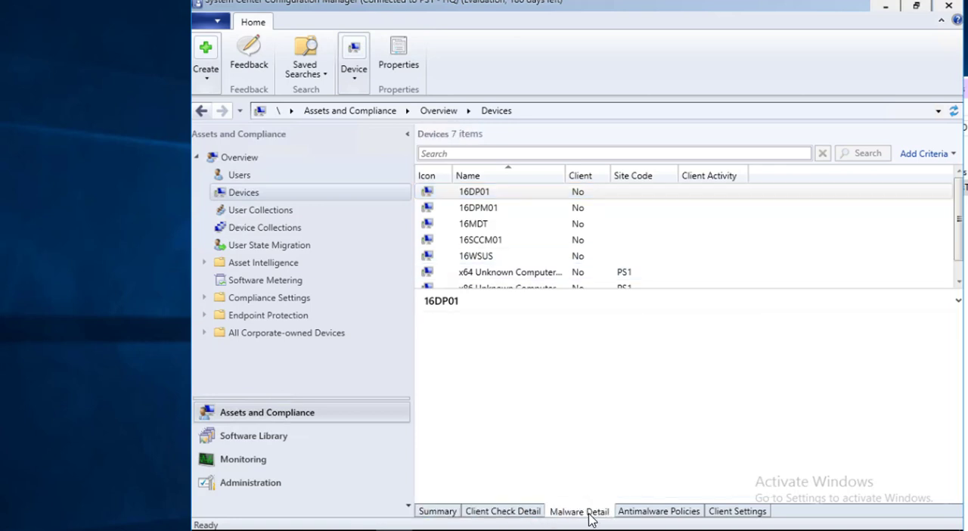
click(658, 512)
click(737, 512)
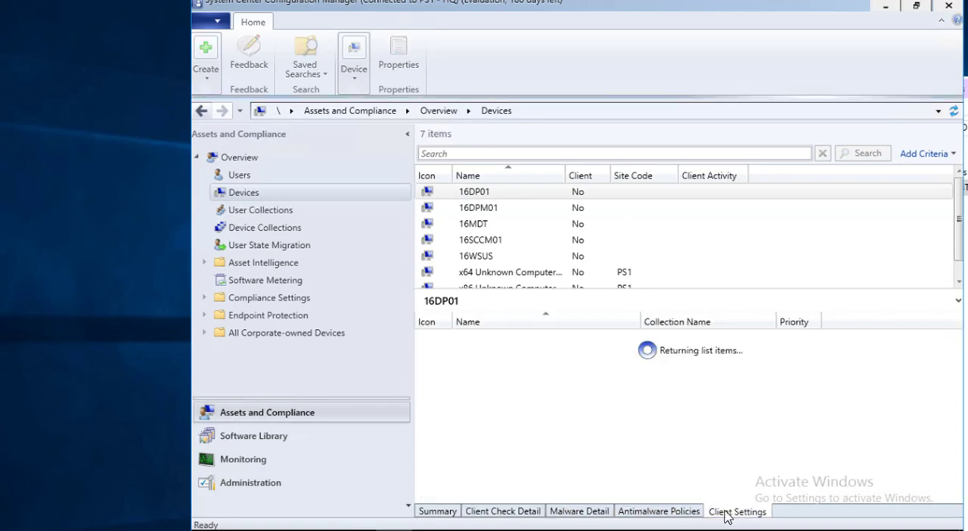
click(437, 511)
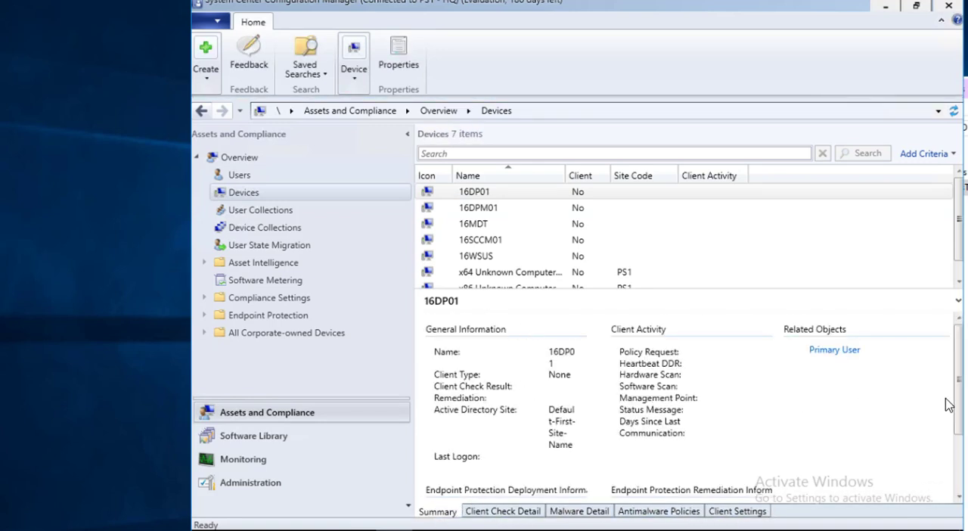
scroll(949, 404, down, 3)
scroll(949, 369, up, 3)
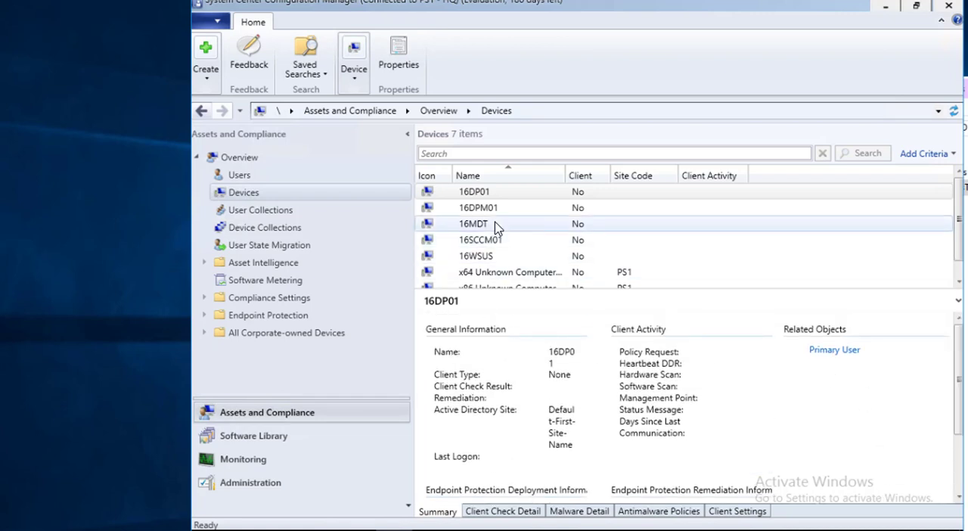
Examine the members of the All Users user collection, including the second listed user, and open the Device Collections list
click(297, 211)
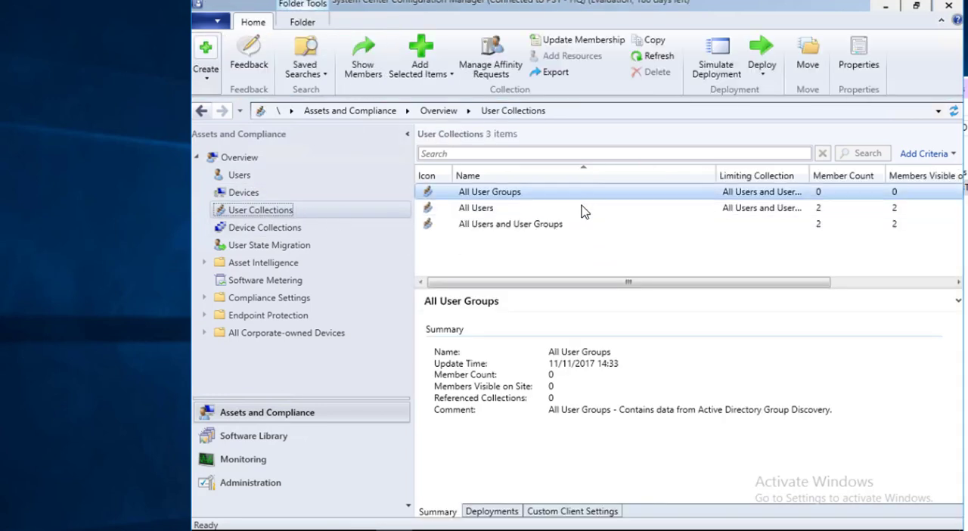
click(538, 210)
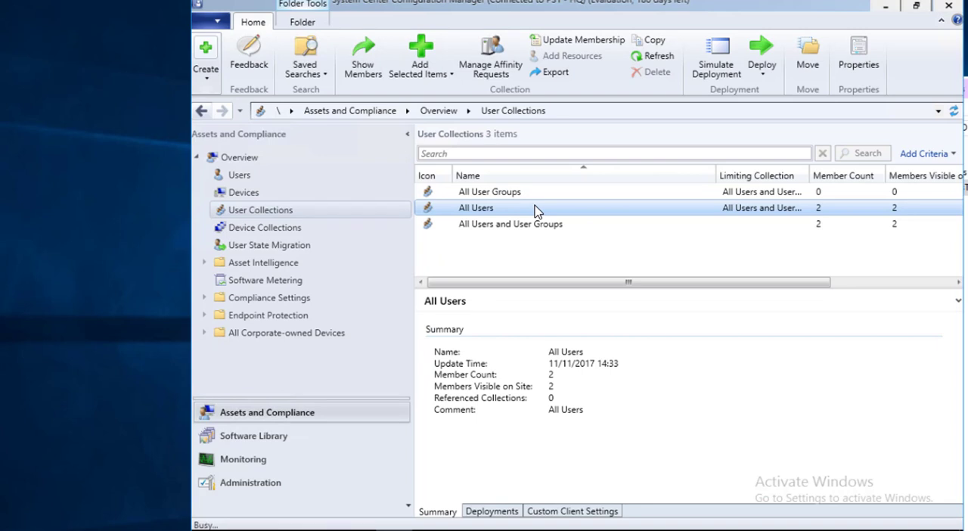
double_click(535, 209)
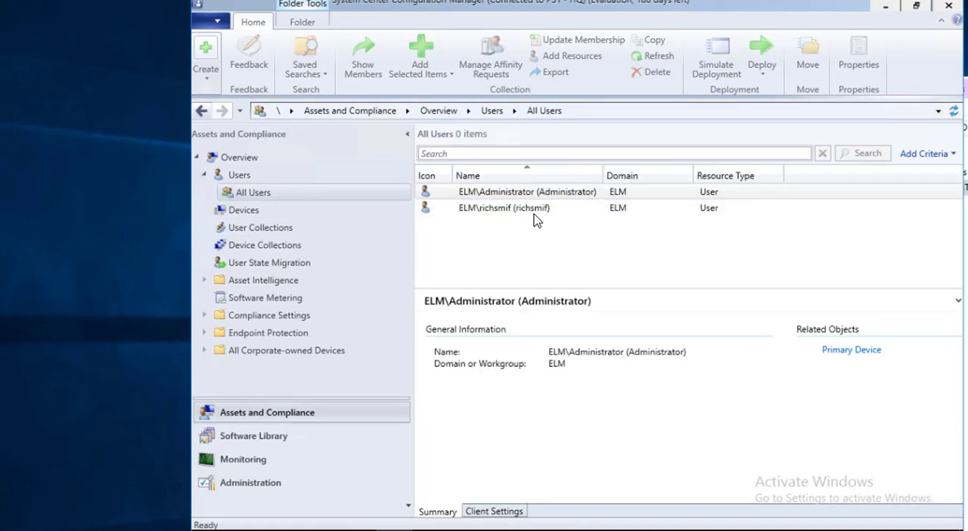
click(536, 215)
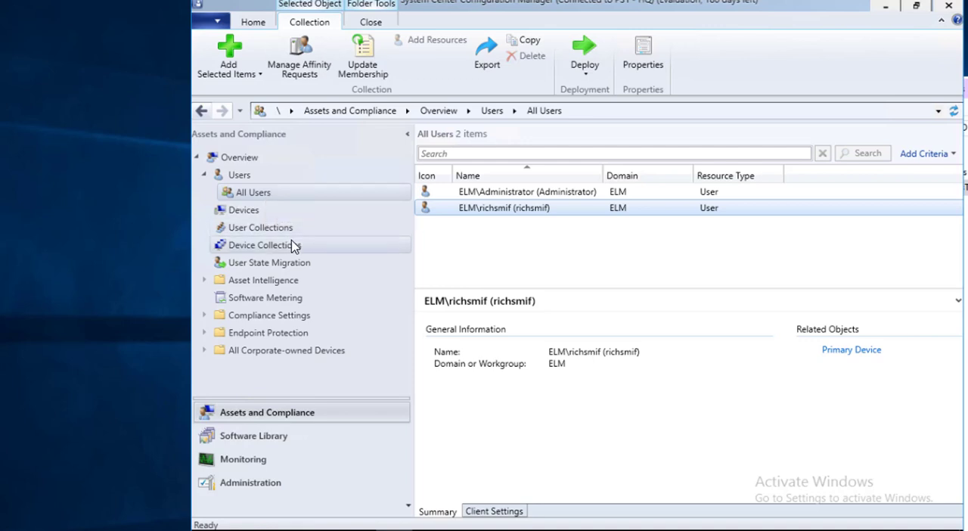
click(352, 247)
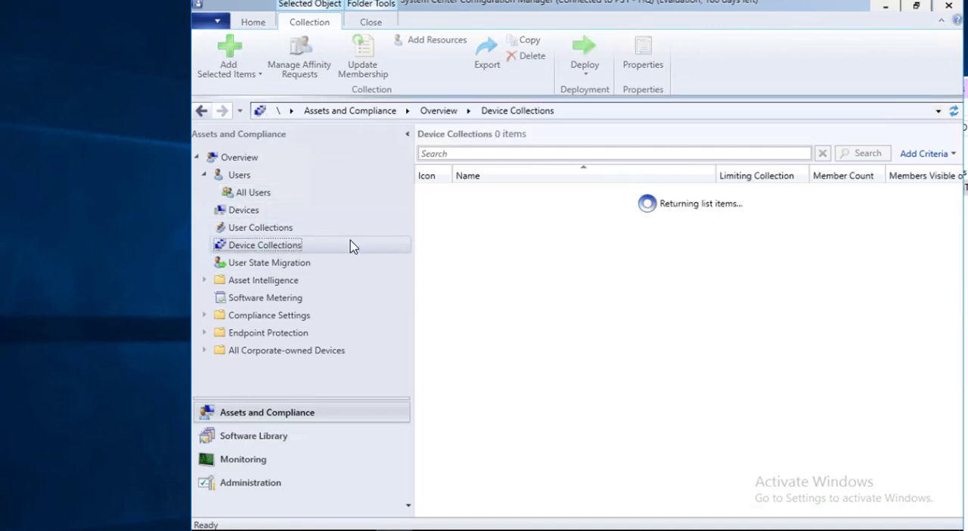